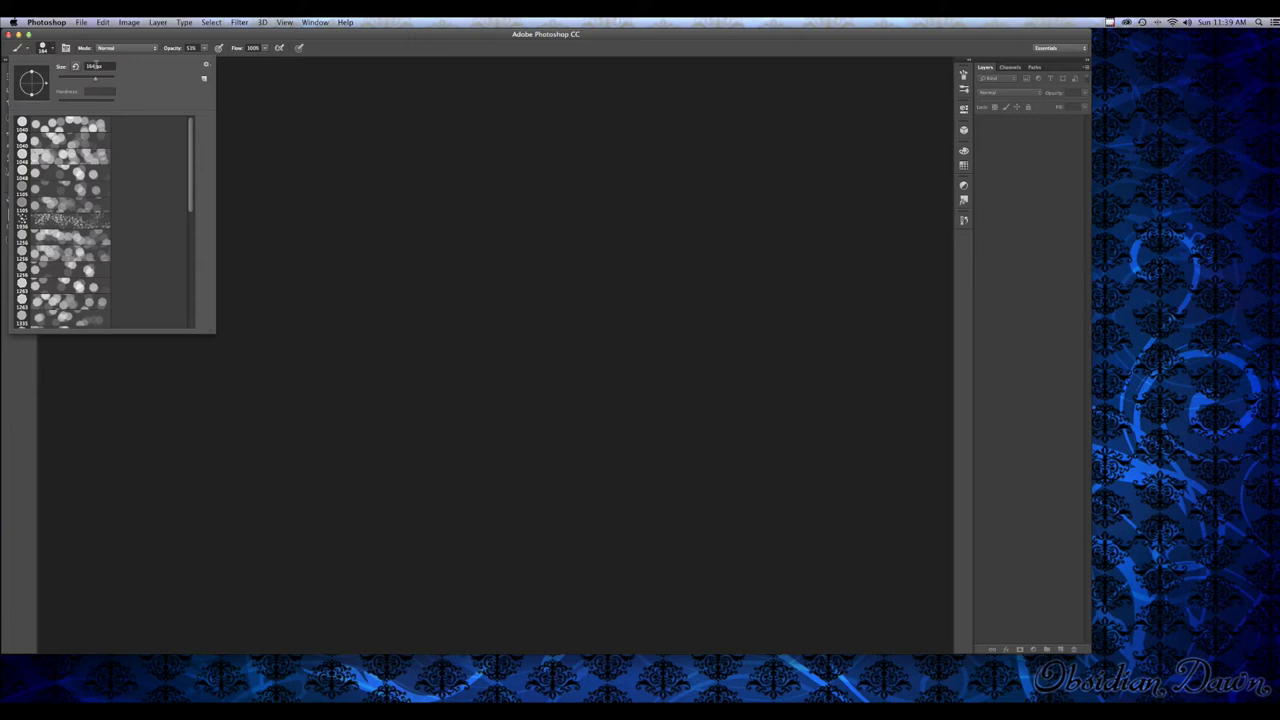
Replace the current brush presets with the SS-iris-parts brush set
left_click(207, 66)
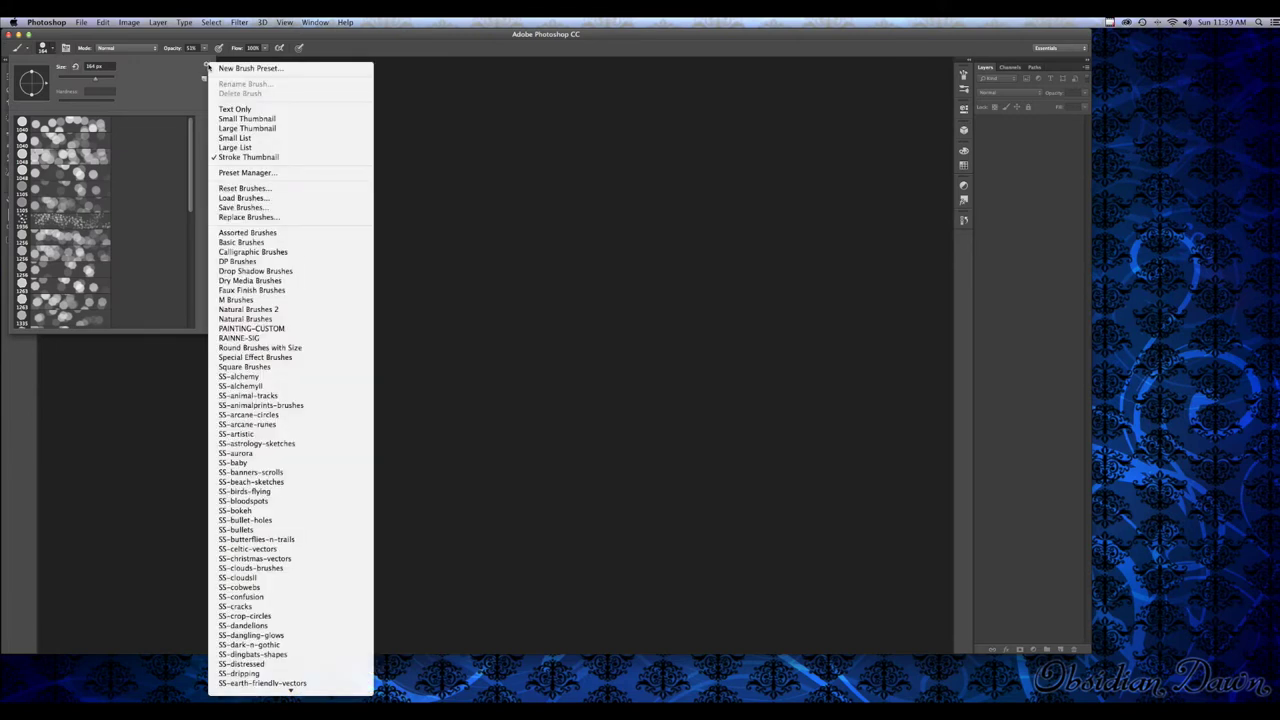
scroll(285, 497, "down", 3)
scroll(285, 497, "down", 10)
scroll(285, 499, "down", 5)
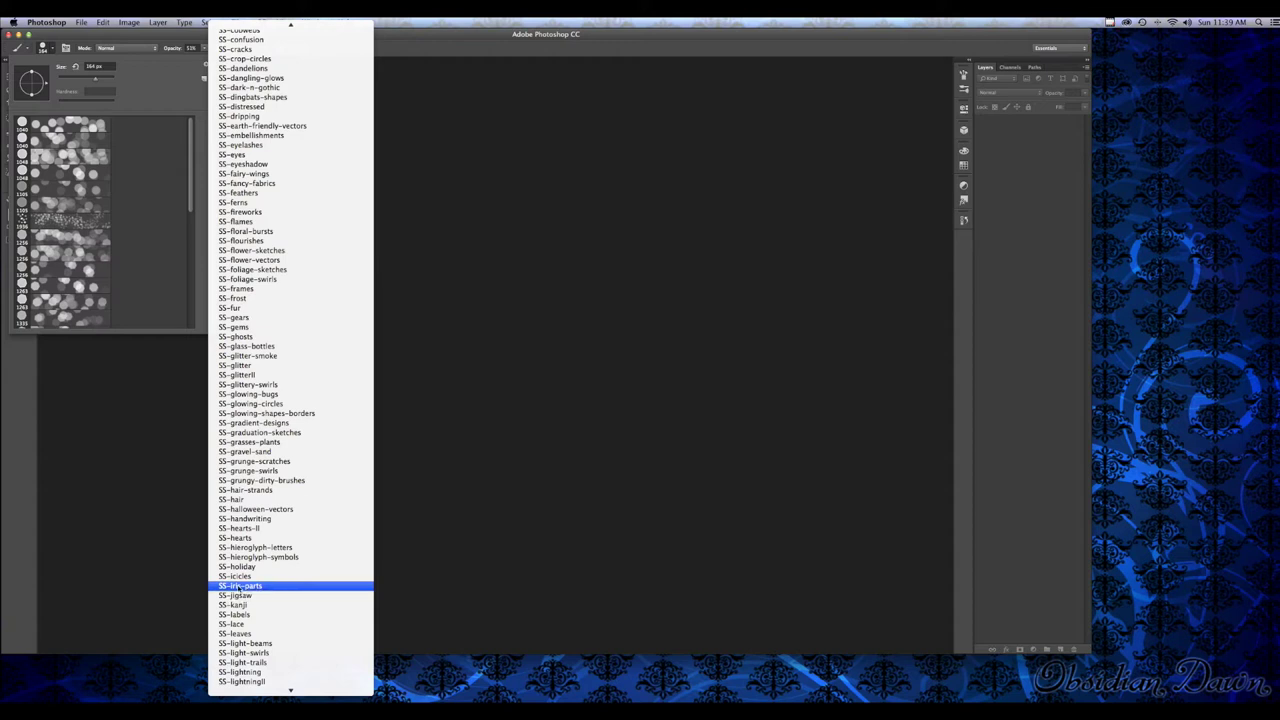
left_click(238, 587)
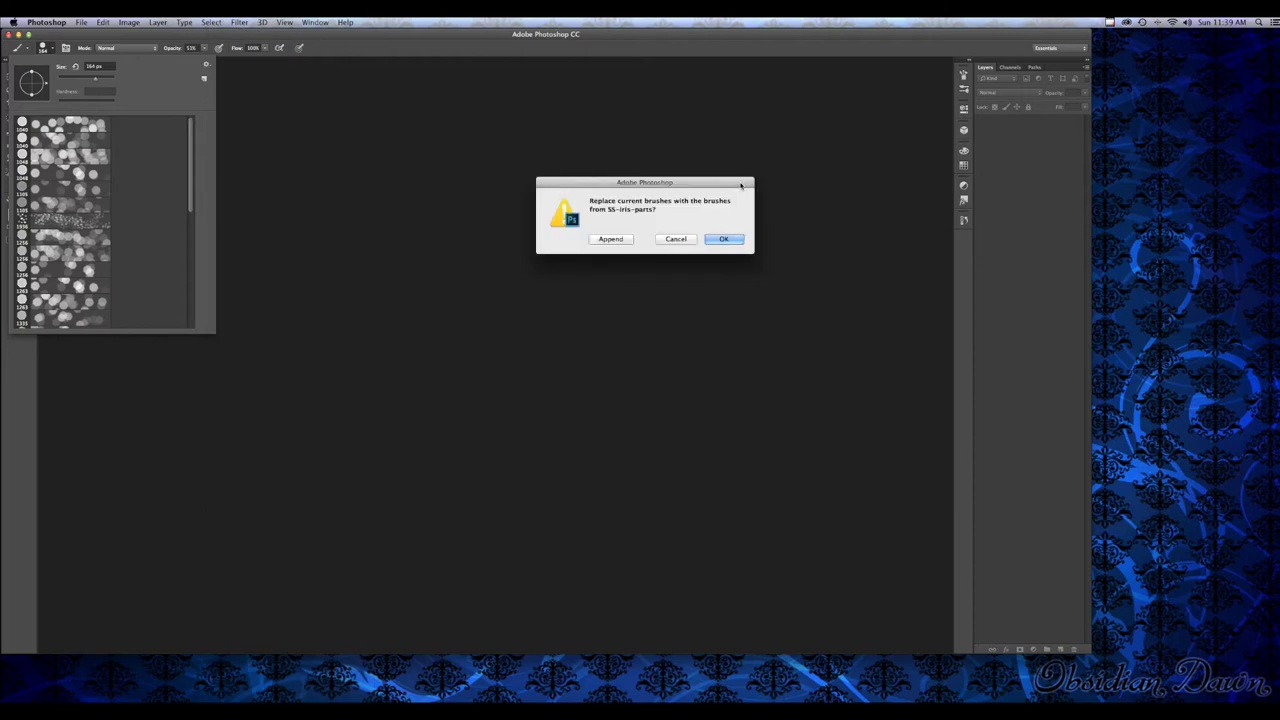
left_click(724, 239)
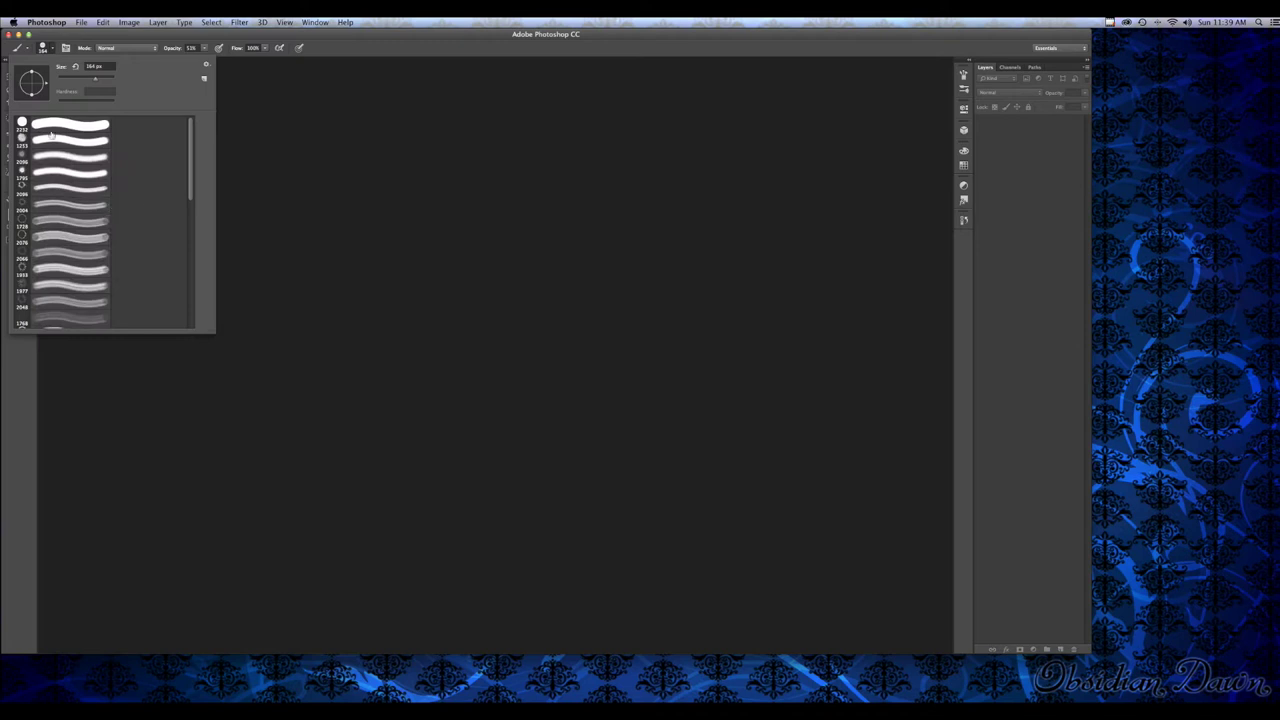
Try the Large List view for the brush presets and settle on the Large Thumbnail view
left_click(208, 65)
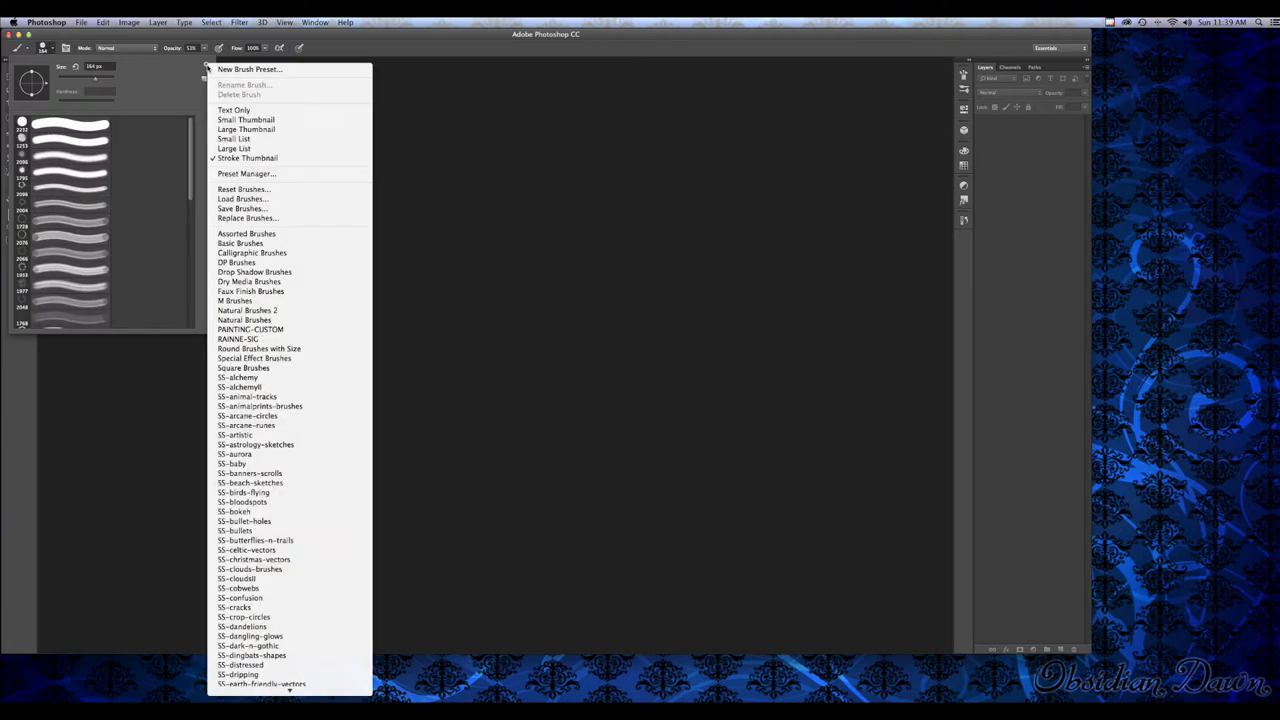
left_click(246, 148)
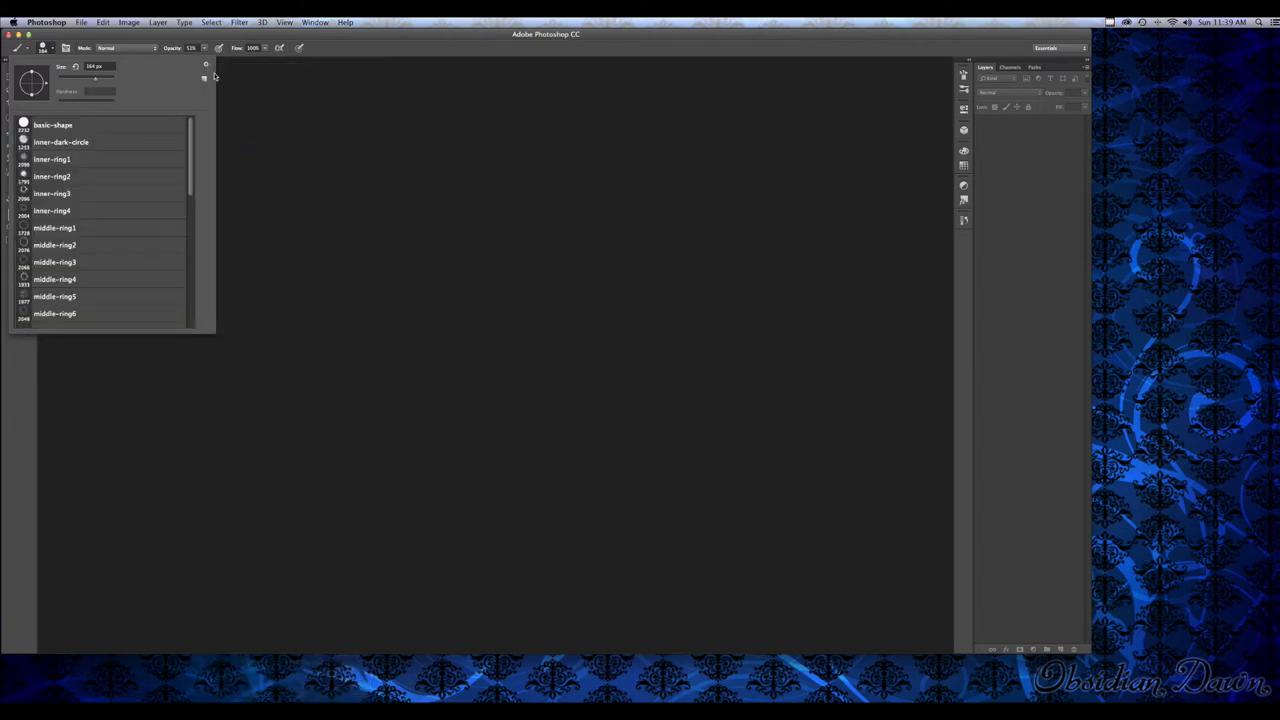
left_click(206, 65)
left_click(262, 131)
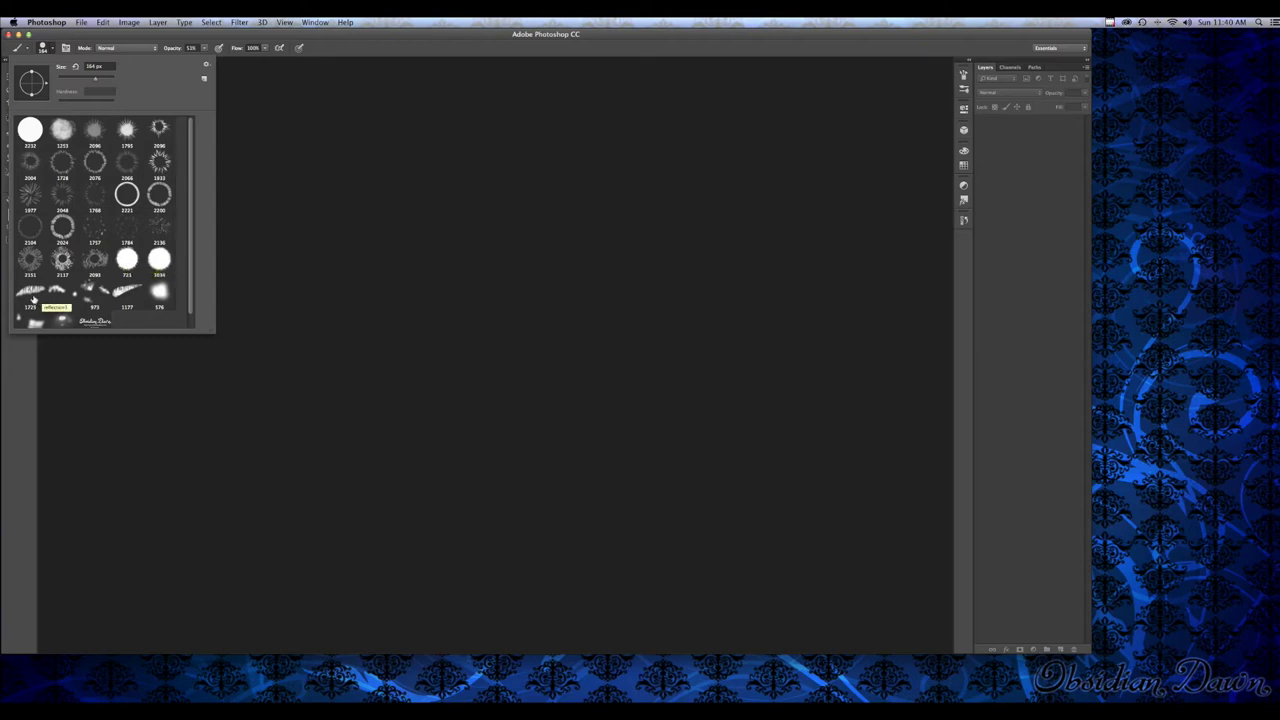
scroll(33, 298, "down", 1)
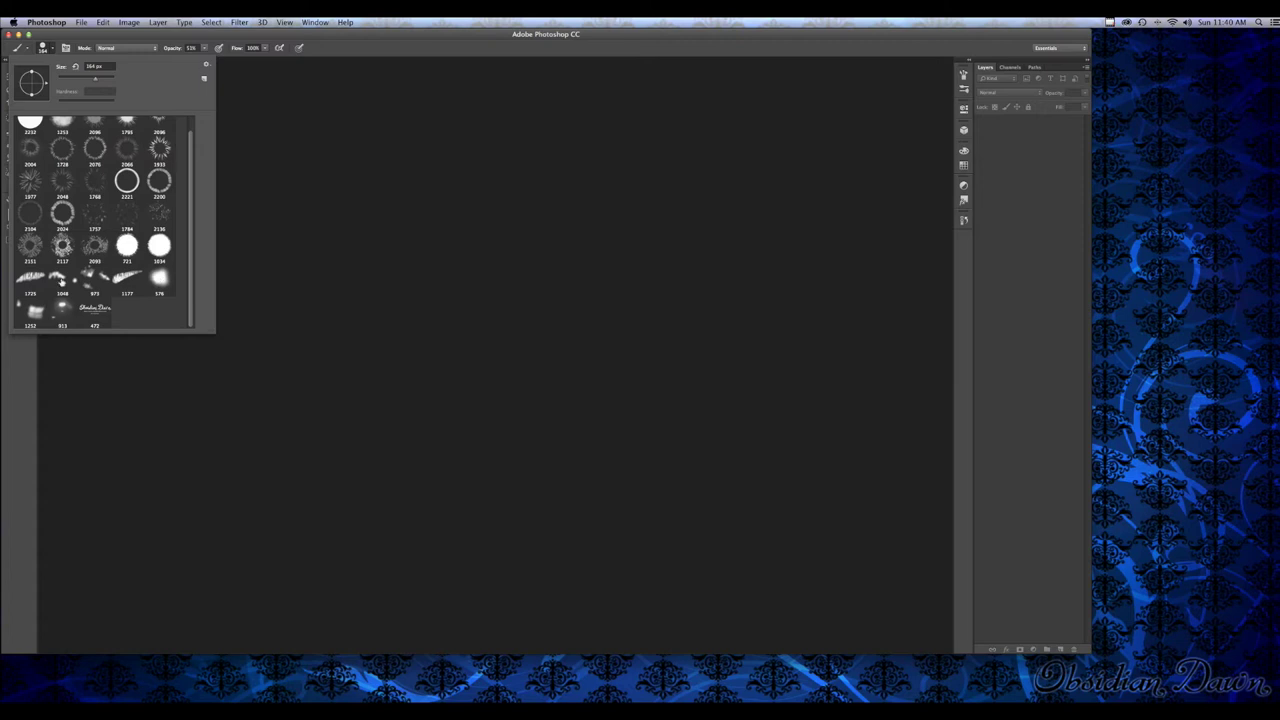
scroll(76, 130, "up", 1)
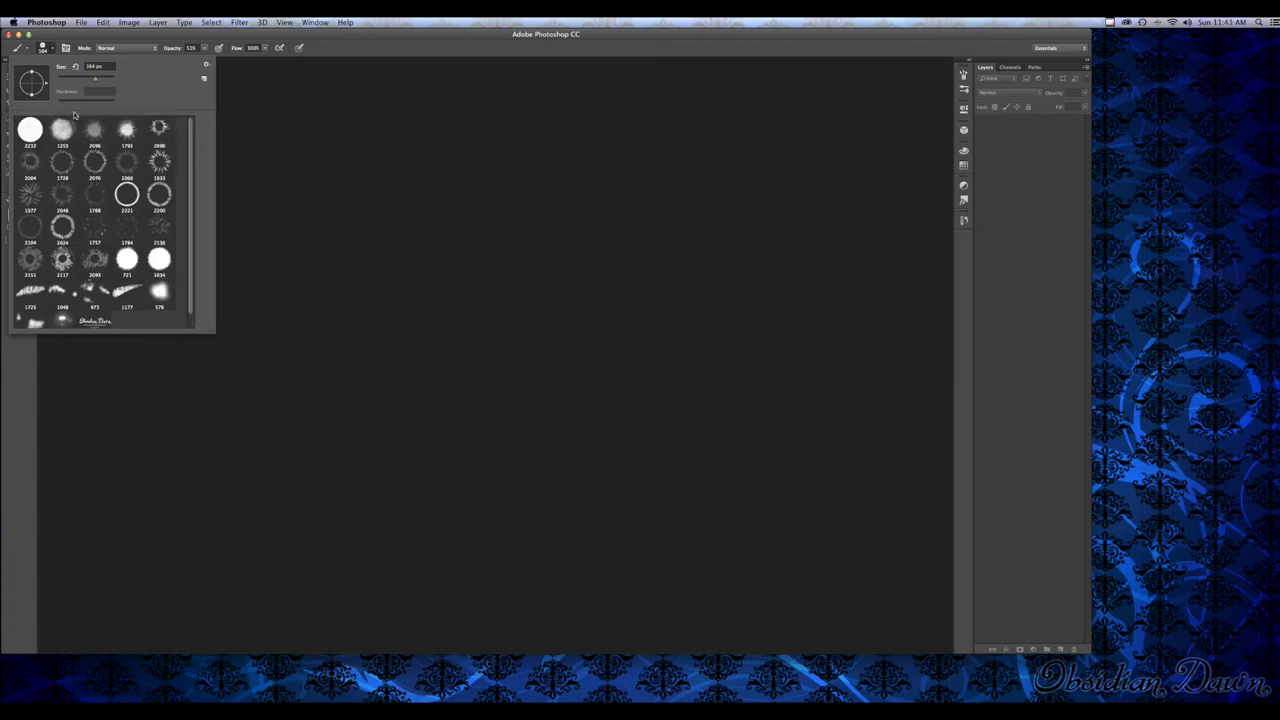
left_click(55, 50)
Create a new 2500 by 2500 pixel document at 72 pixels/inch with a white background
left_click(81, 22)
left_click(90, 36)
double_click(605, 329)
type("2500")
key("Tab")
type("2500")
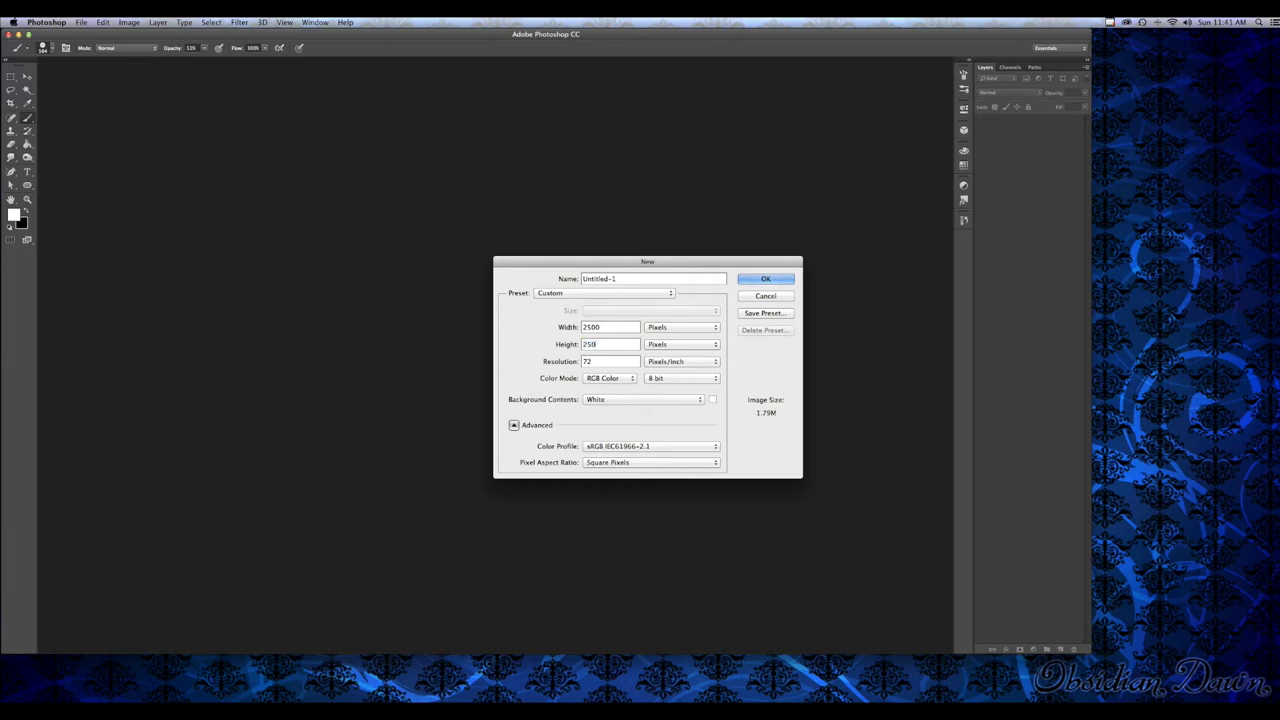
left_click(764, 279)
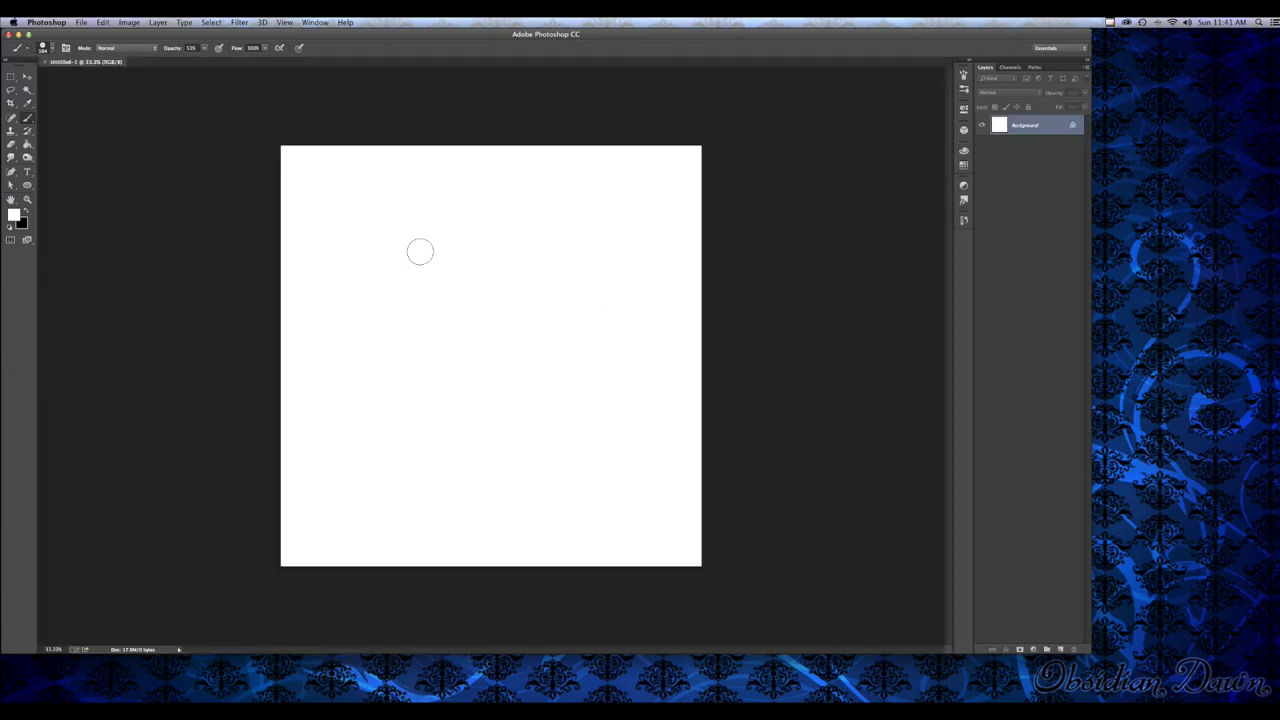
Choose the 2232 px basic-shape brush from the iris brush set
left_click(47, 49)
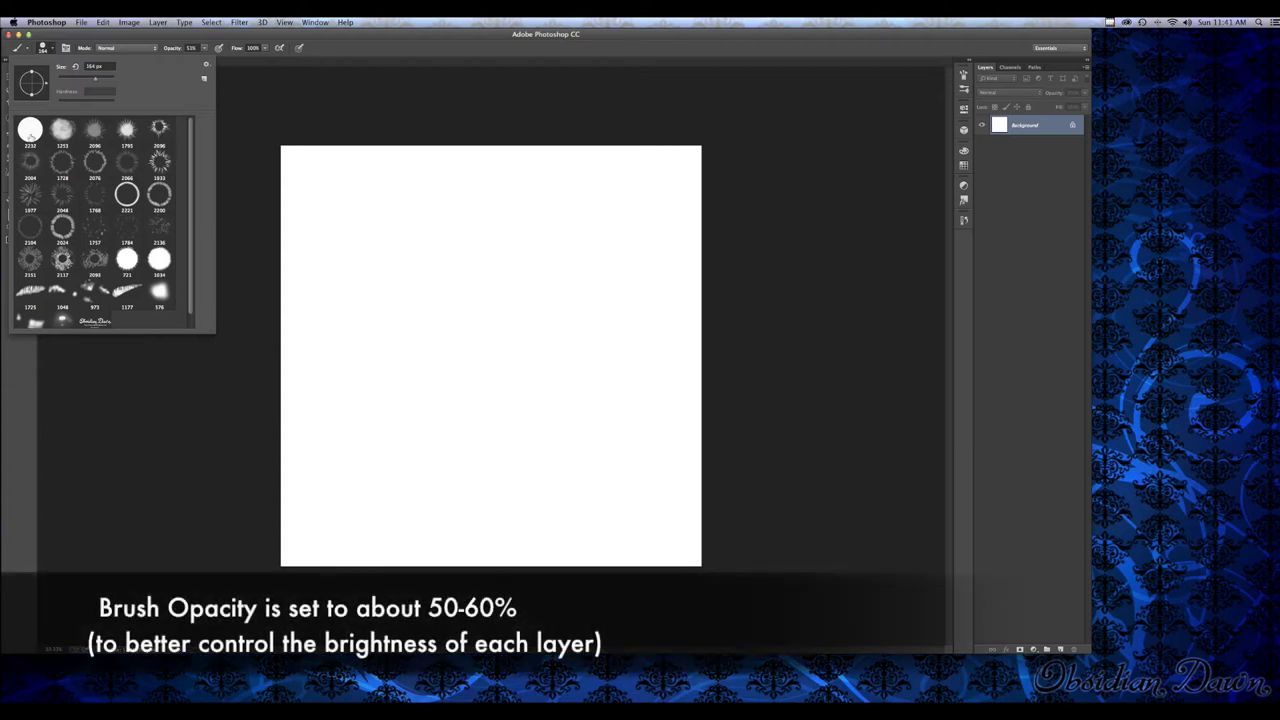
left_click(31, 138)
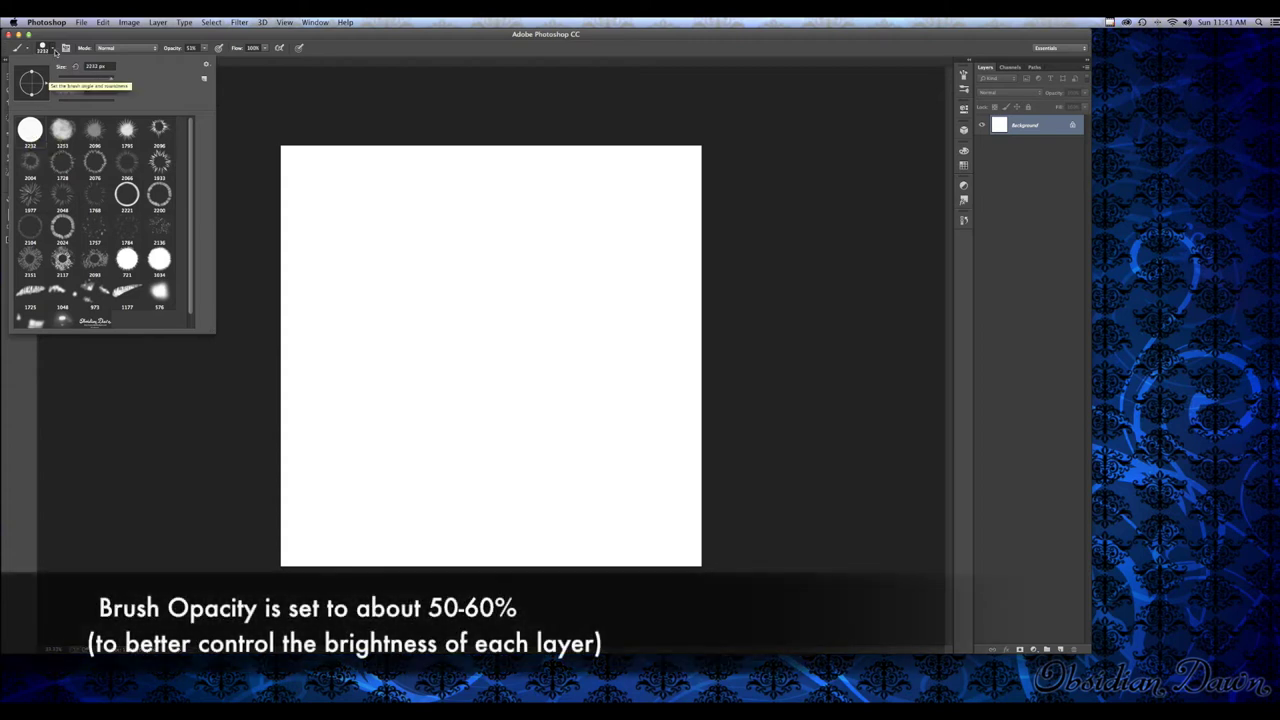
key("Return")
Set the foreground color to a dark, muted blue, #2b507e
left_click(14, 214)
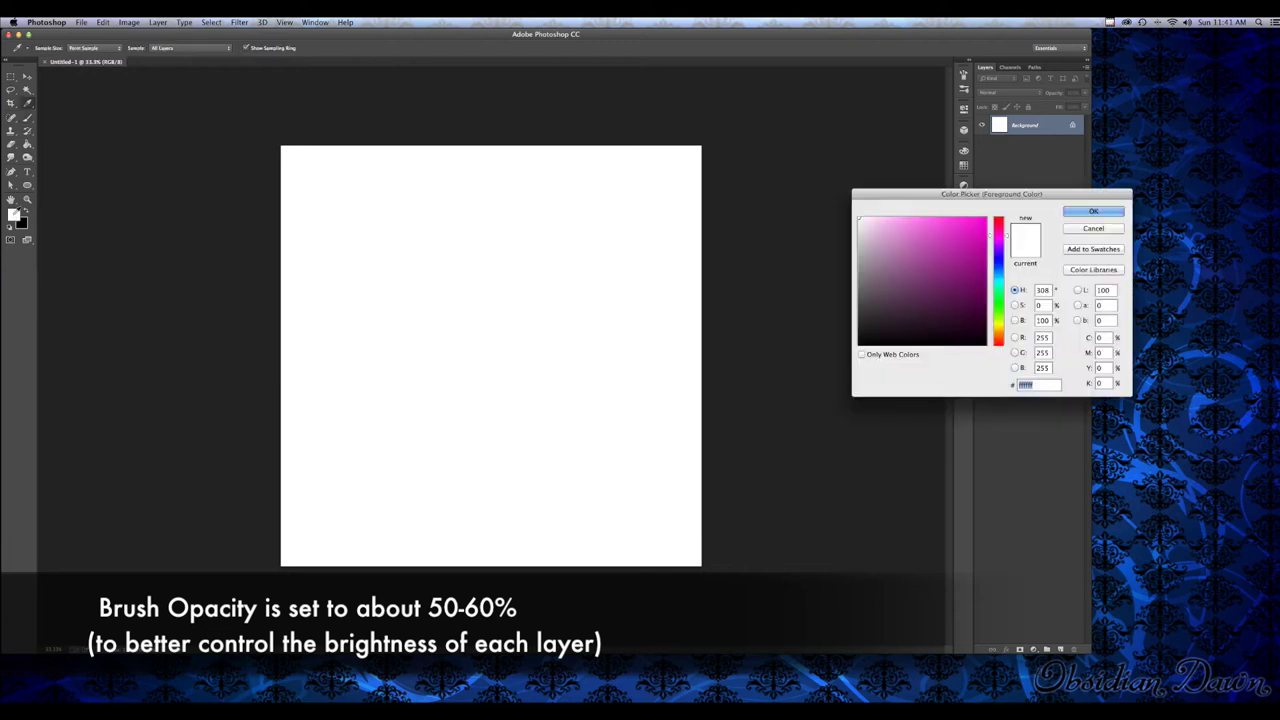
left_click(998, 268)
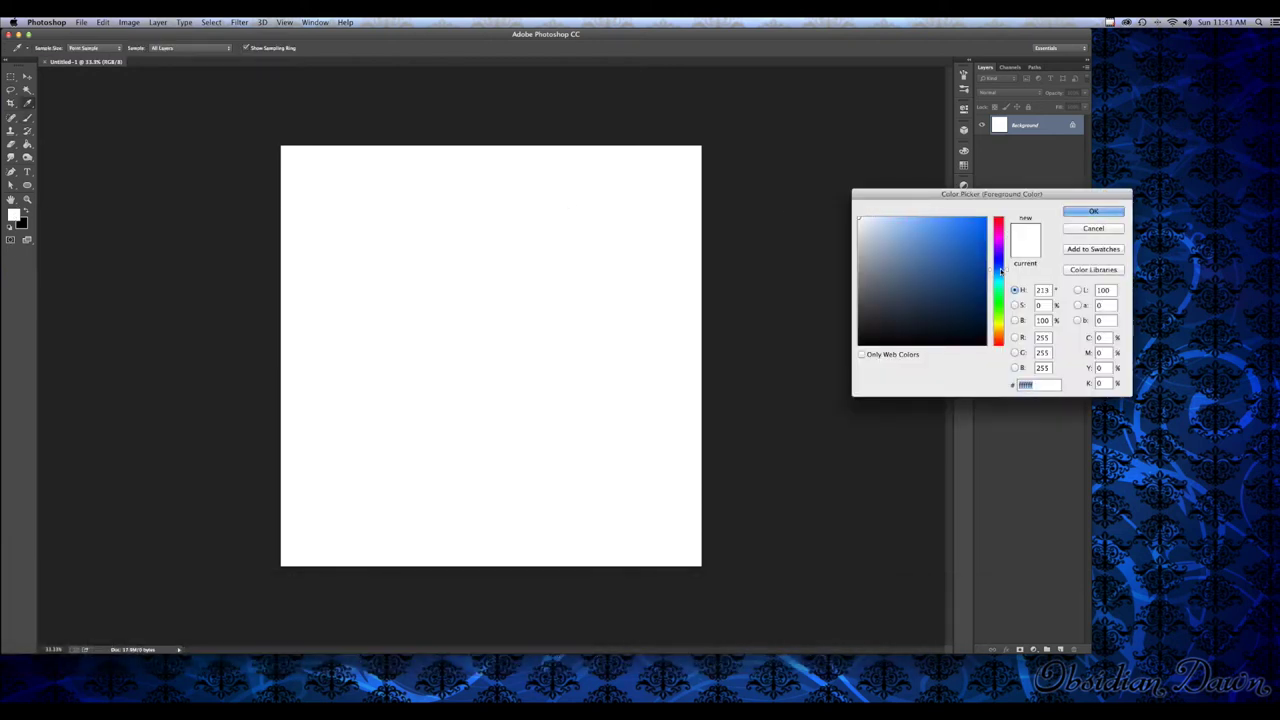
left_click(952, 279)
left_click(951, 282)
left_click(988, 222)
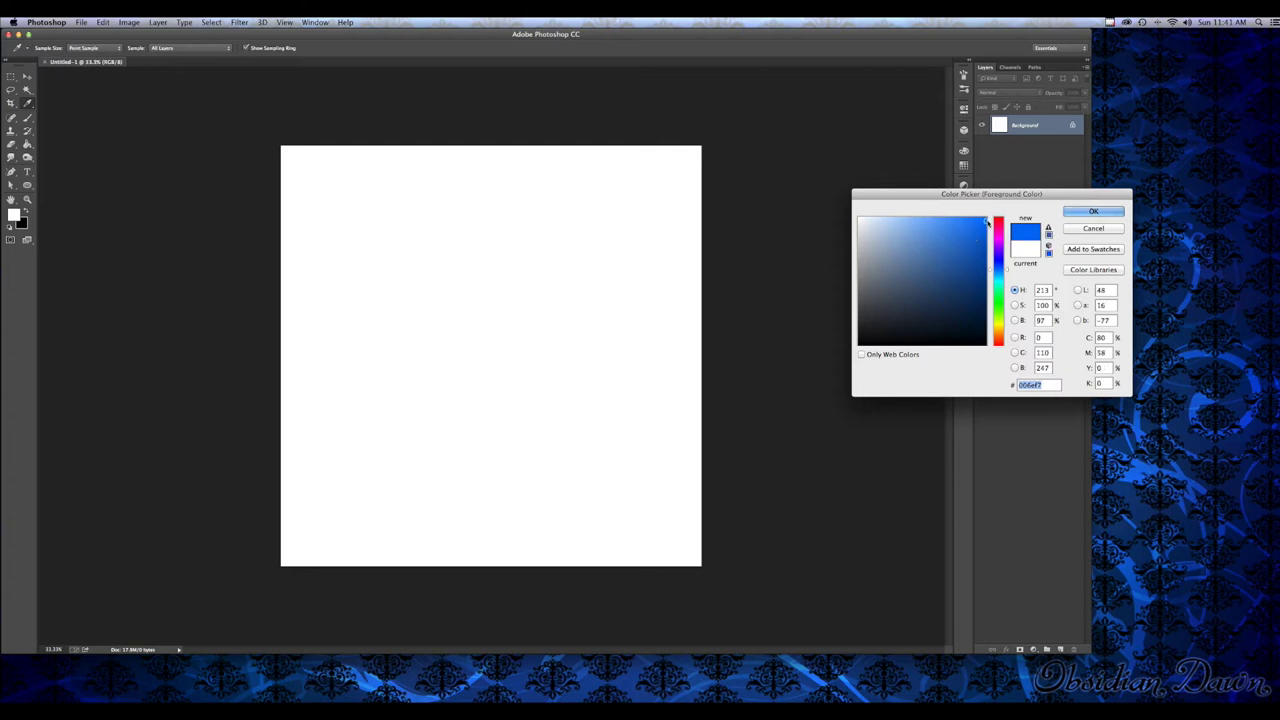
left_click(955, 289)
mouse_move(955, 289)
left_mouse_down()
mouse_move(969, 311)
mouse_move(942, 282)
left_mouse_up()
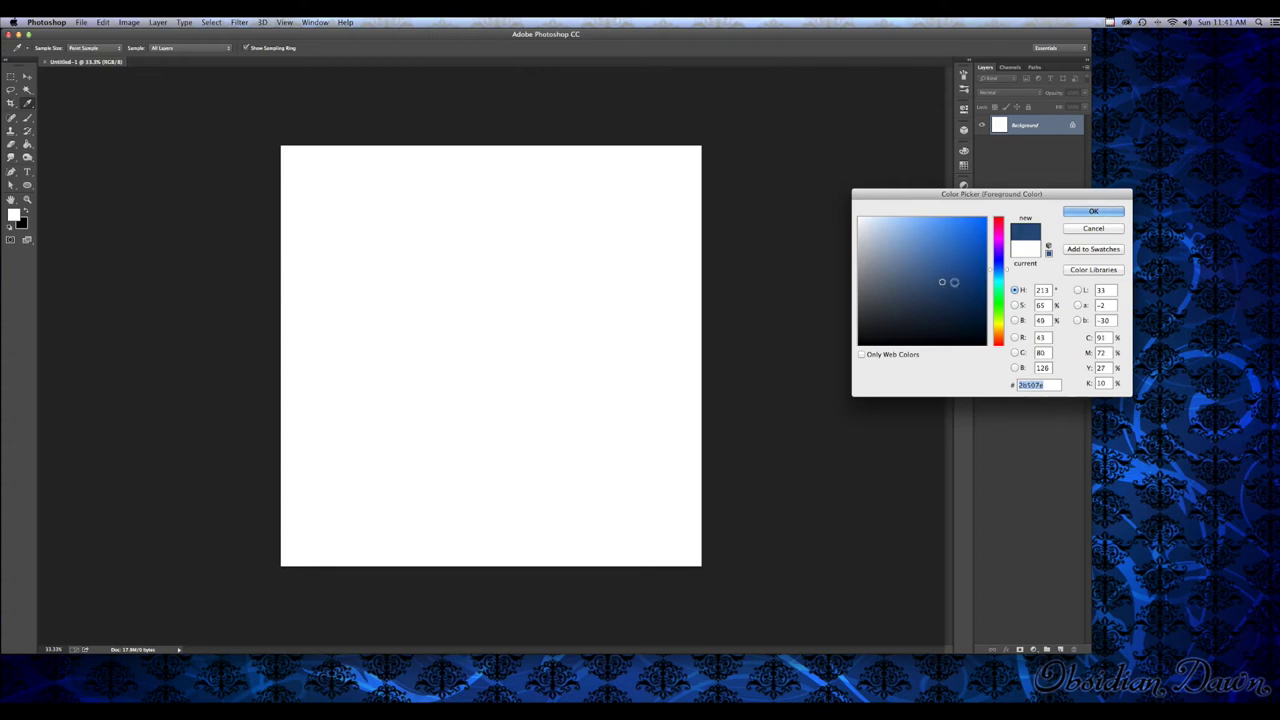
left_click(1093, 211)
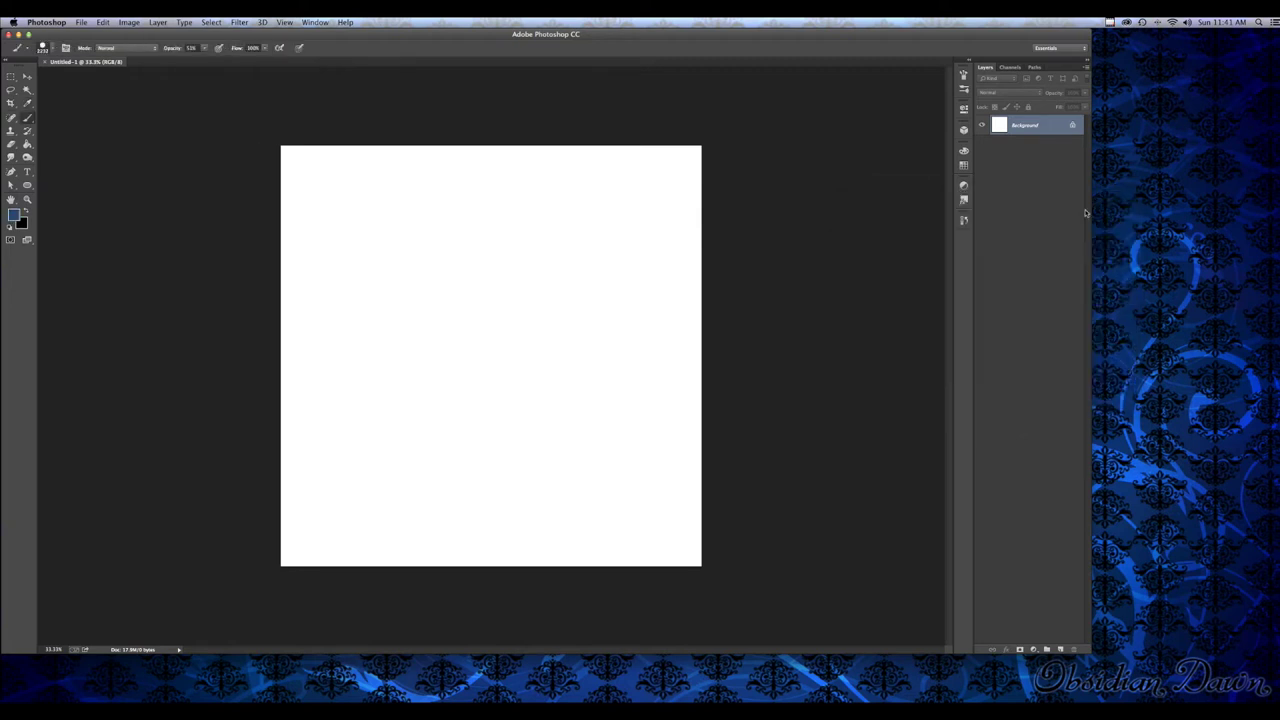
Add a new layer and stamp the basic-shape brush repeatedly on one spot mid-canvas to build a solid blue circle
left_click(1062, 650)
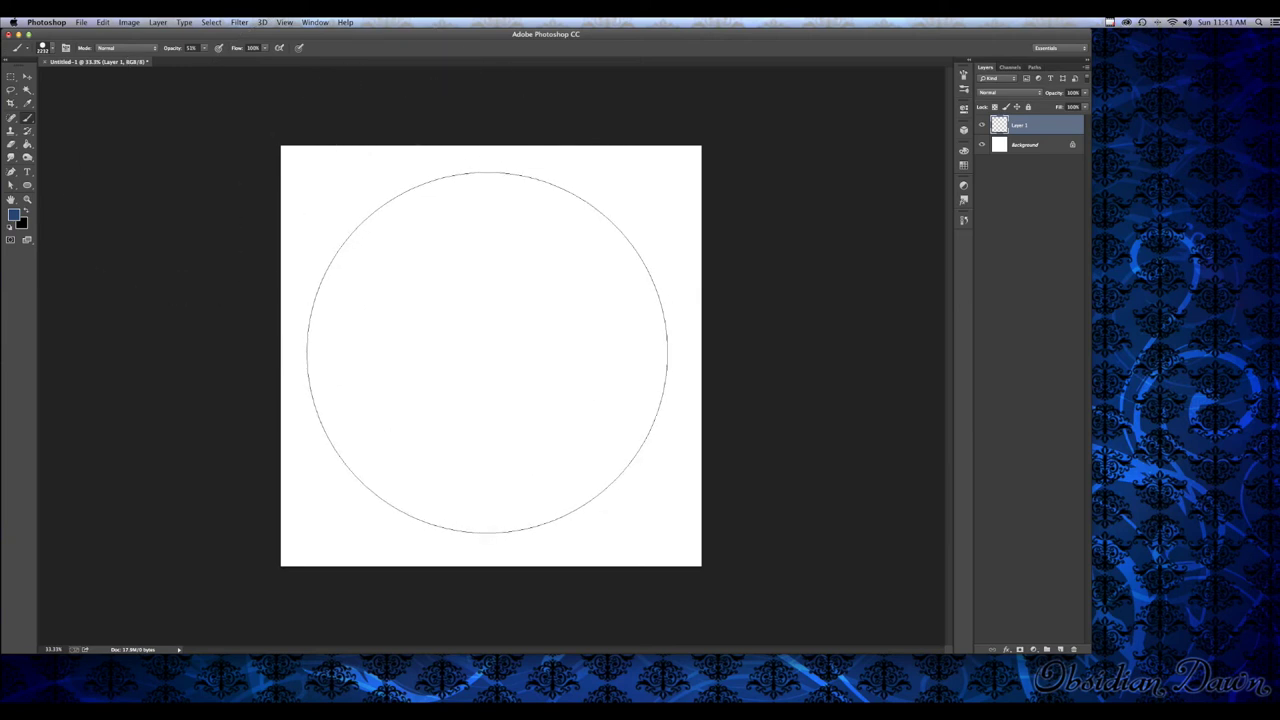
left_click(489, 353)
left_click(489, 353)
left_click(489, 353)
left_click(489, 353)
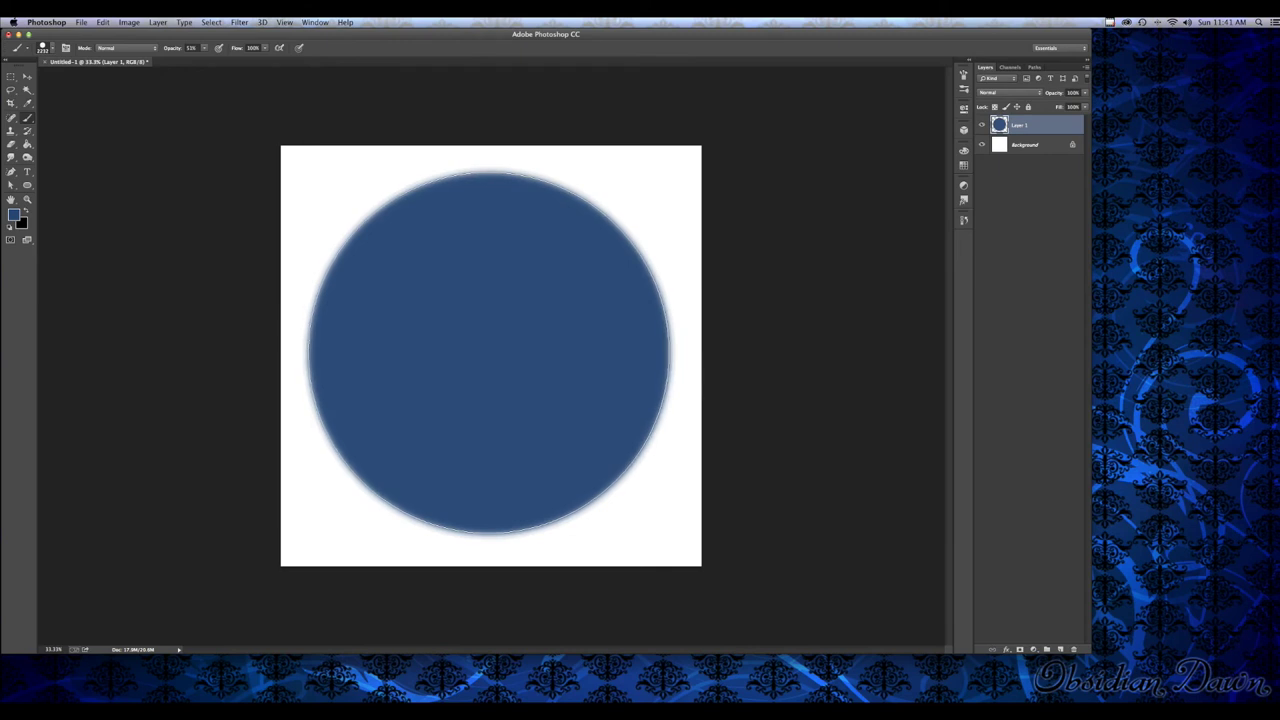
left_click(489, 353)
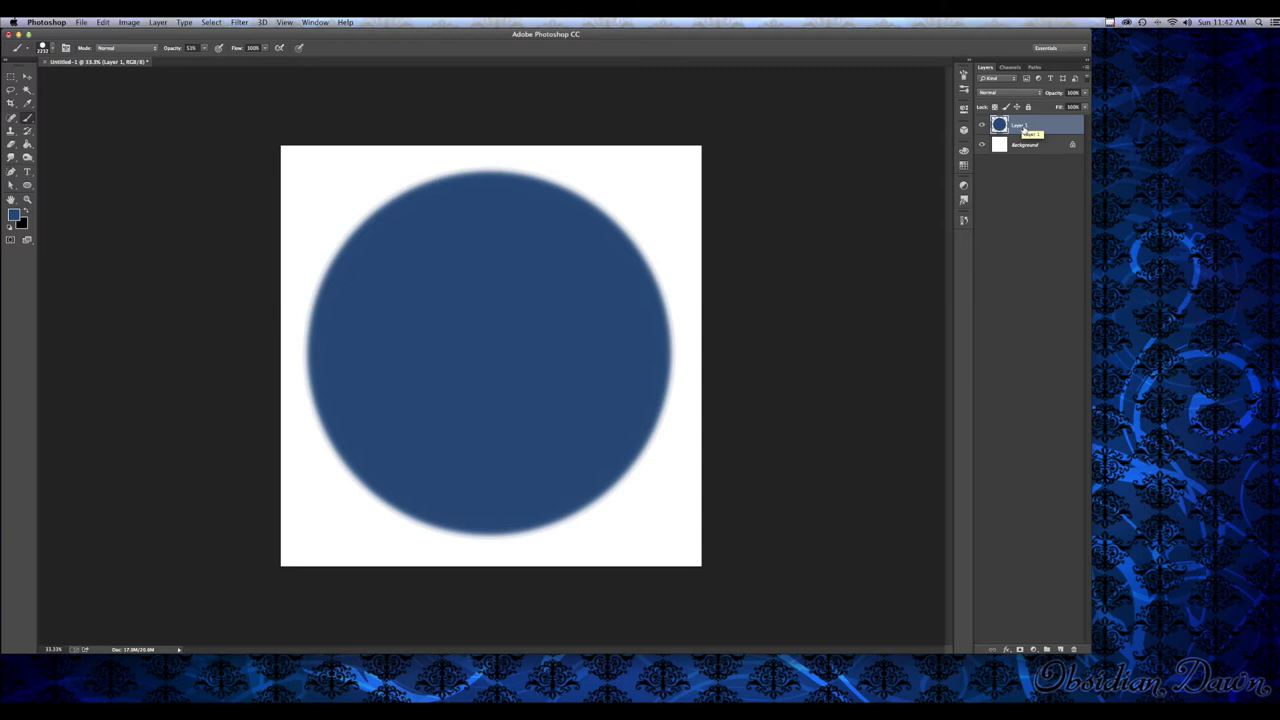
Copy the whole circle layer, paste it as a centered duplicate, and compare the two by toggling the duplicate's visibility
key("super+a")
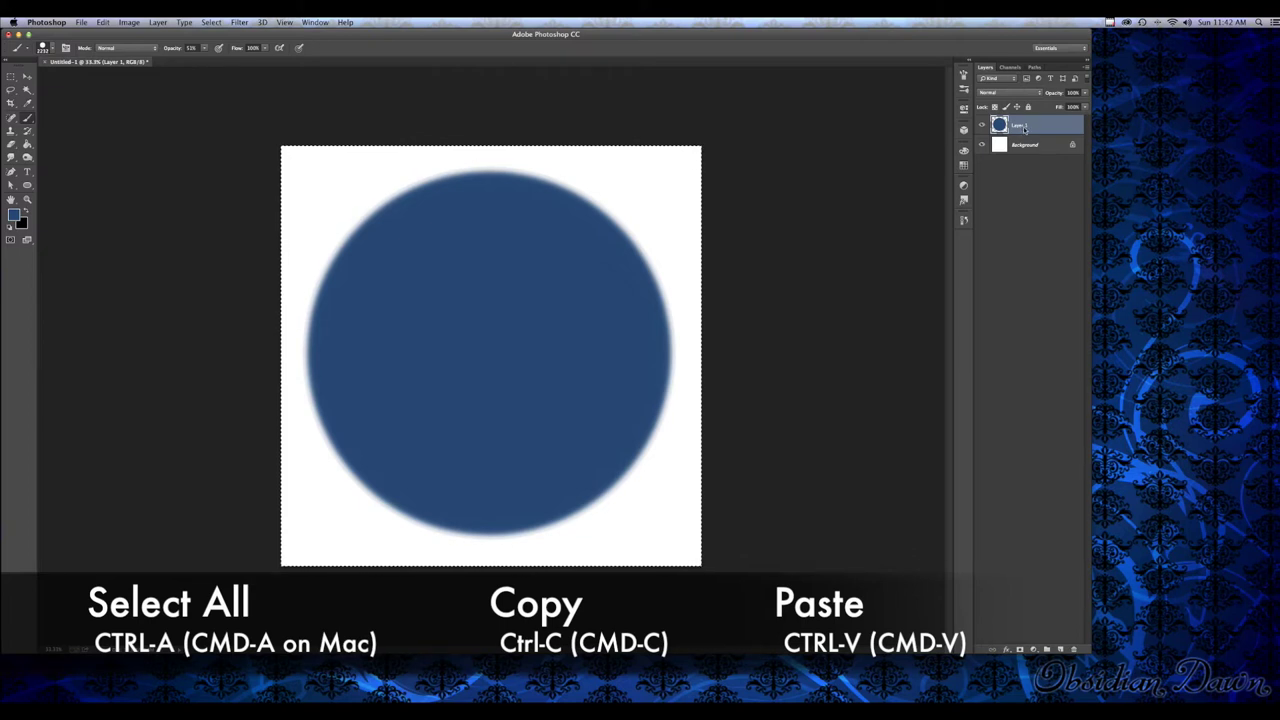
key("super+v")
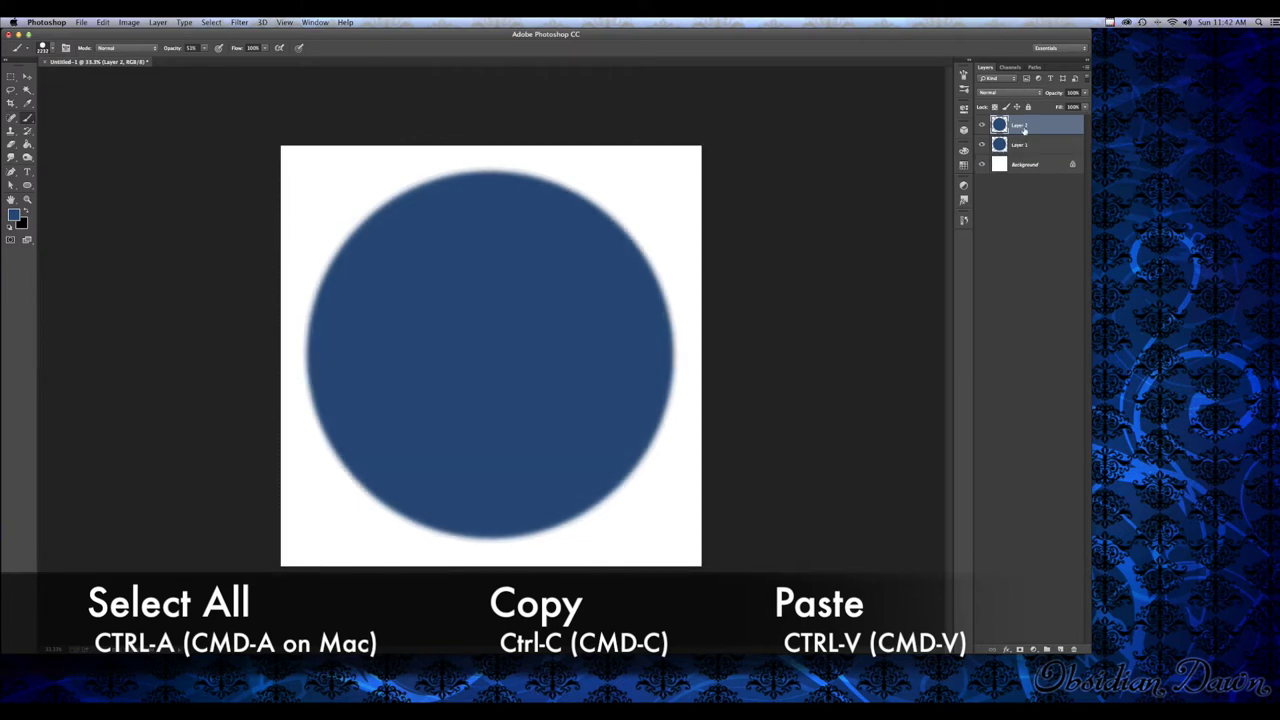
left_click(982, 125)
left_click(982, 125)
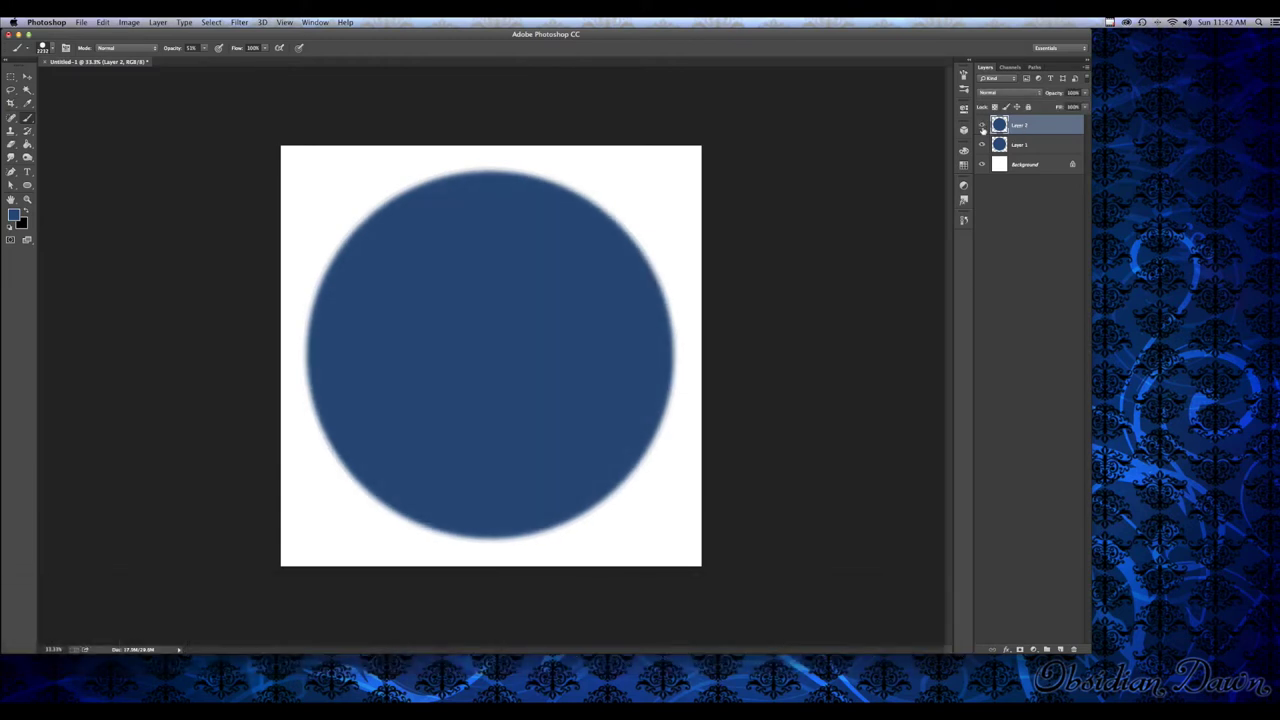
left_click(982, 125)
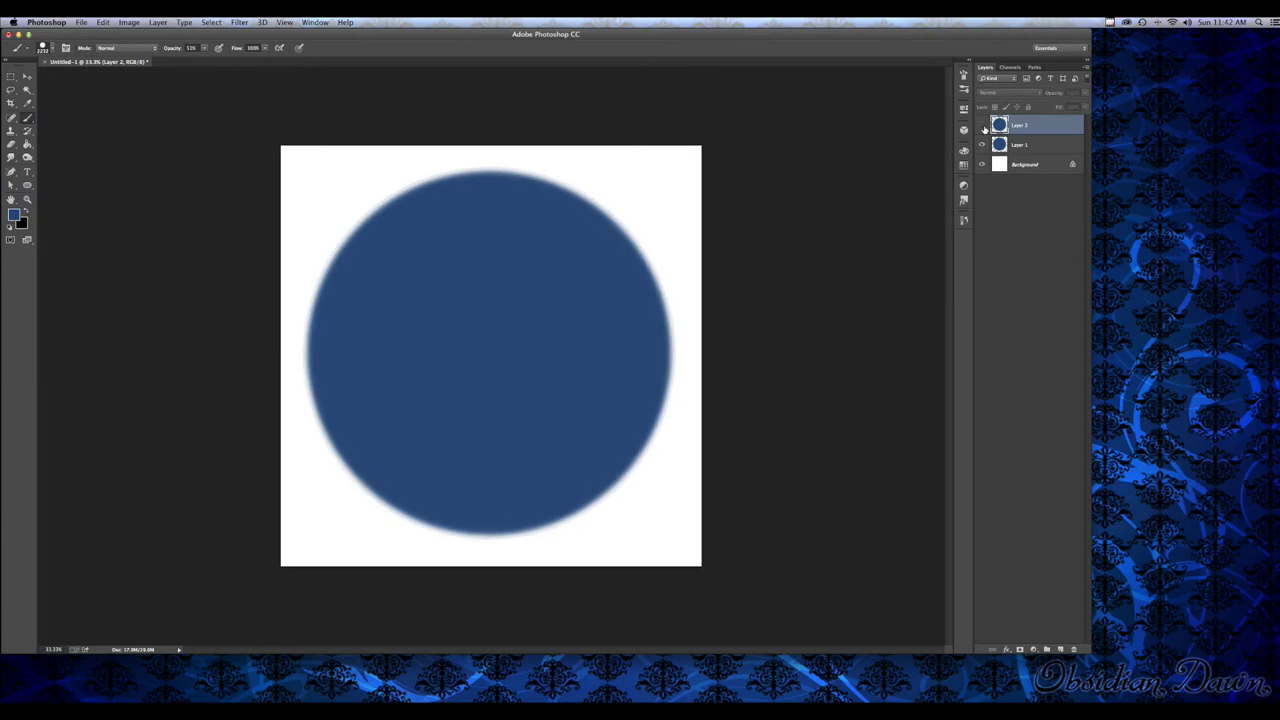
left_click(982, 125)
Hide and delete the original circle on Layer 1, keeping only the pasted copy
left_click(982, 146)
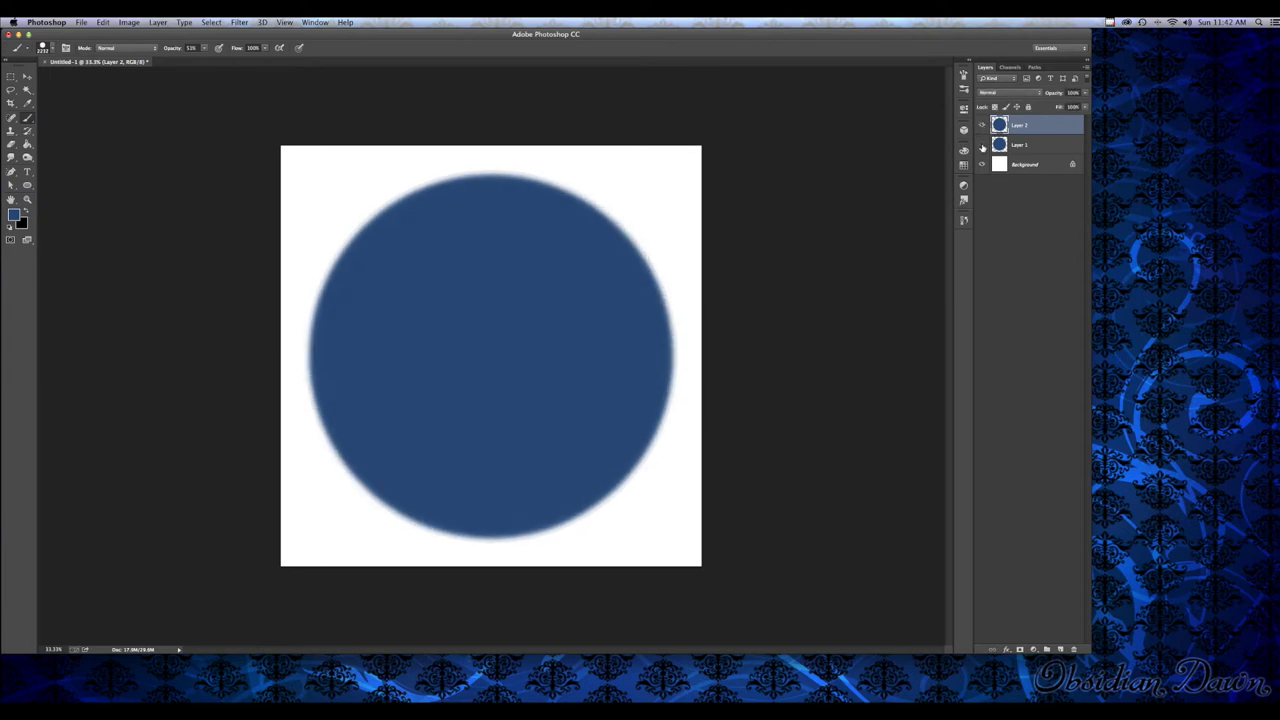
right_click(1018, 146)
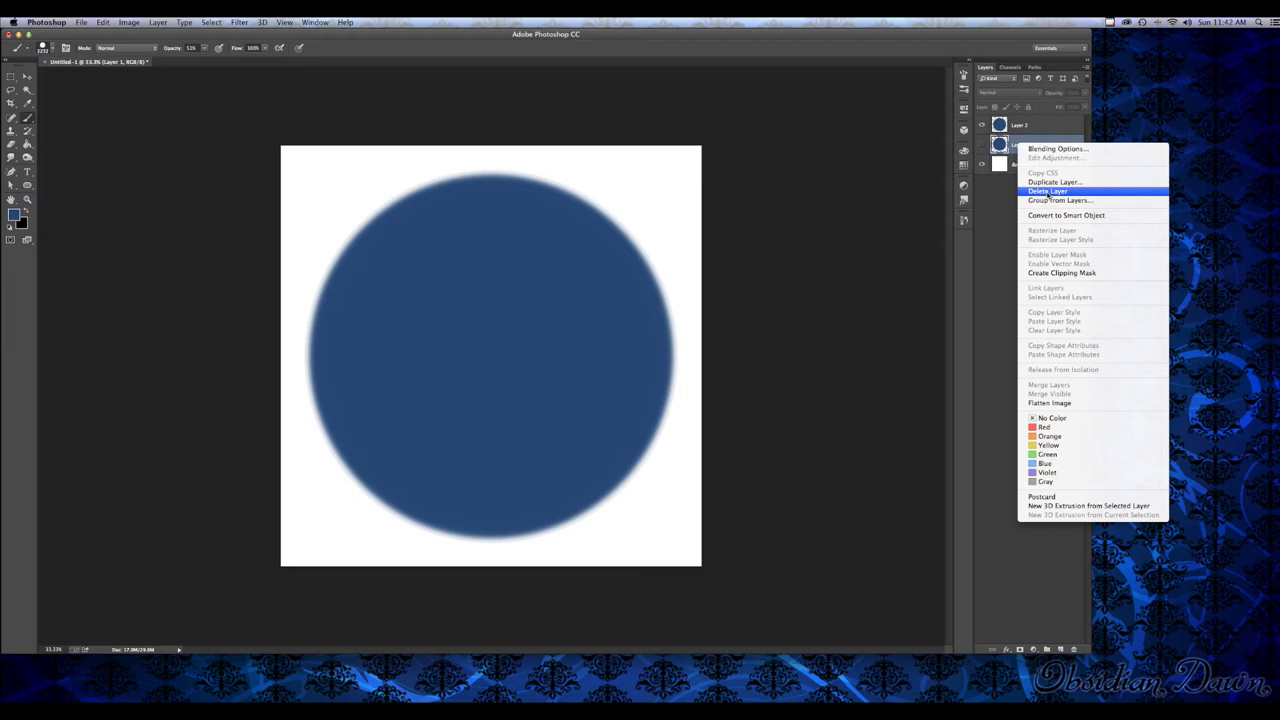
left_click(1047, 194)
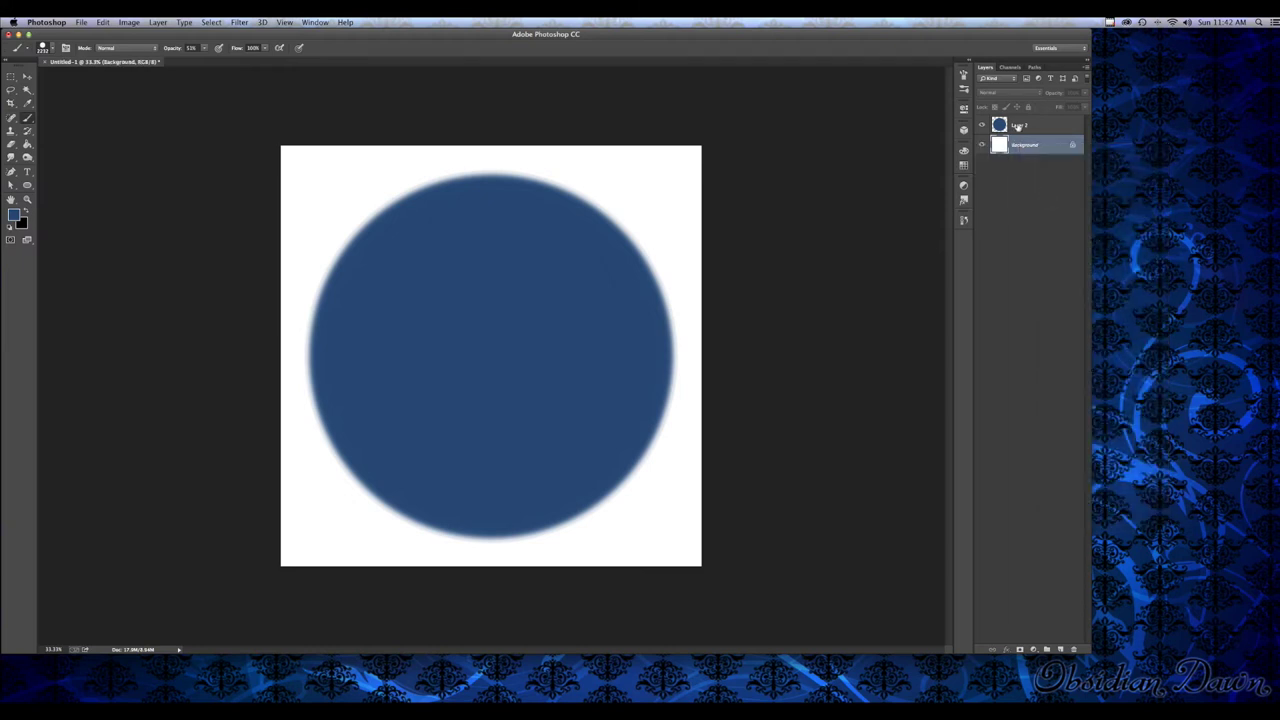
Rename the remaining circle layer as Base Color
left_click(1018, 126)
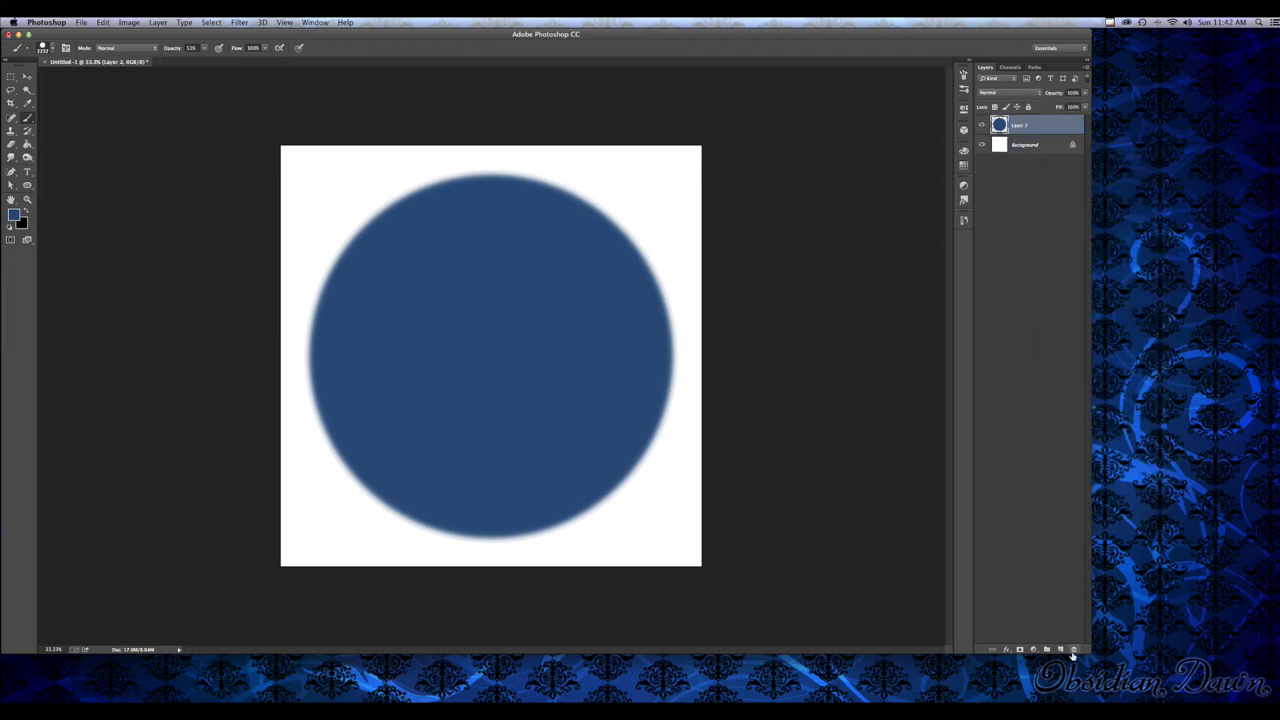
double_click(1020, 125)
type("lor")
key("Return")
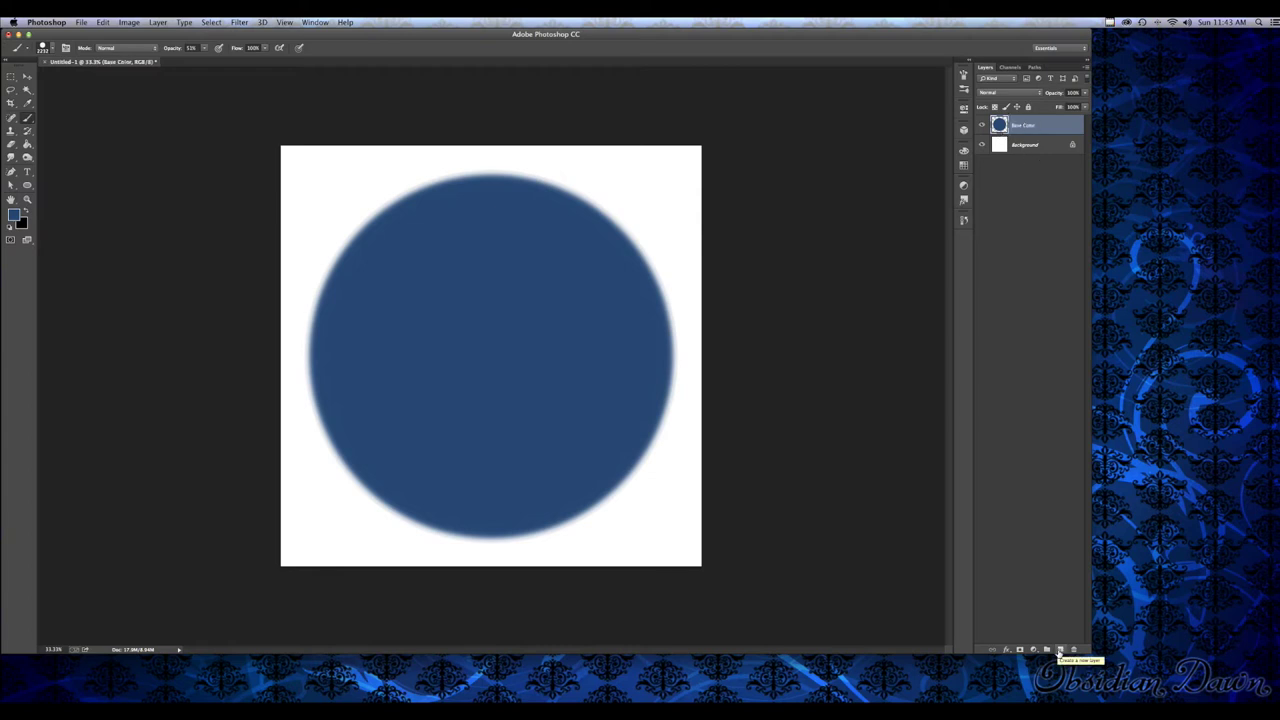
Add a new layer above Base Color, swap foreground and background colors, and set the foreground to near-black
left_click(1059, 651)
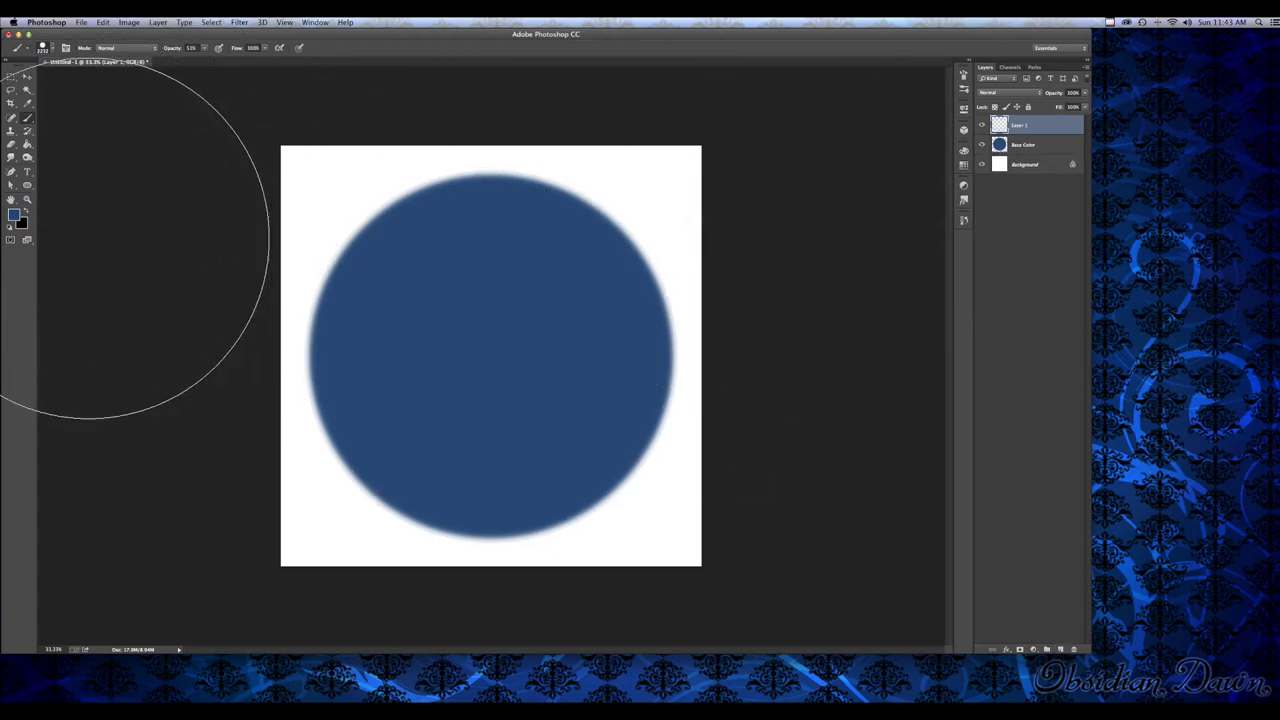
left_click(26, 210)
left_click(14, 215)
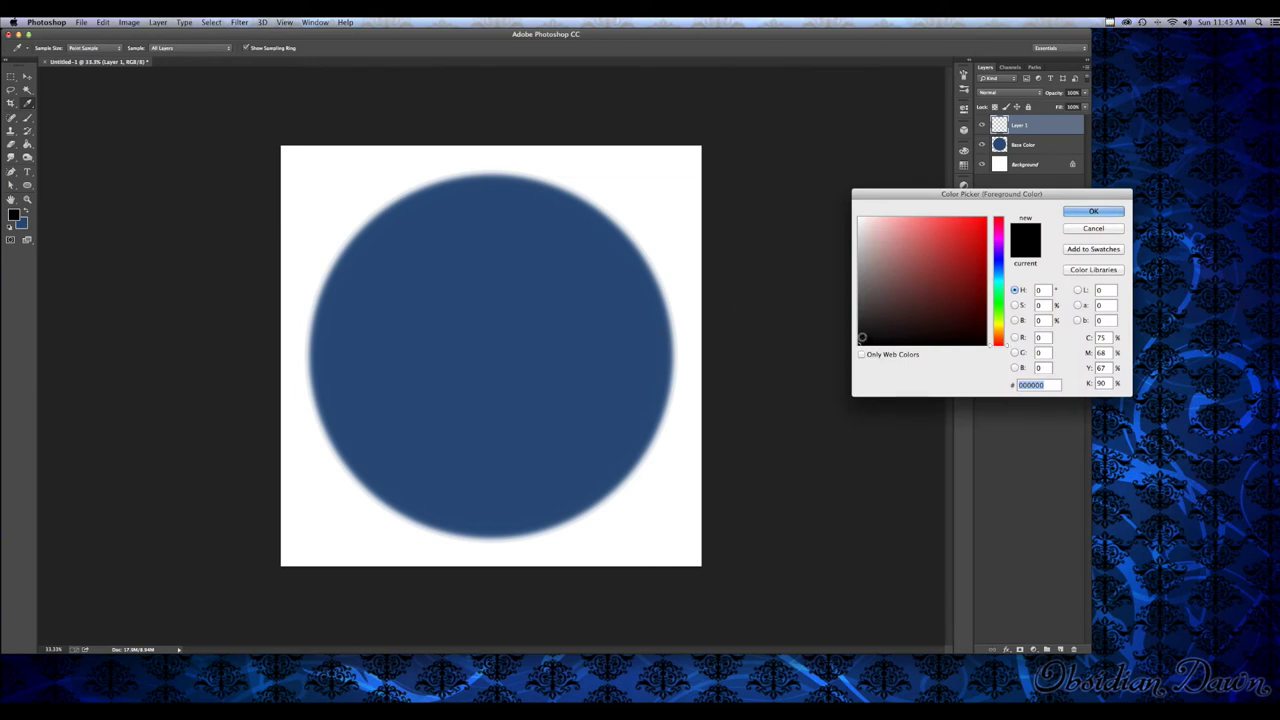
left_click(858, 337)
left_click(858, 338)
left_click(1093, 211)
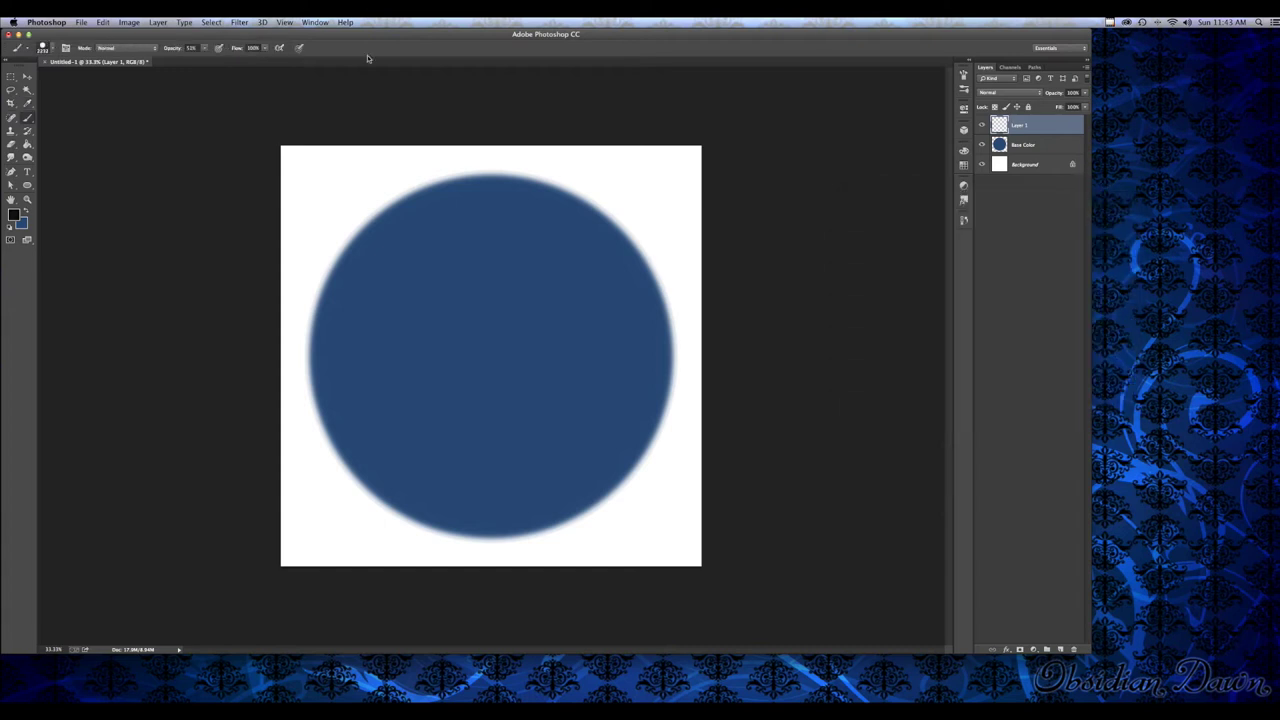
Choose the 721 px solid round brush from the iris brush set
left_click(43, 48)
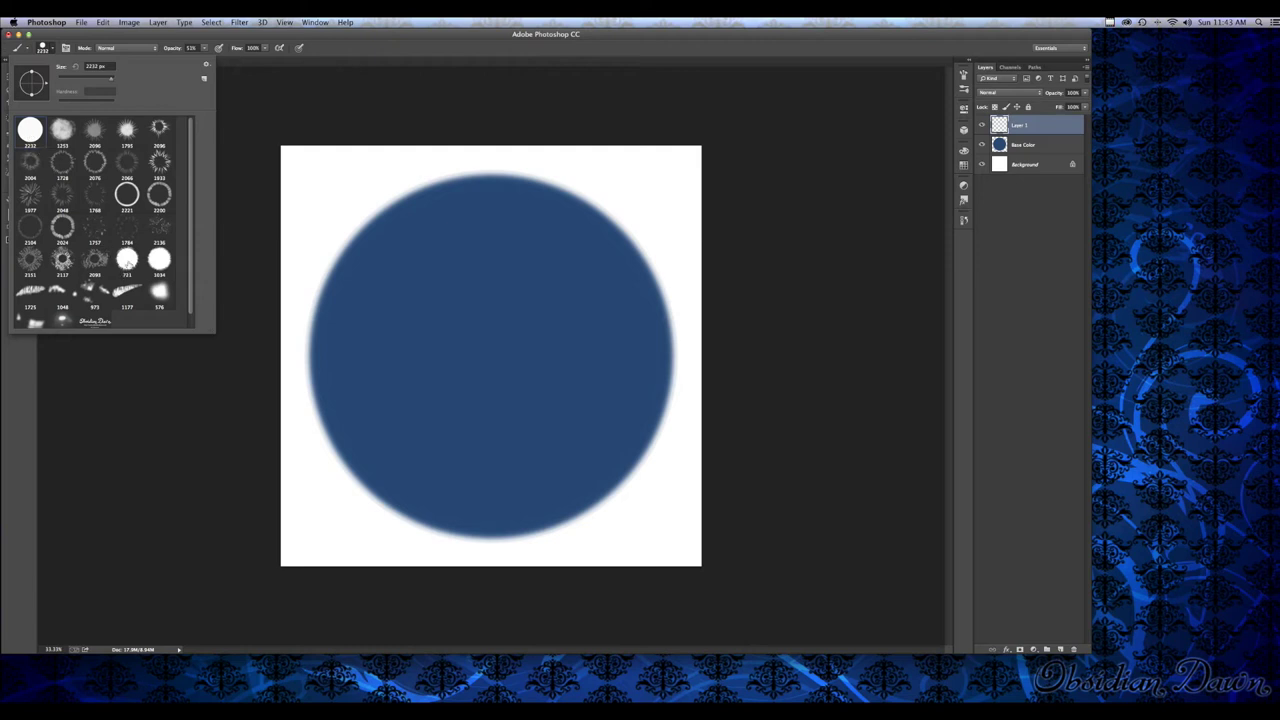
left_click(131, 260)
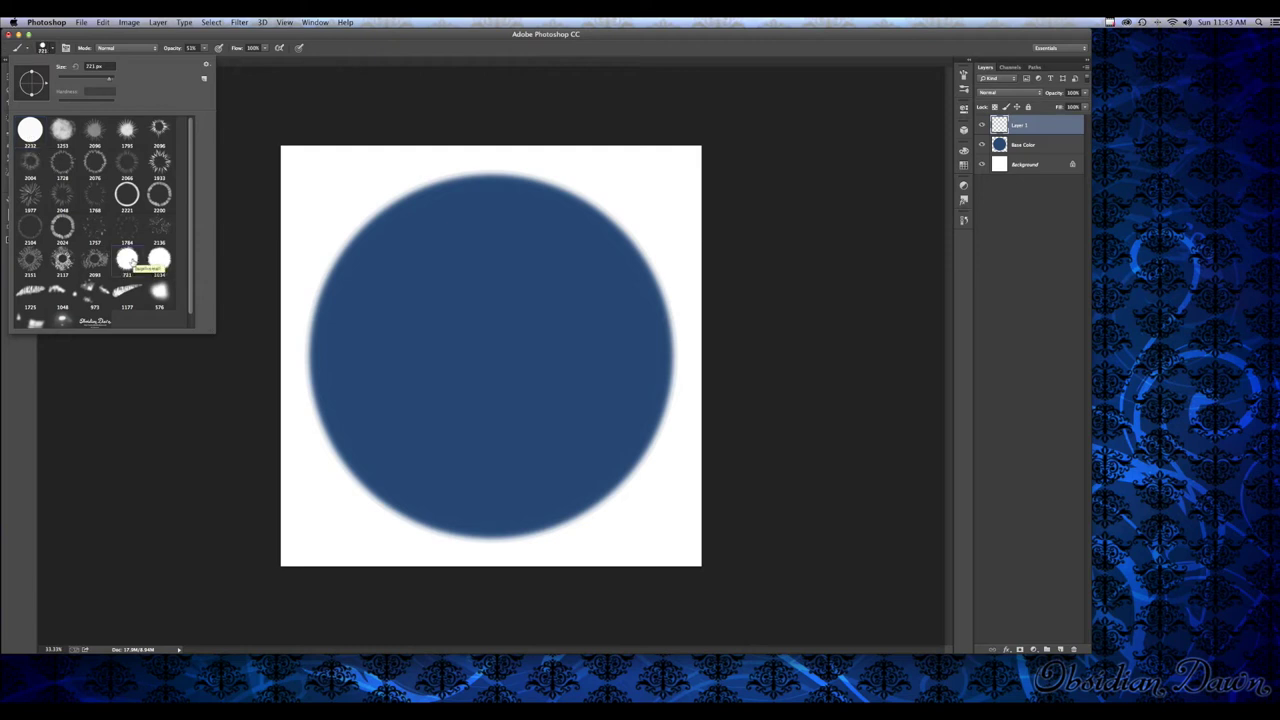
Stamp the 721 px near-black brush repeatedly at the center of the blue circle on Layer 1 to form a solid pupil
left_click(52, 48)
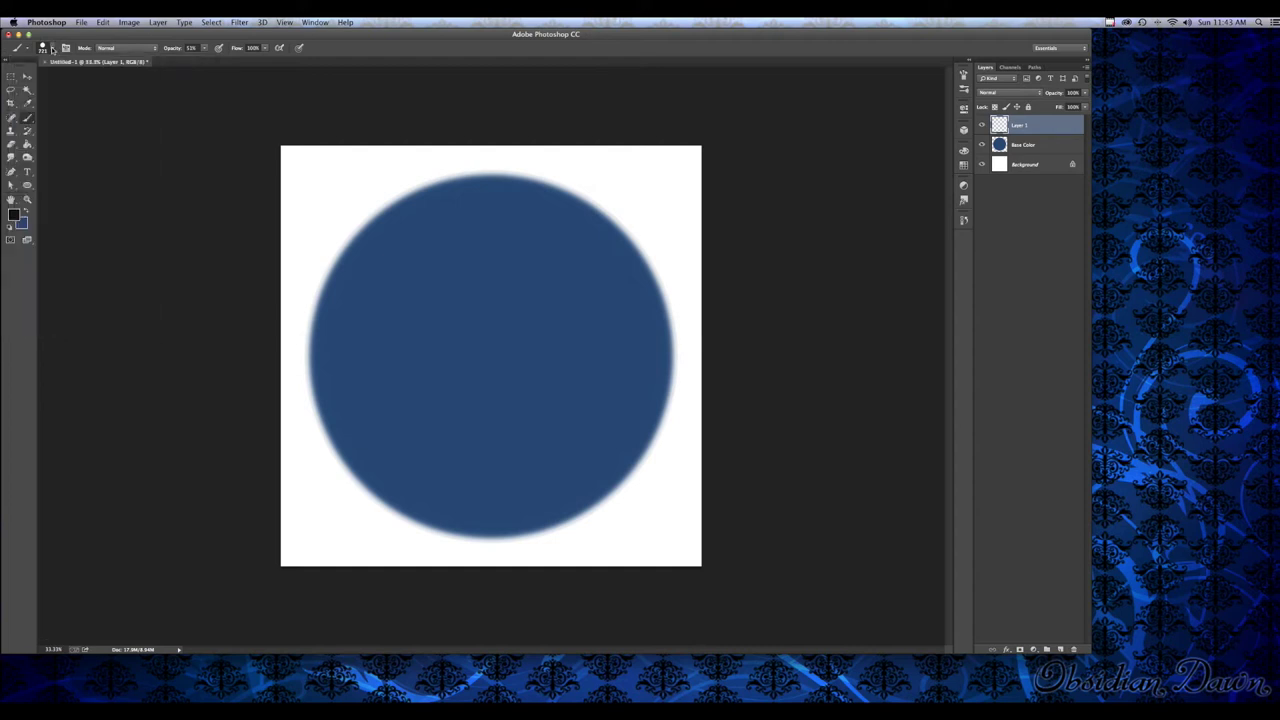
left_click(496, 352)
left_click(496, 352)
left_click(496, 352)
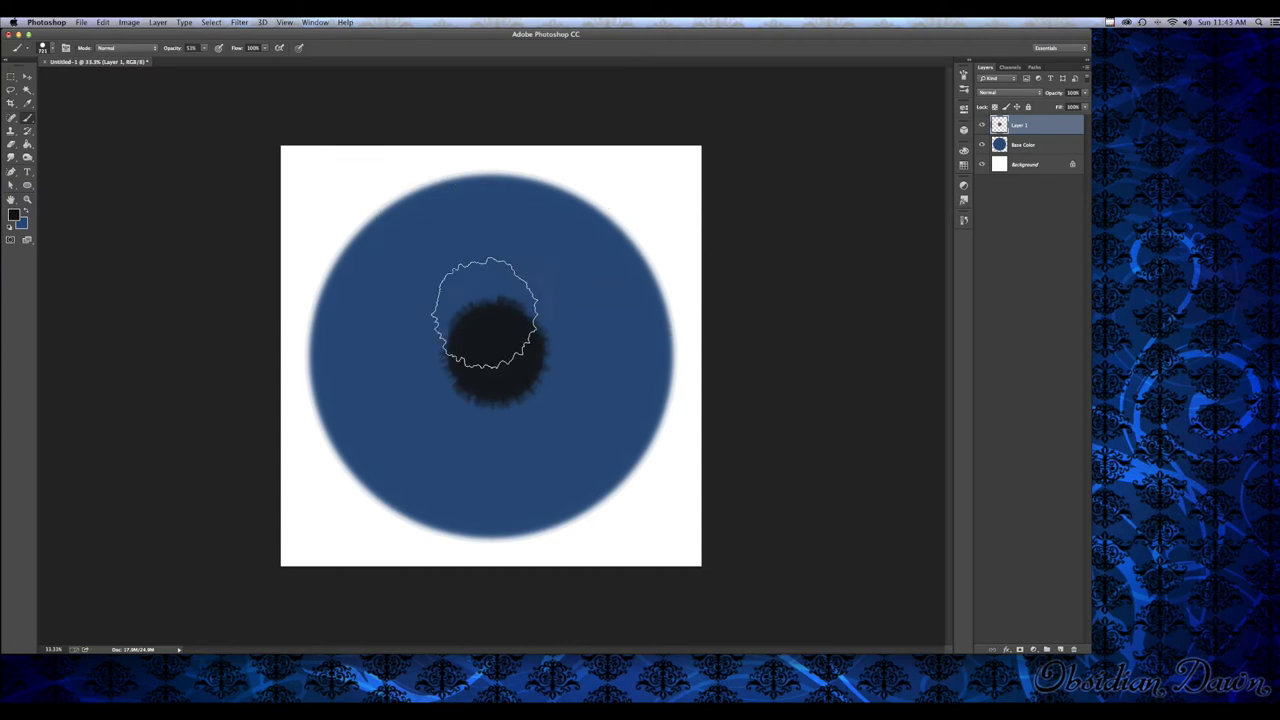
left_click(495, 353)
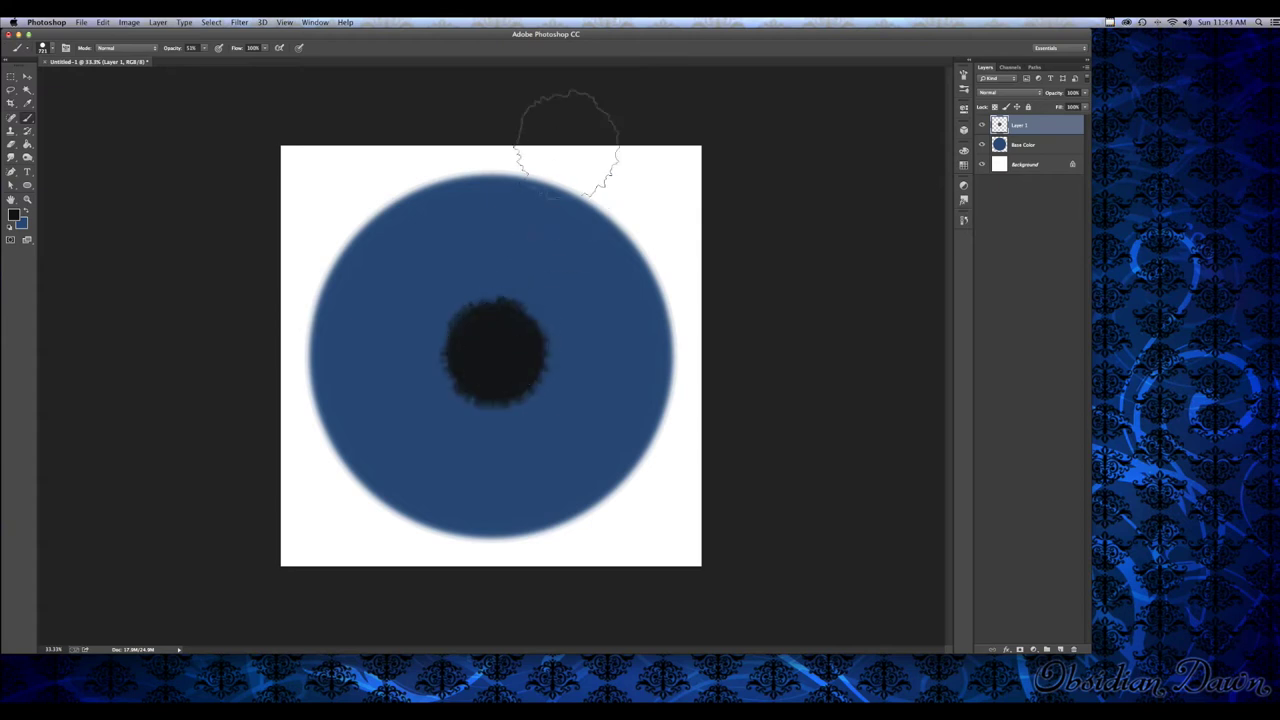
left_click(496, 354)
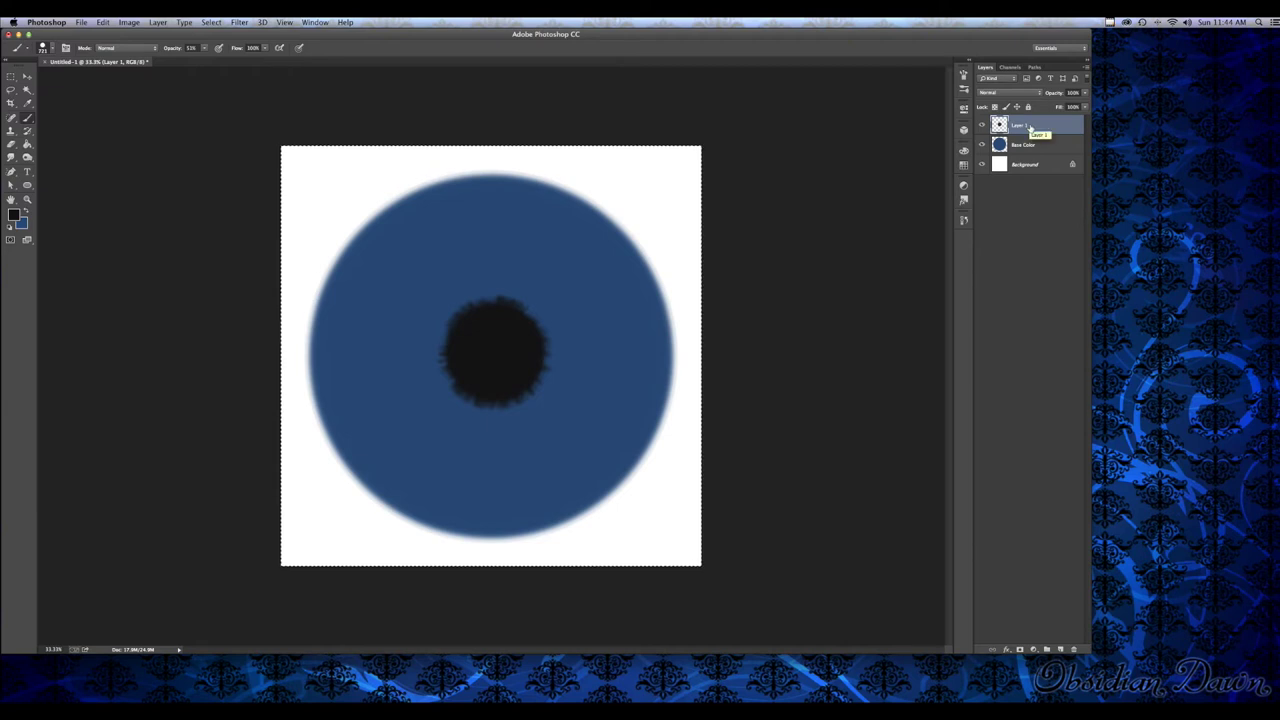
Paste a centered copy of the pupil onto a new layer and delete the original Layer 1
key("super+j")
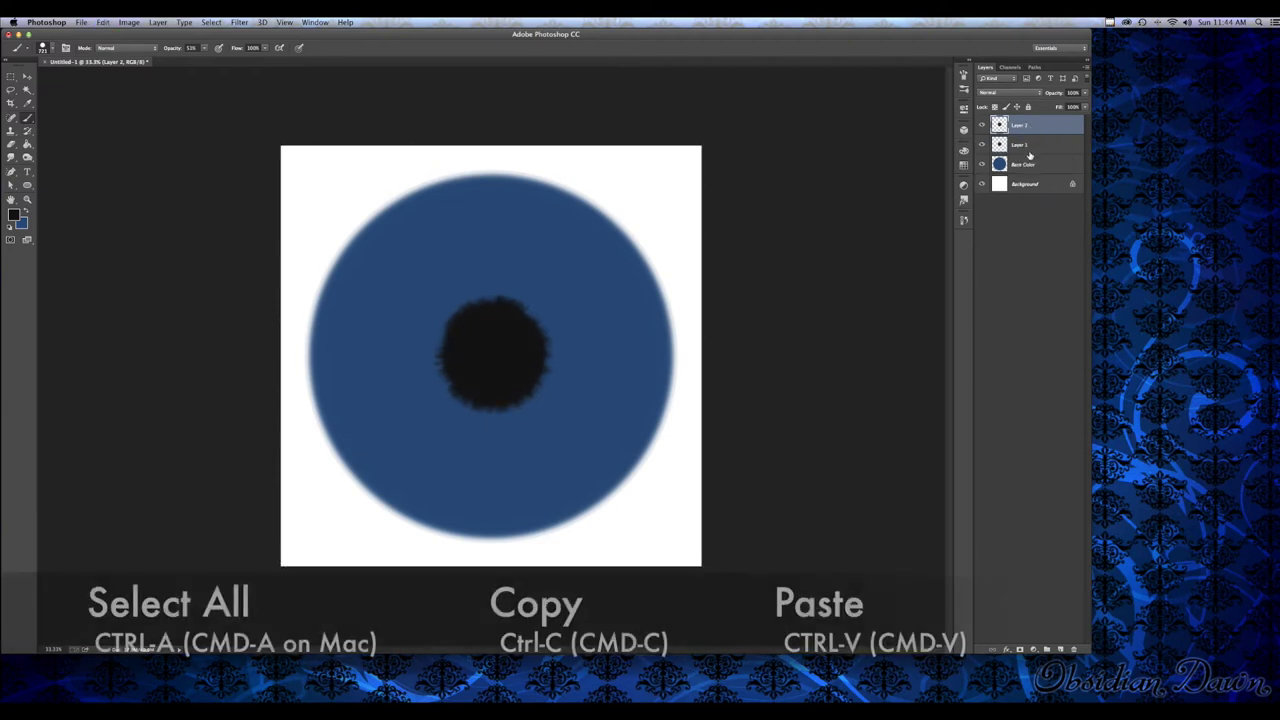
left_click(1020, 144)
right_click(1022, 143)
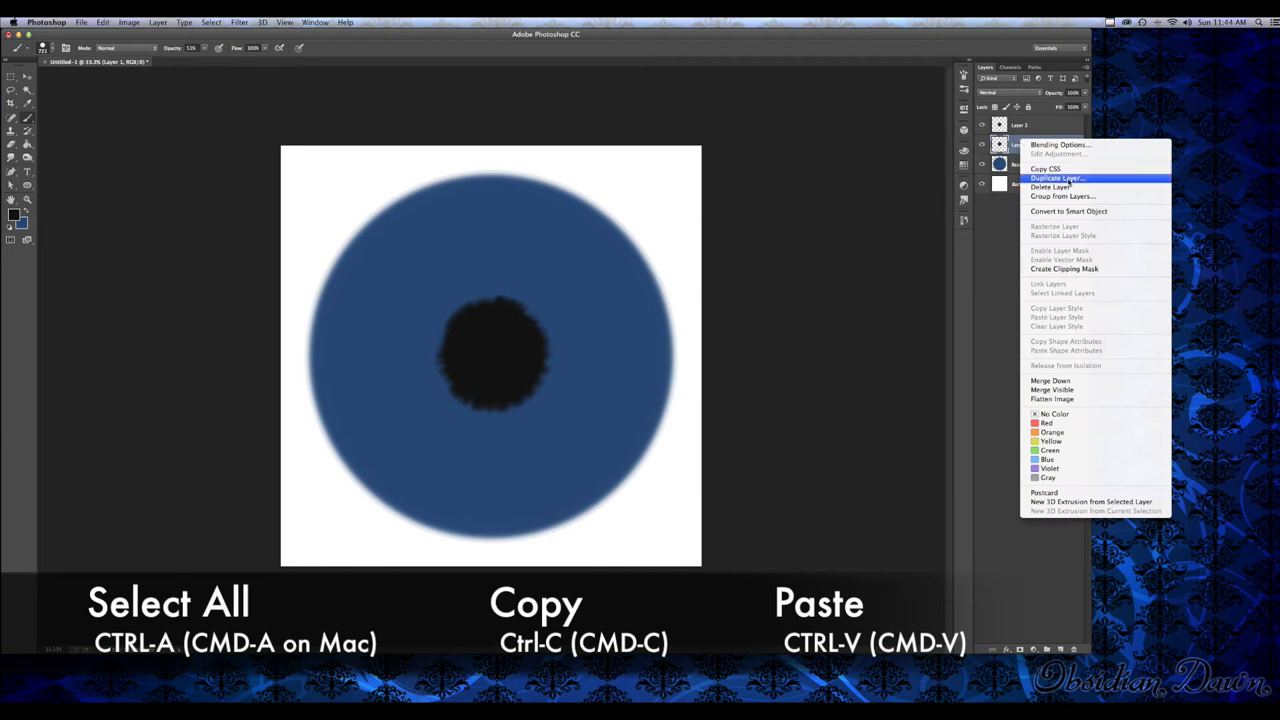
left_click(988, 128)
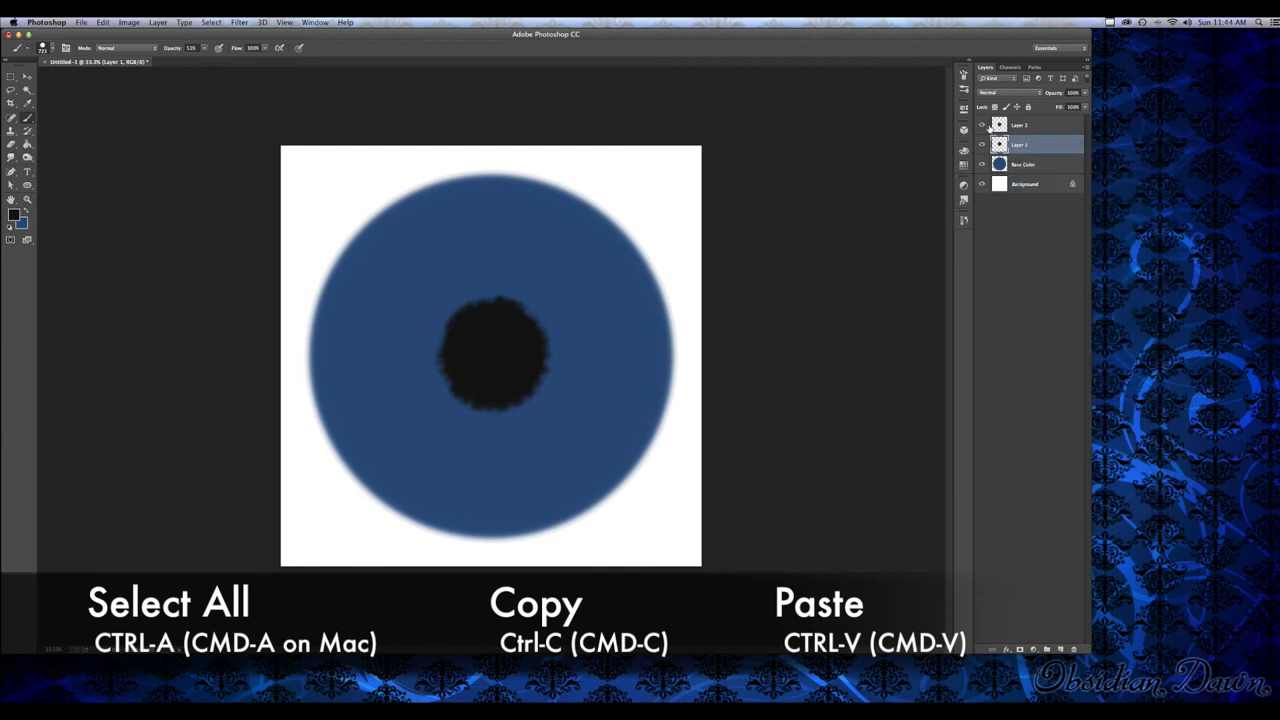
left_click(984, 127)
left_click(984, 127)
right_click(1023, 146)
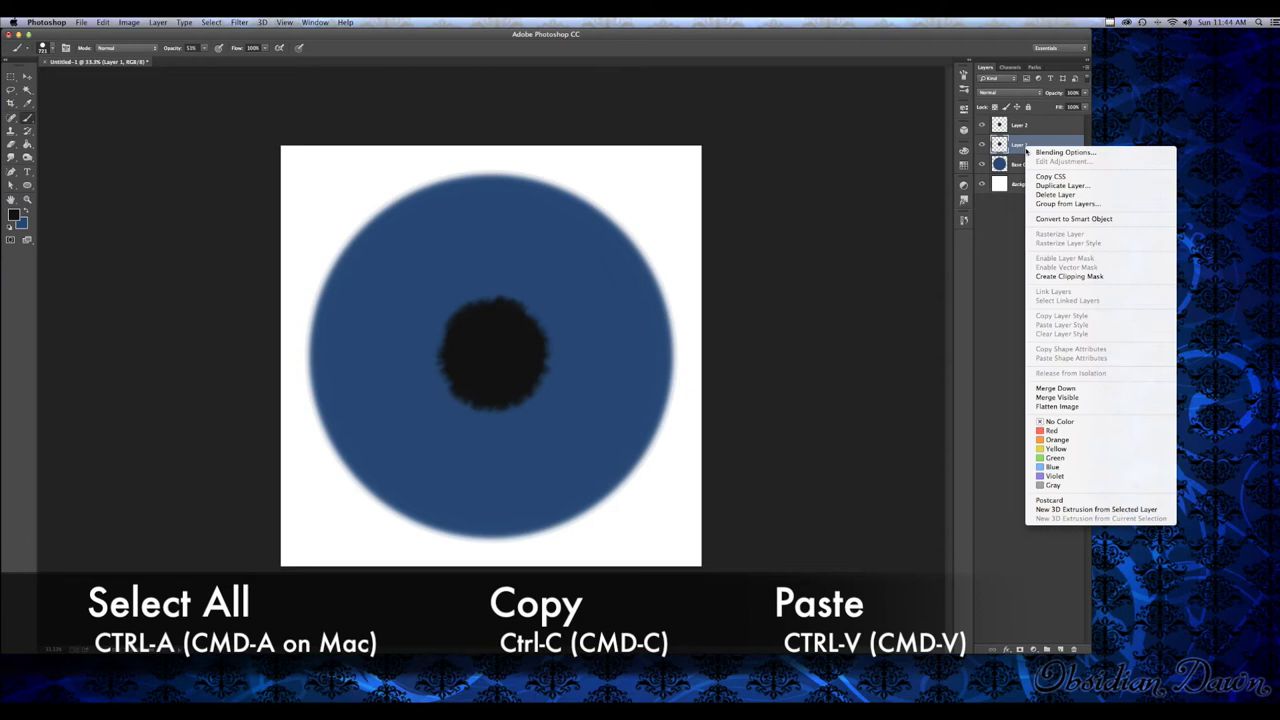
left_click(1056, 196)
Rename the remaining pupil layer as Pupil
left_click(1020, 130)
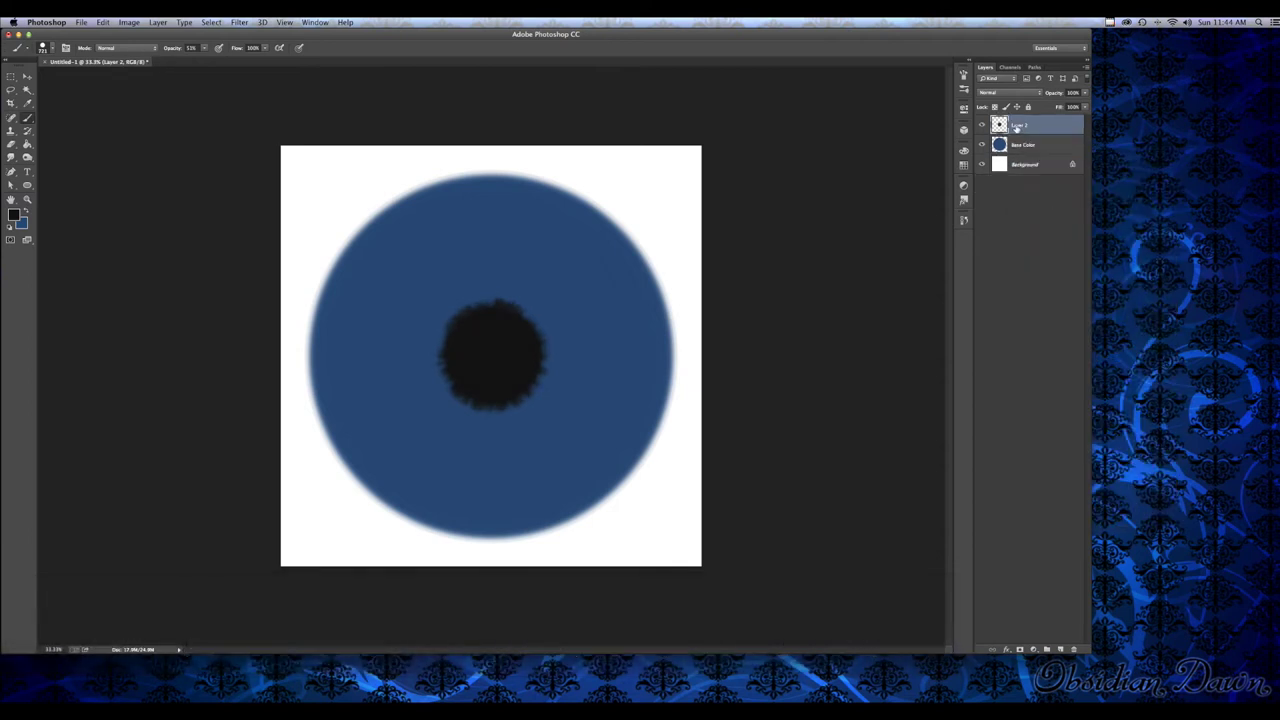
double_click(1016, 126)
type("Pupil")
key("Return")
Add a new layer directly above Base Color, beneath the Pupil layer
left_click(1025, 143)
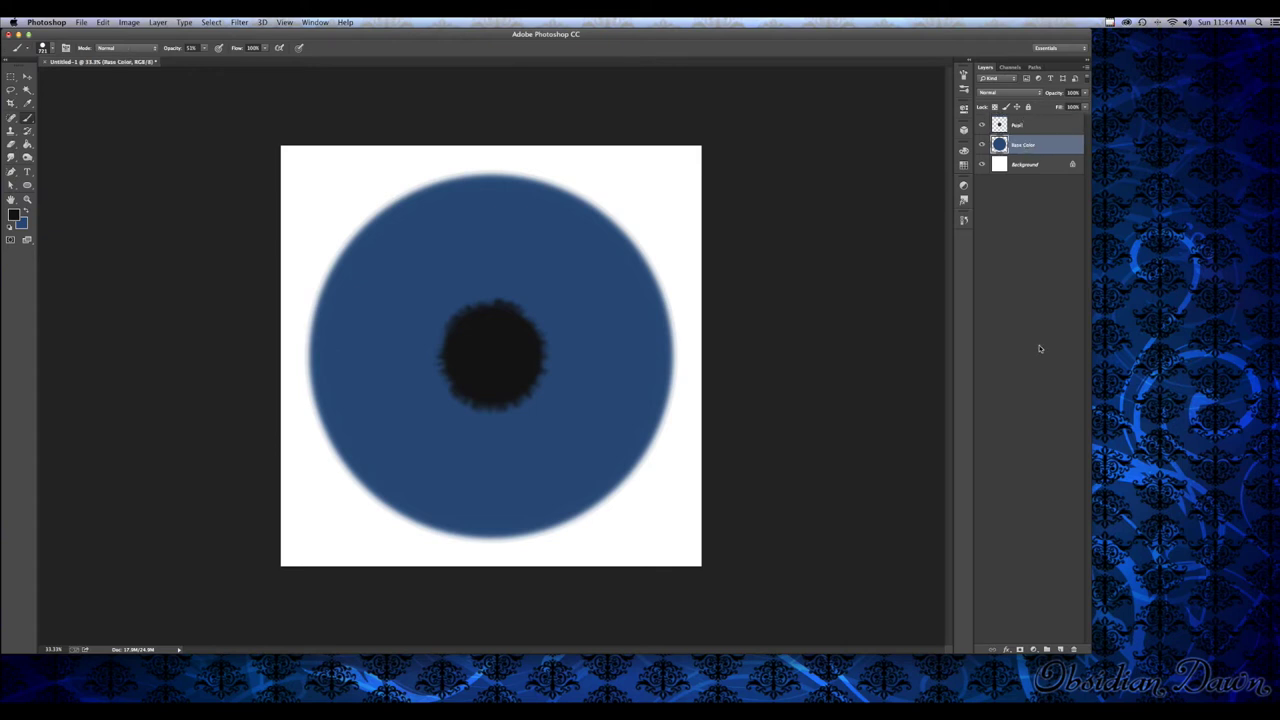
left_click(1061, 650)
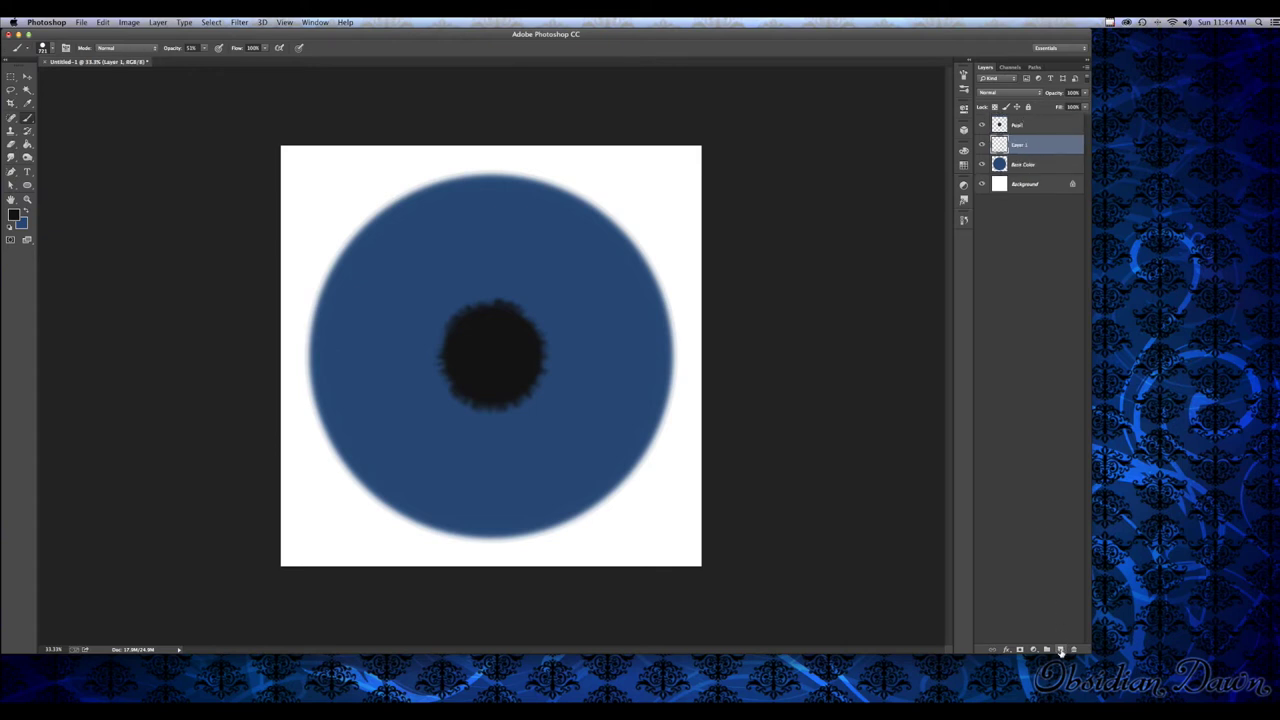
left_click(52, 48)
left_click(52, 48)
Swap the foreground and background colors and set the foreground to dark brown, hex 5b2e13
left_click(15, 214)
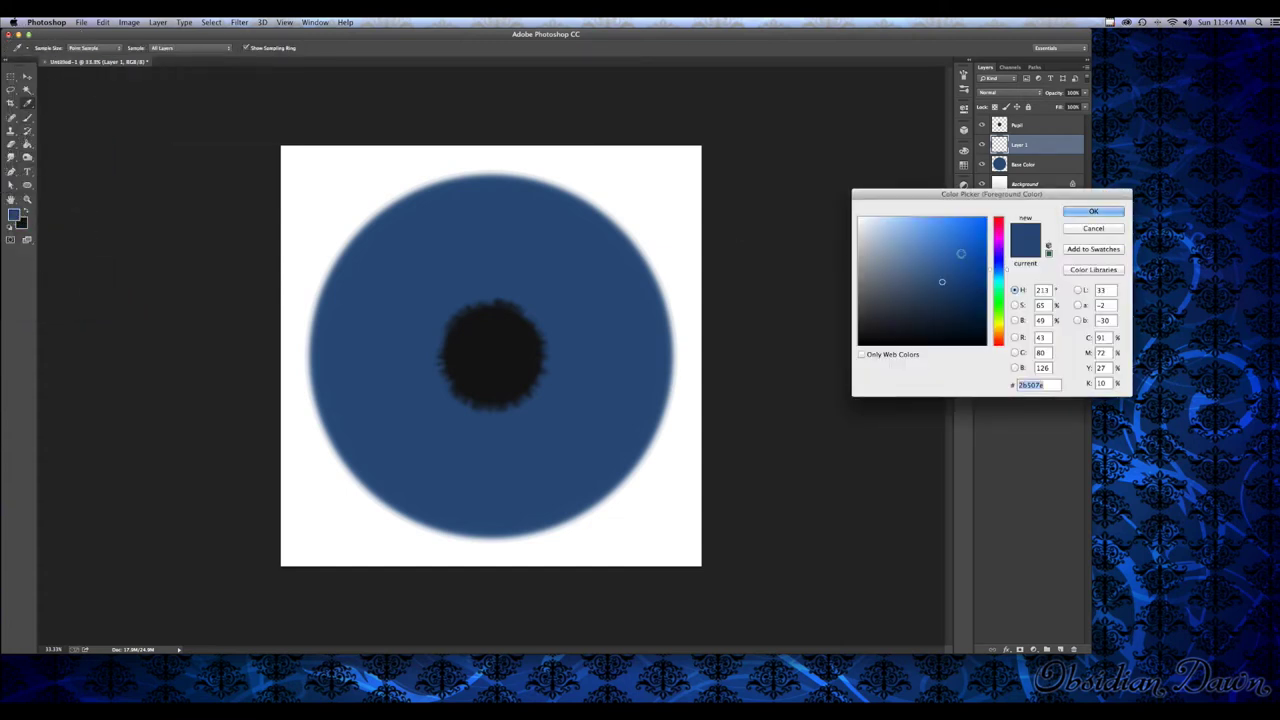
mouse_move(954, 235)
left_mouse_down()
mouse_move(973, 275)
mouse_move(900, 298)
mouse_move(938, 261)
mouse_move(953, 302)
left_mouse_up()
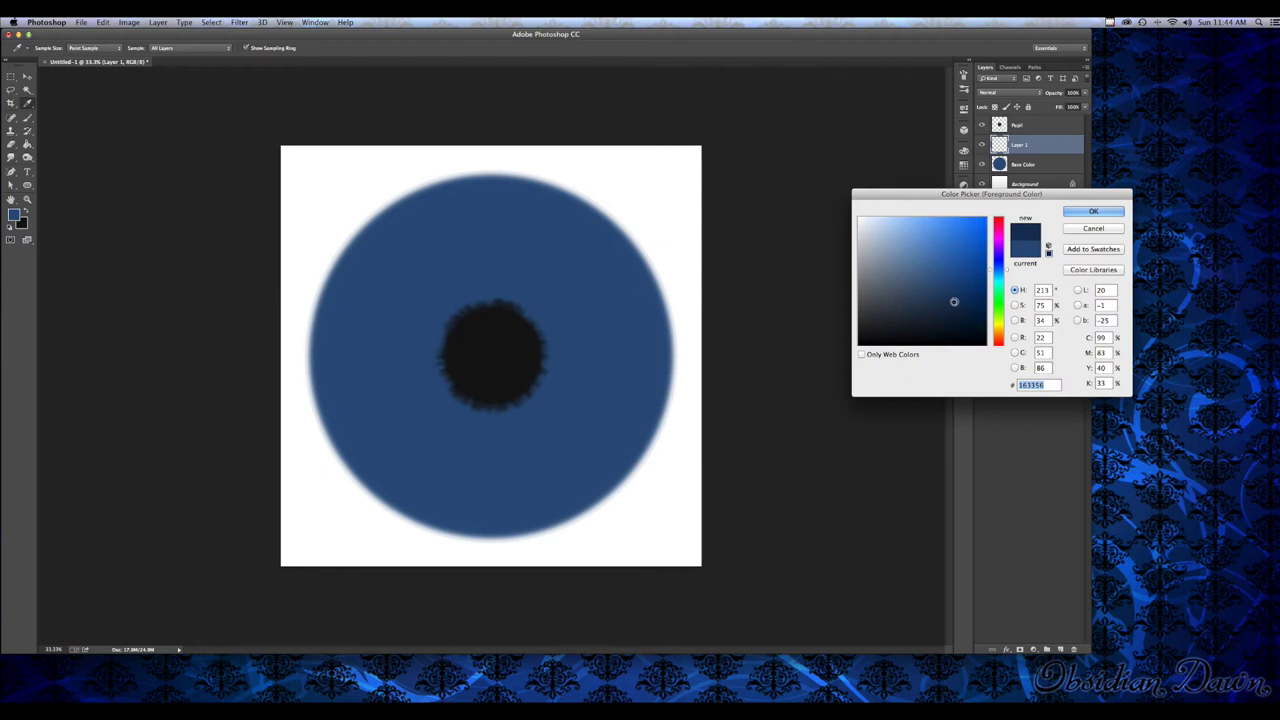
left_click_drag(998, 270, 998, 281)
left_click(998, 250)
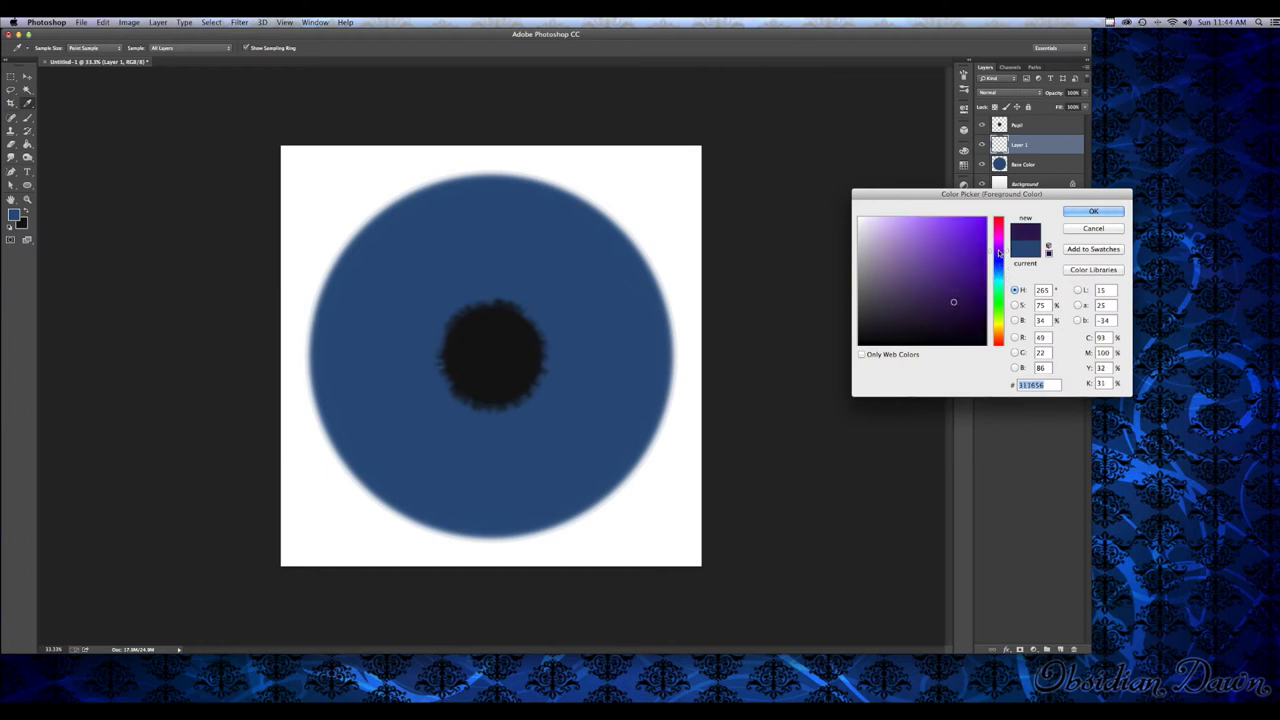
left_click(998, 313)
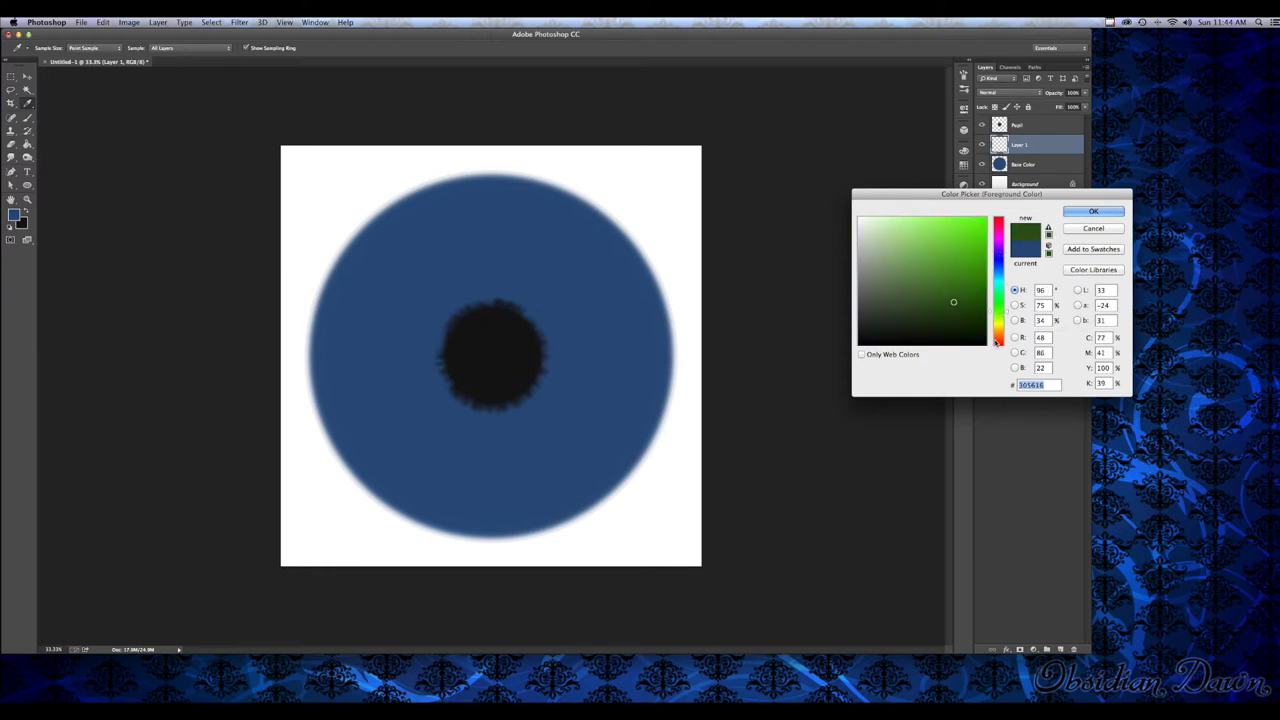
left_click(999, 339)
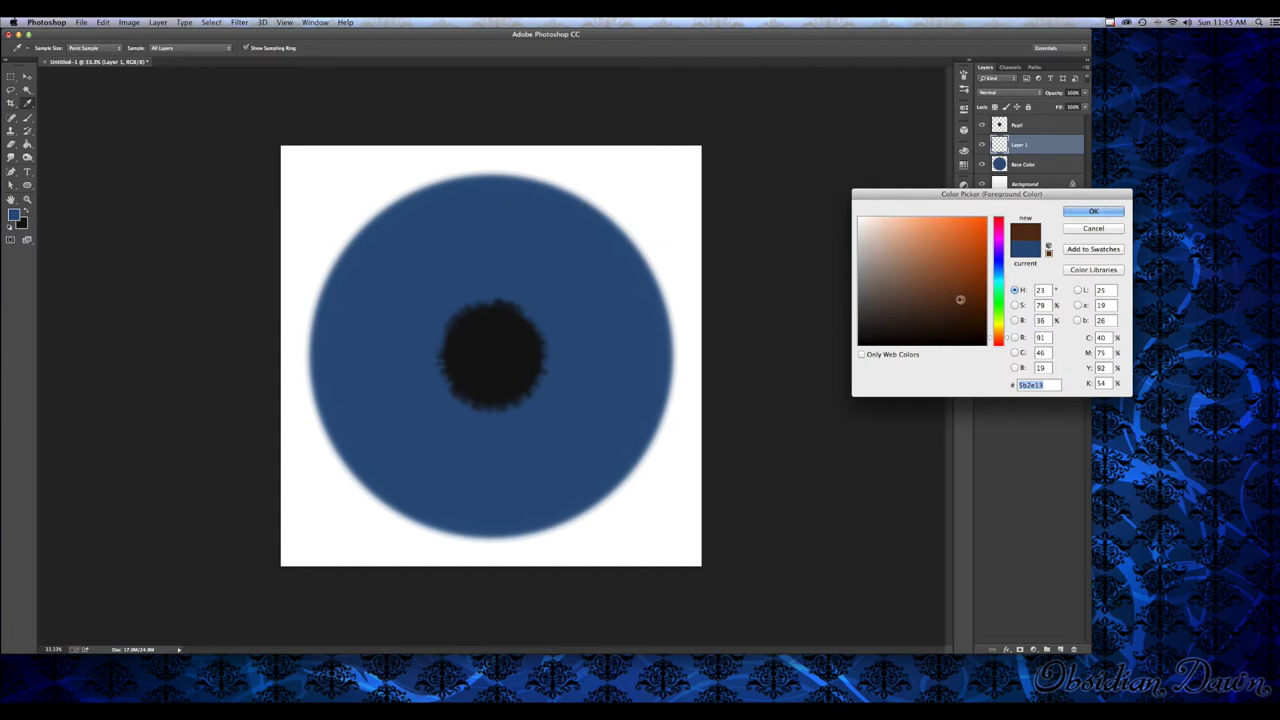
key("Return")
Choose the spiky inner-ring brush and stamp it in brown around the pupil on Layer 1
left_click(44, 48)
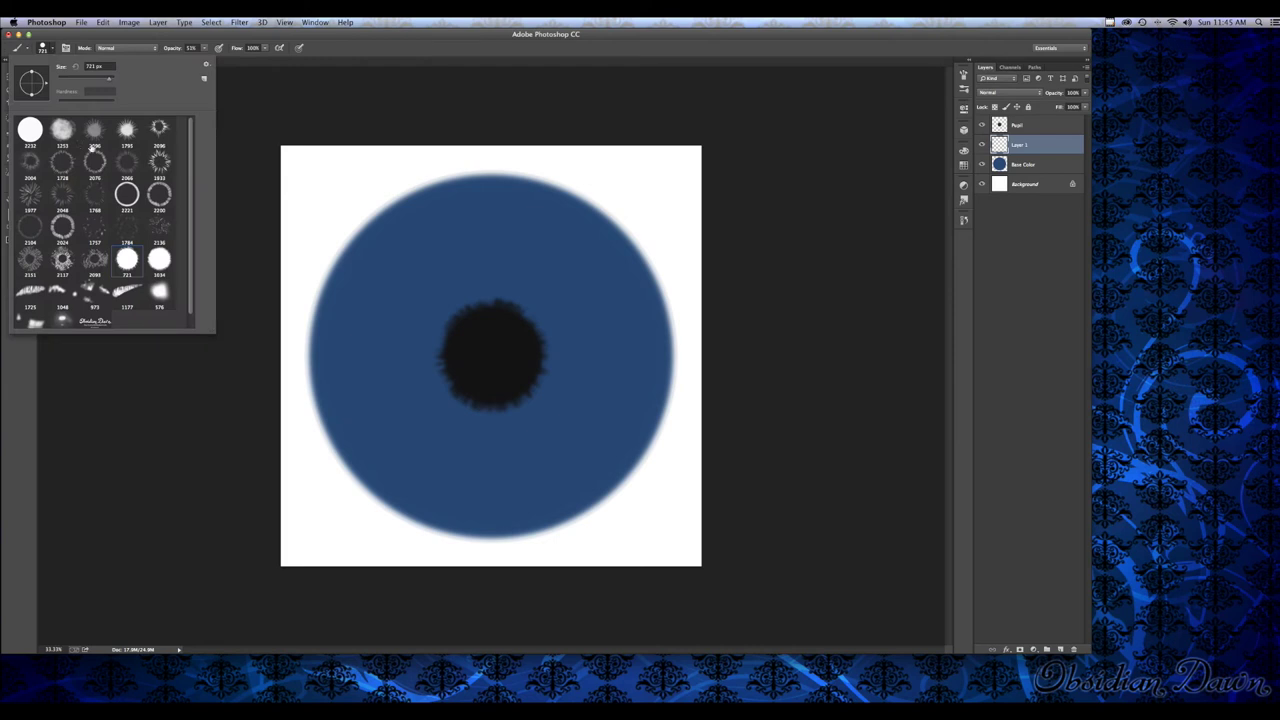
left_click(158, 130)
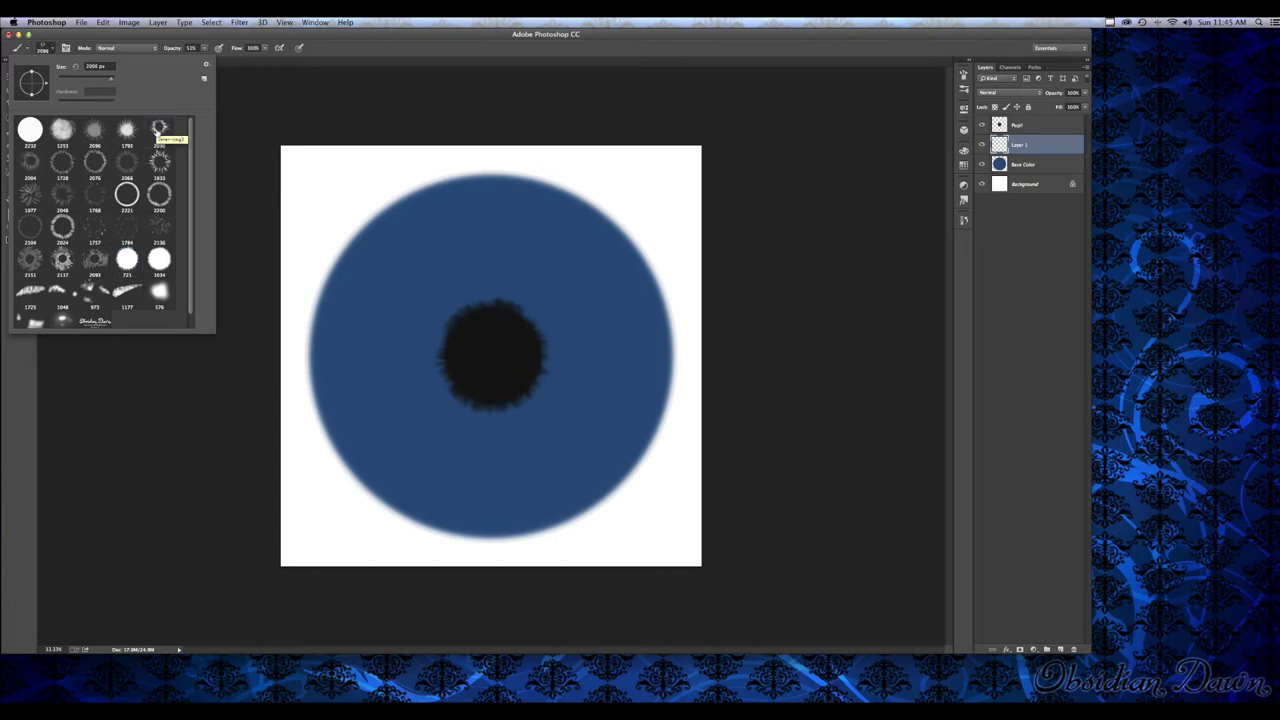
left_click(50, 50)
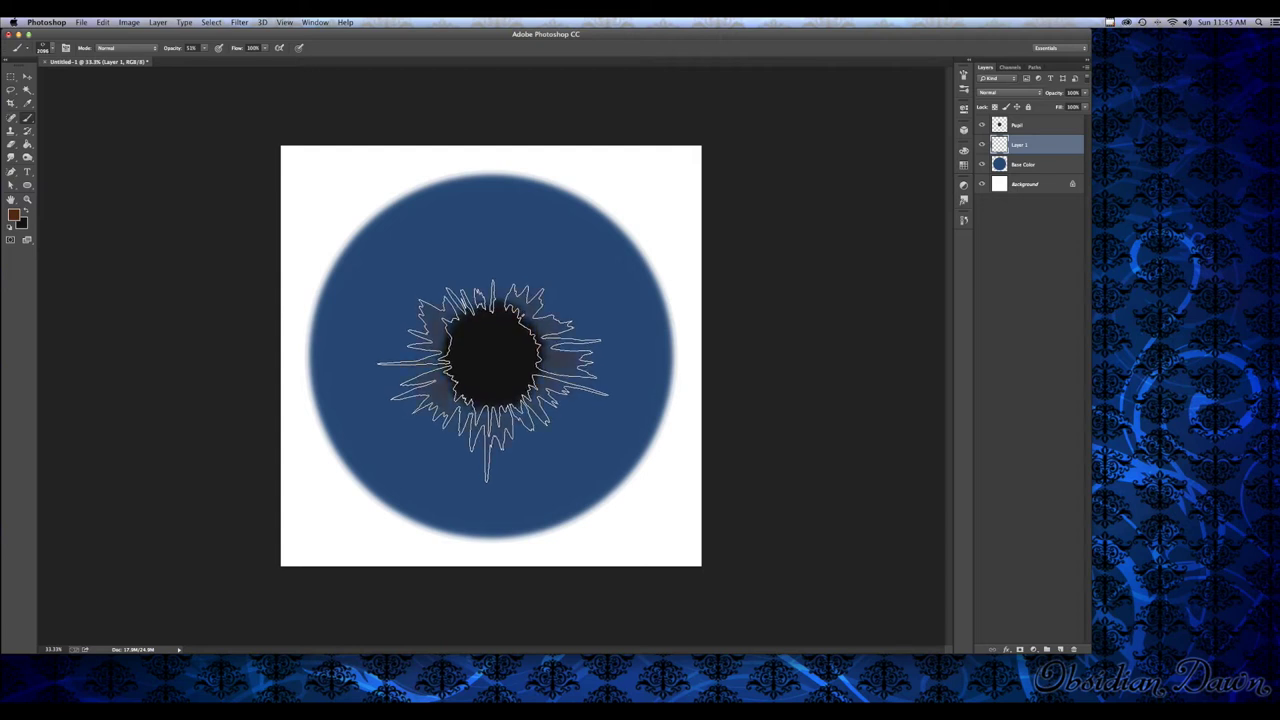
left_click(493, 383)
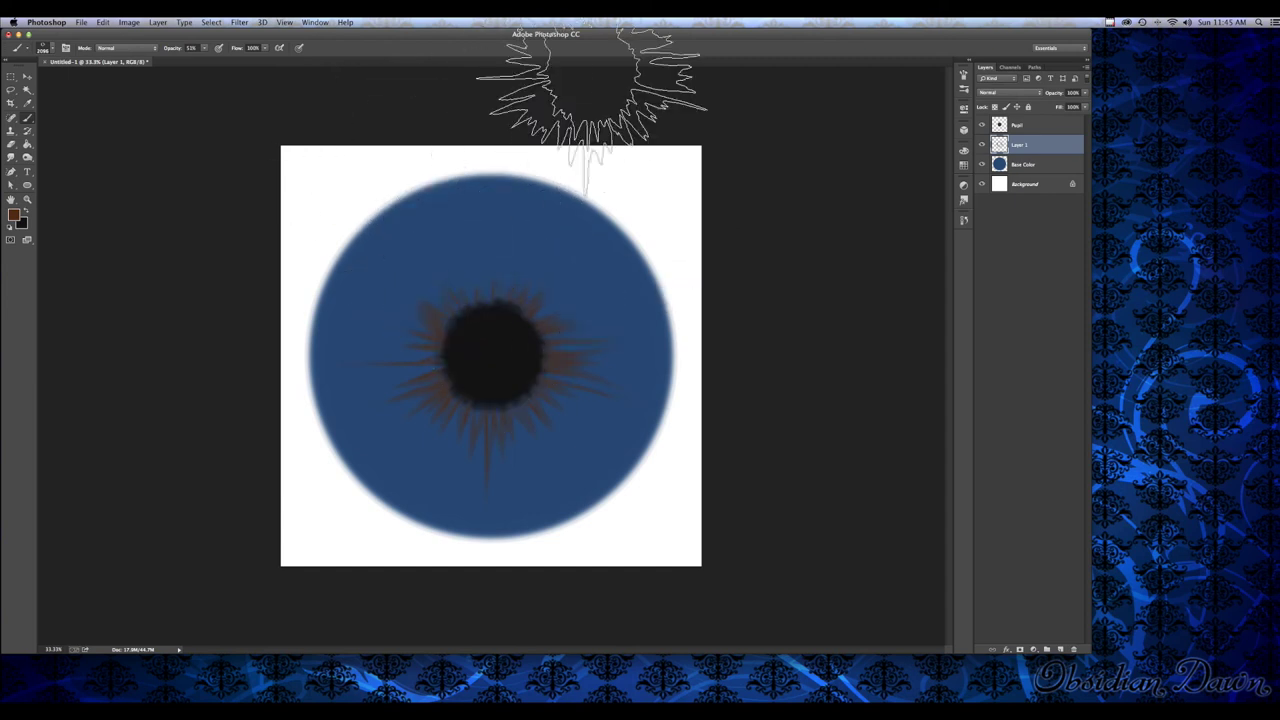
Choose the 2004 px inner-ring brush and stamp it in brown around the pupil on a new layer above Layer 1
left_click(53, 49)
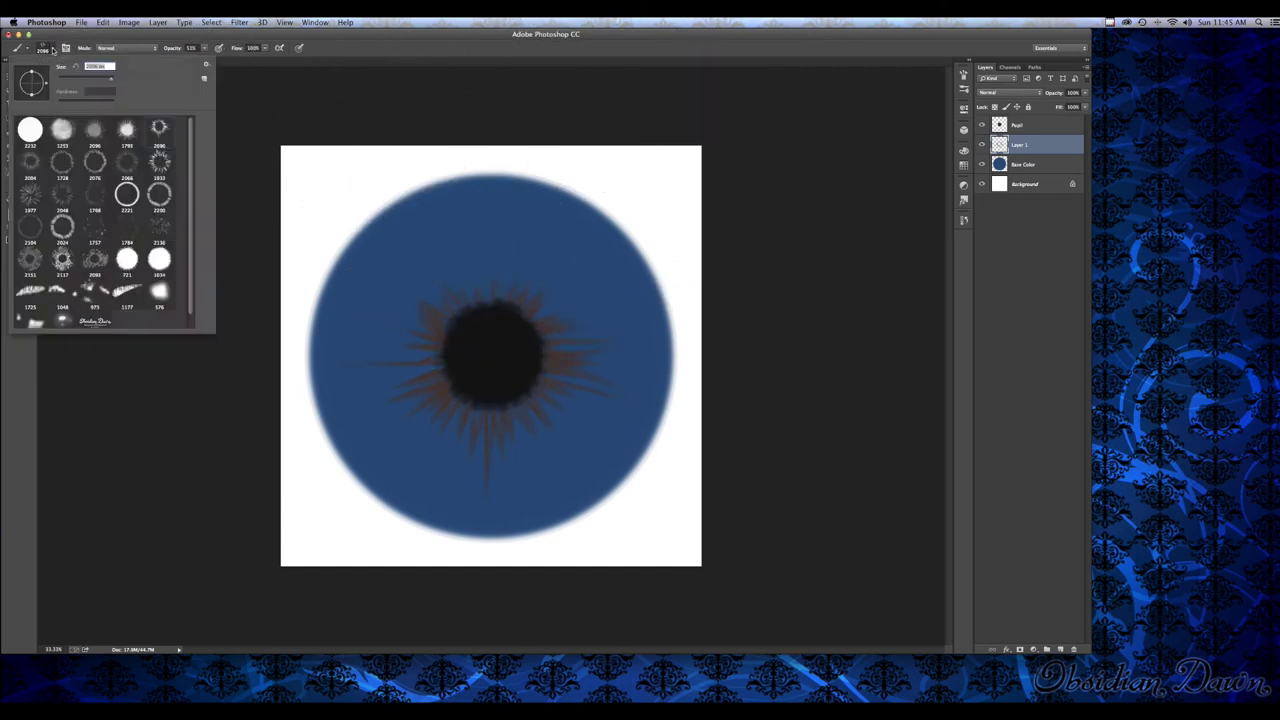
left_click(36, 166)
left_click(55, 50)
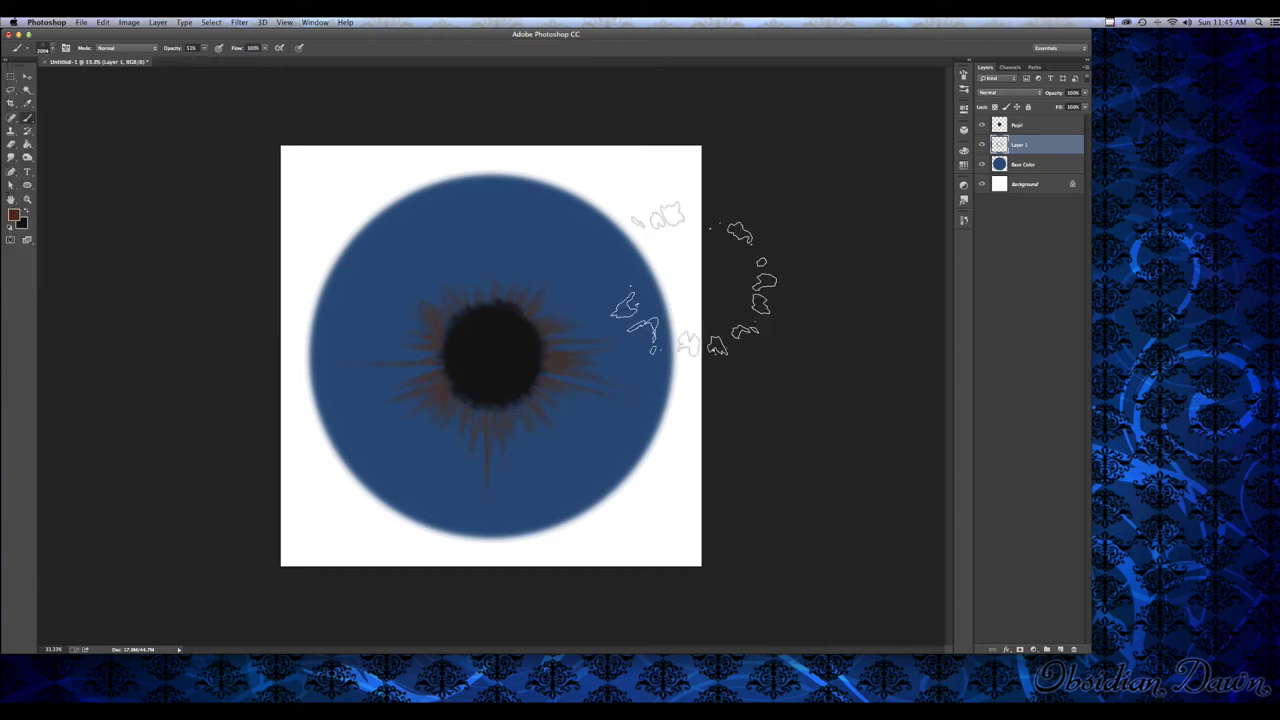
left_click(1059, 649)
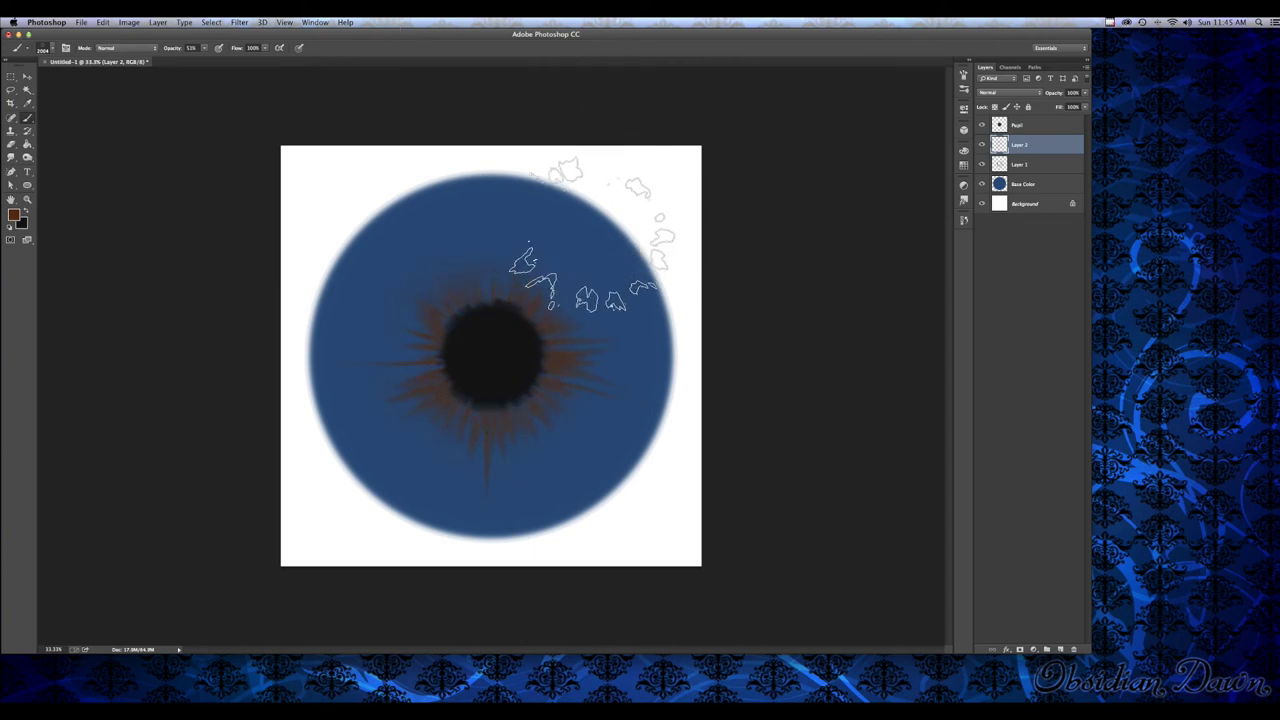
Reduce the size of the 2004 px inner-ring brush to 1786 px
left_click(51, 50)
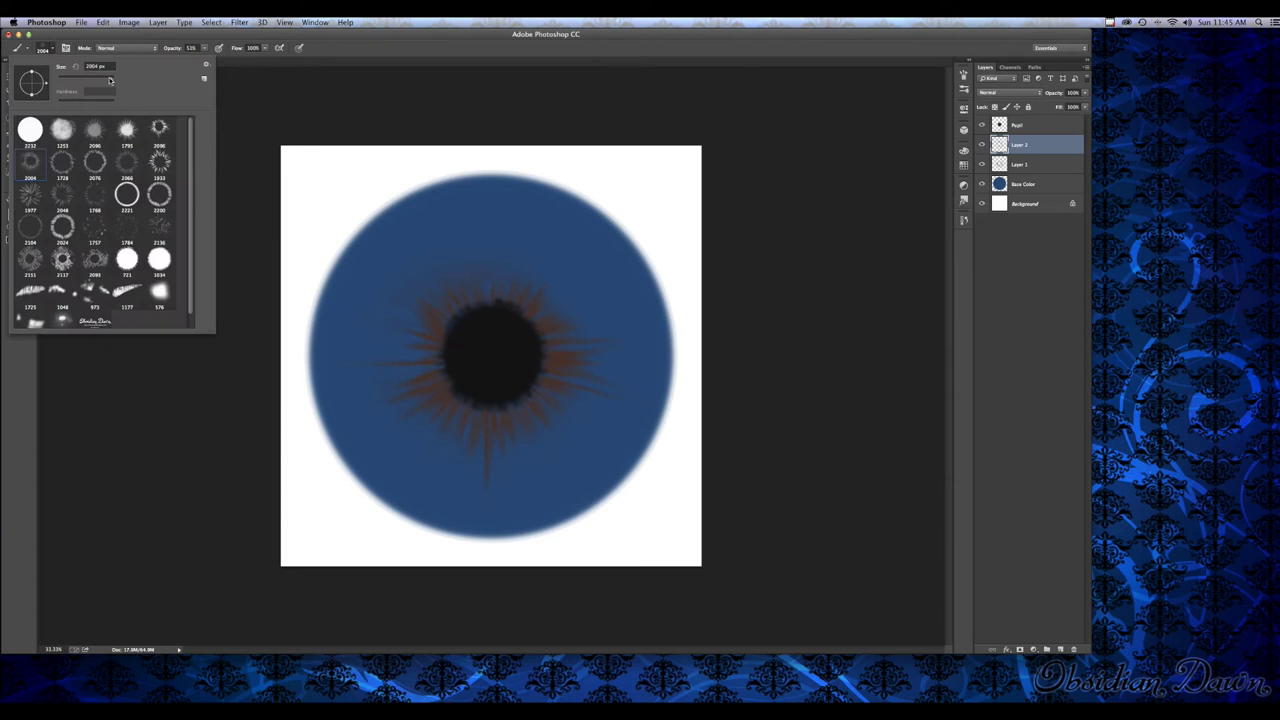
left_click(110, 80)
left_click(55, 51)
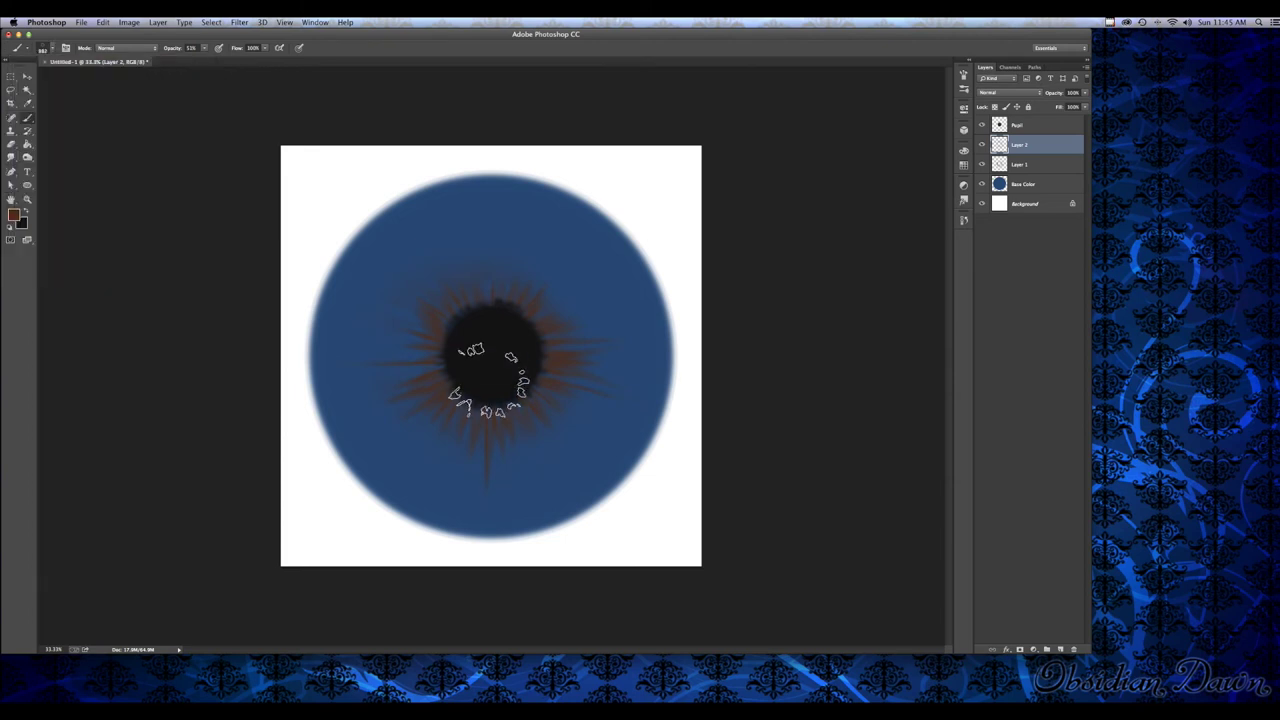
left_click(51, 50)
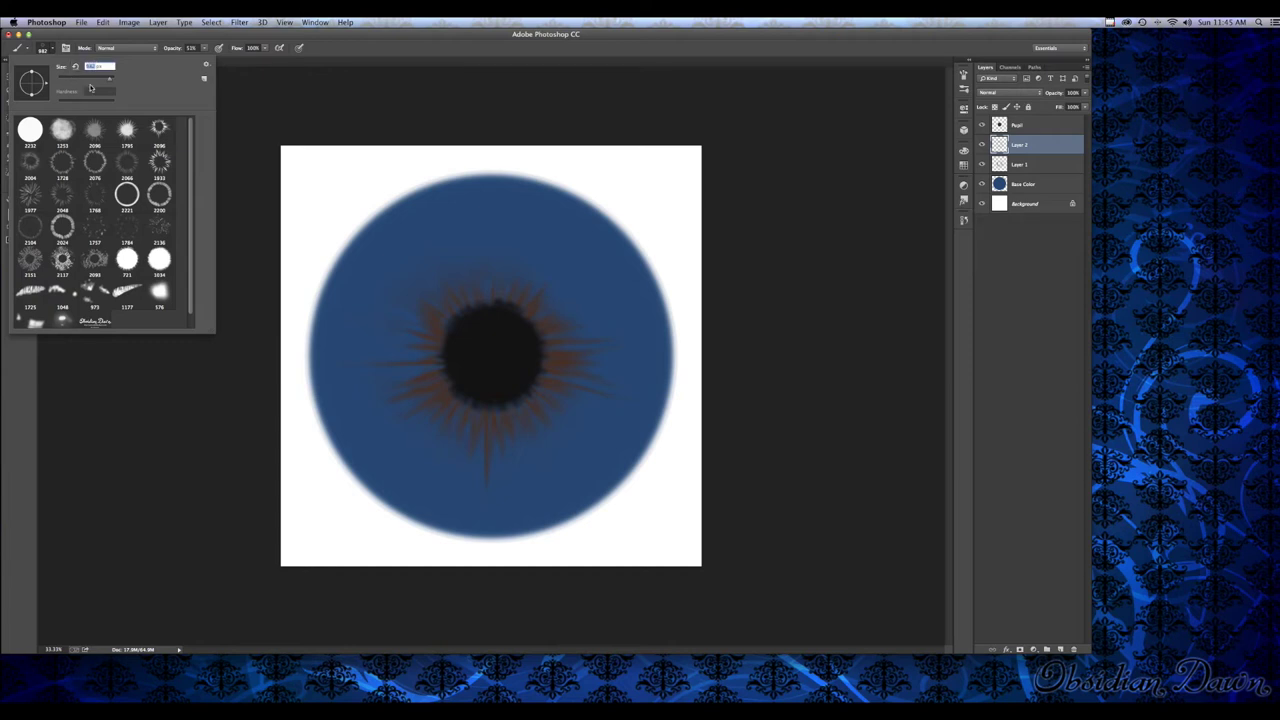
left_click_drag(108, 79, 106, 82)
key("Return")
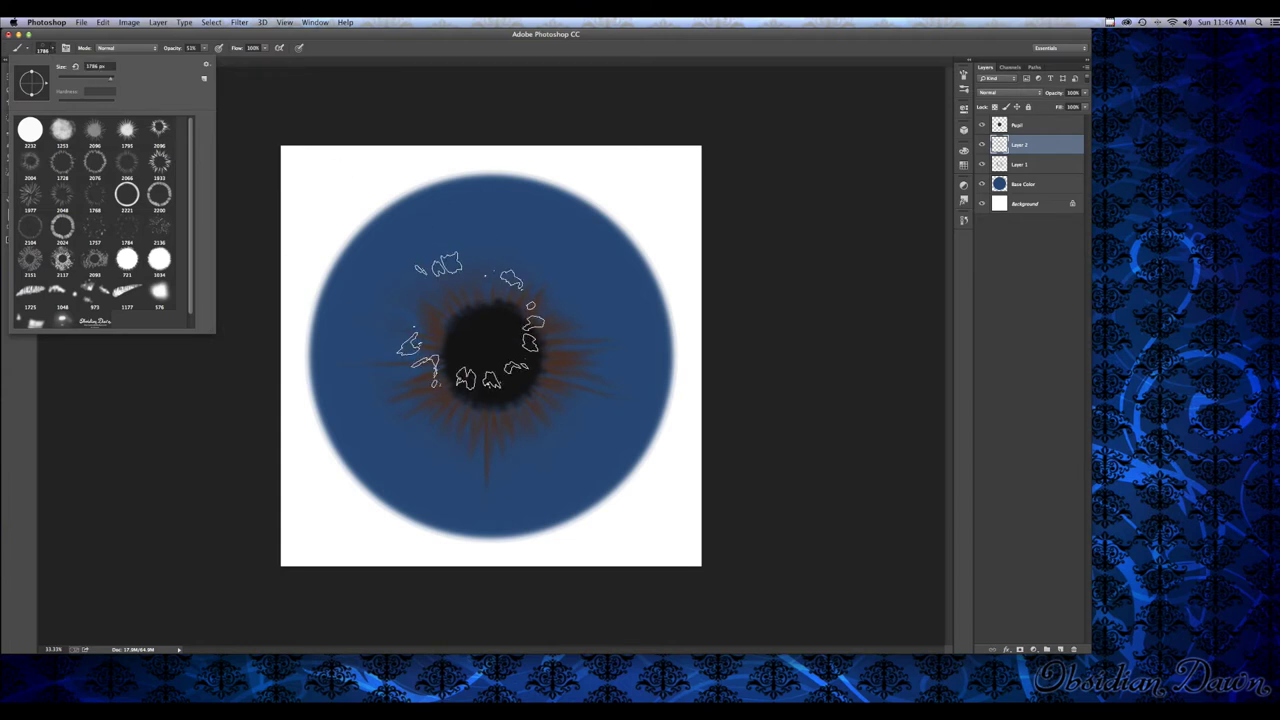
key("Return")
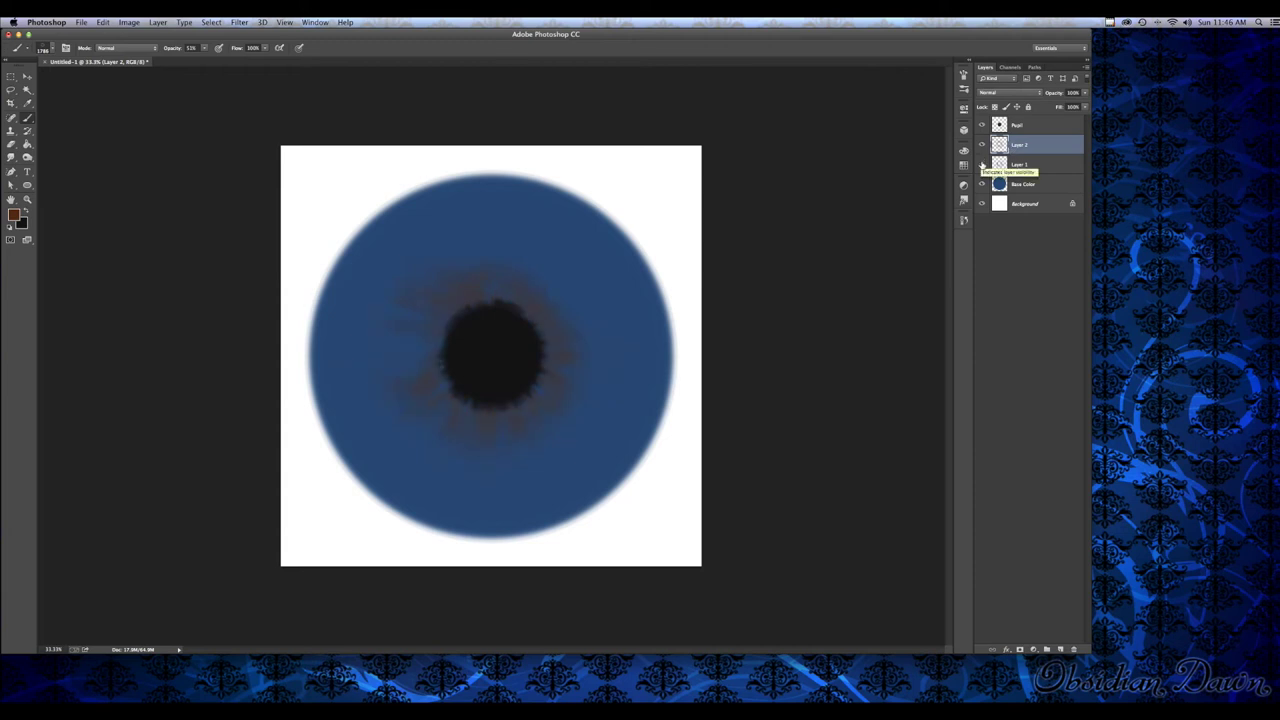
Show Layer 1 again and lower its opacity to 64%
left_click(982, 165)
left_click(1020, 164)
left_click_drag(1083, 93, 1069, 104)
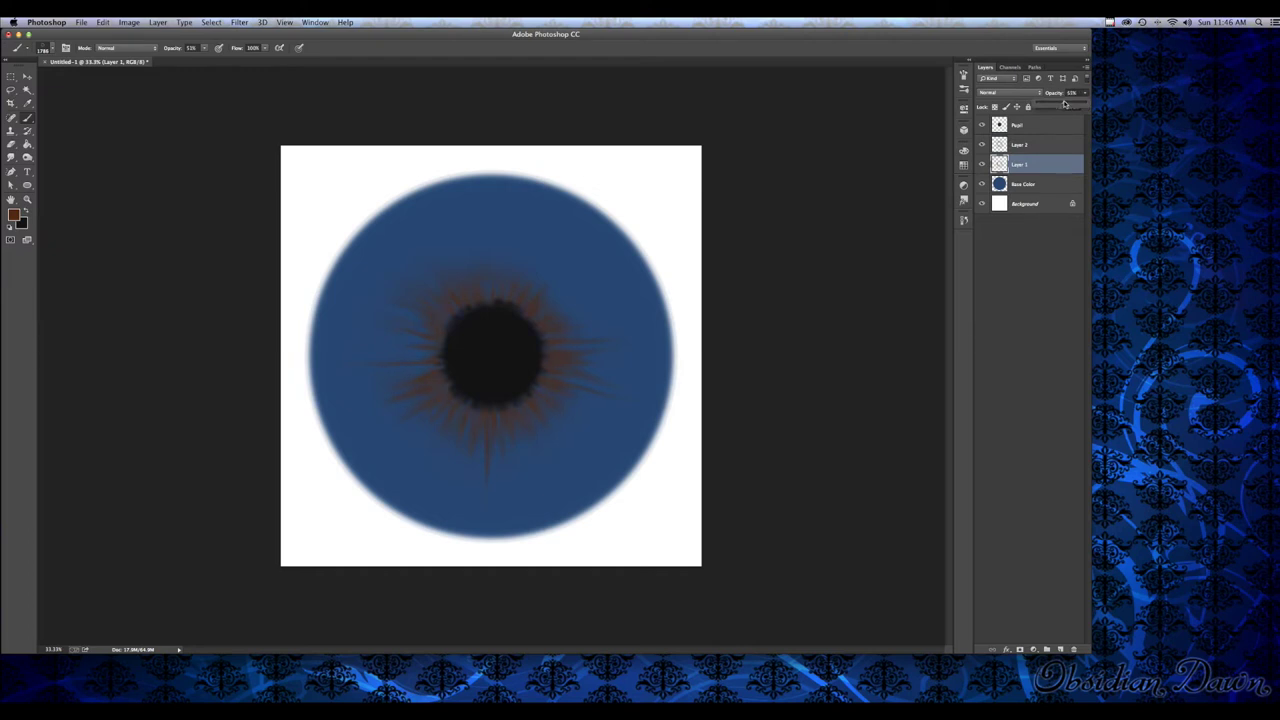
Try the Overlay and Color blend modes on Layer 1 and return it to Normal
left_click(1008, 92)
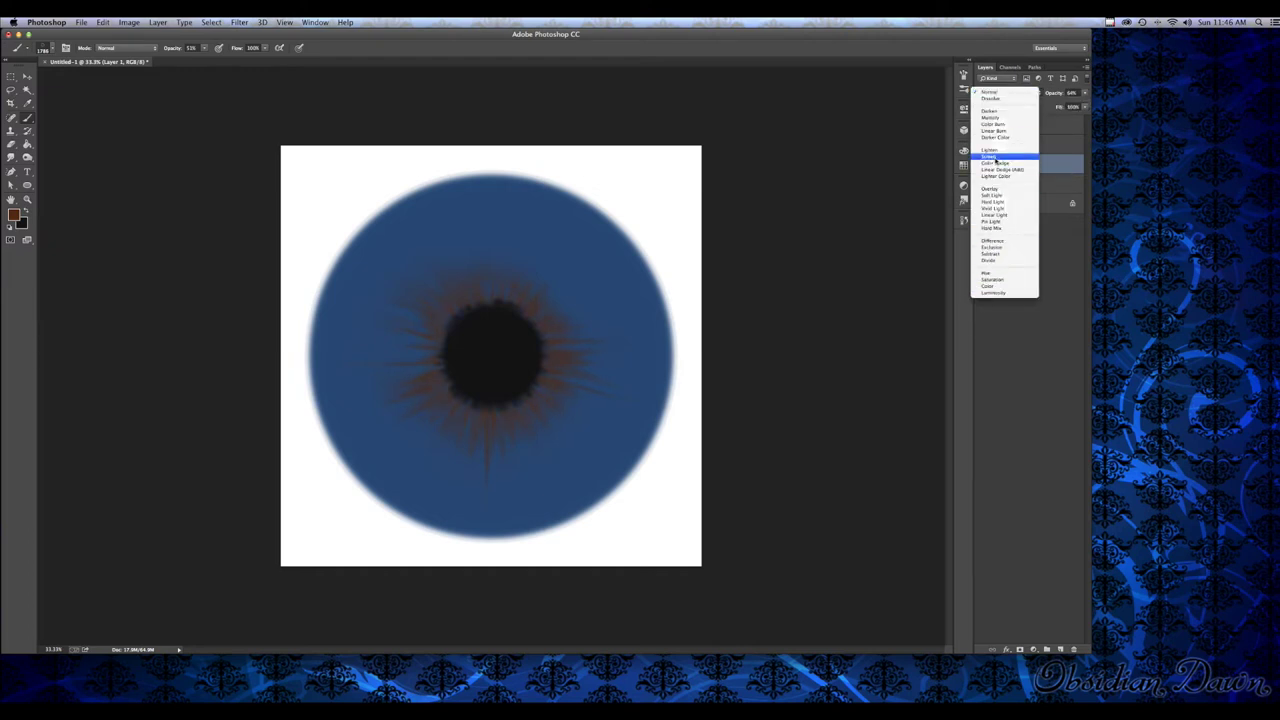
left_click(993, 189)
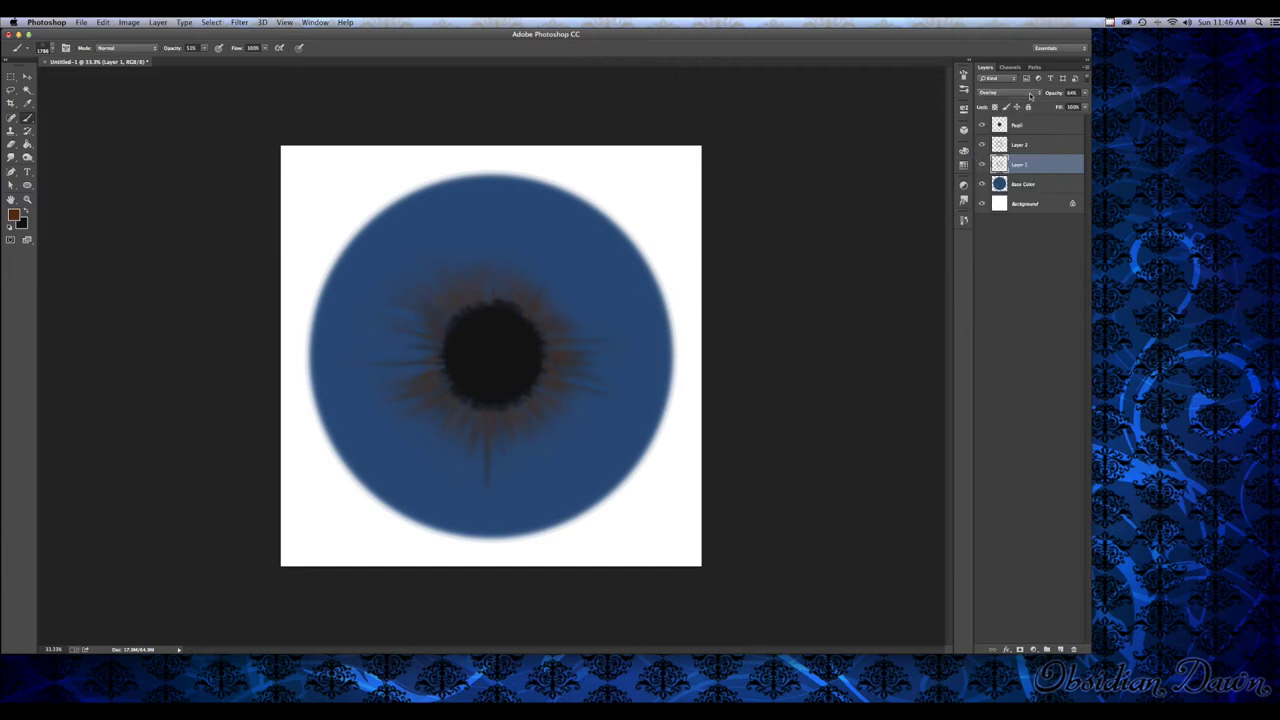
left_click(1030, 95)
left_click(1001, 188)
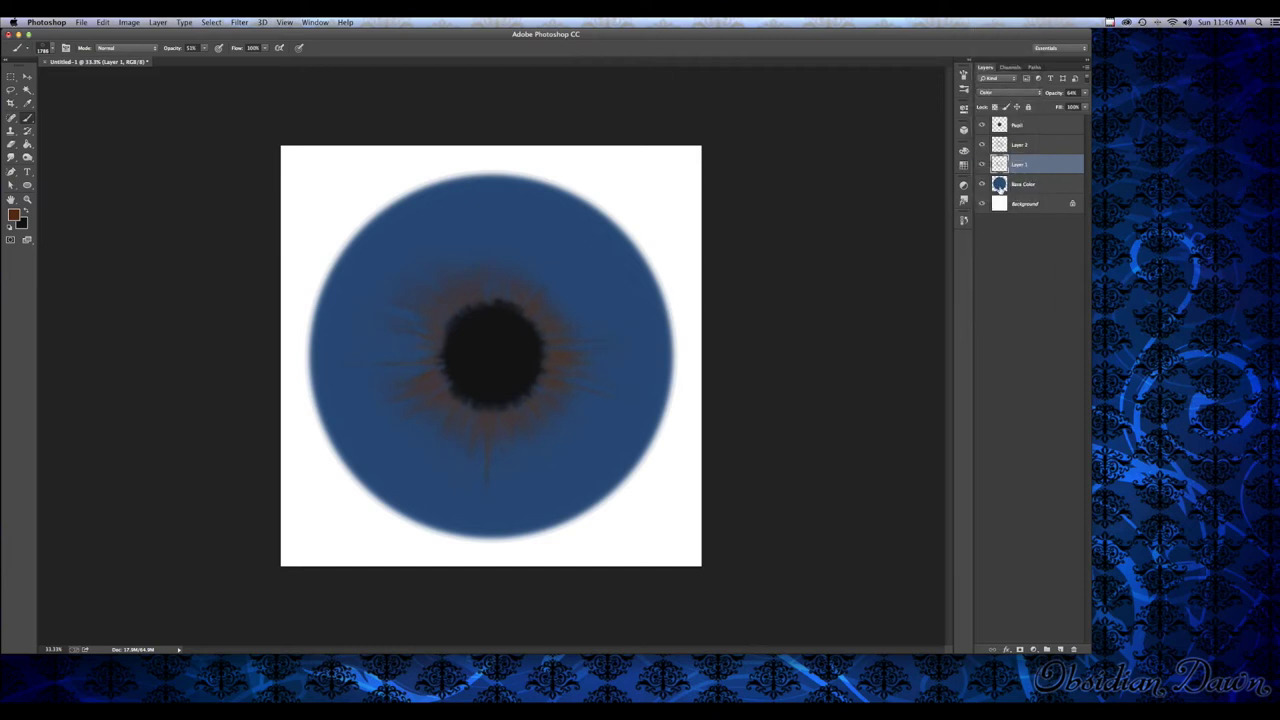
left_click(1008, 92)
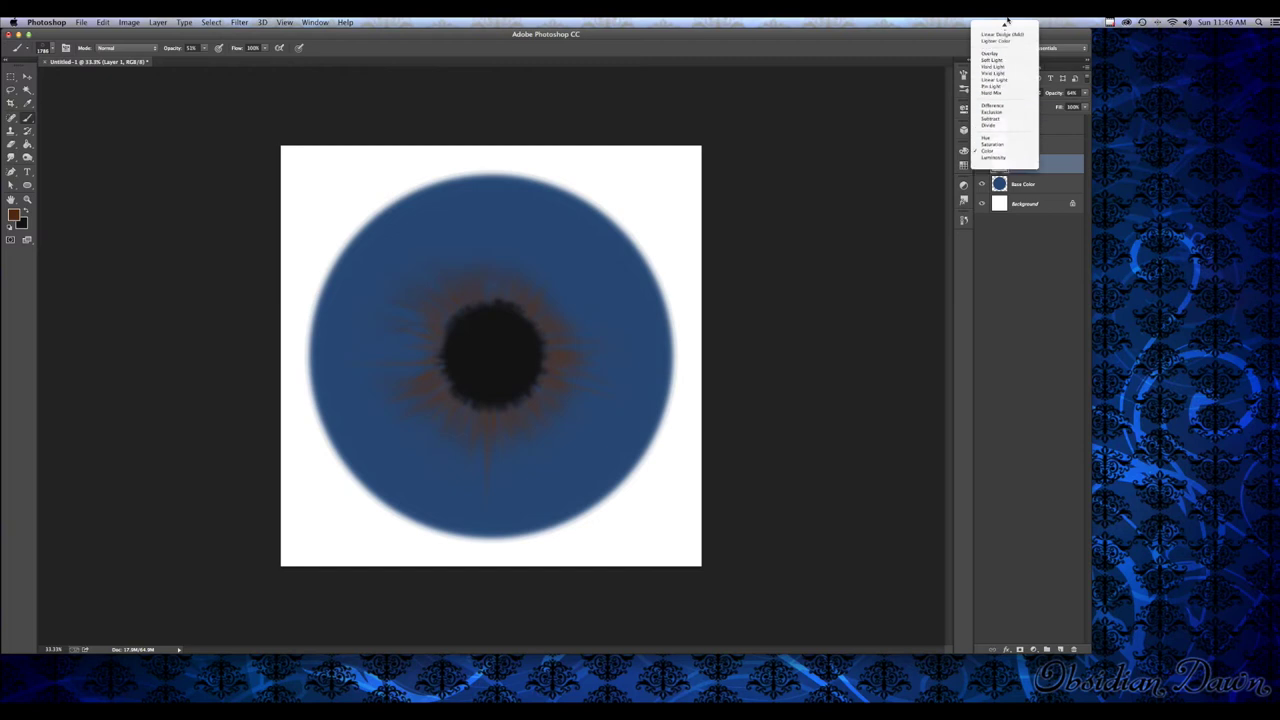
left_click(1001, 28)
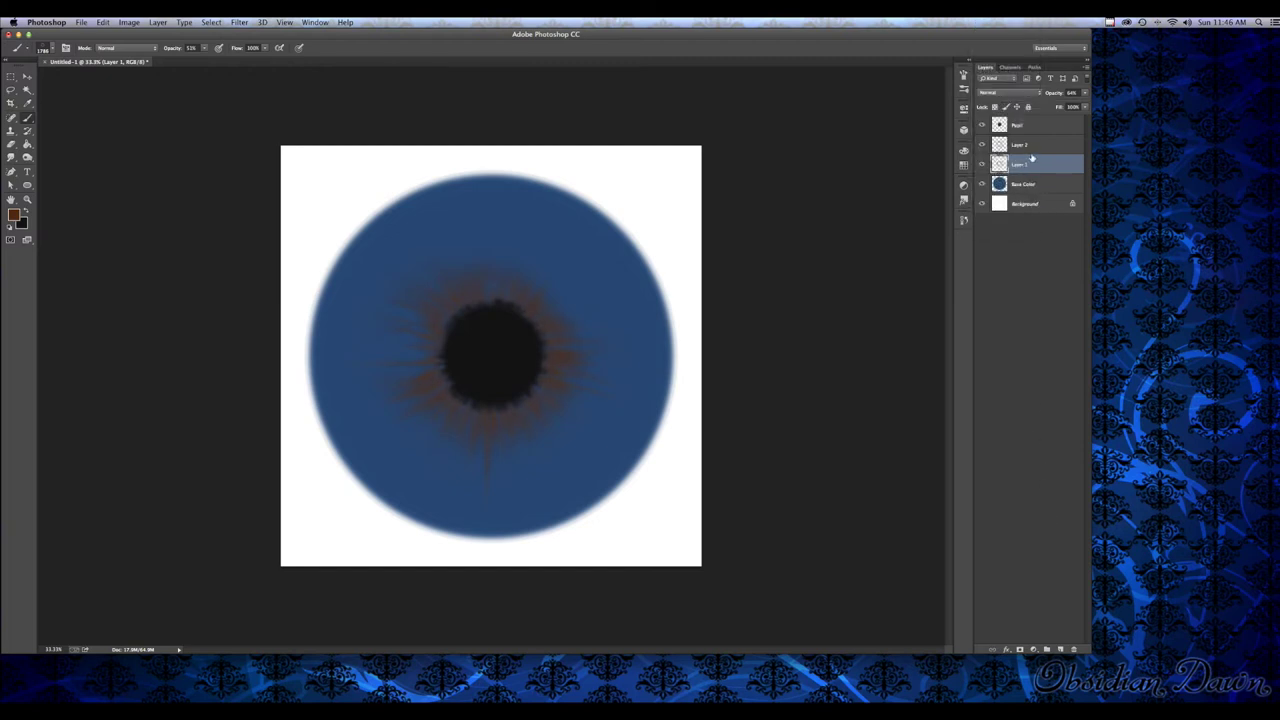
Rename Layer 1 to Browns1 and Layer 2 to Browns2
double_click(1020, 165)
type("Browns1")
key("Return")
double_click(1020, 146)
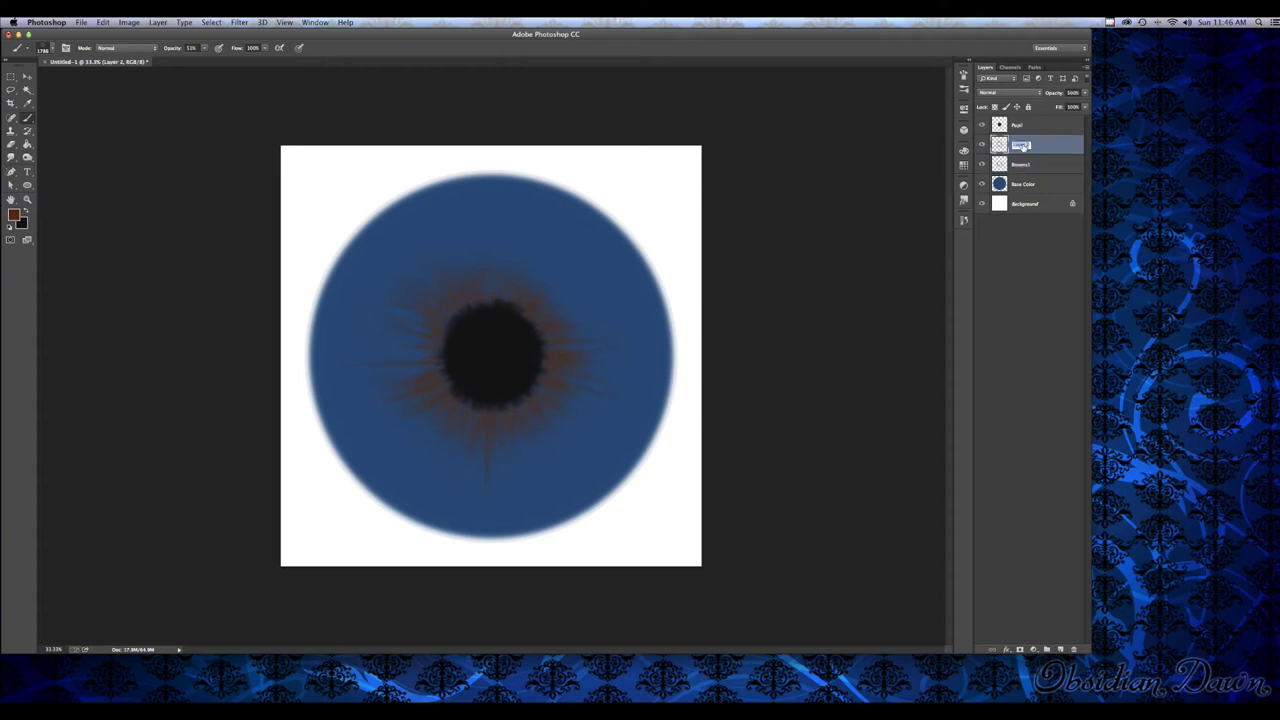
type("Browns2")
key("Return")
Create a new layer above Browns2 and set the foreground color to bright blue, RGB 27, 139, 217
left_click(1060, 649)
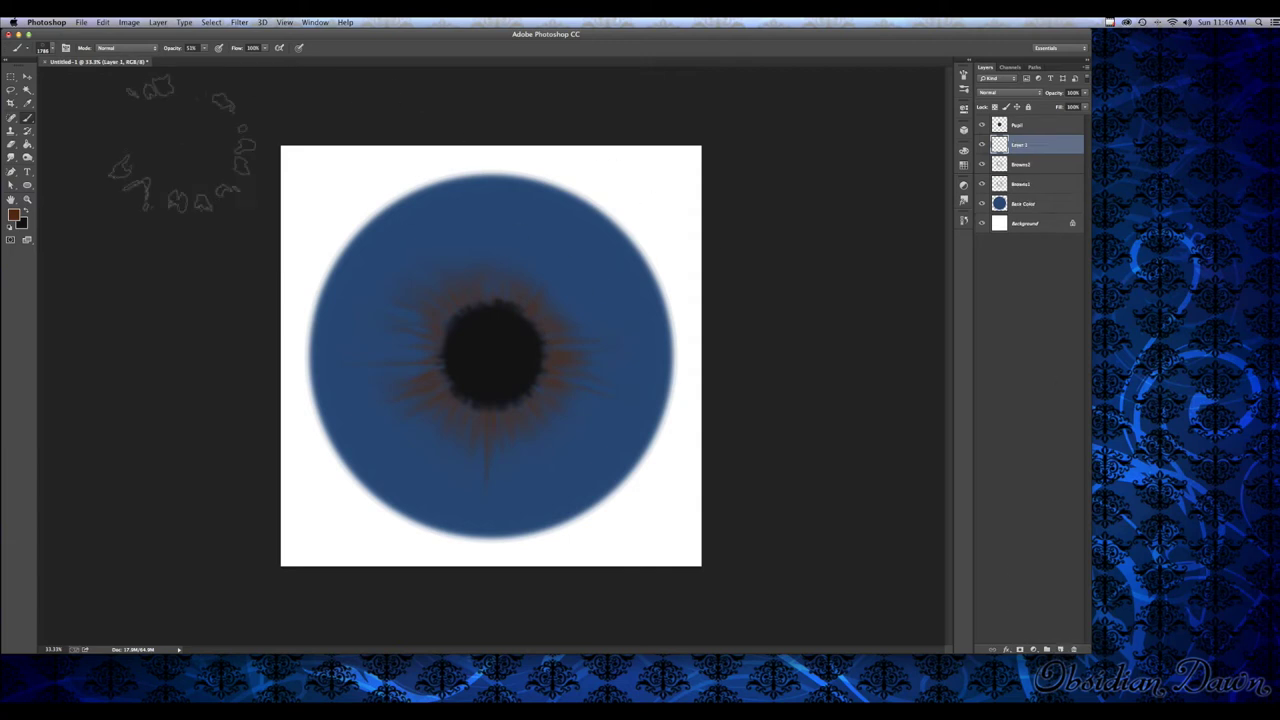
left_click(14, 216)
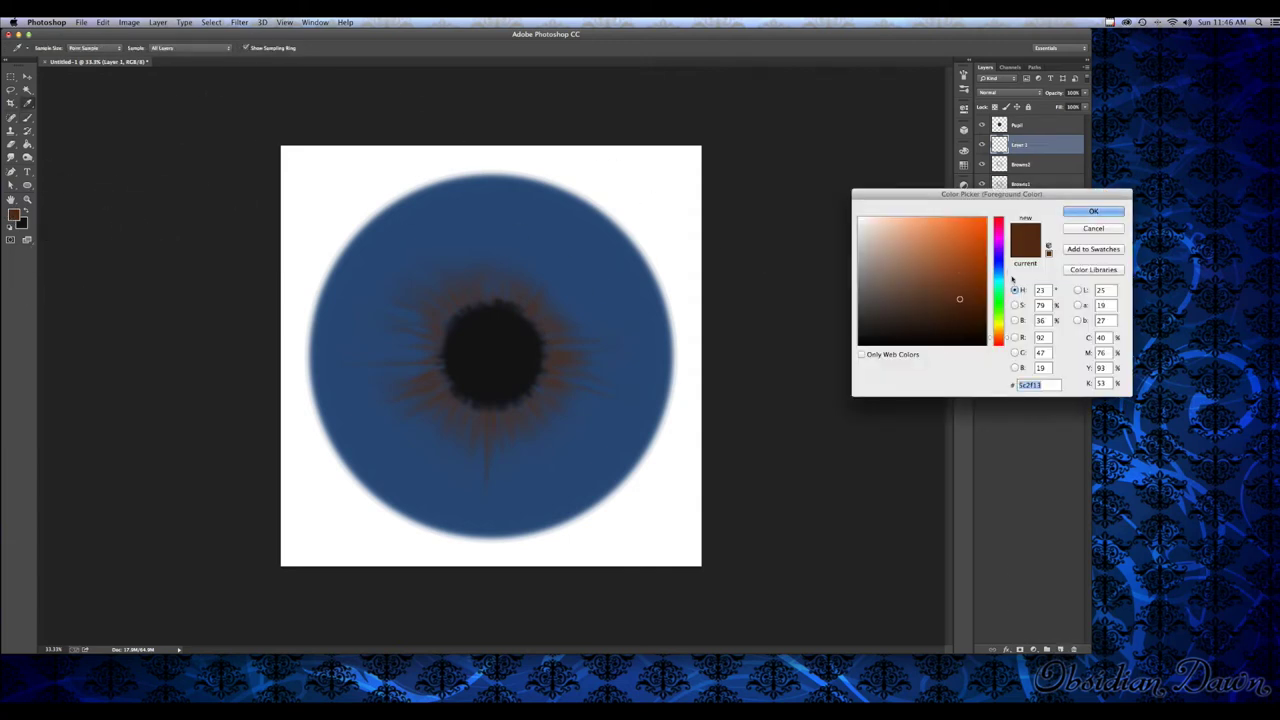
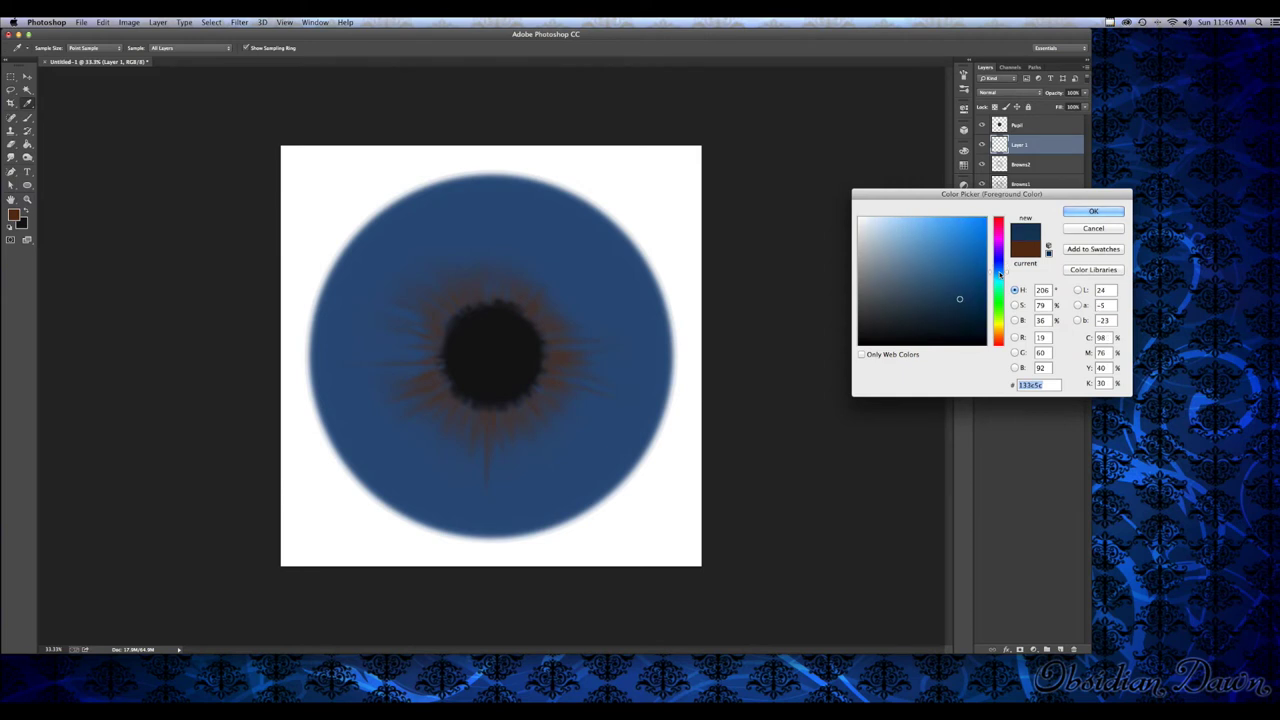
left_click(958, 241)
left_click(961, 260)
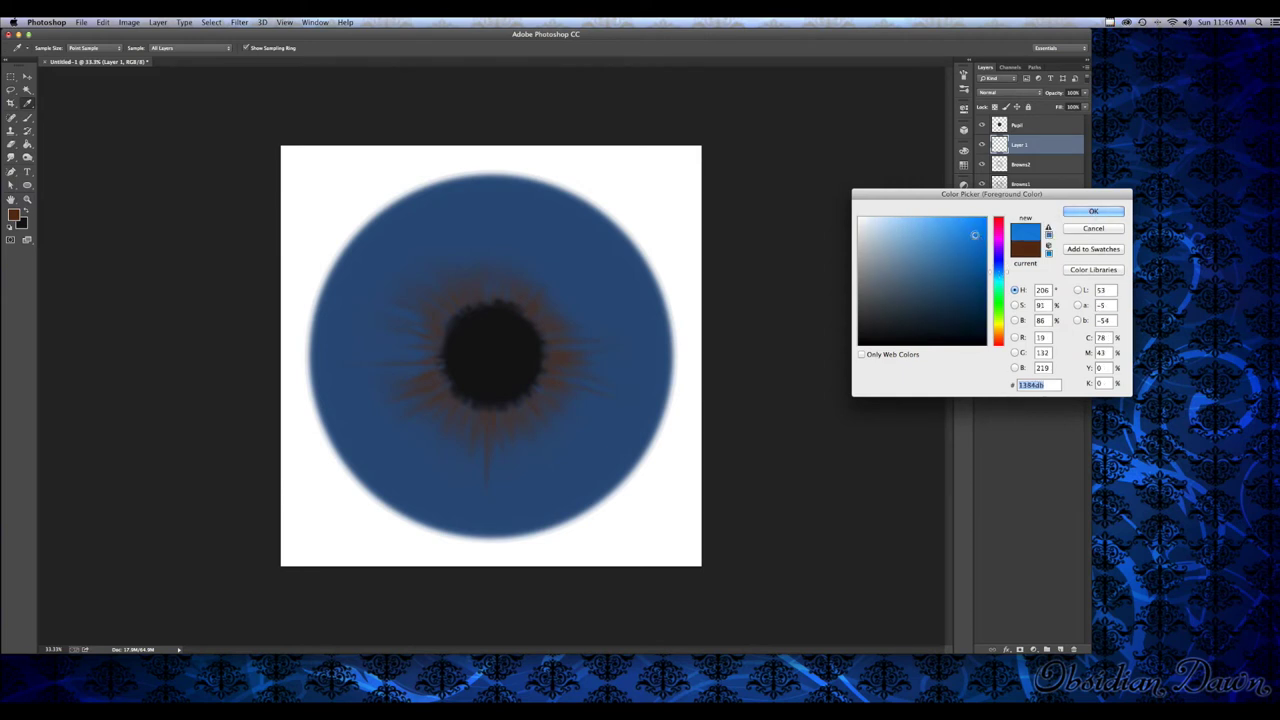
key("Return")
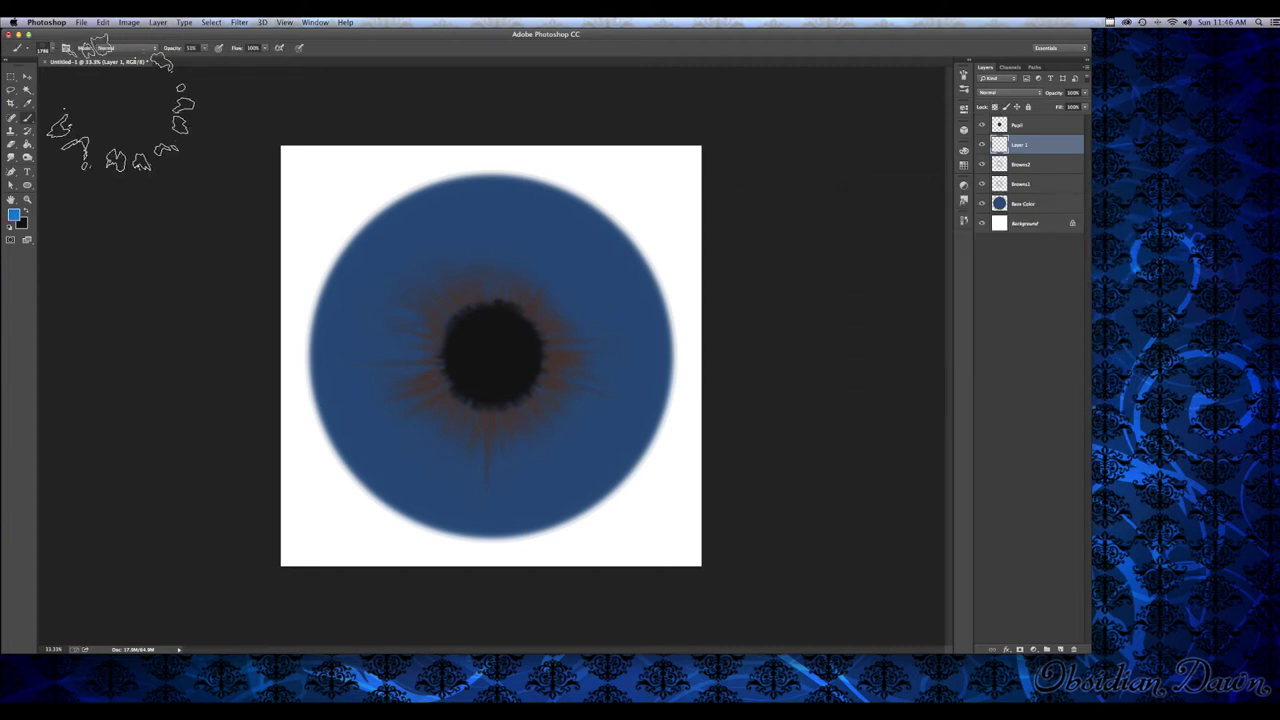
Choose the 2066 px middle-ring brush and stamp it once over the iris, centered on the pupil
left_click(46, 50)
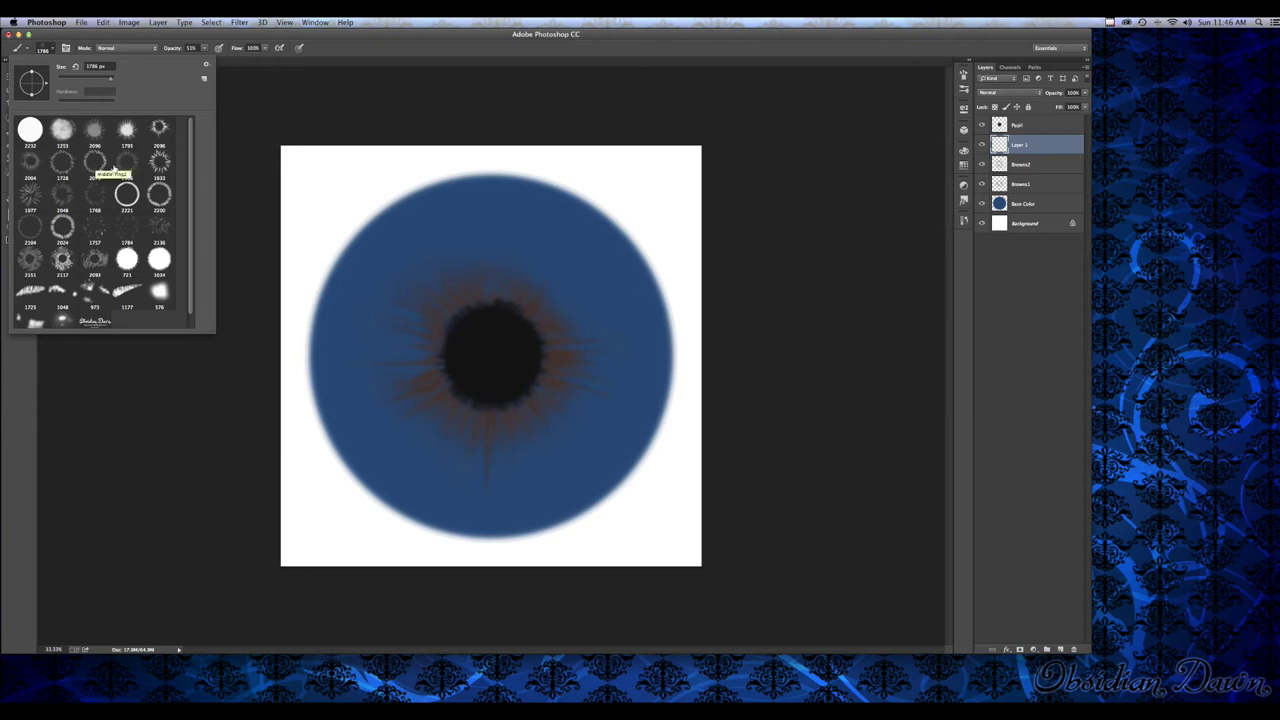
left_click(127, 162)
key("Return")
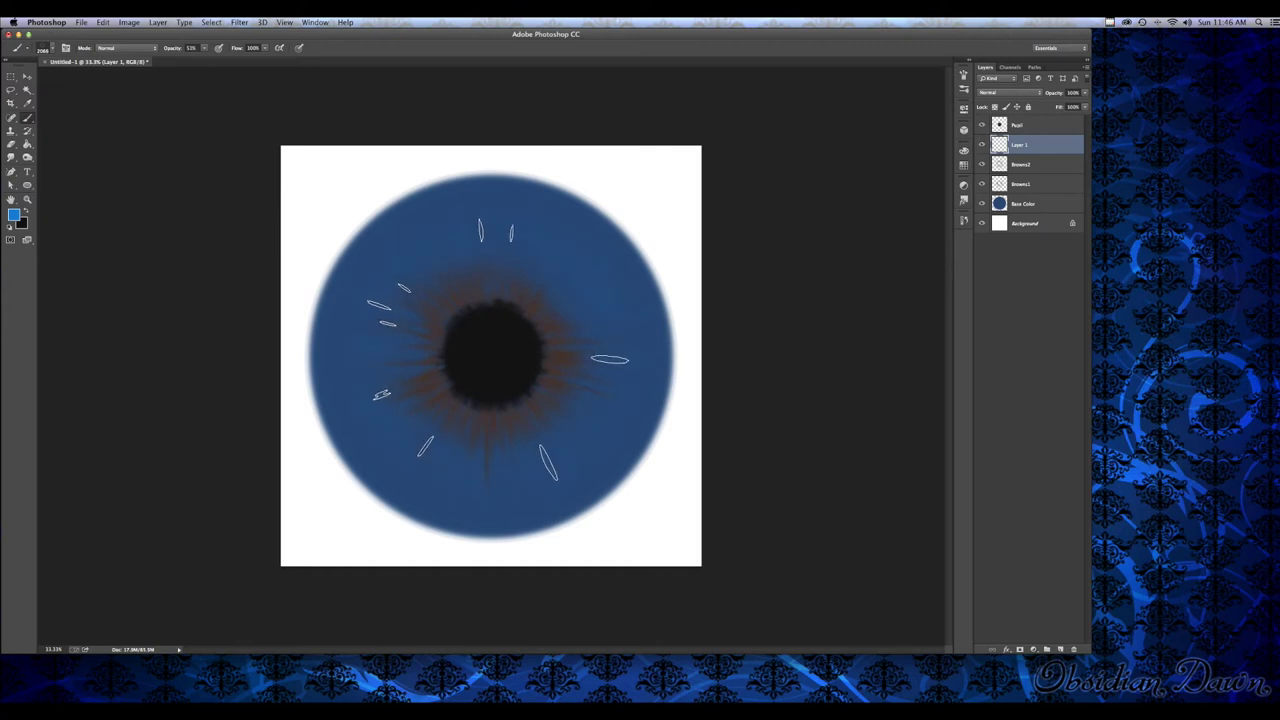
left_click(493, 348)
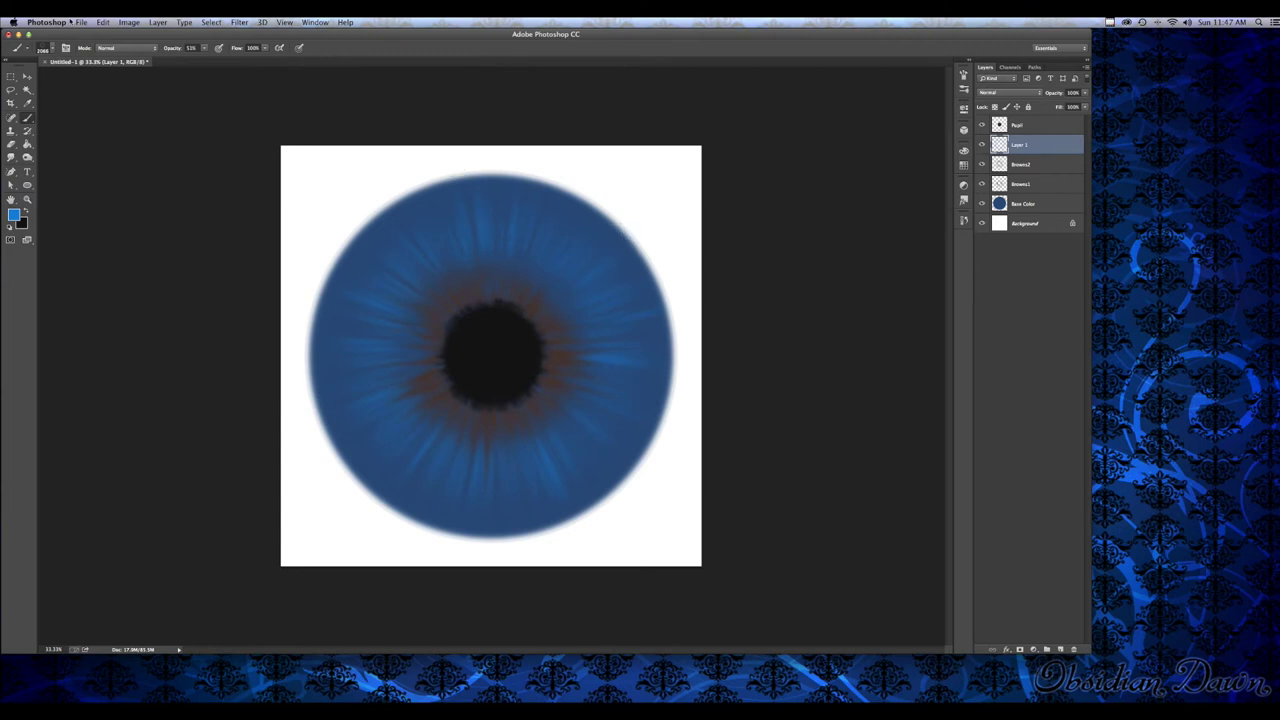
Nudge the blue streak stamp into alignment around the pupil and rename its layer to middle1
left_click(27, 78)
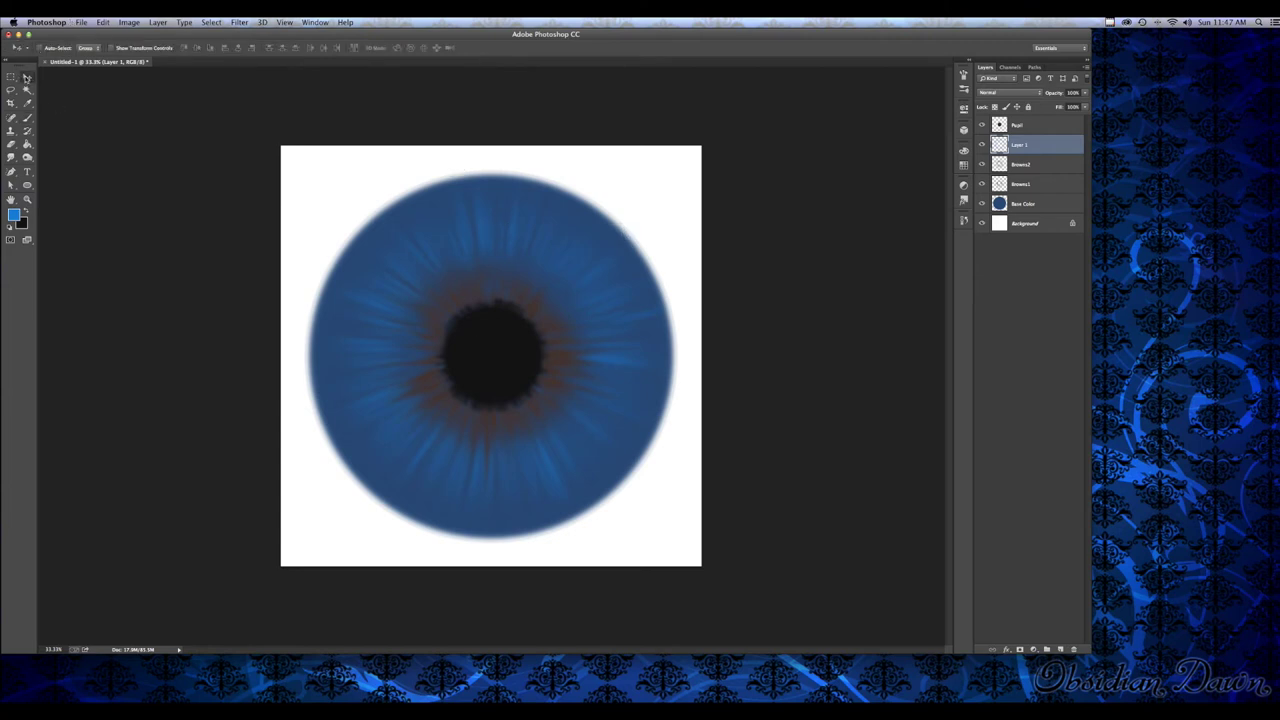
left_click_drag(514, 320, 516, 323)
left_click_drag(516, 323, 517, 323)
double_click(1019, 146)
type("Iridis1")
key("Return")
Create a new layer above middle1 and choose the 1768 px streak brush
left_click(1061, 649)
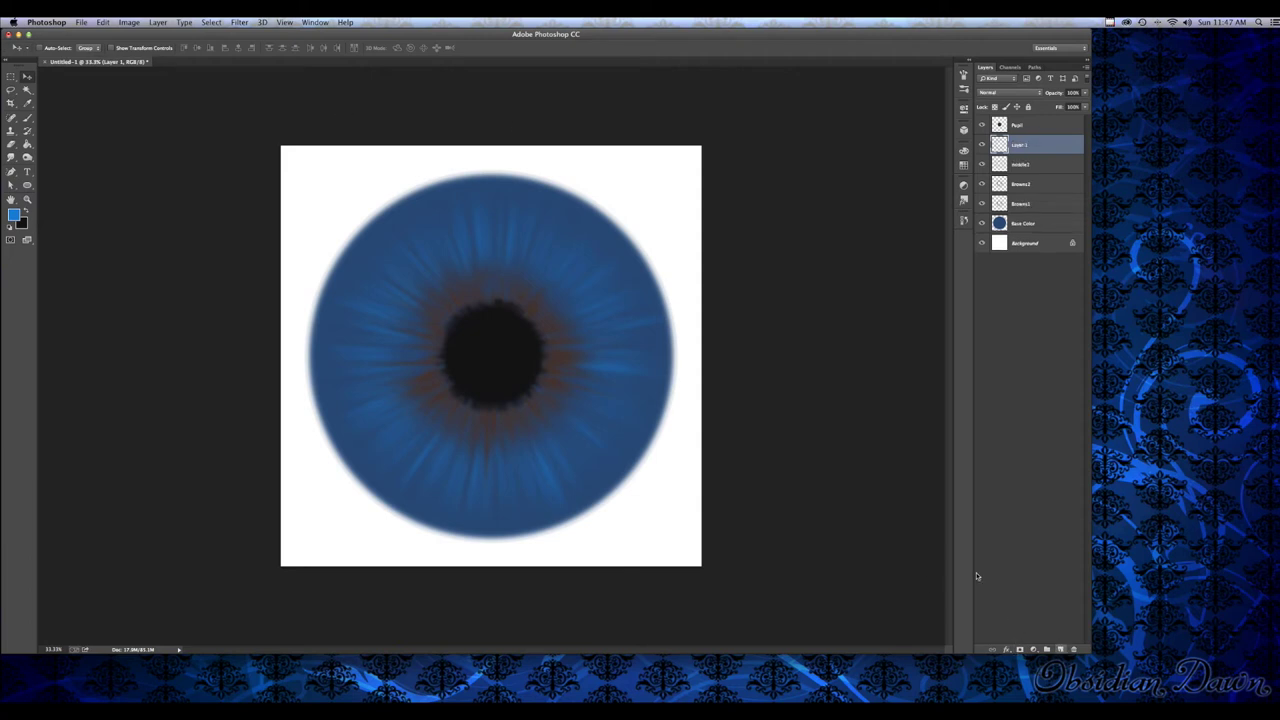
left_click(27, 117)
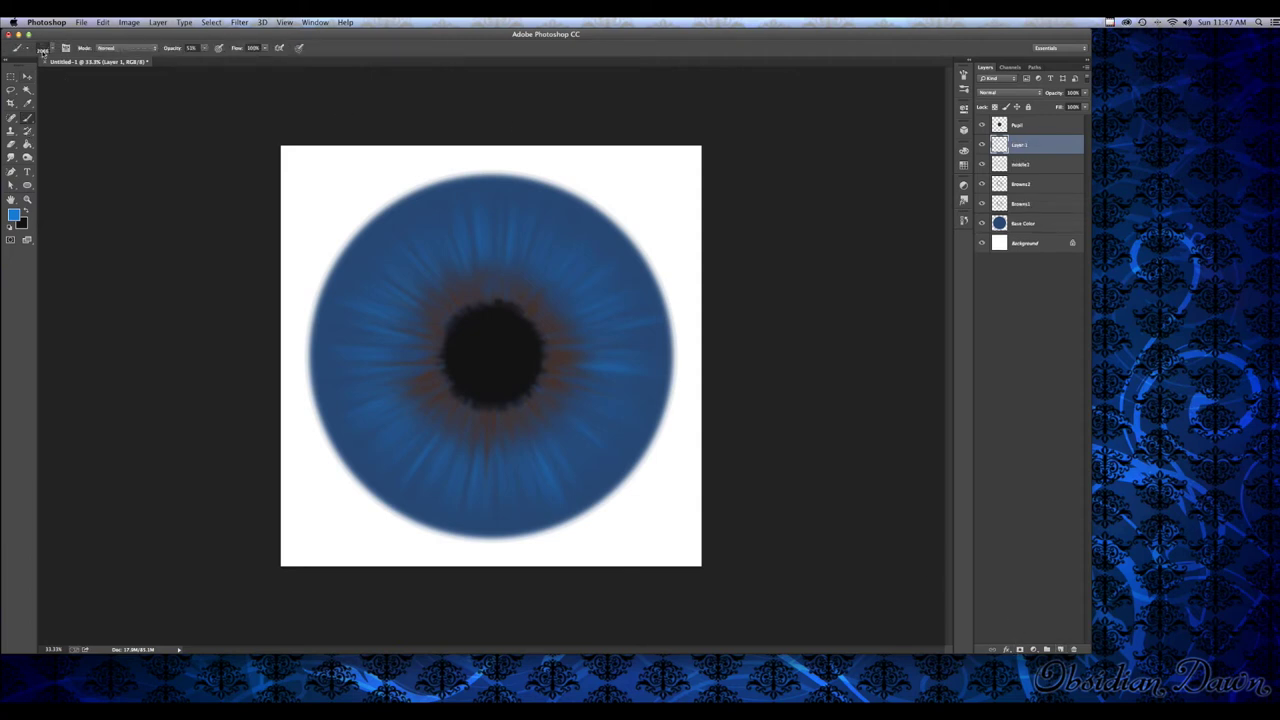
left_click(50, 49)
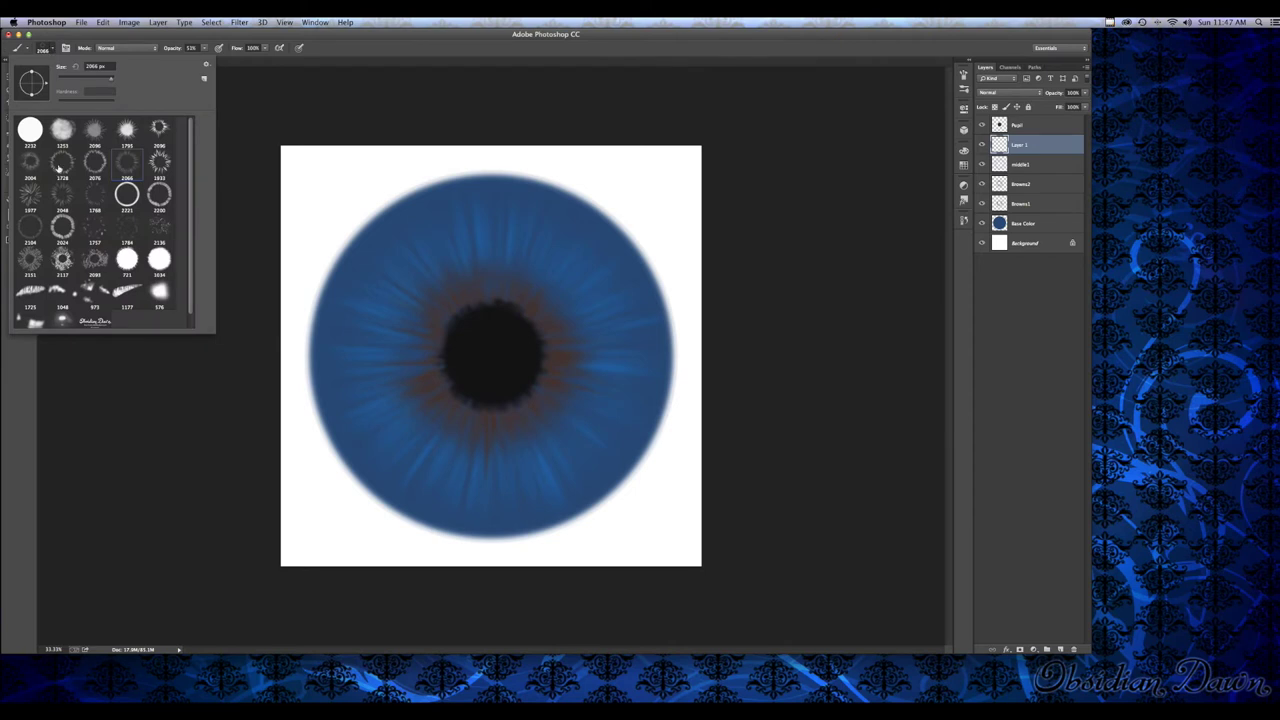
left_click(100, 199)
left_click(44, 46)
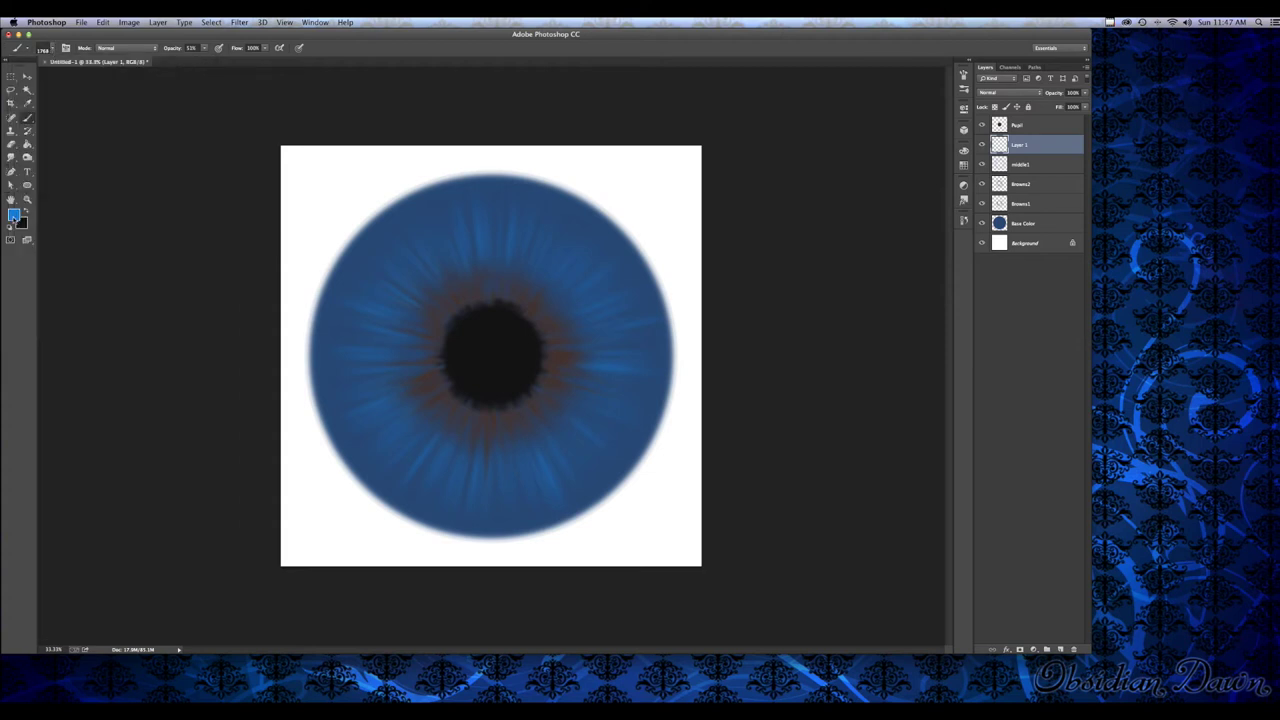
Set the foreground color to cyan blue, RGB 27, 175, 217, and stamp the brush around the pupil
left_click(14, 215)
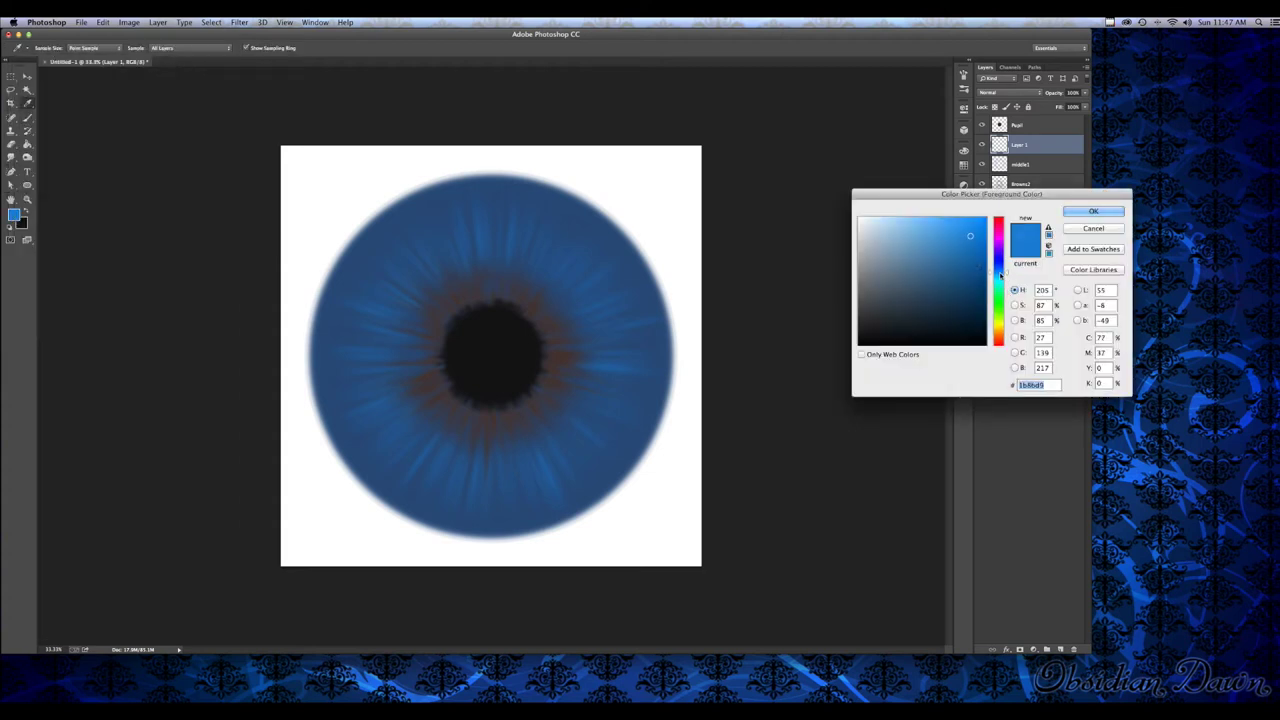
left_click(1000, 276)
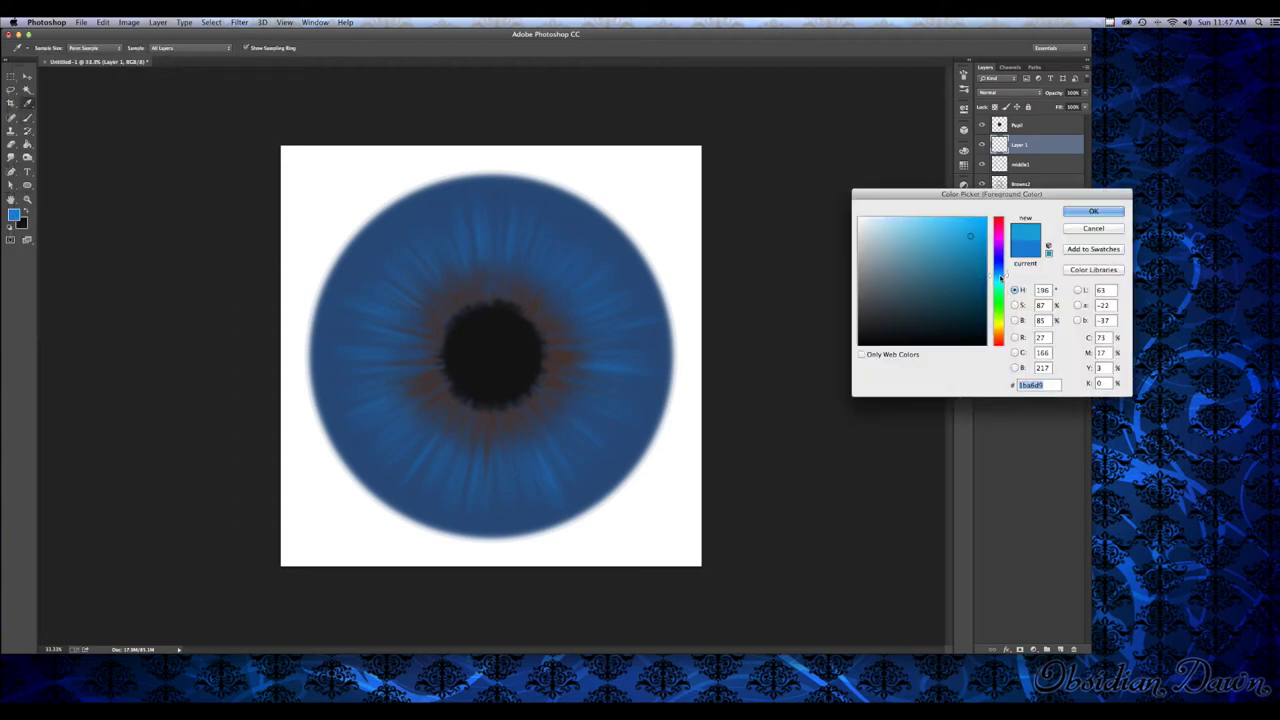
left_click(1094, 212)
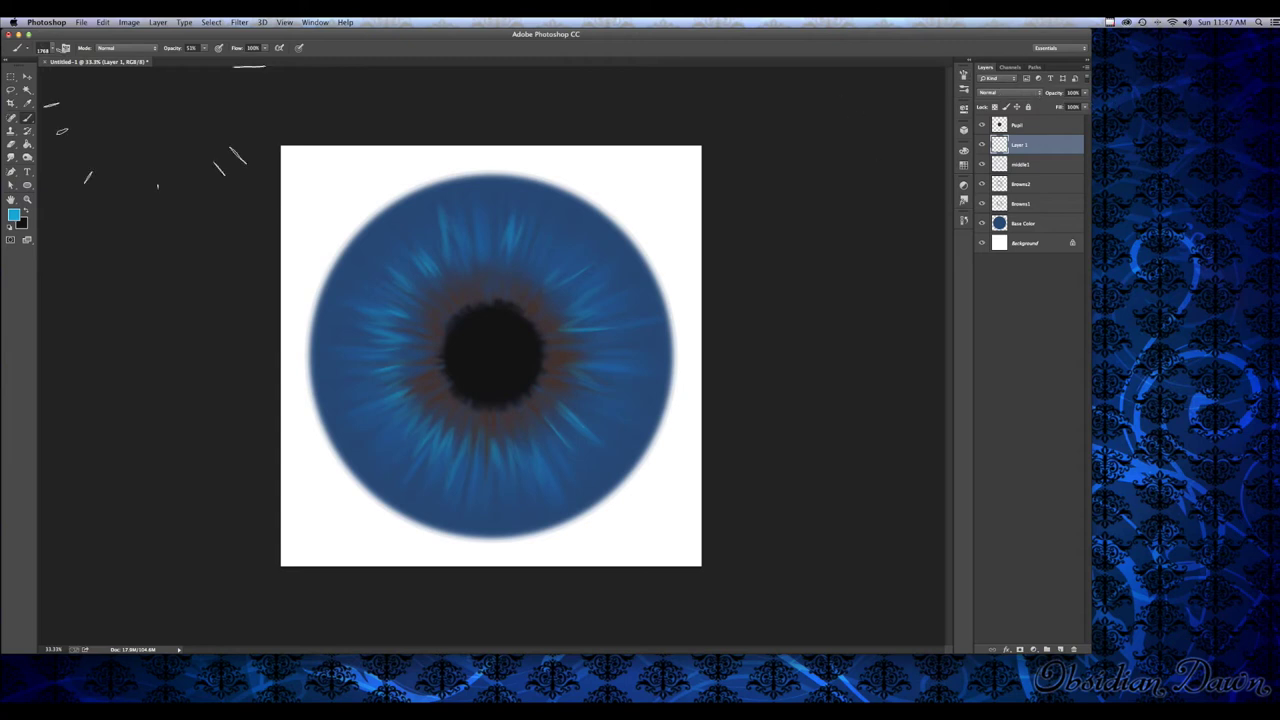
Move the cyan streak stamp slightly to center it on the pupil and set its layer's blend mode to Overlay
left_click(26, 77)
left_click_drag(439, 308, 446, 321)
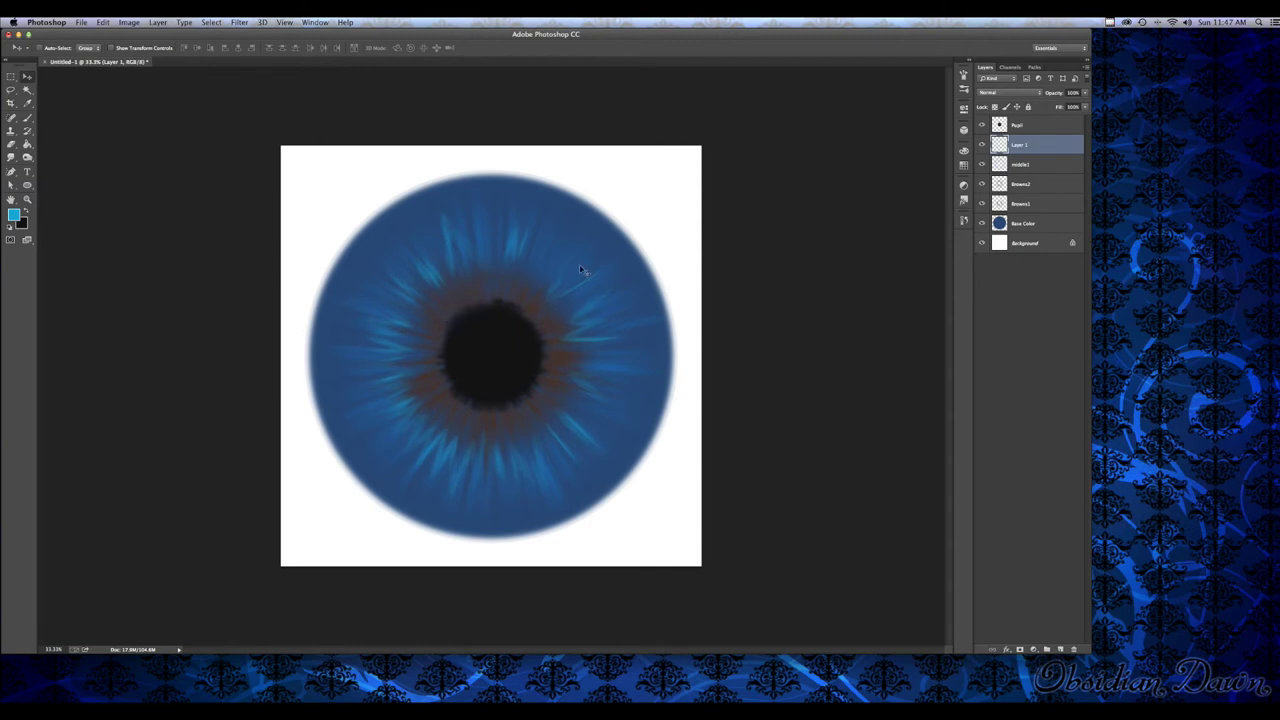
left_click(1040, 92)
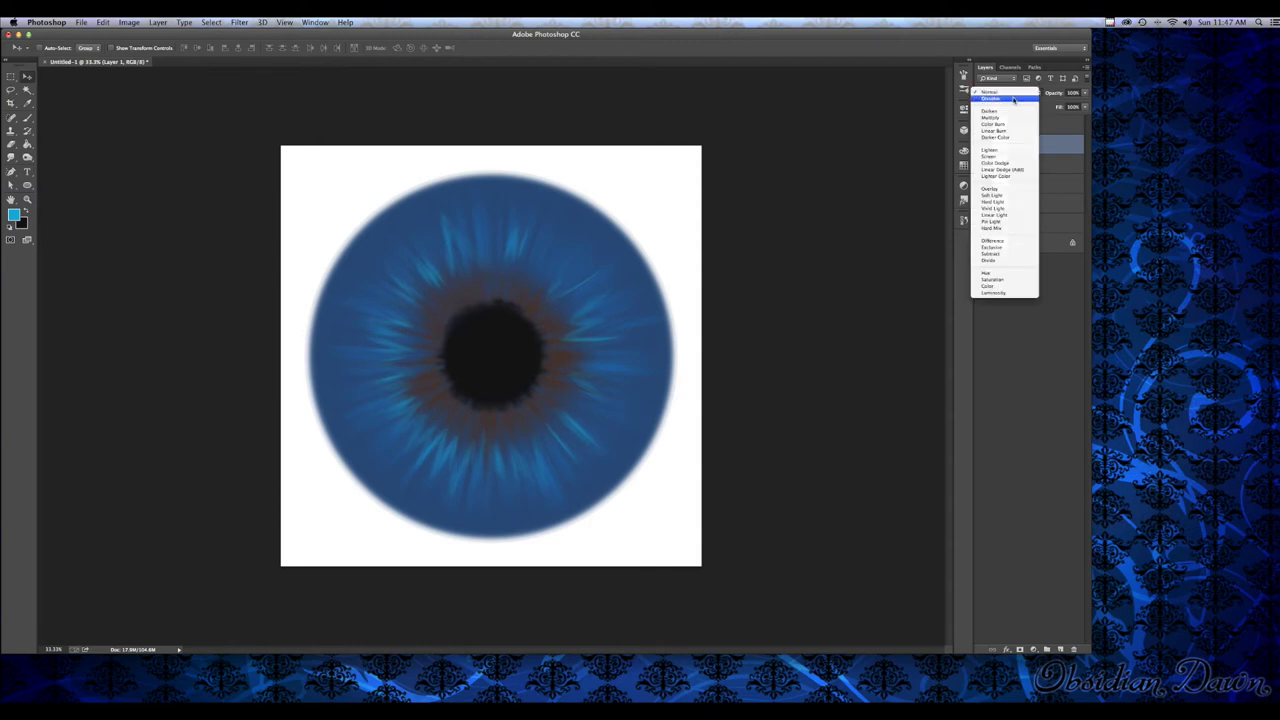
left_click(998, 189)
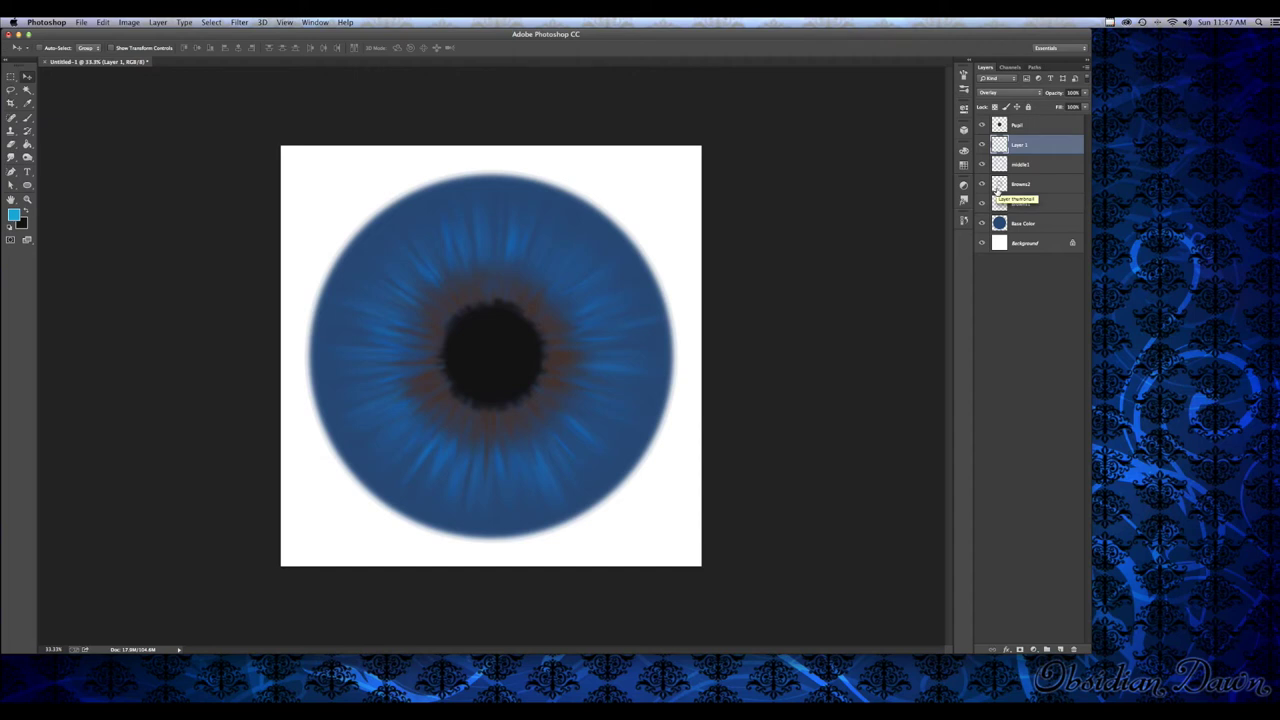
Rename the Overlay streak layer to middle2
double_click(1020, 145)
type("middle2")
key("Return")
Create a new layer above middle2 and choose the 1795 px spiky center brush
left_click(1060, 649)
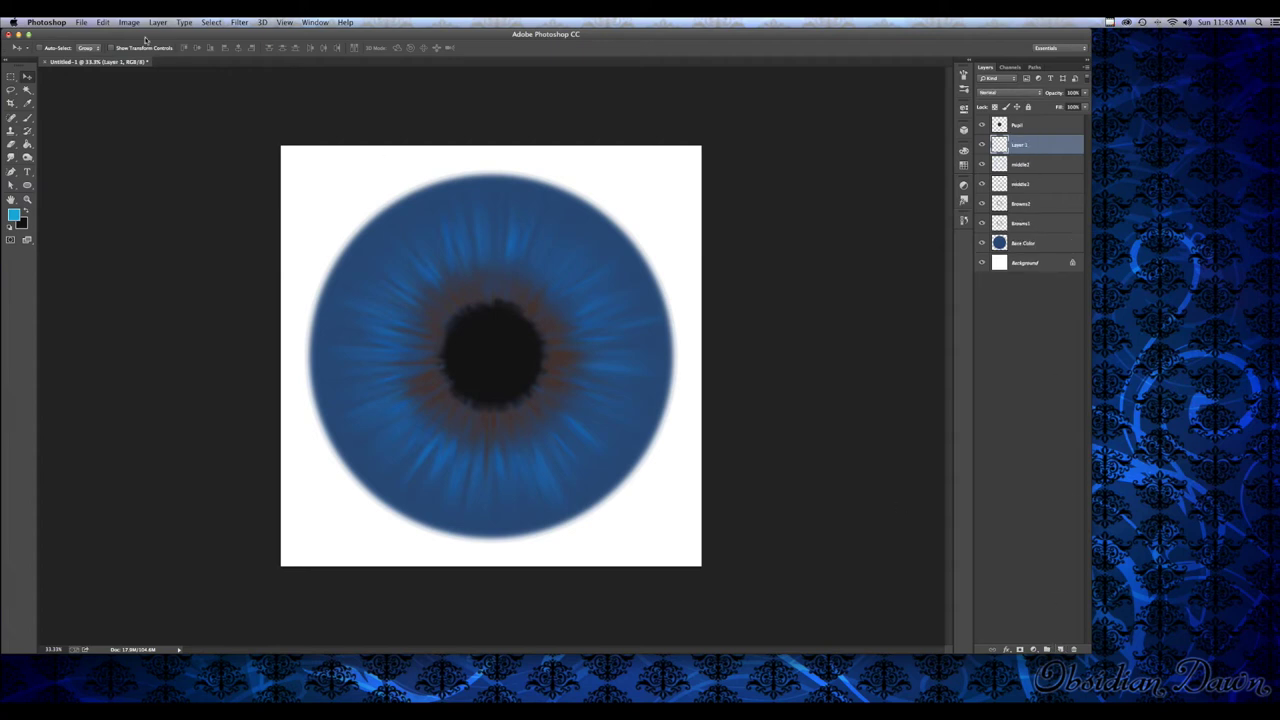
left_click(28, 118)
left_click(52, 48)
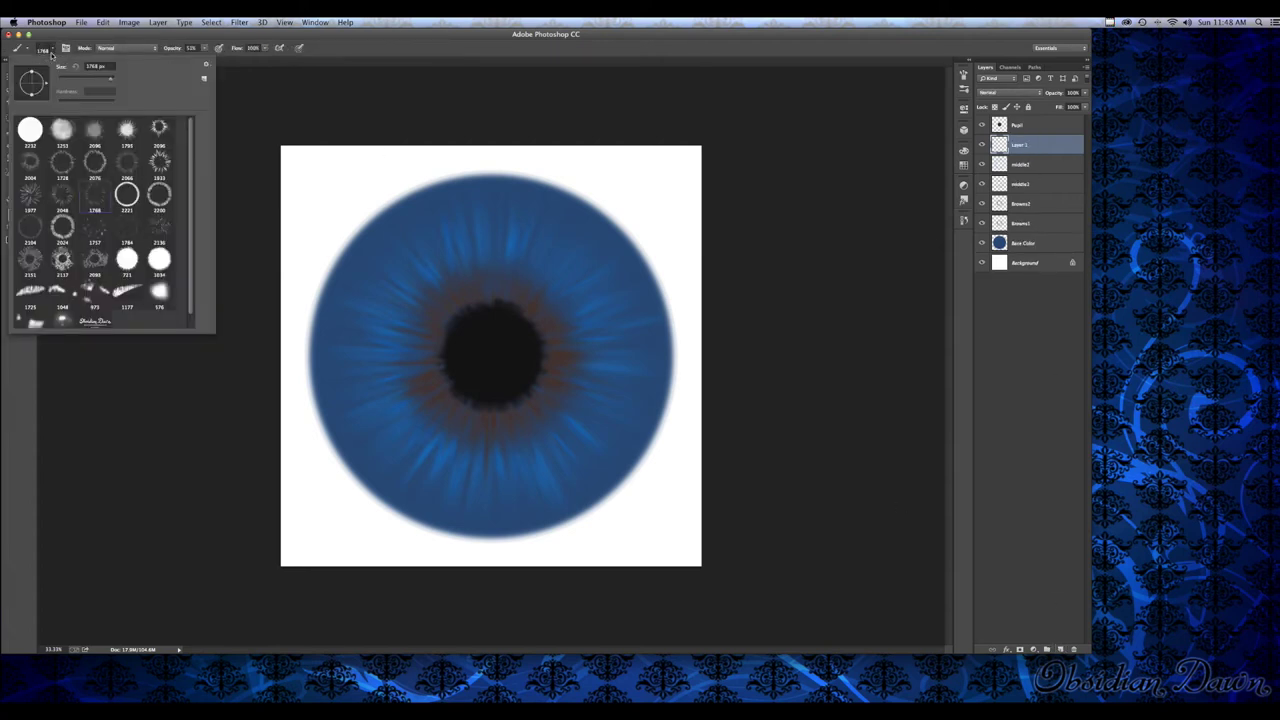
left_click(127, 130)
key("Return")
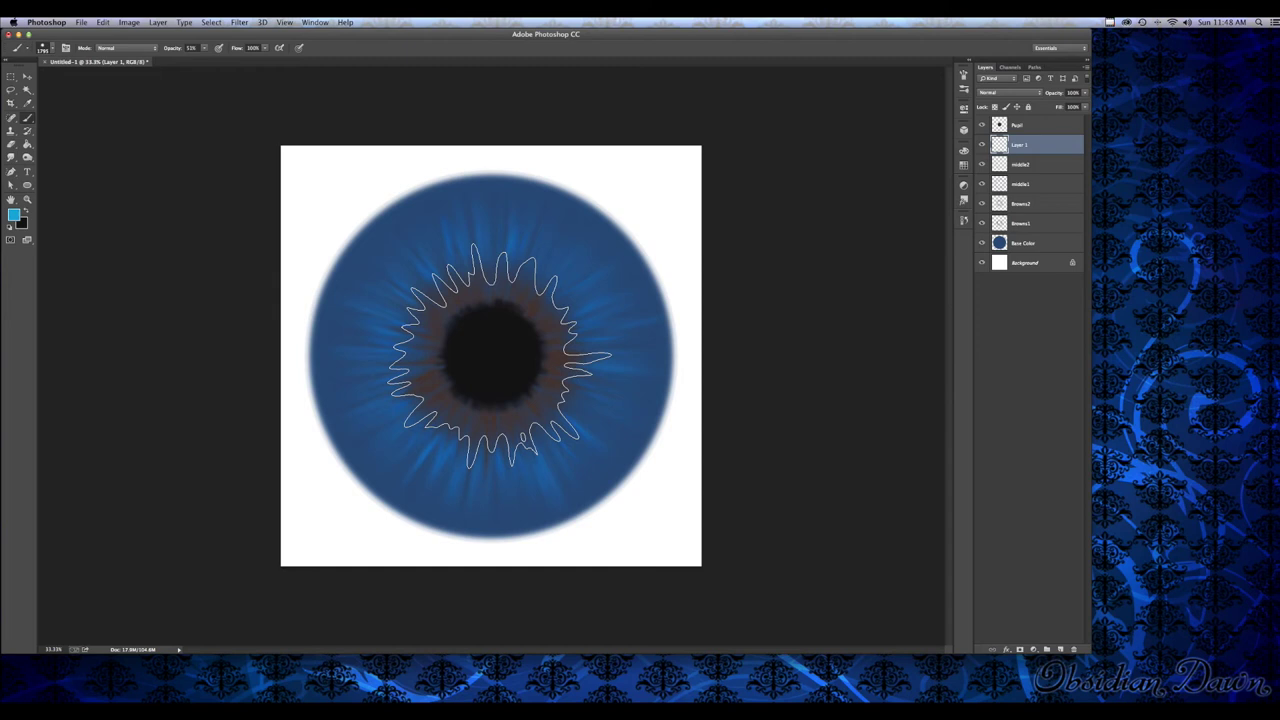
Try stamping the 1795 px brush in cyan around the pupil and undo it
left_click(500, 355)
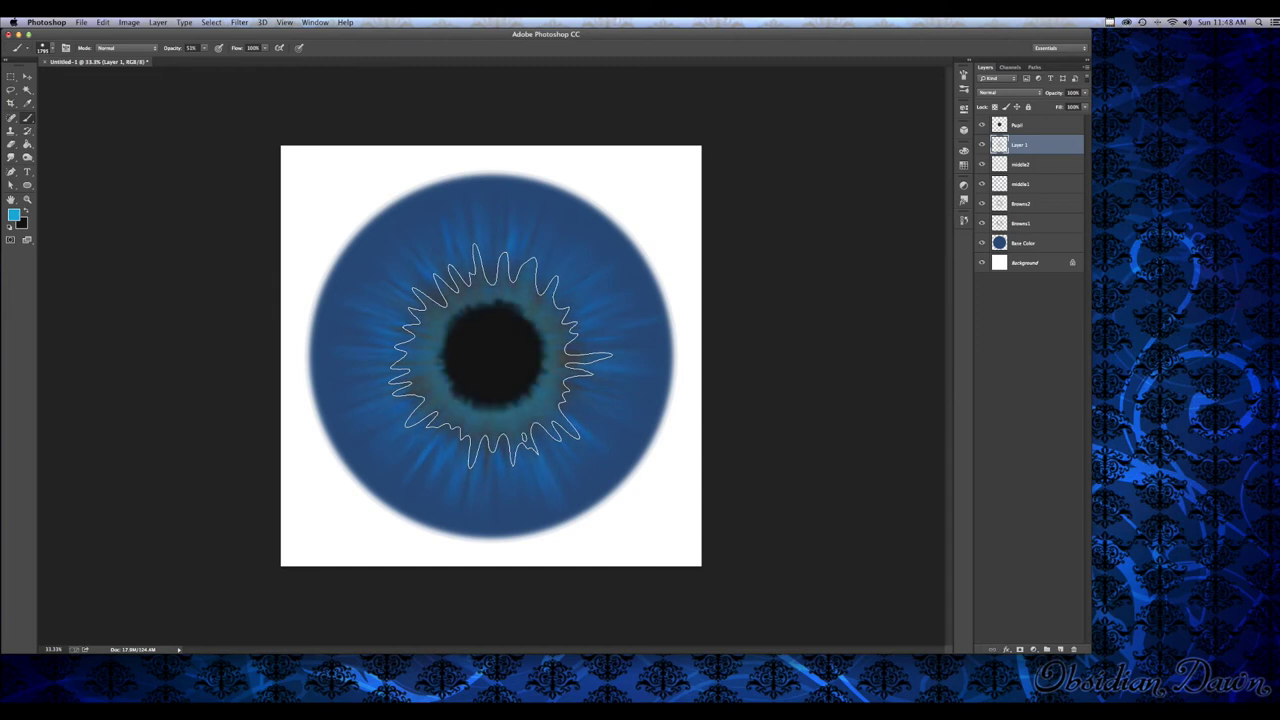
key("super+z")
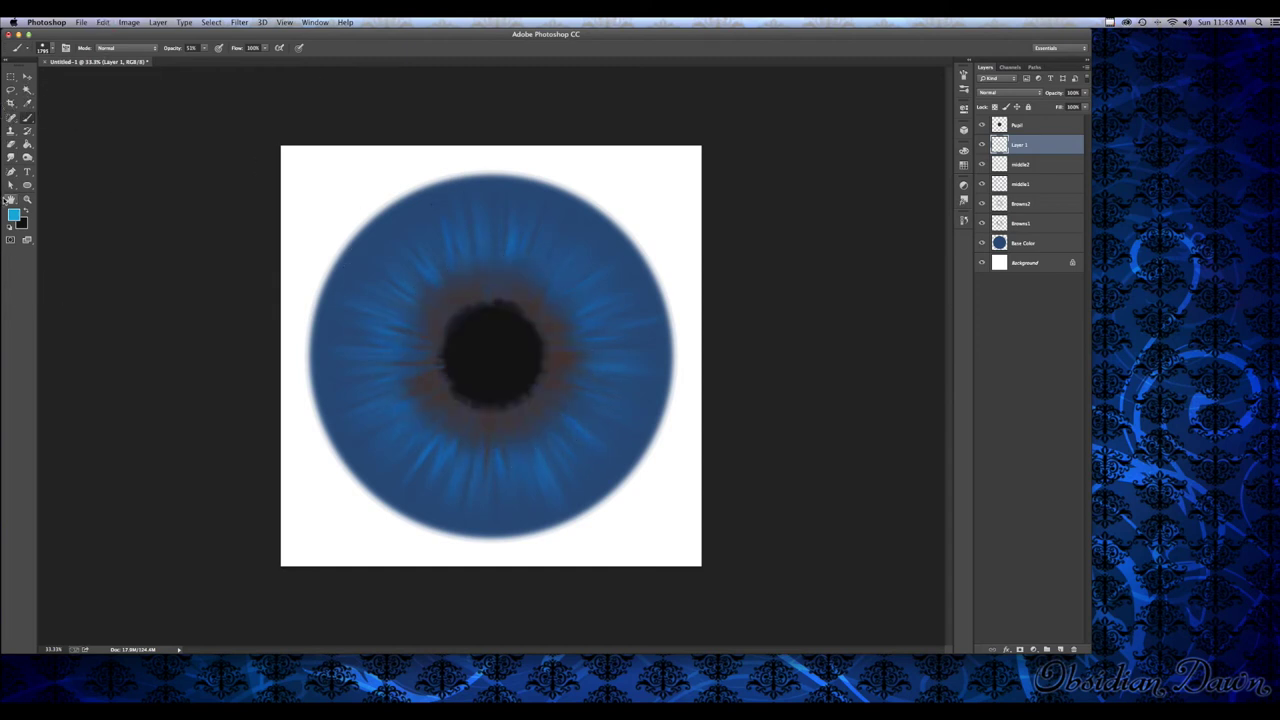
Set the foreground color to vivid blue, RGB 26, 132, 248, and stamp the 1795 px brush around the pupil
left_click(15, 214)
left_click(448, 221)
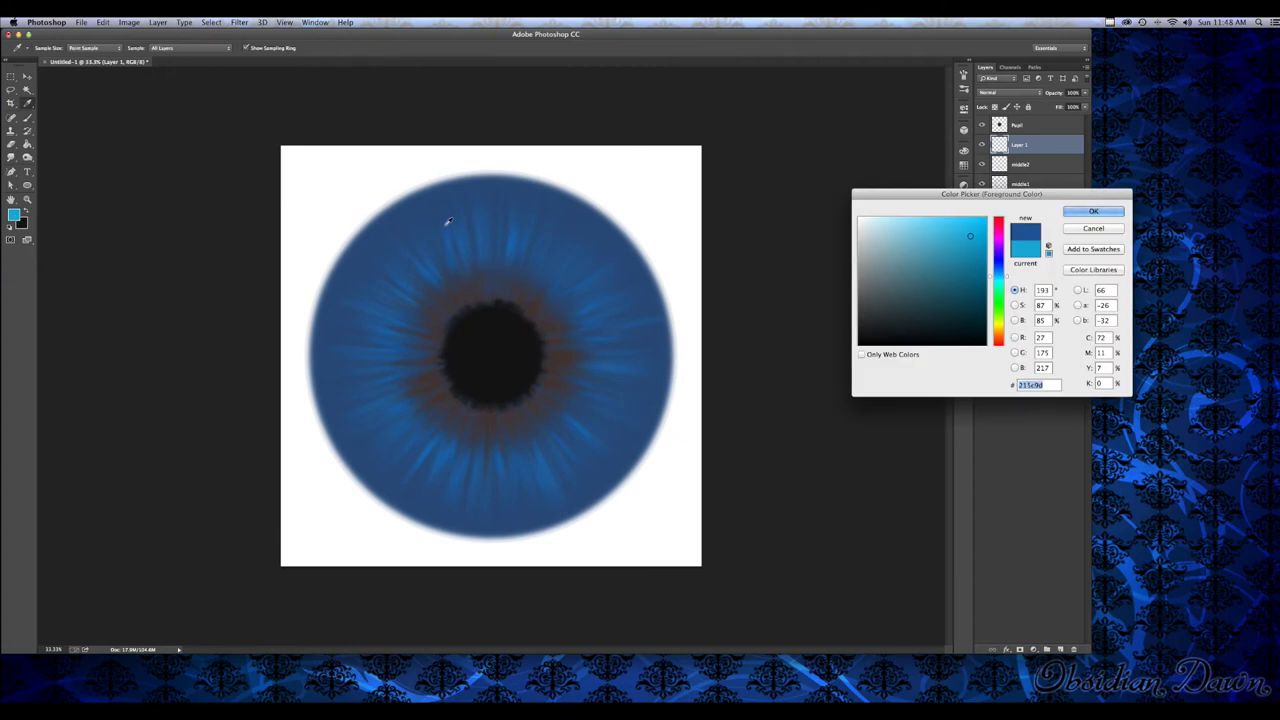
left_click(972, 220)
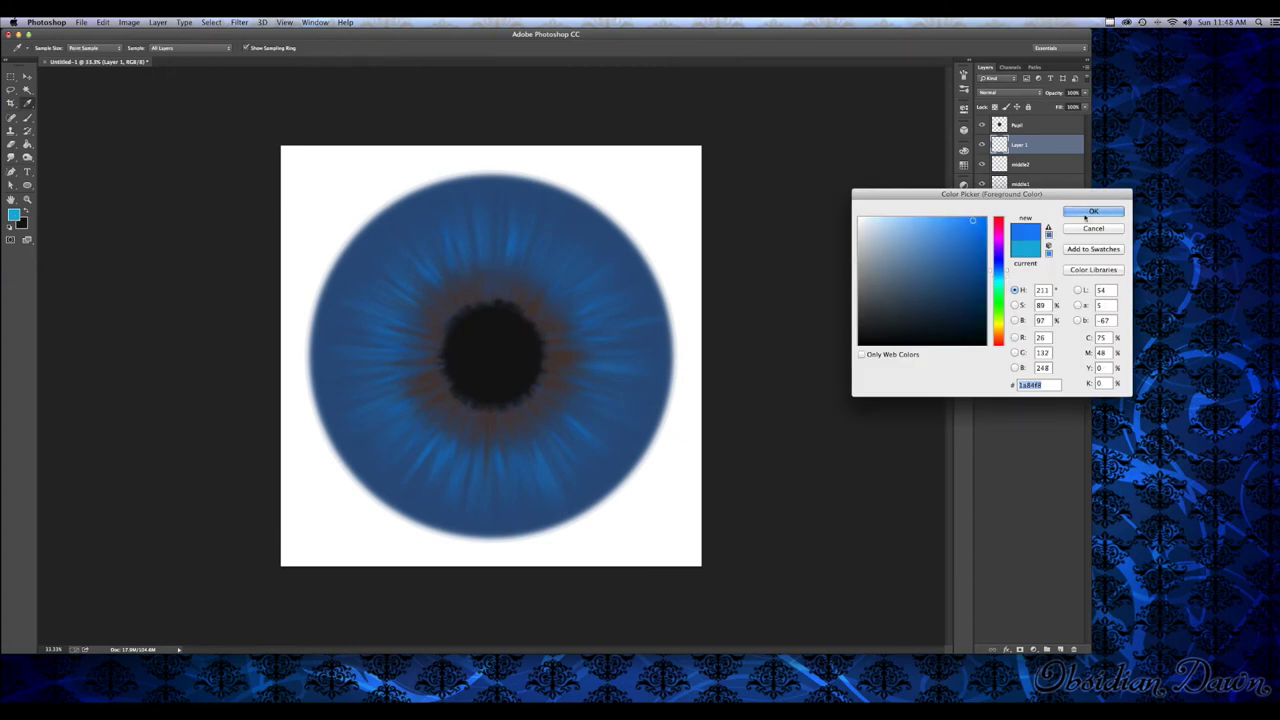
left_click(1092, 212)
key("b")
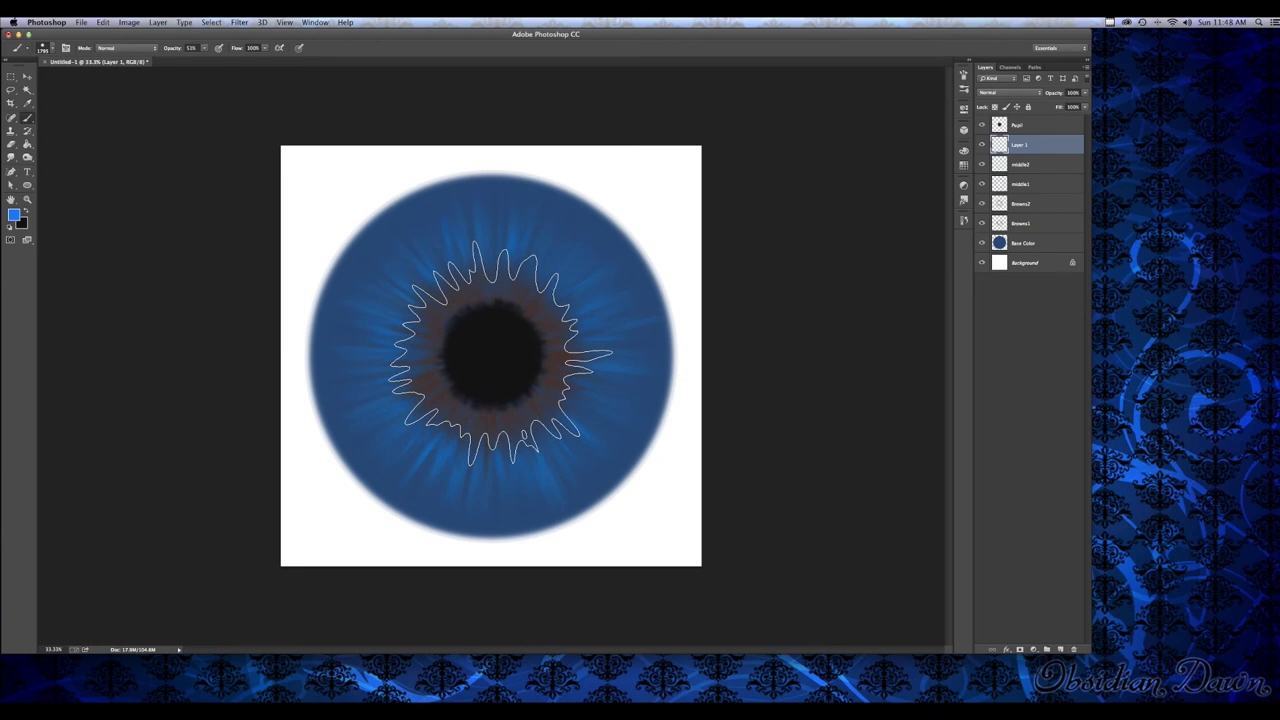
left_click(501, 353)
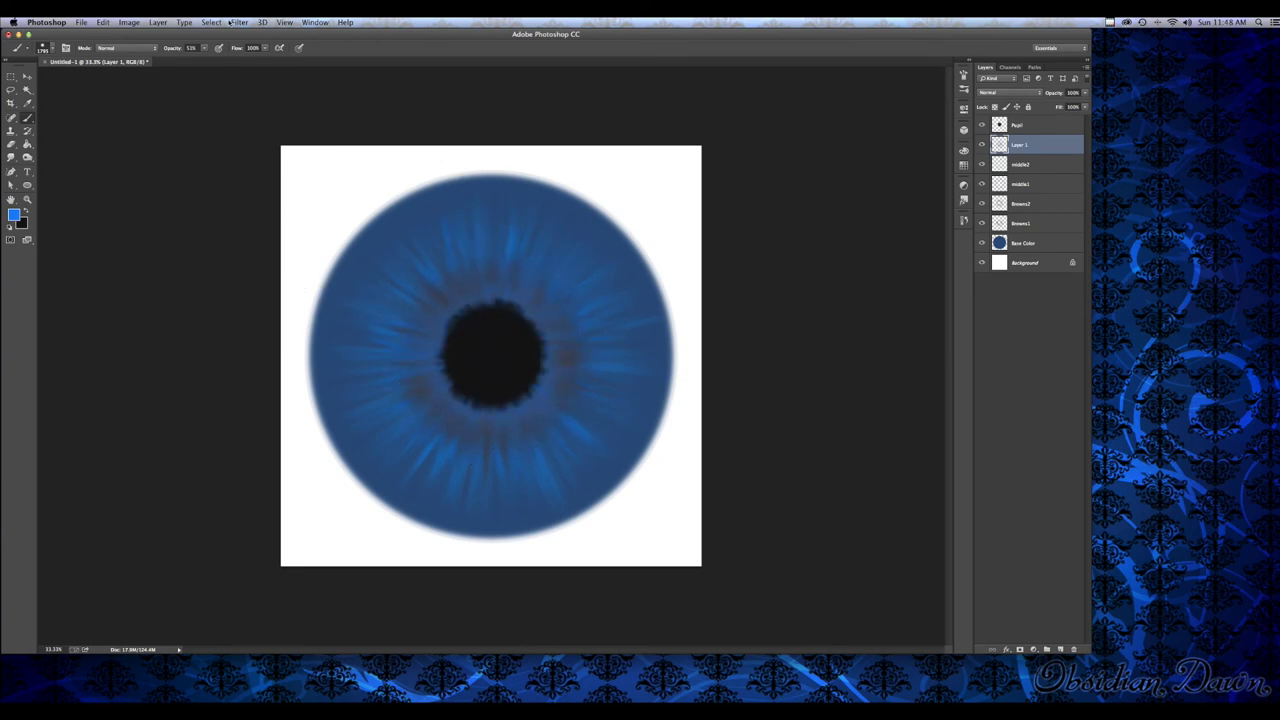
Lower Layer 1's opacity to 42% and rename the layer to middle blue
left_click(1085, 92)
left_click_drag(1068, 105, 1062, 105)
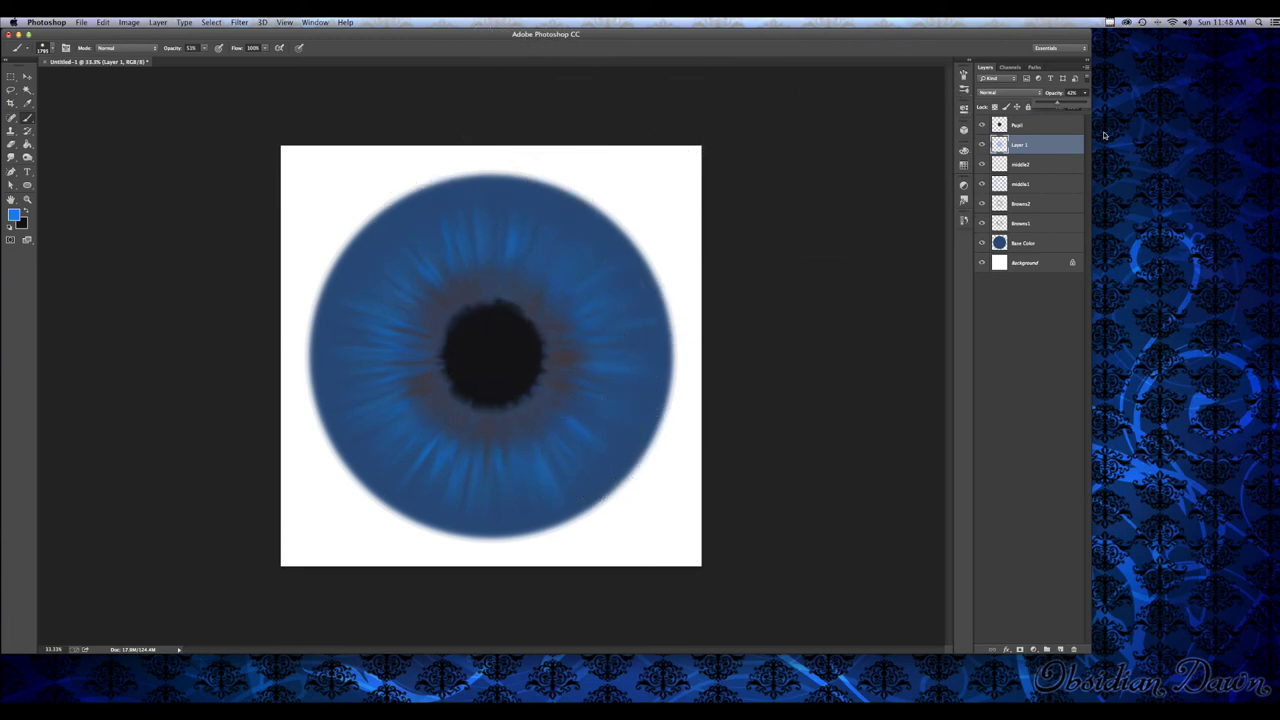
double_click(1019, 145)
type("middle blue")
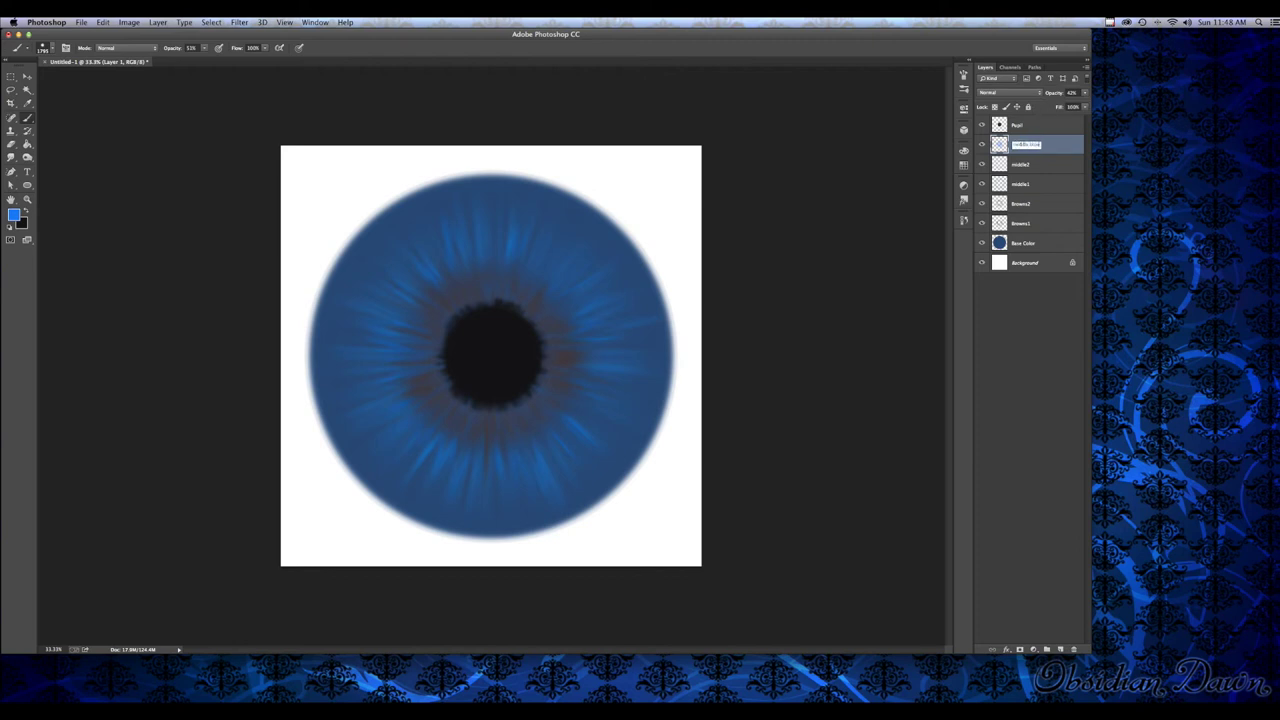
key("Return")
Create a new layer above middle blue and choose the 2221 px smooth ring brush
left_click(1060, 649)
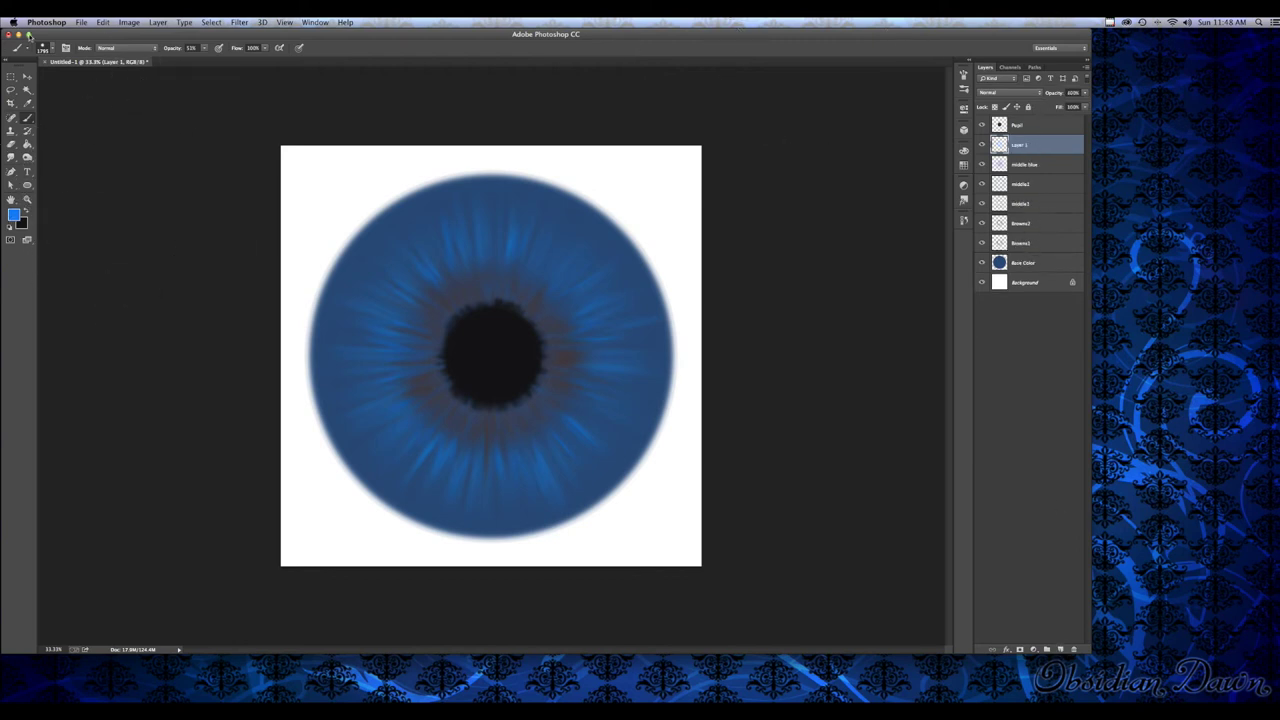
left_click(52, 48)
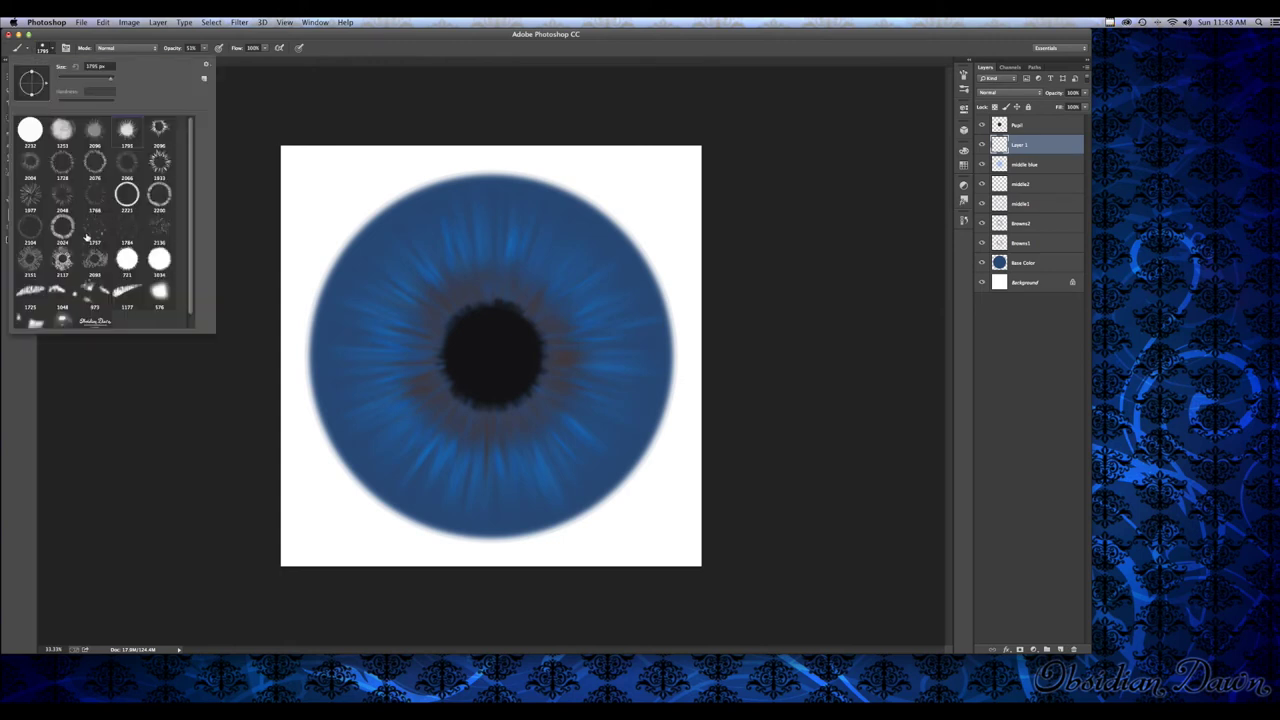
left_click(126, 196)
left_click(52, 49)
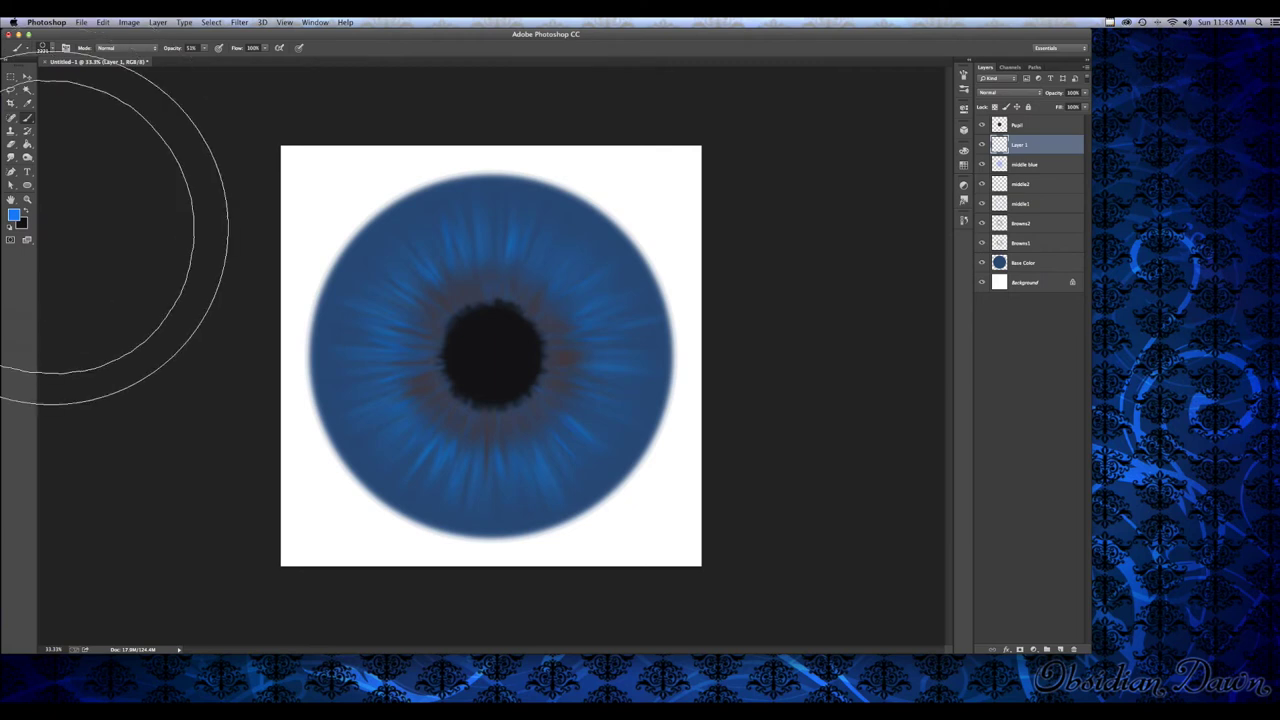
Set the foreground color to dark navy, RGB 0, 40, 83, and stamp the 2221 px ring around the iris's outer edge
left_click(14, 214)
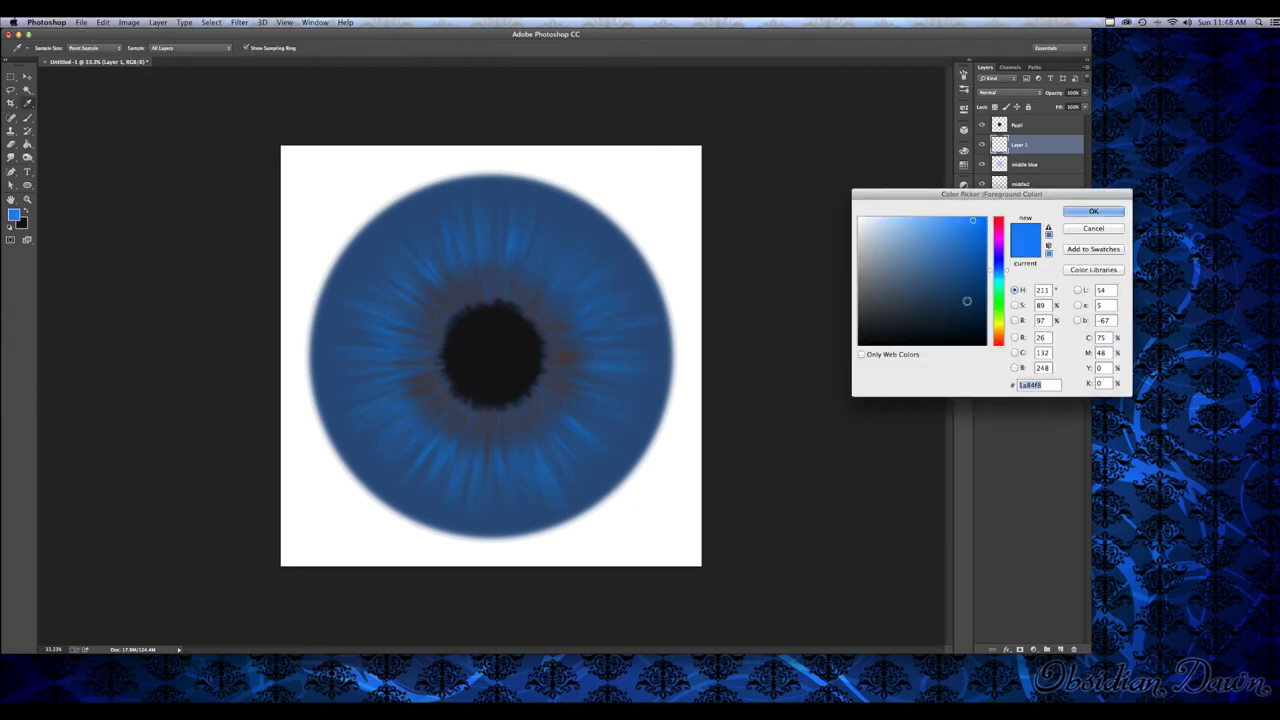
left_click(1092, 211)
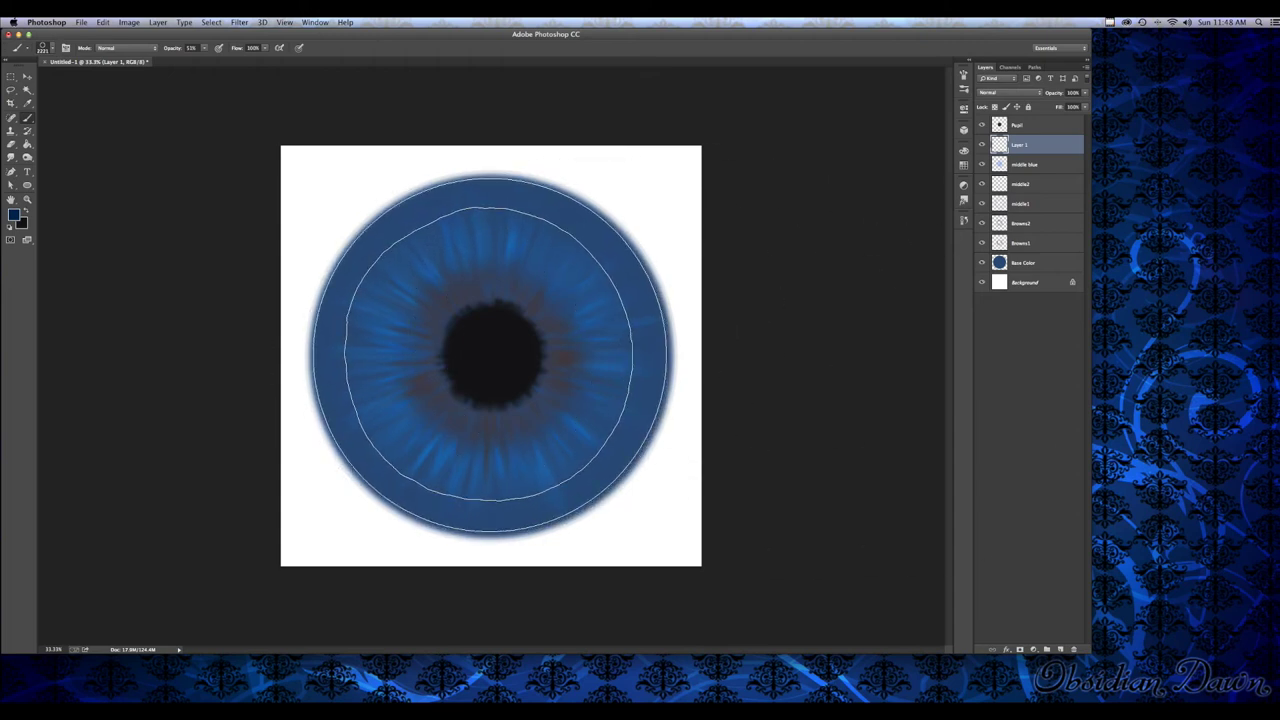
left_click(490, 355)
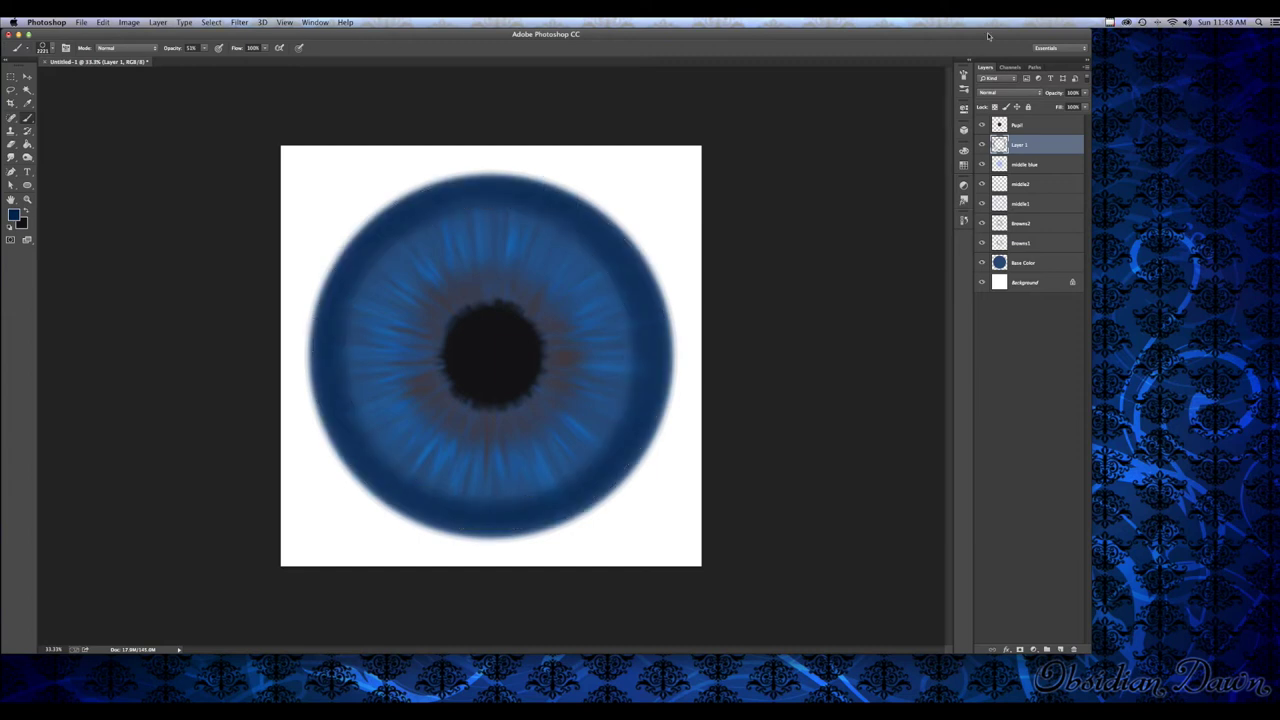
Lower the dark ring layer's opacity to about 82%
left_click(1084, 93)
left_click_drag(1077, 103, 1070, 105)
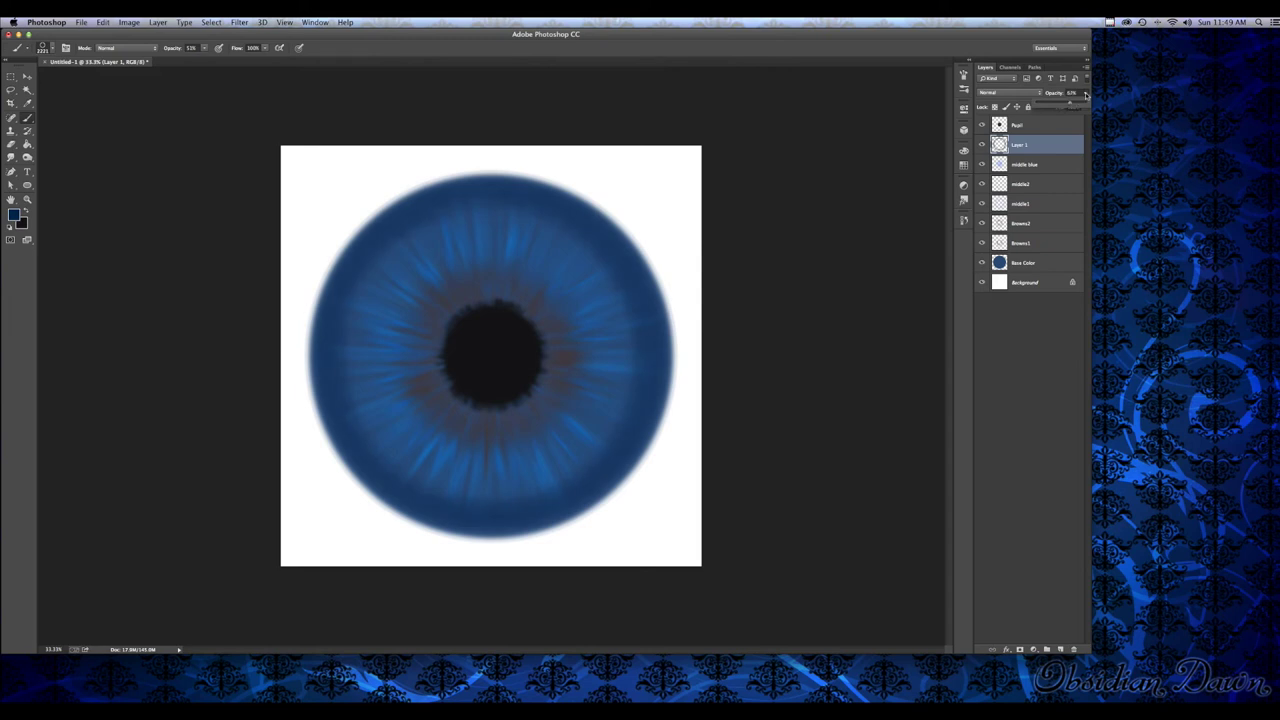
left_click_drag(1080, 105, 1076, 106)
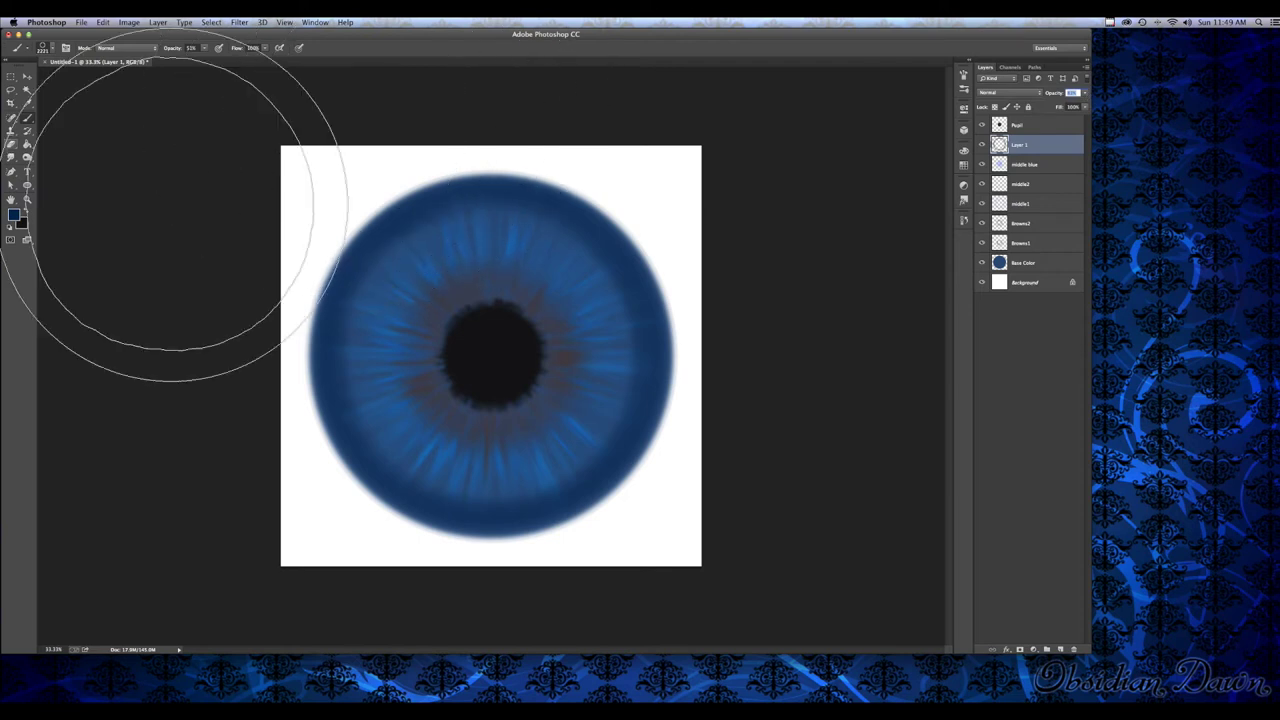
Soften the dark ring's inner edge all around the iris using the Eraser with the 1253 px textured brush at 23% opacity
left_click(11, 144)
left_click(51, 48)
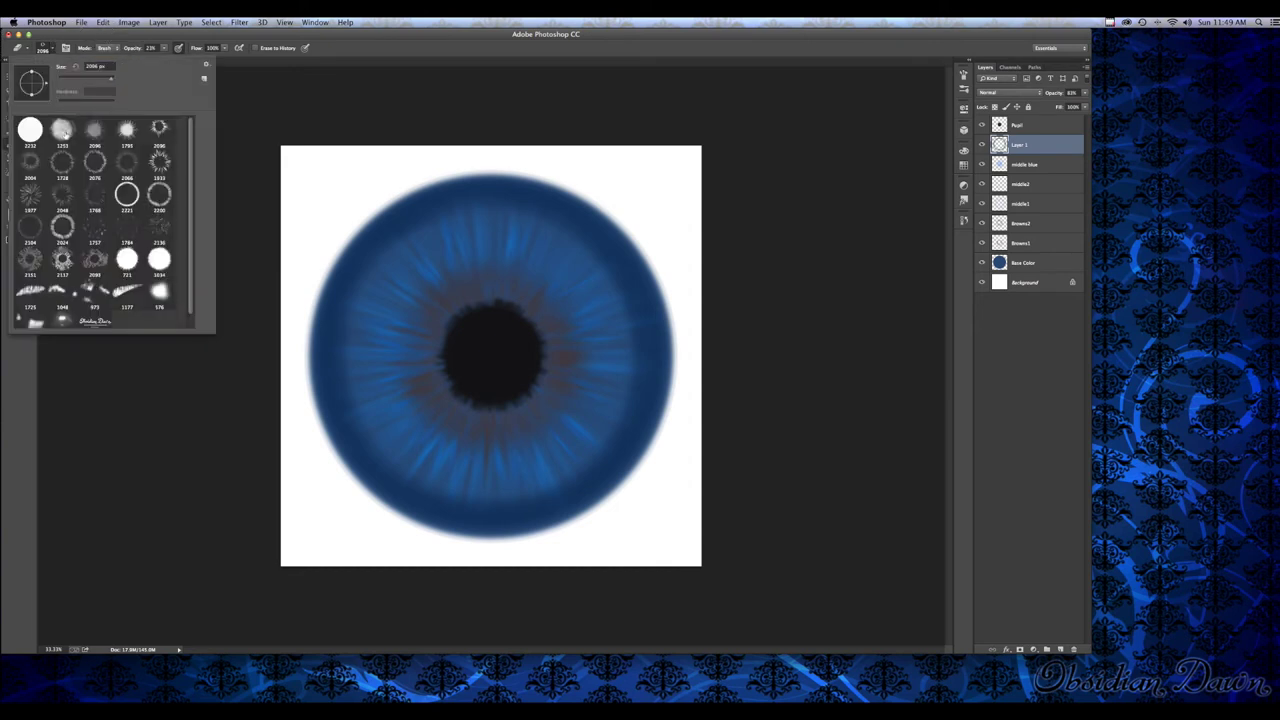
left_click(64, 132)
left_click(56, 49)
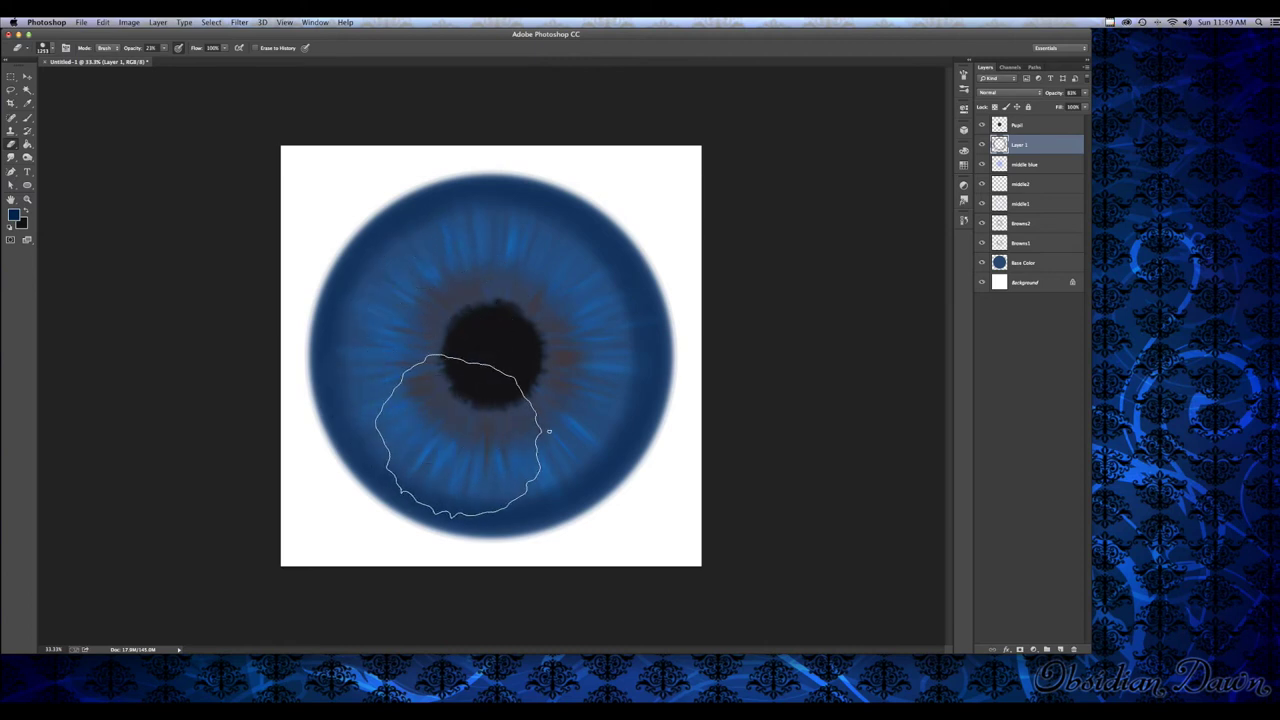
left_click(163, 48)
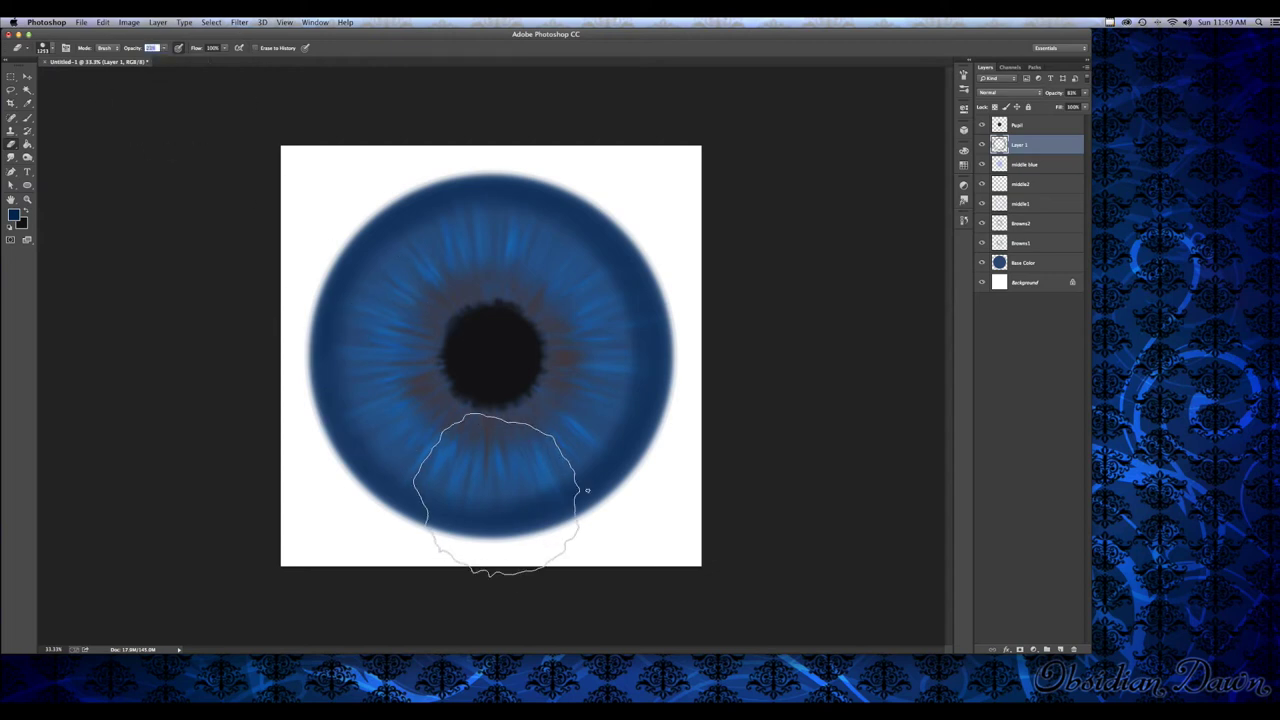
mouse_move(473, 443)
left_mouse_down()
mouse_move(551, 438)
mouse_move(511, 450)
mouse_move(592, 384)
mouse_move(575, 305)
mouse_move(555, 288)
mouse_move(571, 351)
mouse_move(575, 315)
mouse_move(519, 271)
mouse_move(453, 271)
mouse_move(431, 334)
mouse_move(397, 310)
mouse_move(430, 277)
mouse_move(488, 268)
mouse_move(516, 226)
left_mouse_up()
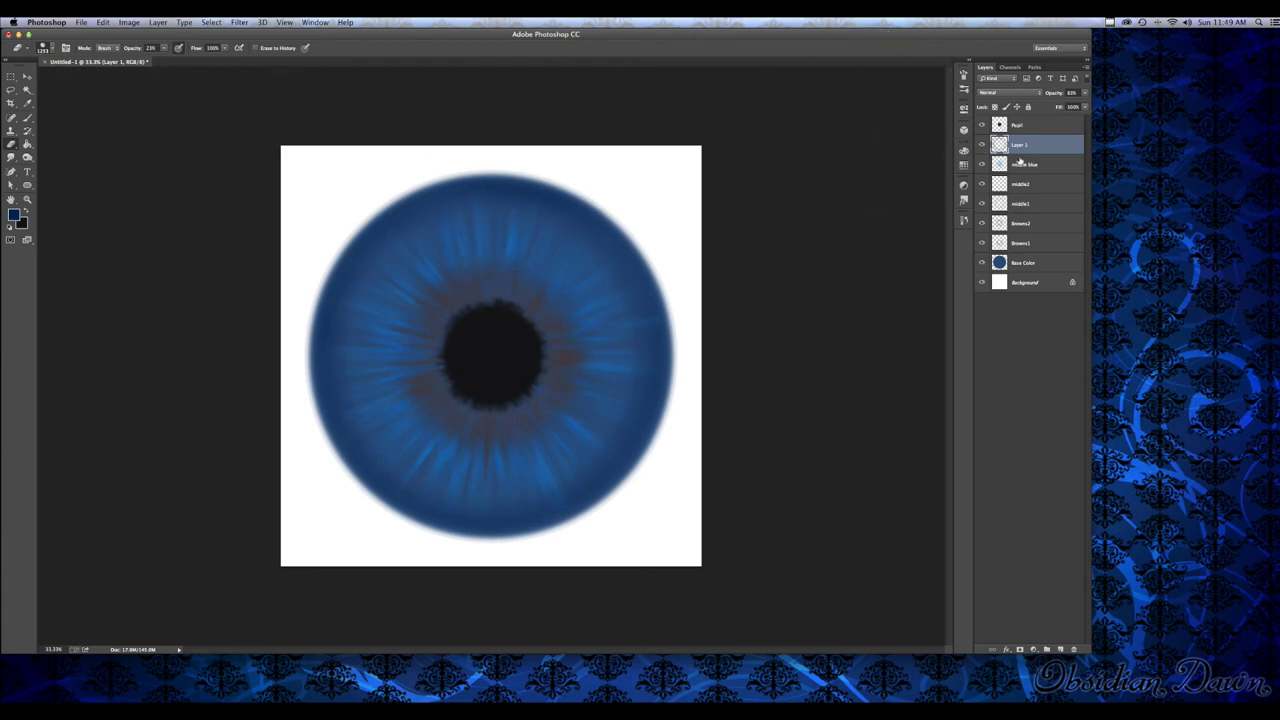
Rename the dark ring layer to darker edge
mouse_move(1086, 94)
left_mouse_down()
mouse_move(1087, 107)
mouse_move(1086, 95)
left_mouse_up()
left_click(1086, 95)
left_click(1046, 146)
double_click(1016, 146)
type("Darker edge")
key("Return")
Choose the 2024 px broken ring brush and set the foreground color to a bright sky blue with hue 199°
left_click(54, 50)
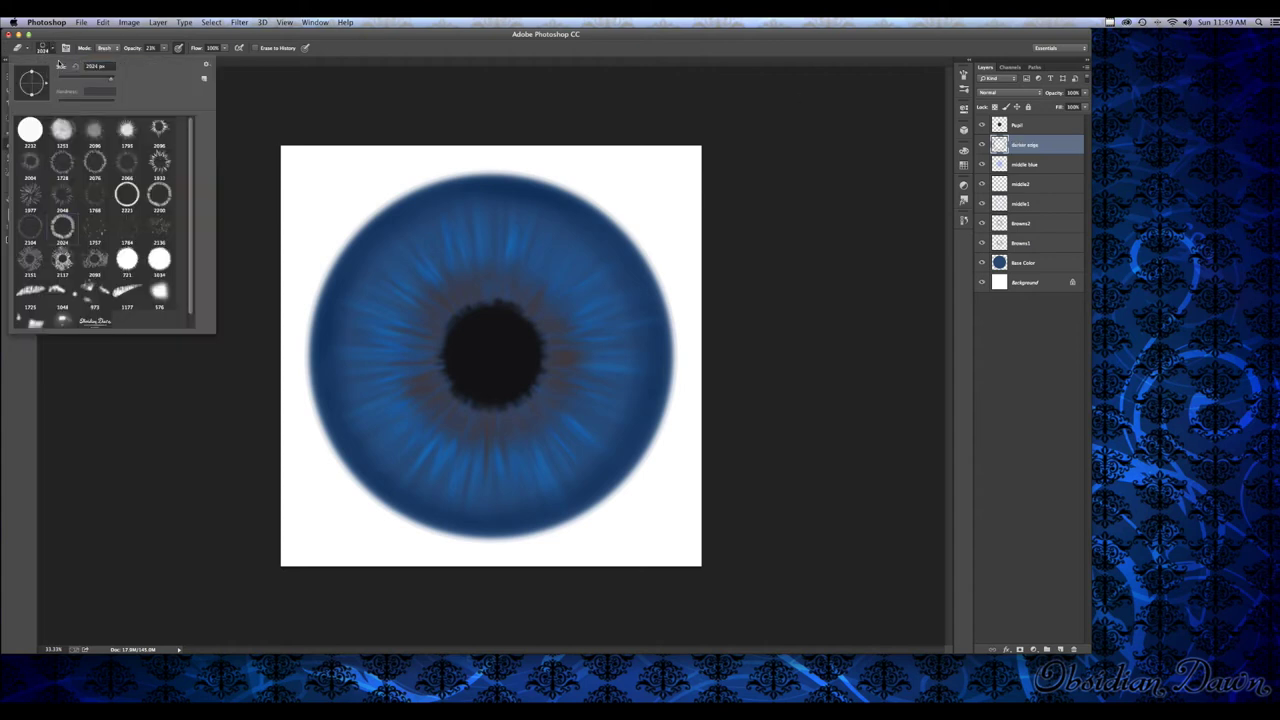
key("Escape")
left_click(14, 215)
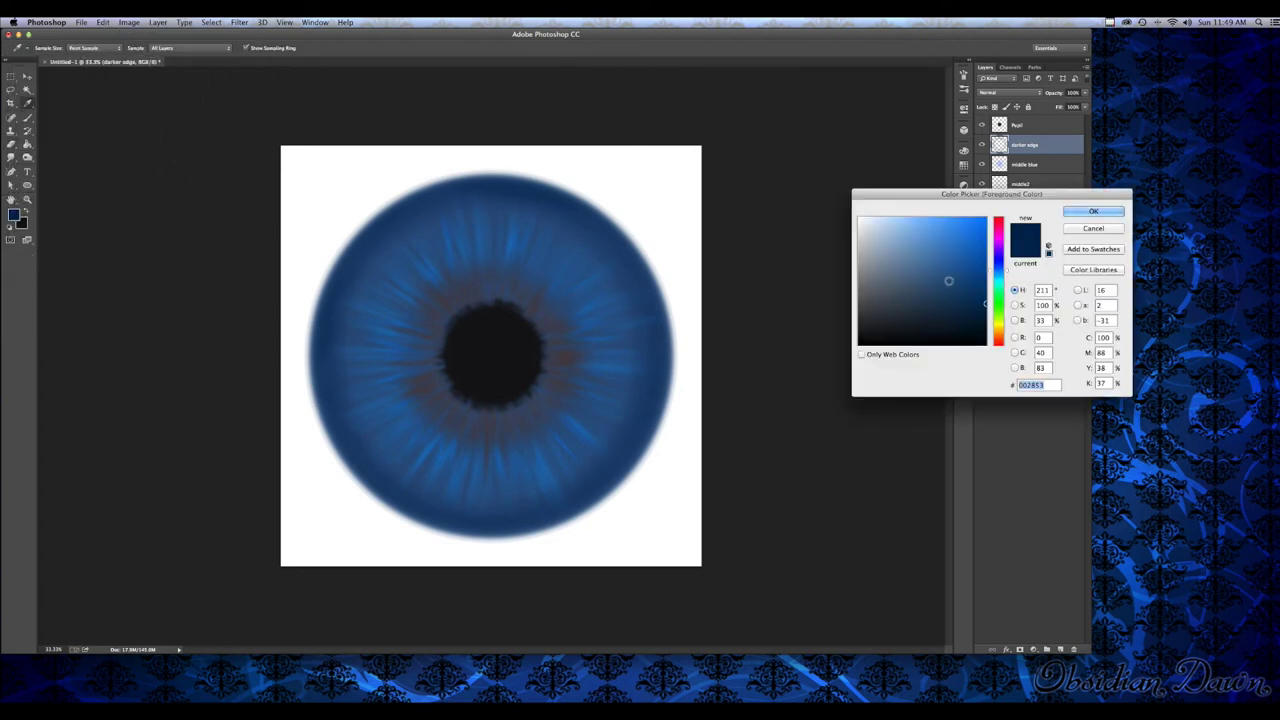
left_click(1000, 276)
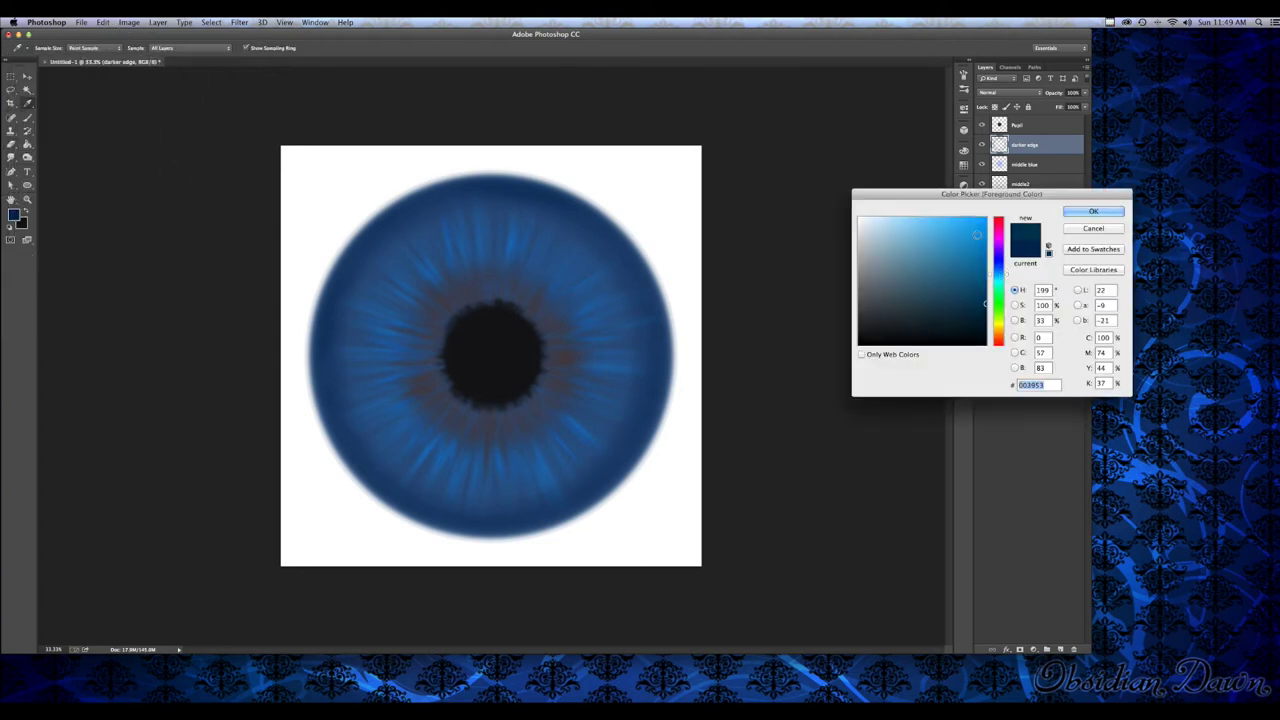
left_click(1093, 211)
Create a new layer above middle blue and switch from the Eraser to the Brush tool
left_click(1027, 167)
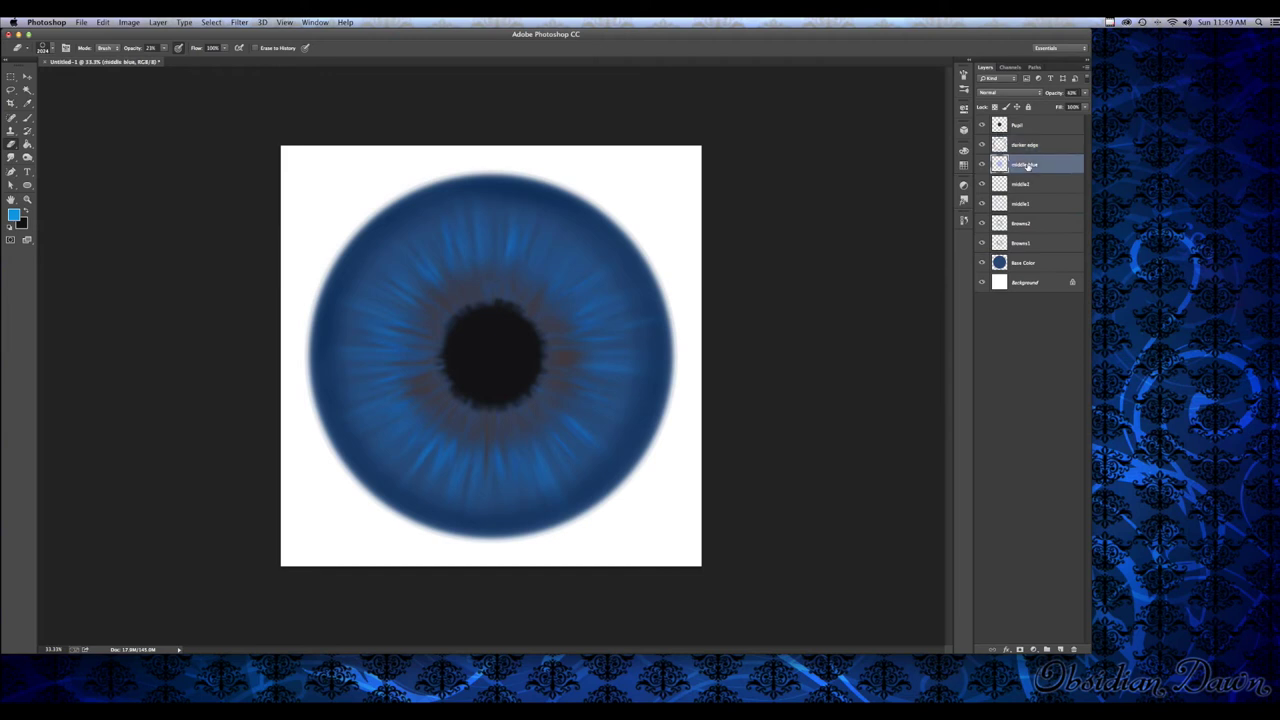
left_click(1060, 649)
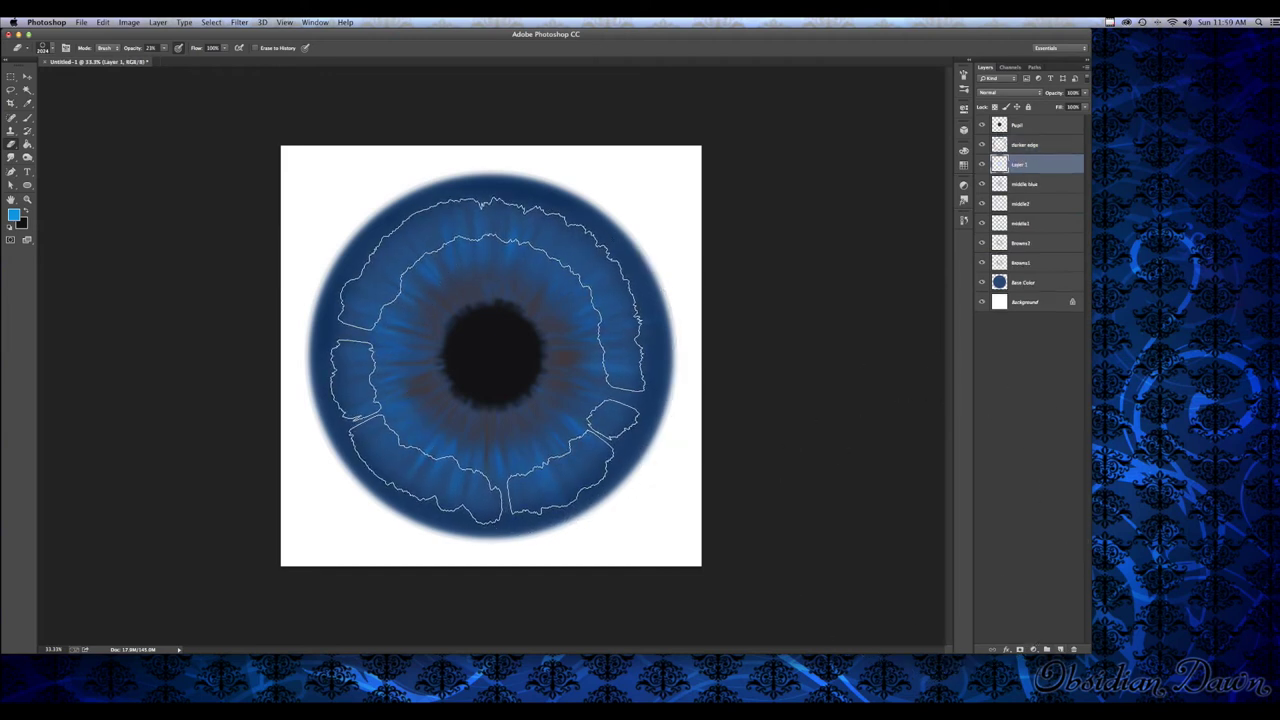
key("super+d")
key("b")
Stamp the 2024 px broken ring brush in bright blue around the outer iris and set the layer's blend mode to Overlay
left_click(52, 48)
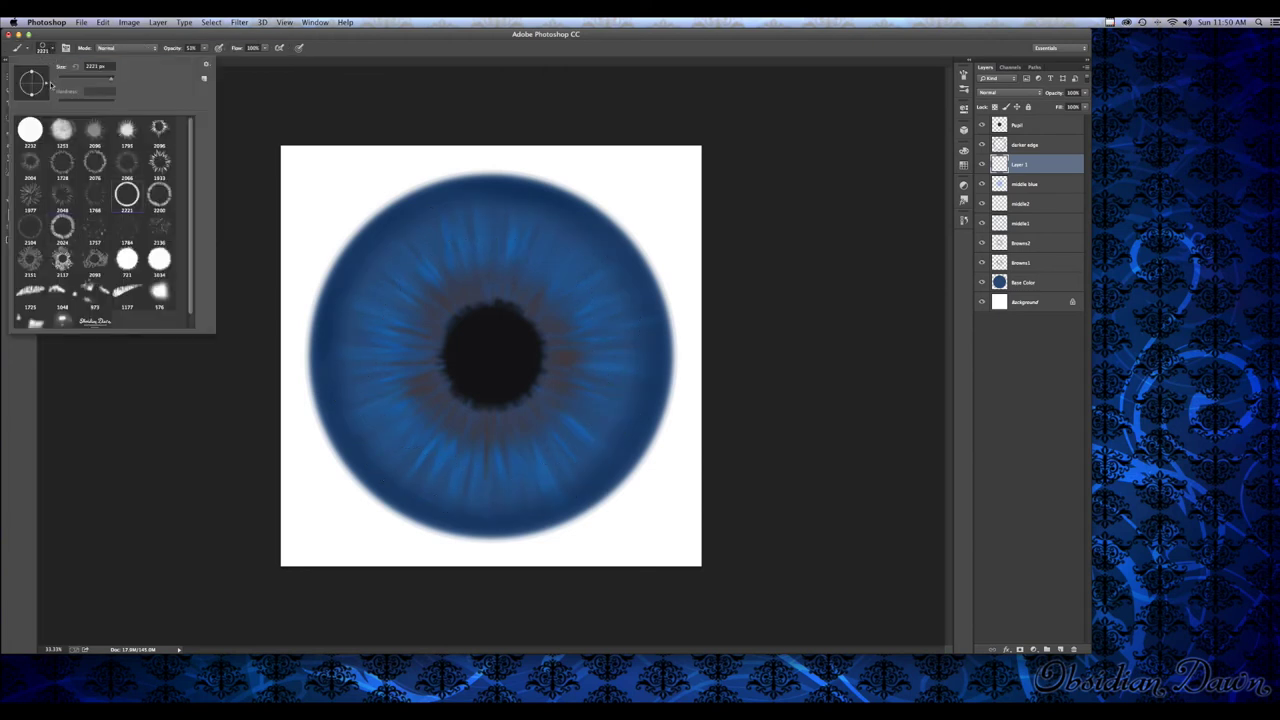
left_click(62, 230)
left_click(52, 48)
key("super+shift+d")
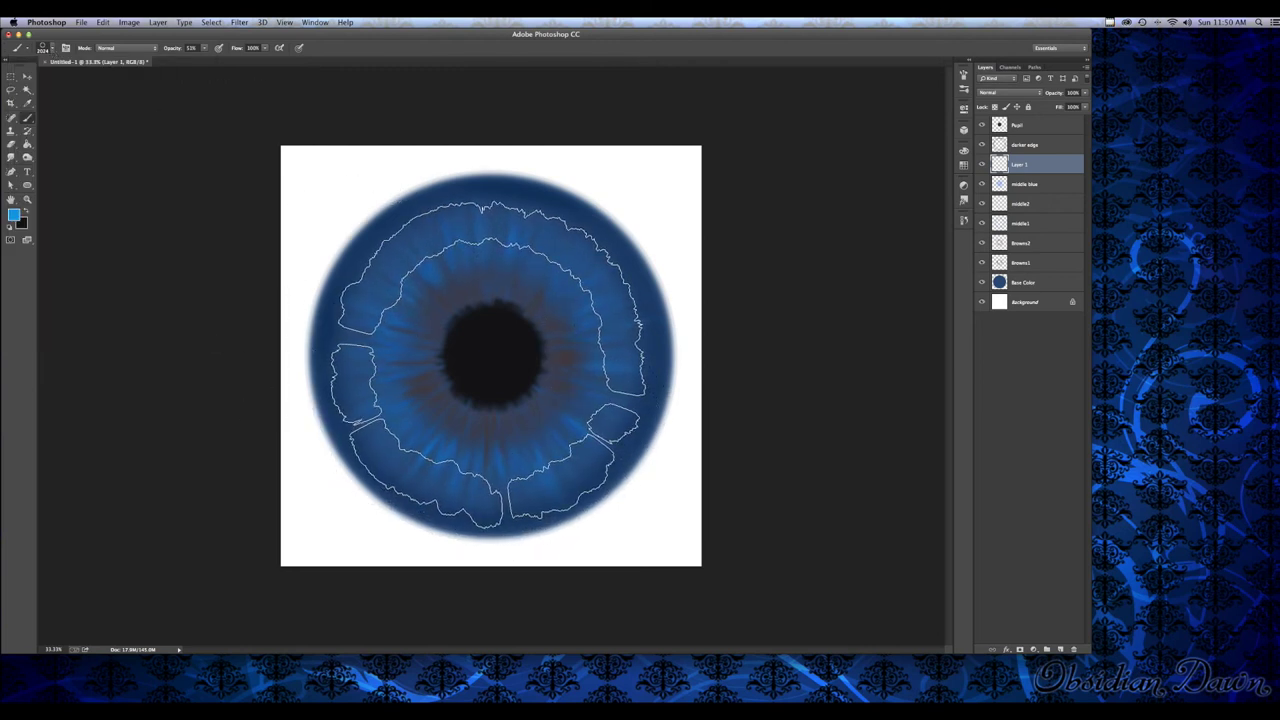
key("super+d")
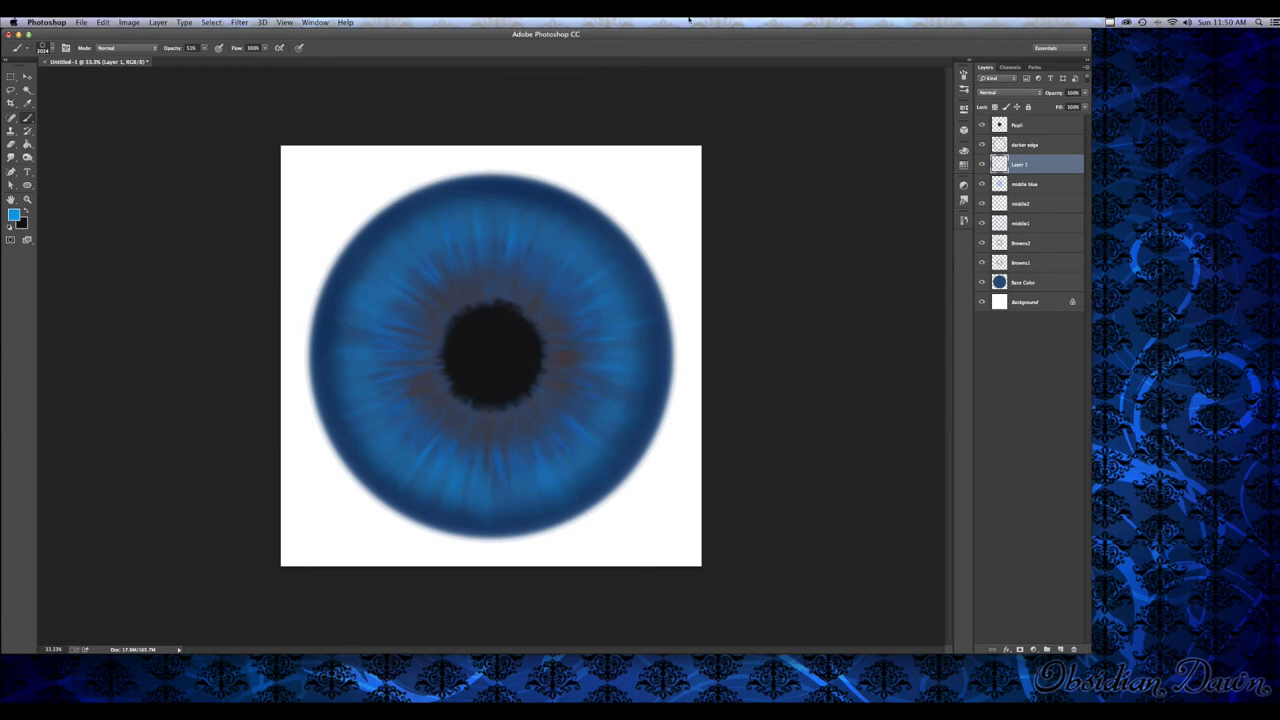
left_click(1010, 92)
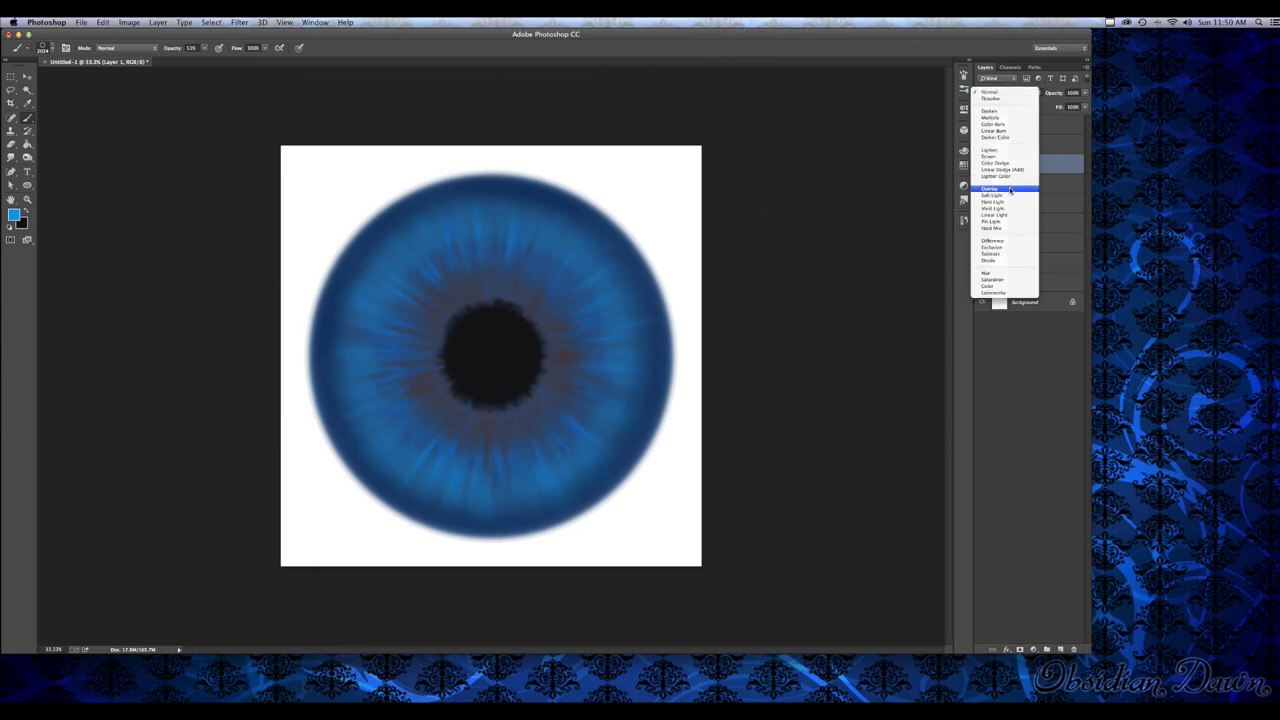
left_click(1010, 189)
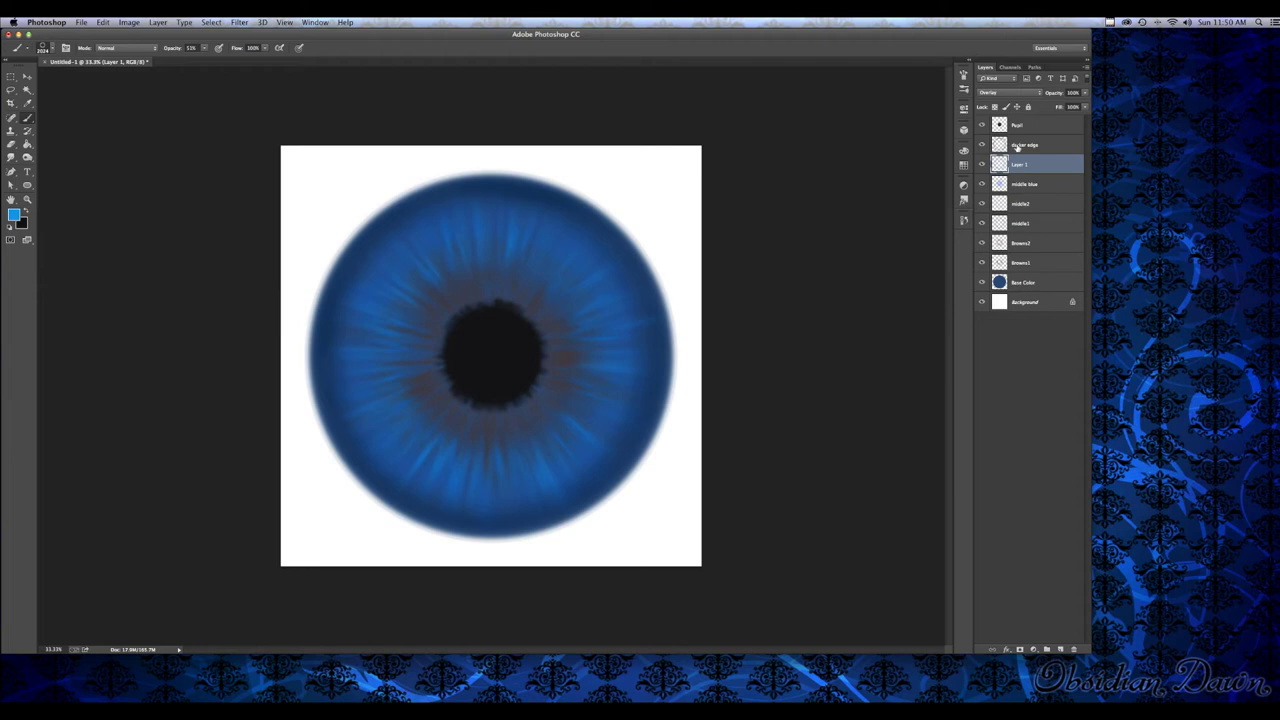
Try the Lighten, Multiply, Color Burn, Color and Luminosity blend modes on Layer 1 and return it to Overlay
left_click(1010, 93)
scroll(1012, 95, "up", 3)
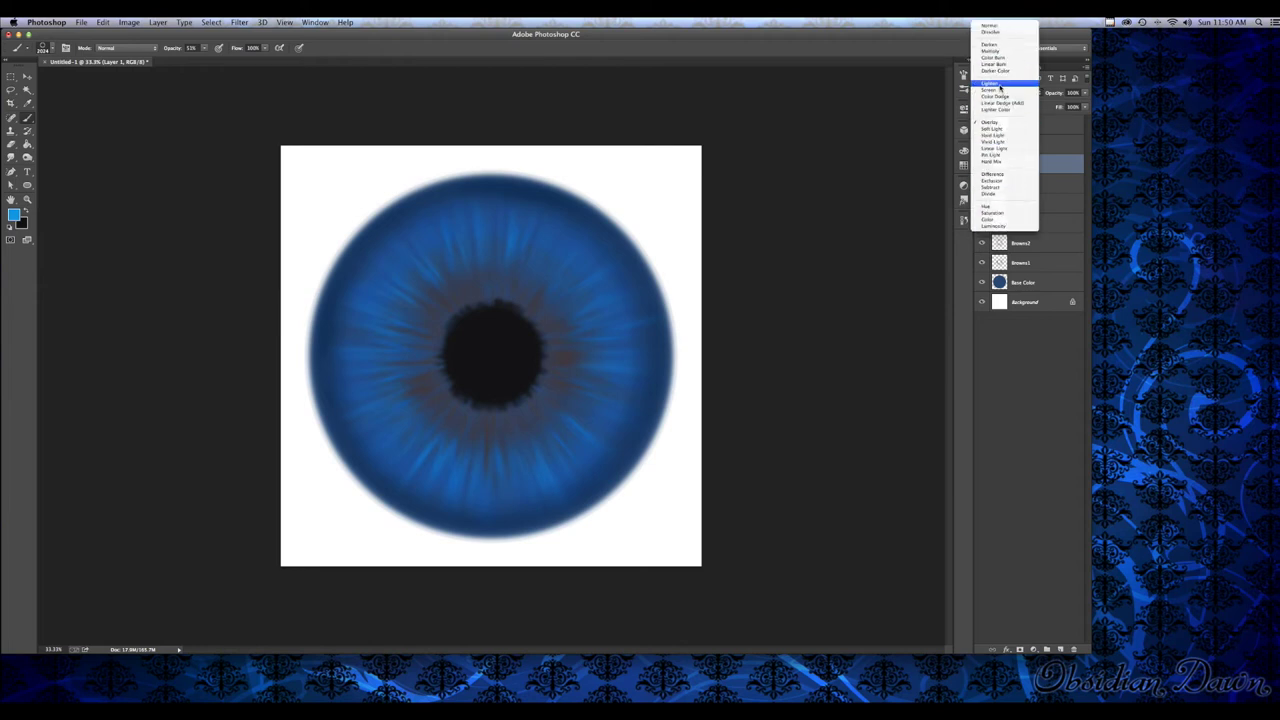
left_click(999, 87)
left_click(1012, 93)
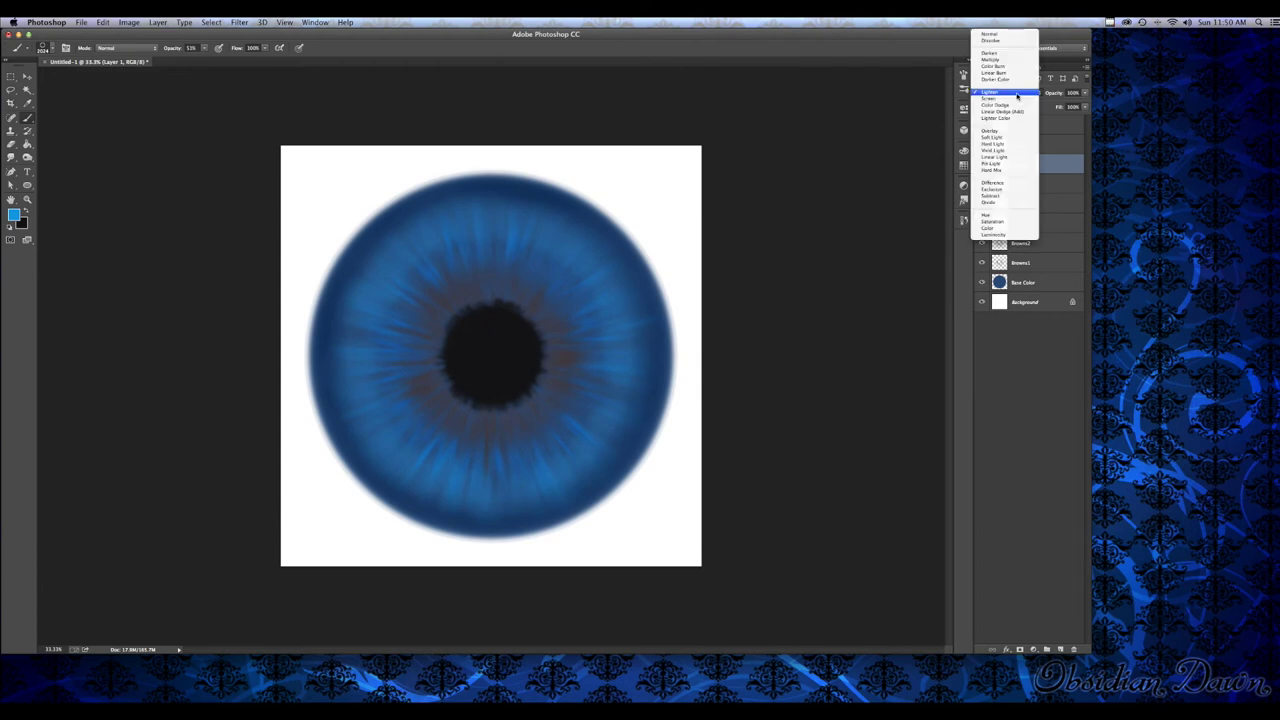
left_click(998, 61)
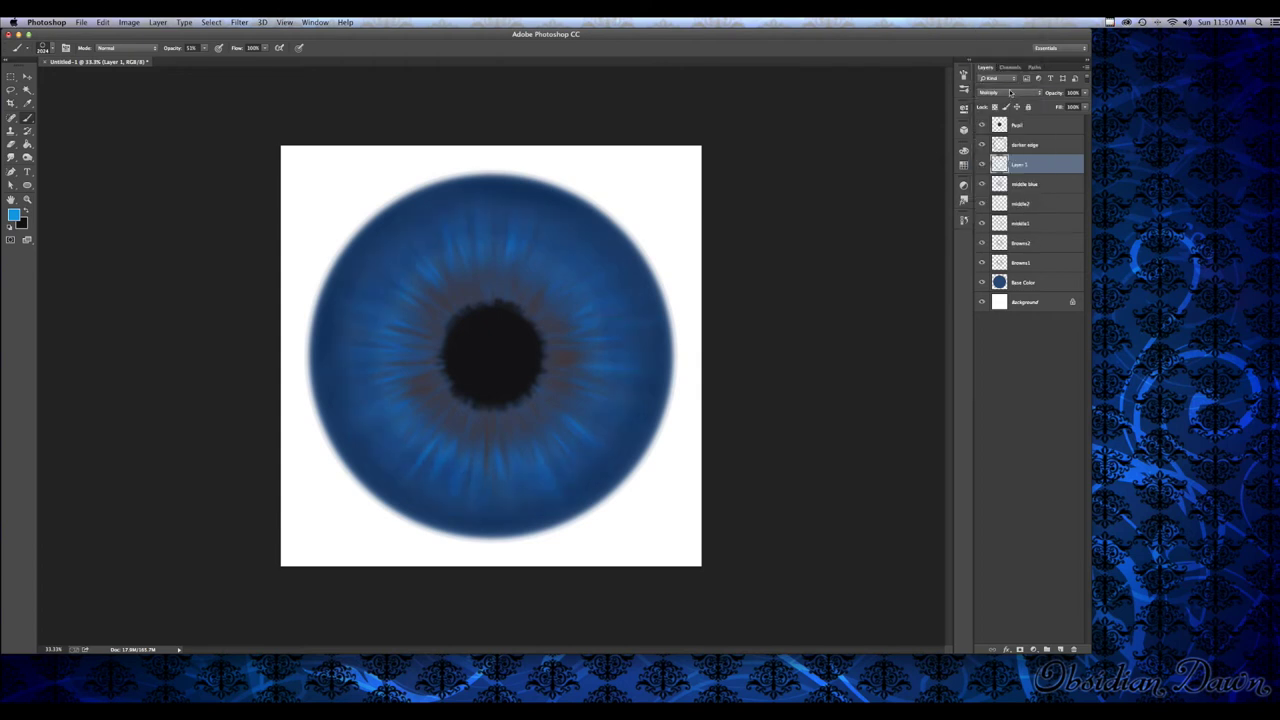
left_click(1010, 92)
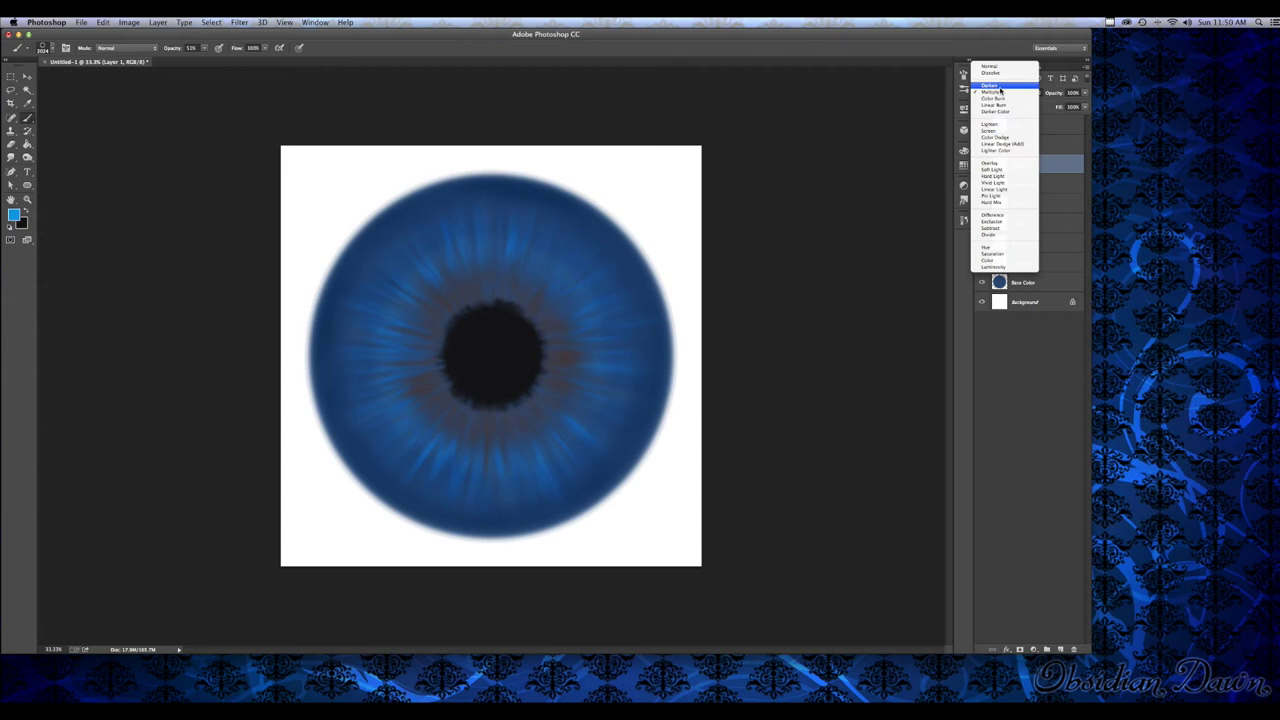
left_click(999, 98)
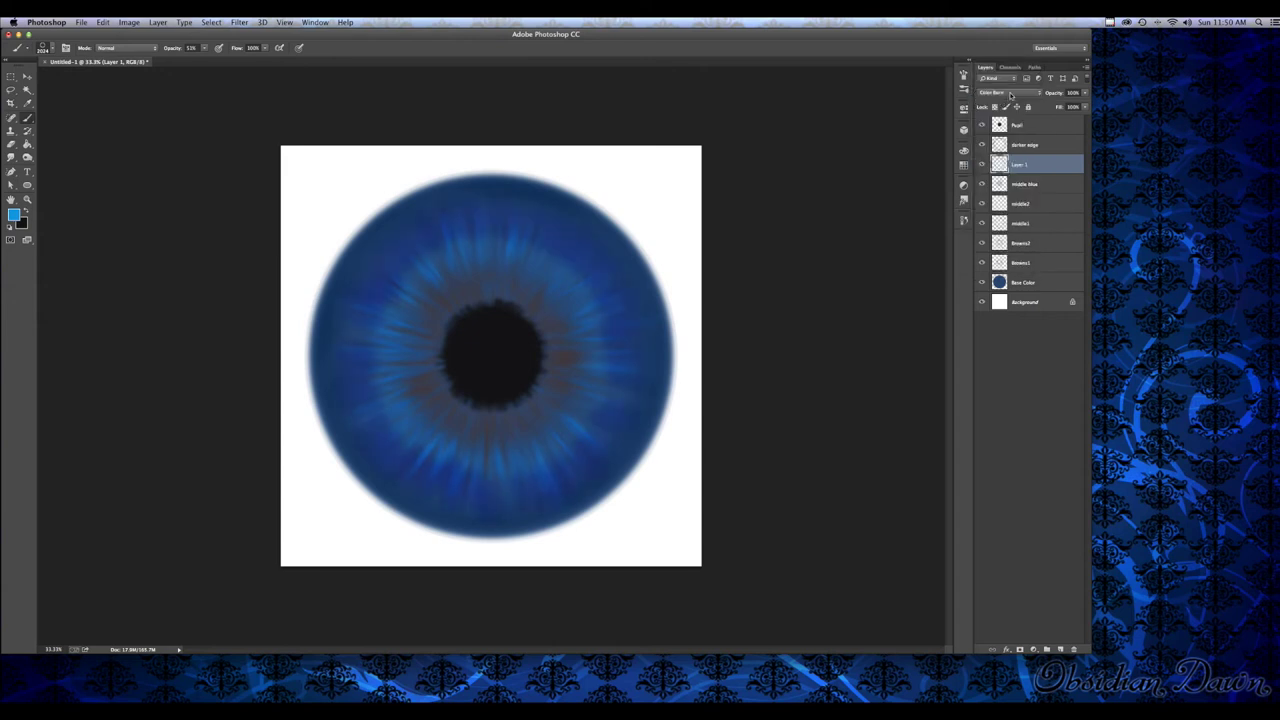
left_click(1010, 93)
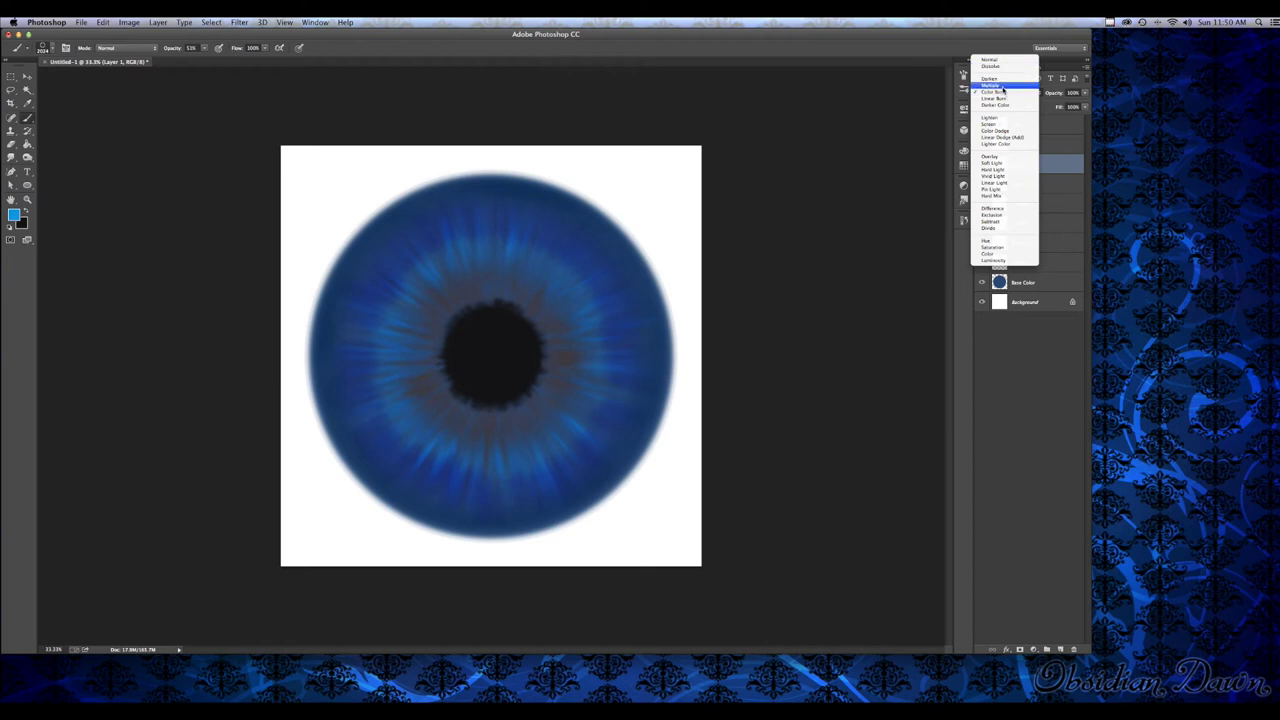
left_click(1003, 88)
left_click(1012, 94)
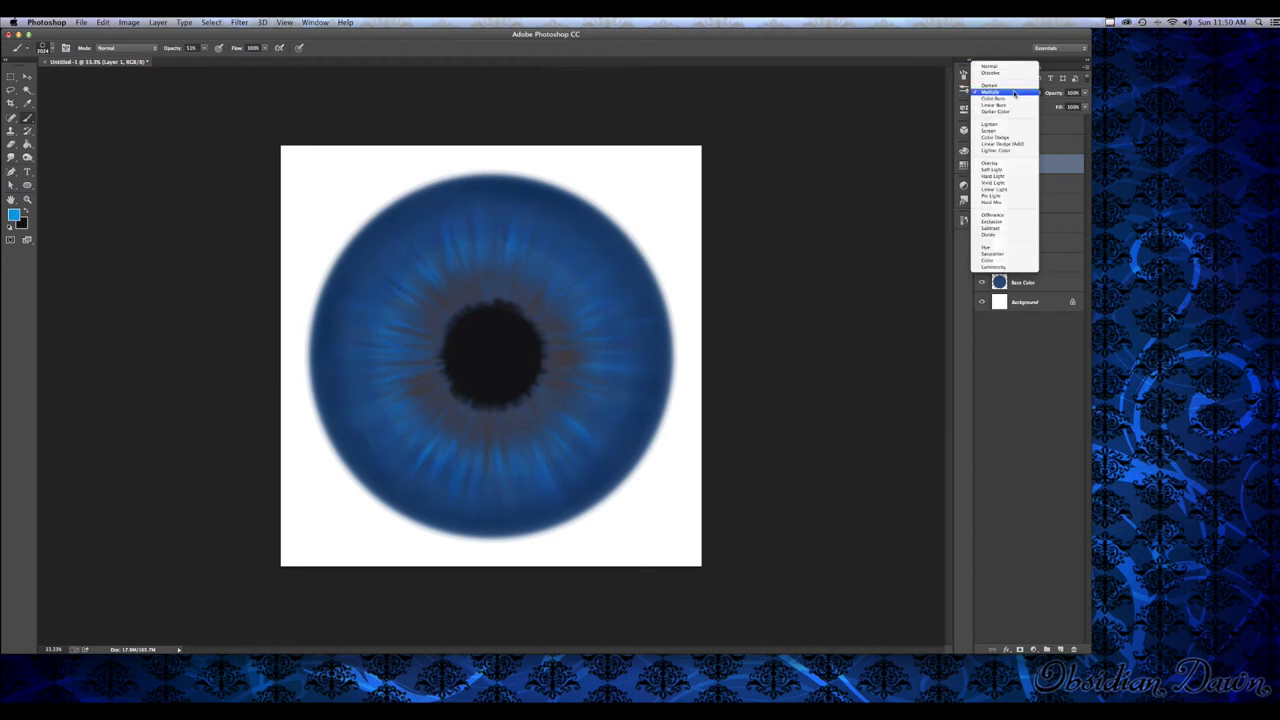
left_click(1004, 261)
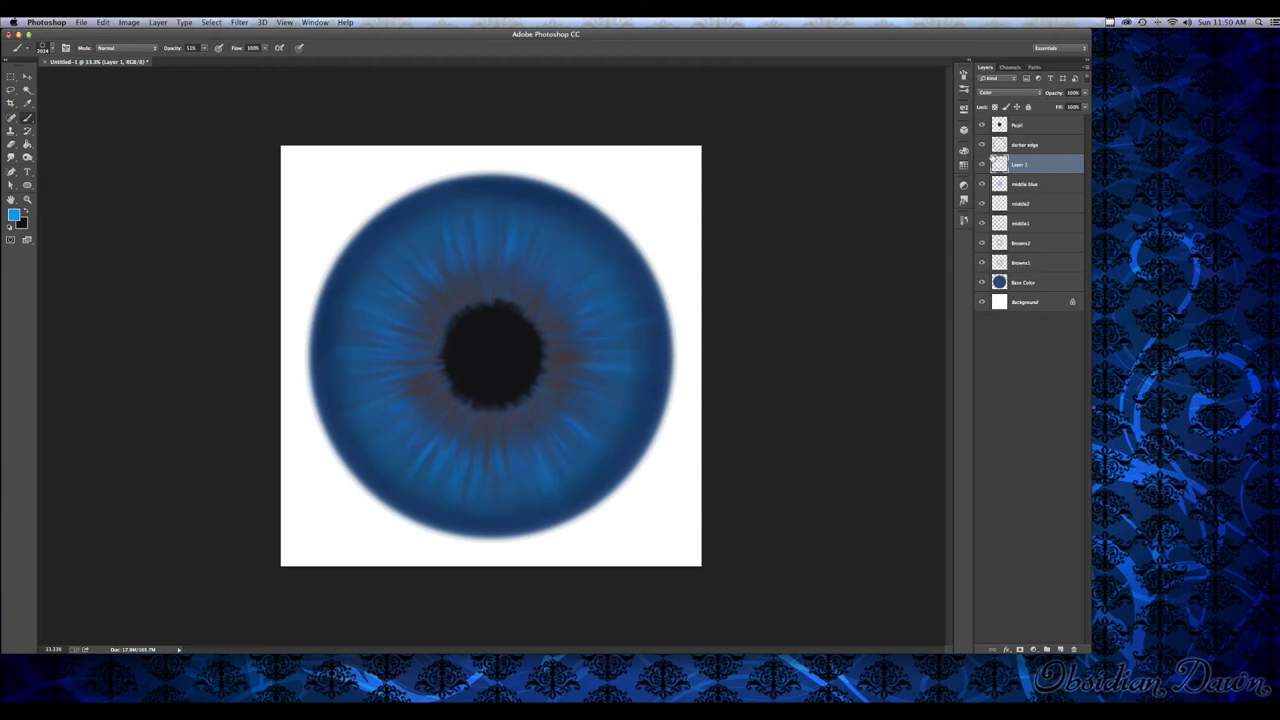
left_click(1018, 92)
left_click(1014, 99)
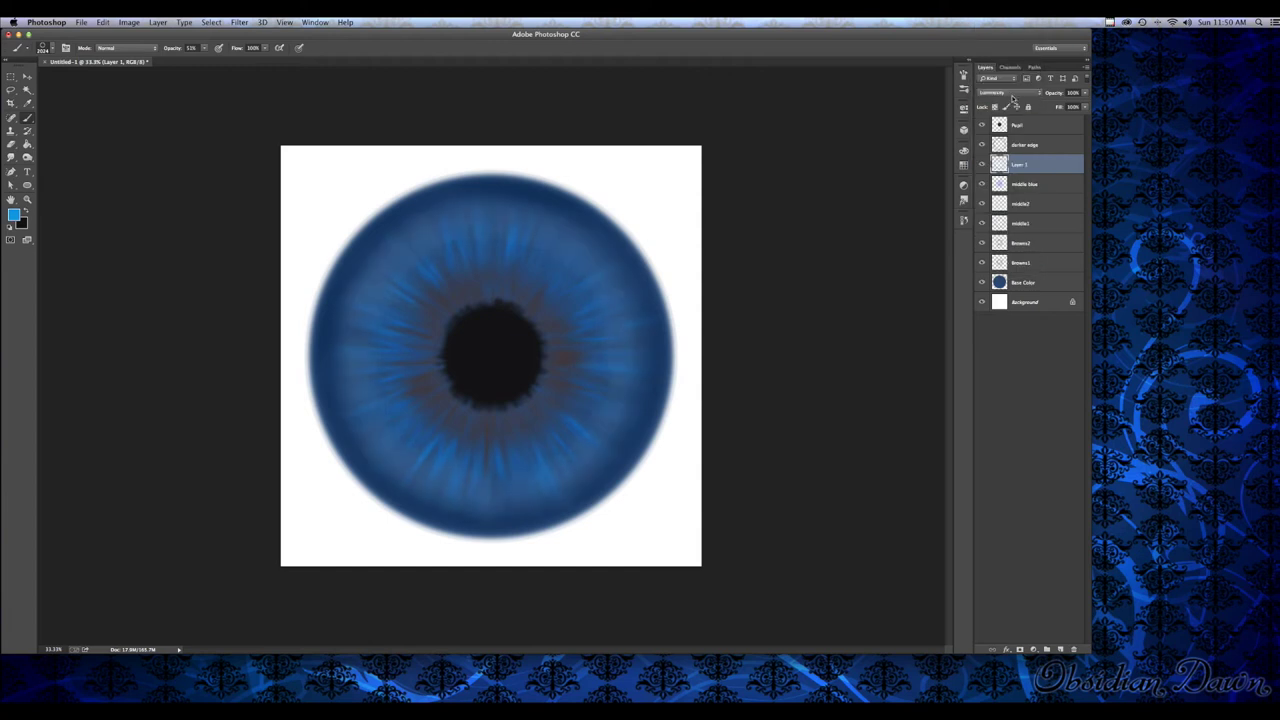
left_click(1024, 93)
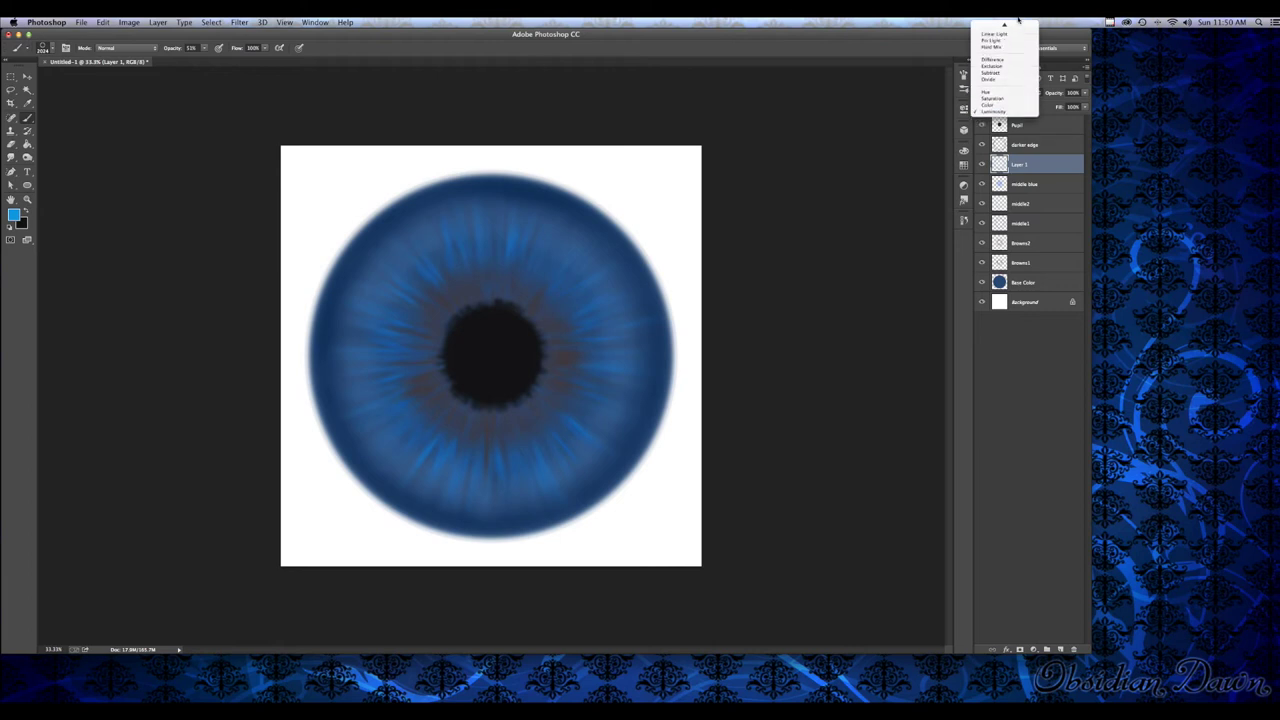
left_click(990, 86)
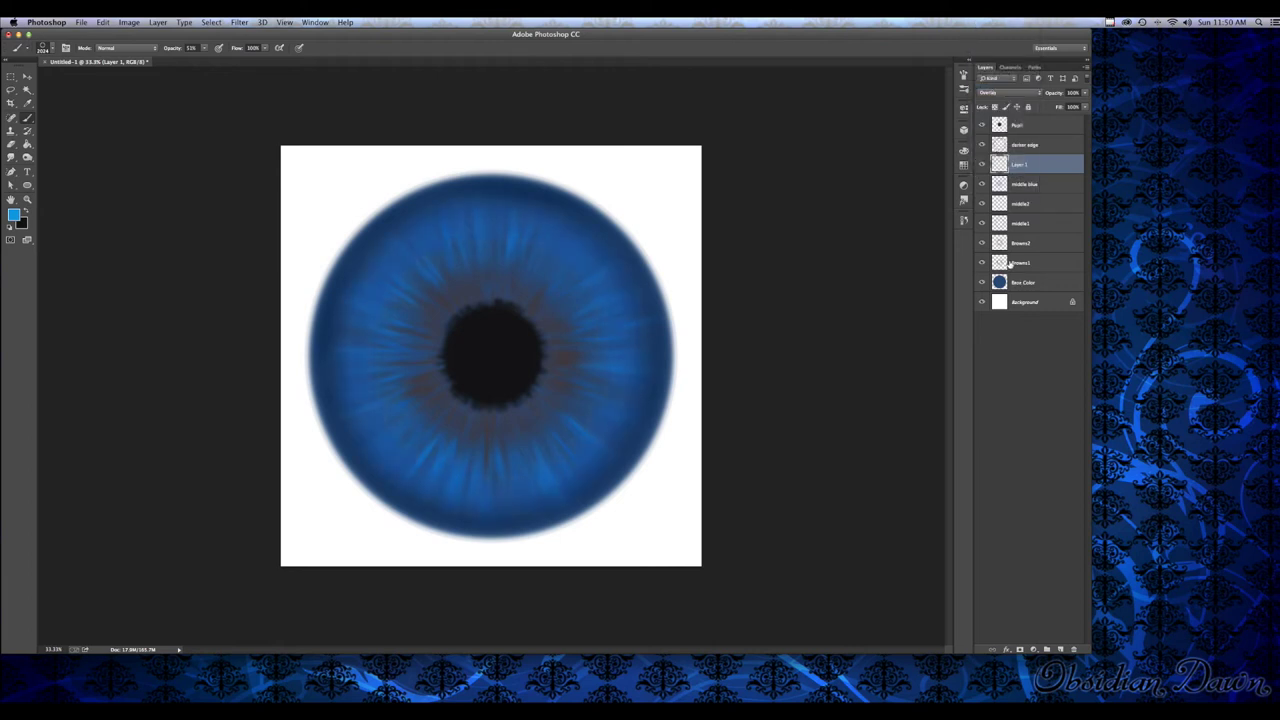
Rename the bright blue ring layer to outer1
double_click(1020, 165)
type("outer1")
key("Return")
Create a new layer above outer1 and choose the 1253 px textured brush
left_click(1060, 649)
left_click(46, 48)
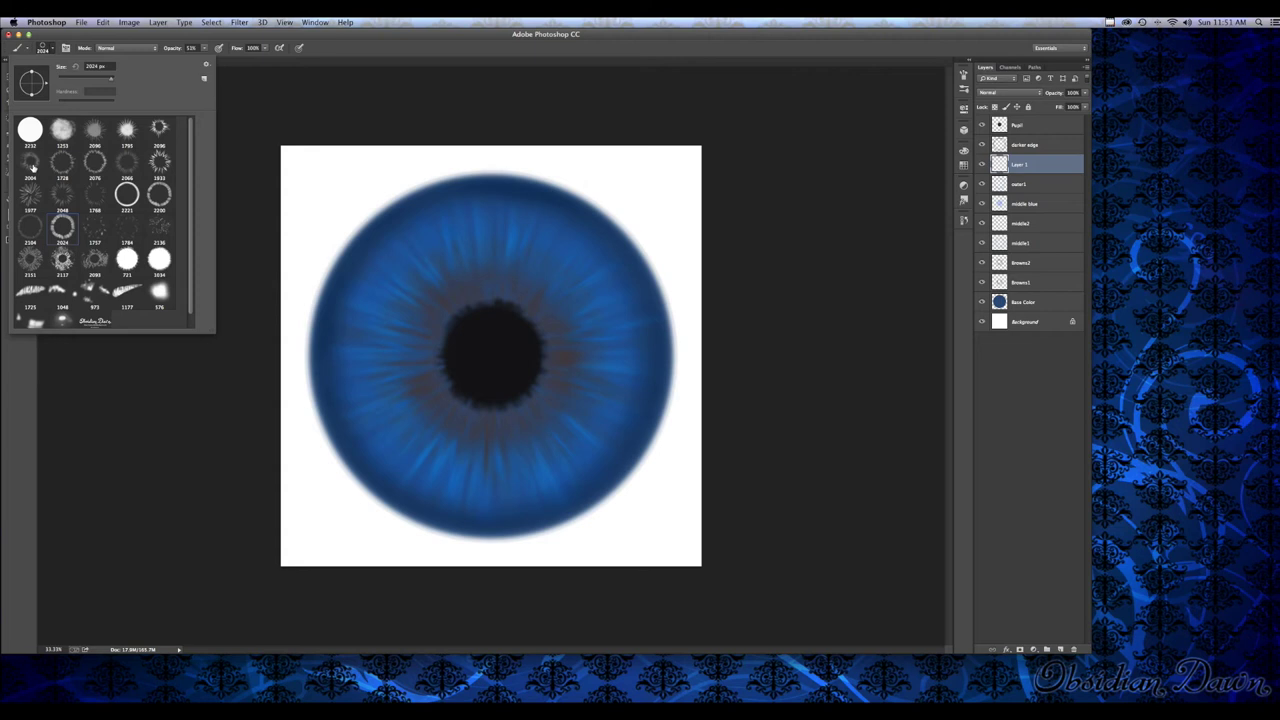
left_click(61, 132)
left_click(50, 49)
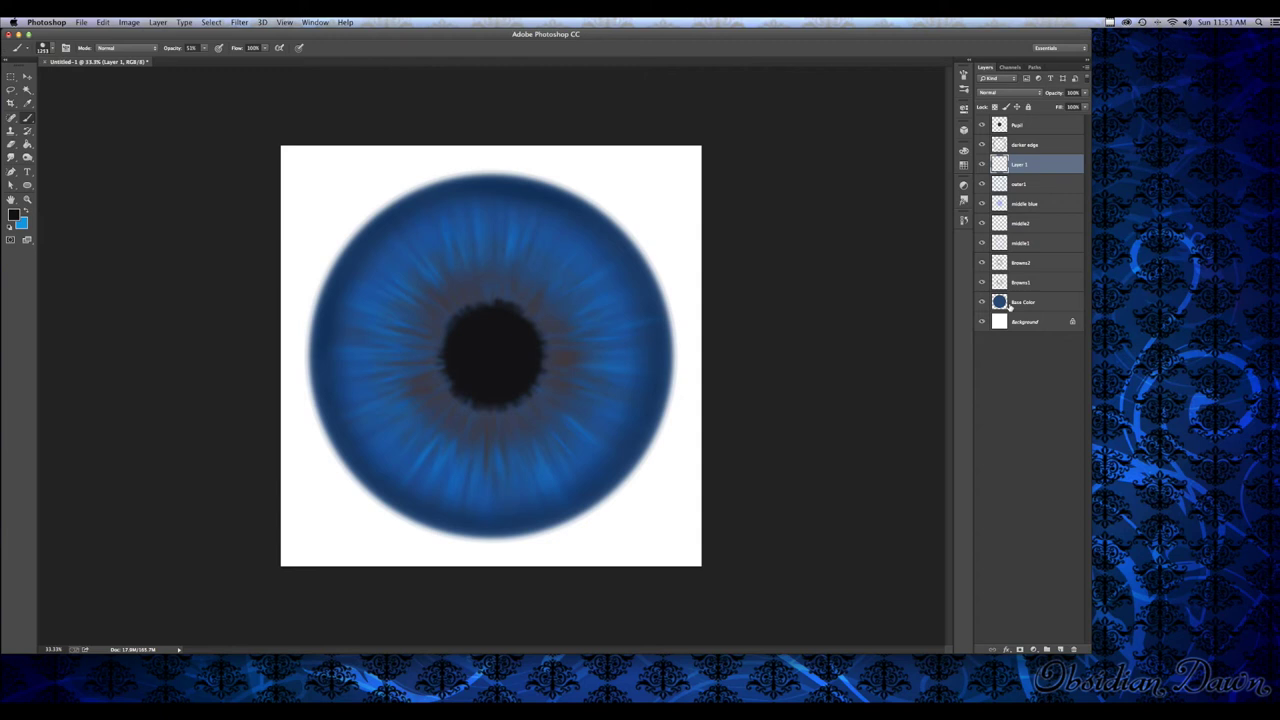
Stamp the 1253 px textured brush in near-black around the pupil on a new layer above darker edge
left_click(1026, 146)
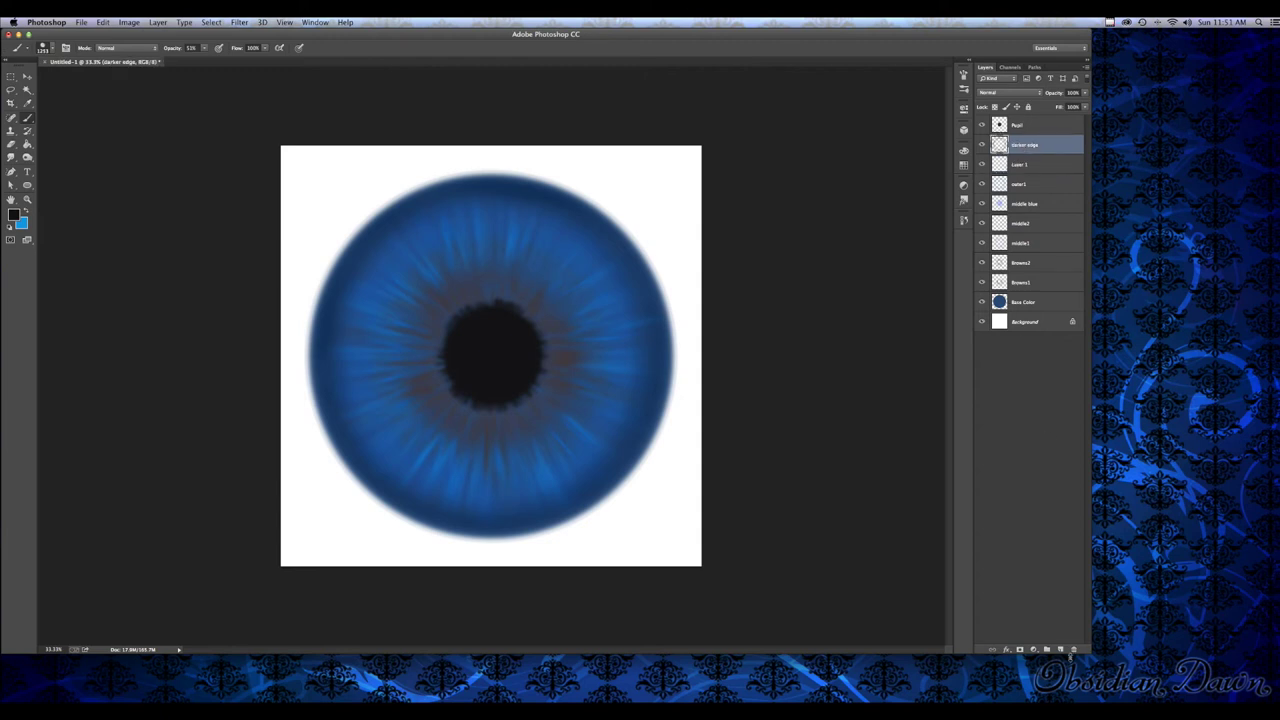
left_click(1060, 649)
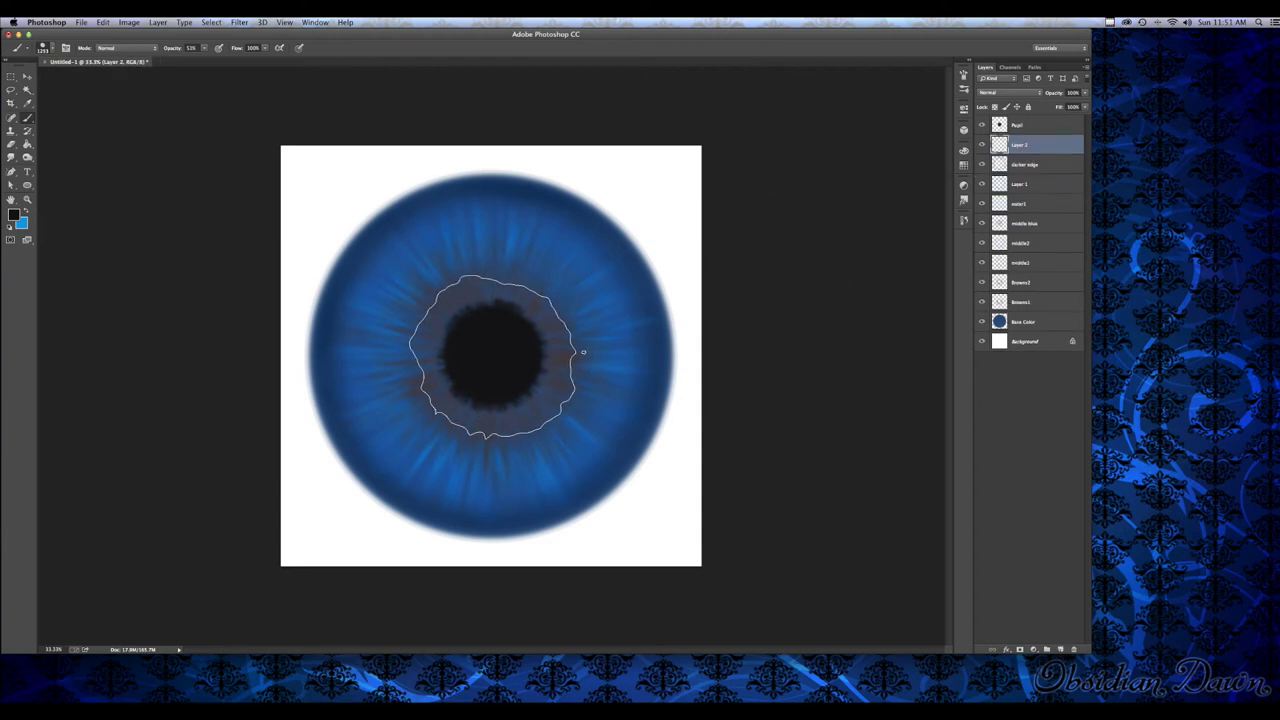
key("alt+BackSpace")
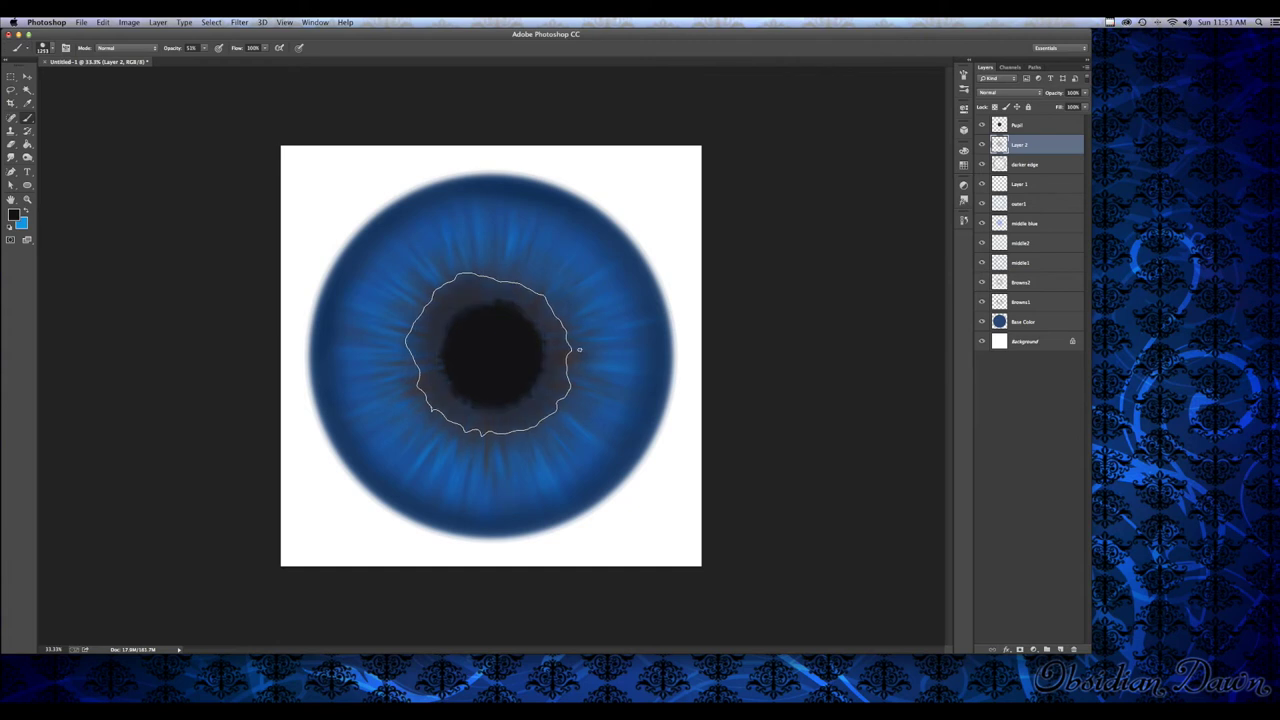
key("ctrl+d")
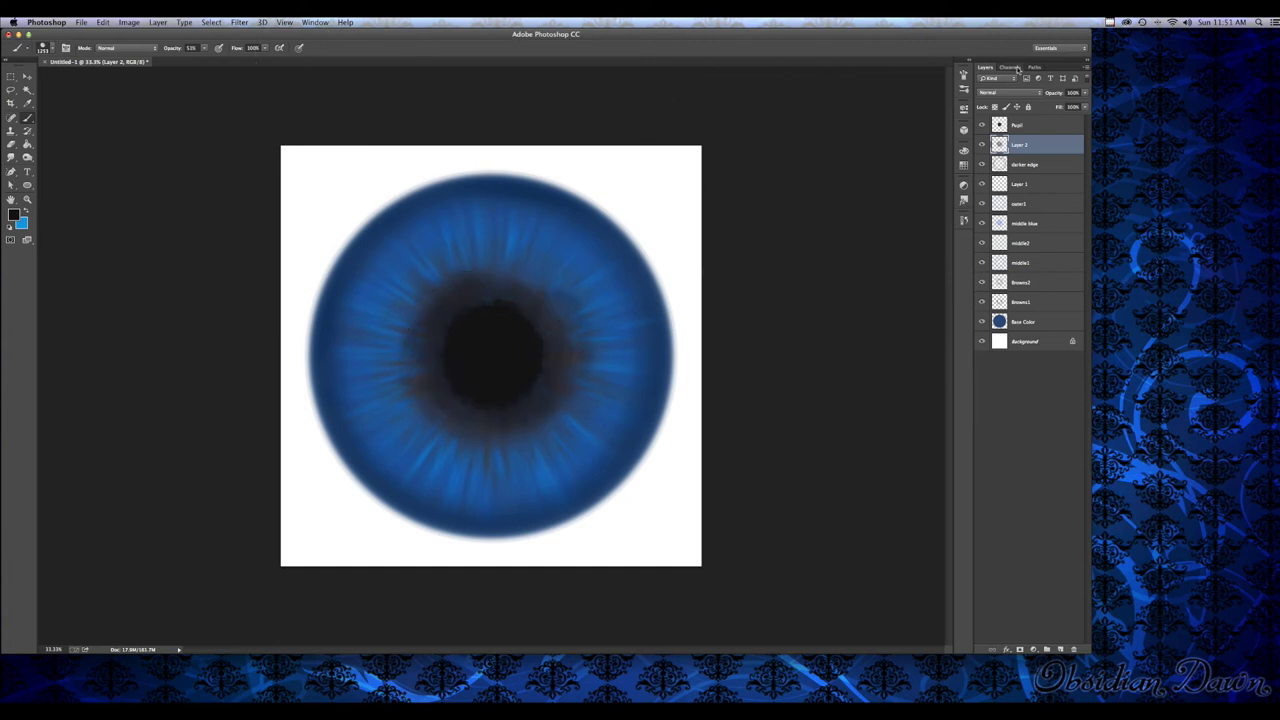
Set Layer 2's blend mode to Multiply and try a lower layer opacity
left_click(1030, 94)
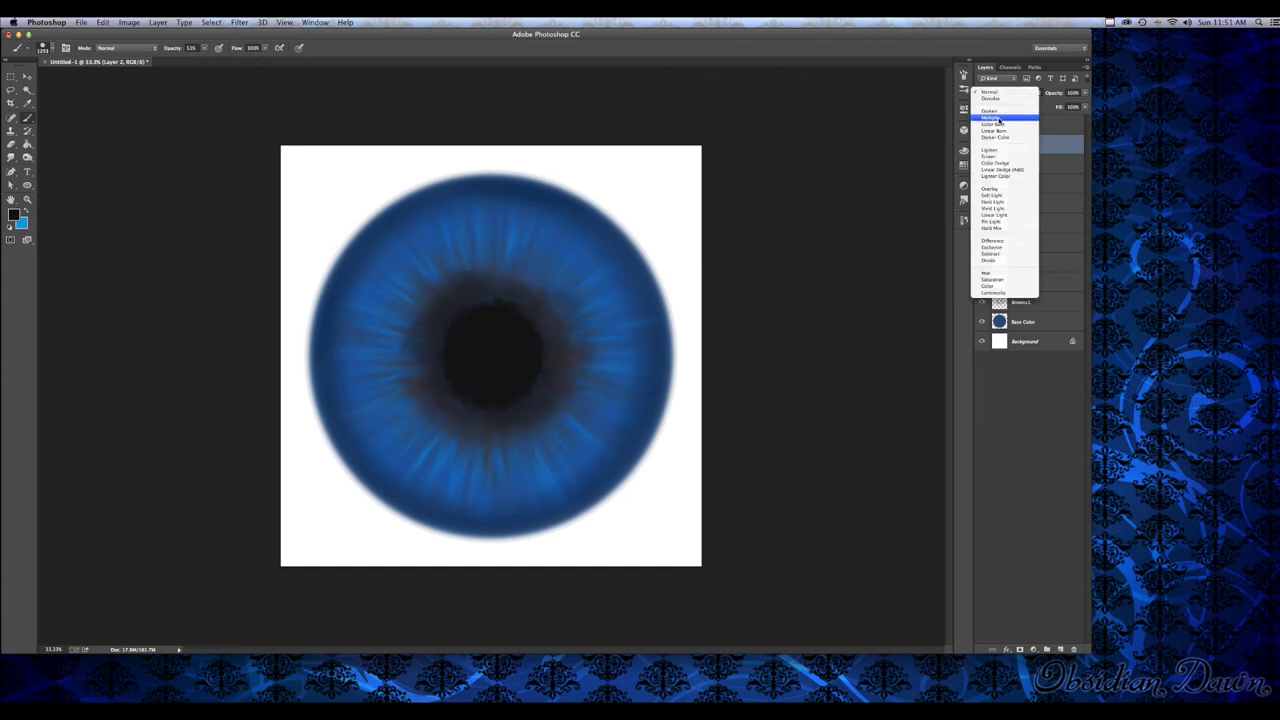
left_click(998, 119)
left_click(1084, 93)
left_click_drag(1082, 105, 1052, 105)
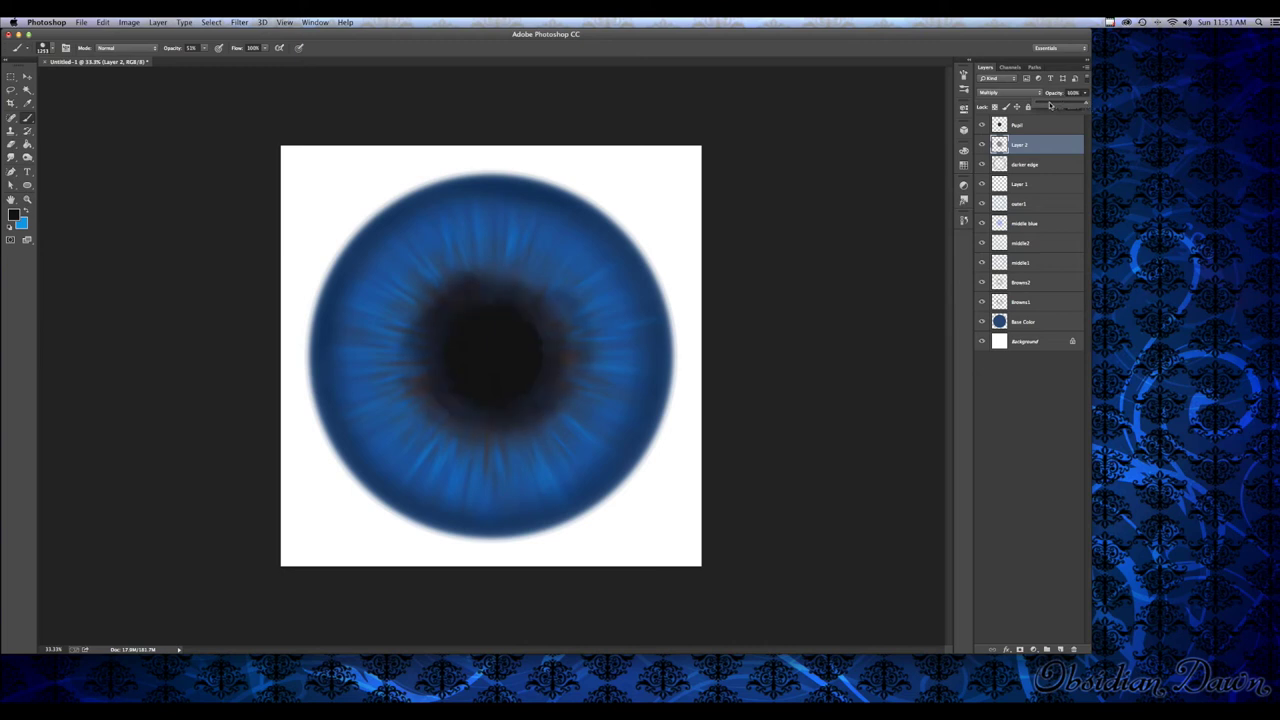
Hide Layer 2 and stamp the textured brush in dark blue #0b284d around the pupil on a new layer
left_click(1060, 649)
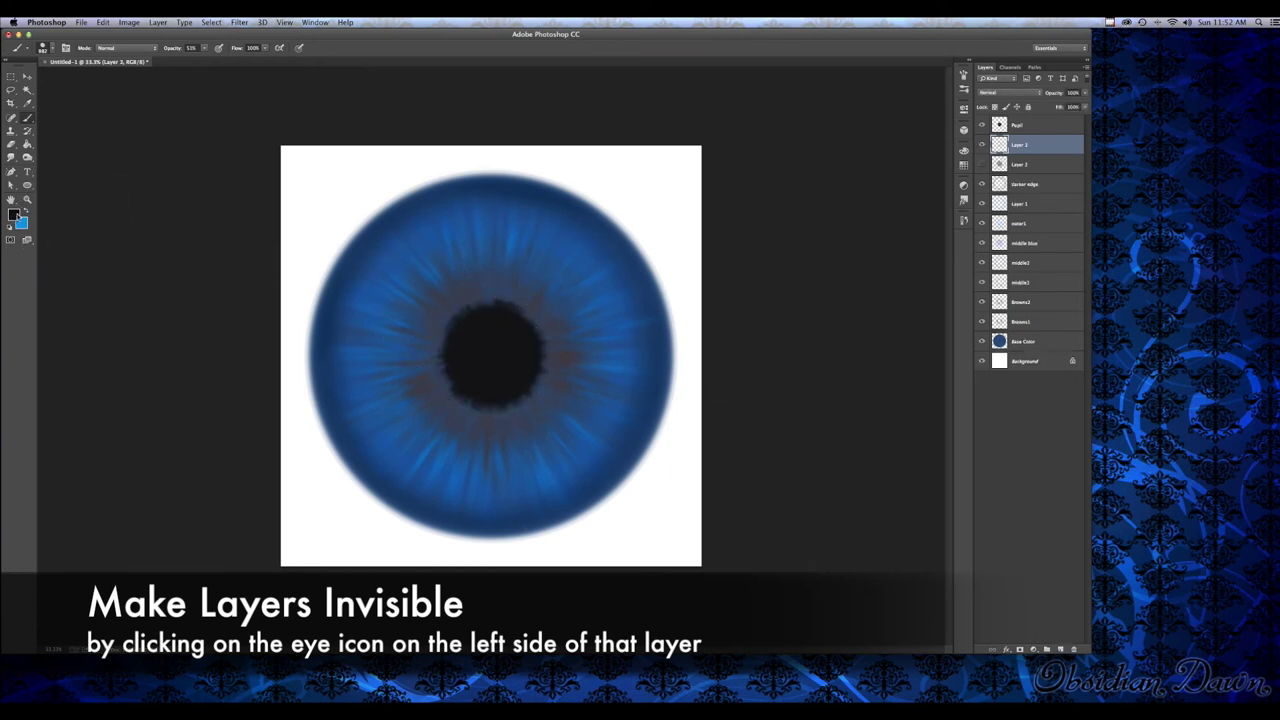
left_click(14, 214)
left_click(640, 270)
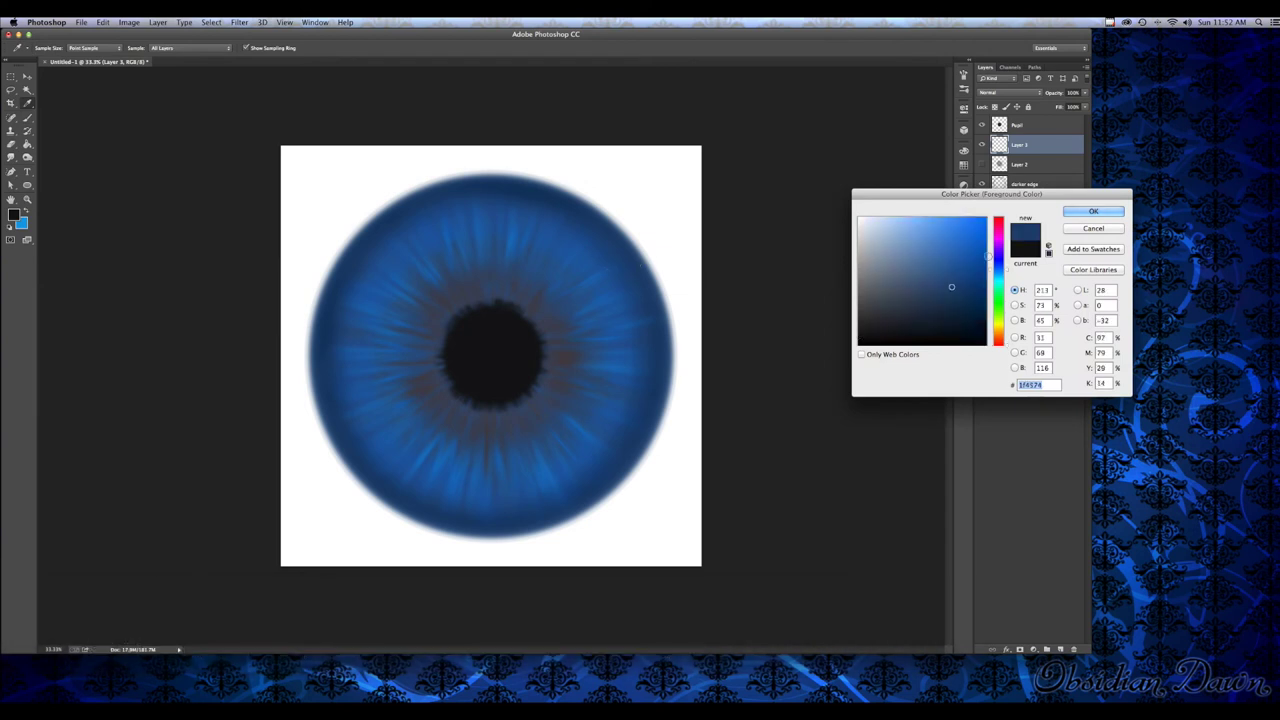
key("Return")
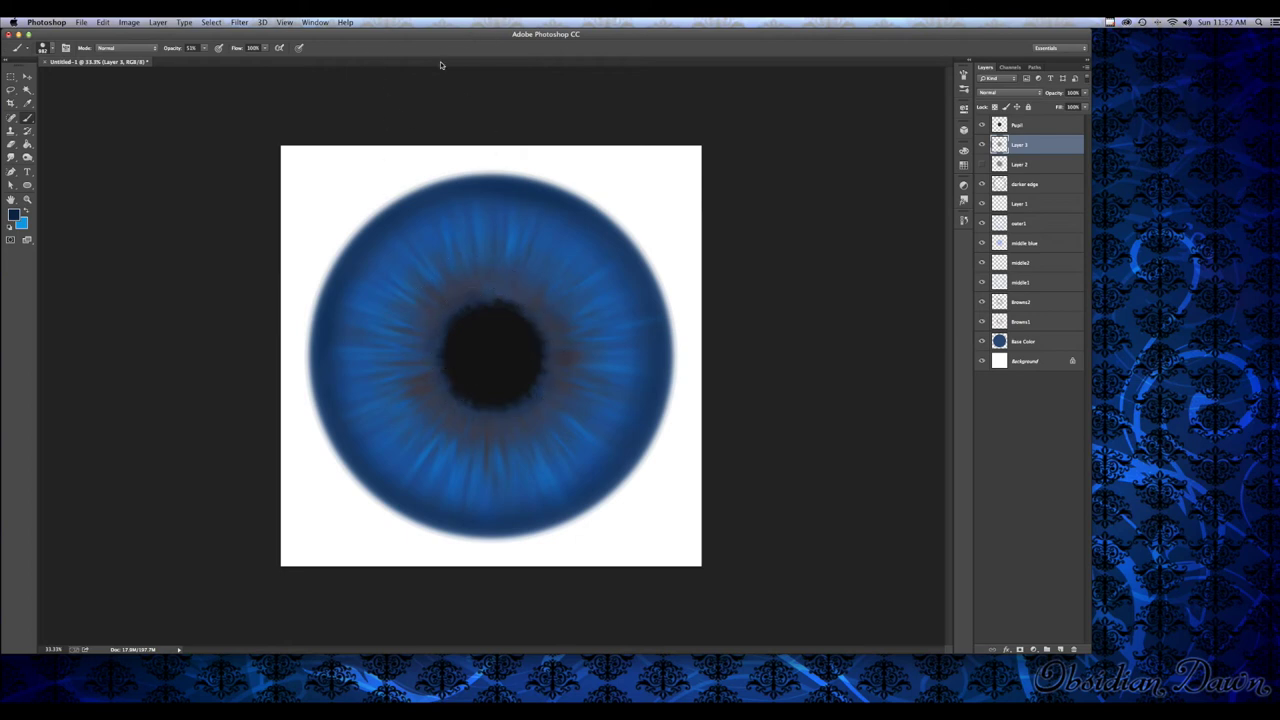
Stamp the textured brush at 952 px in darker blue #051324 around the pupil and lower Layer 3's opacity to about 66%
left_click(14, 213)
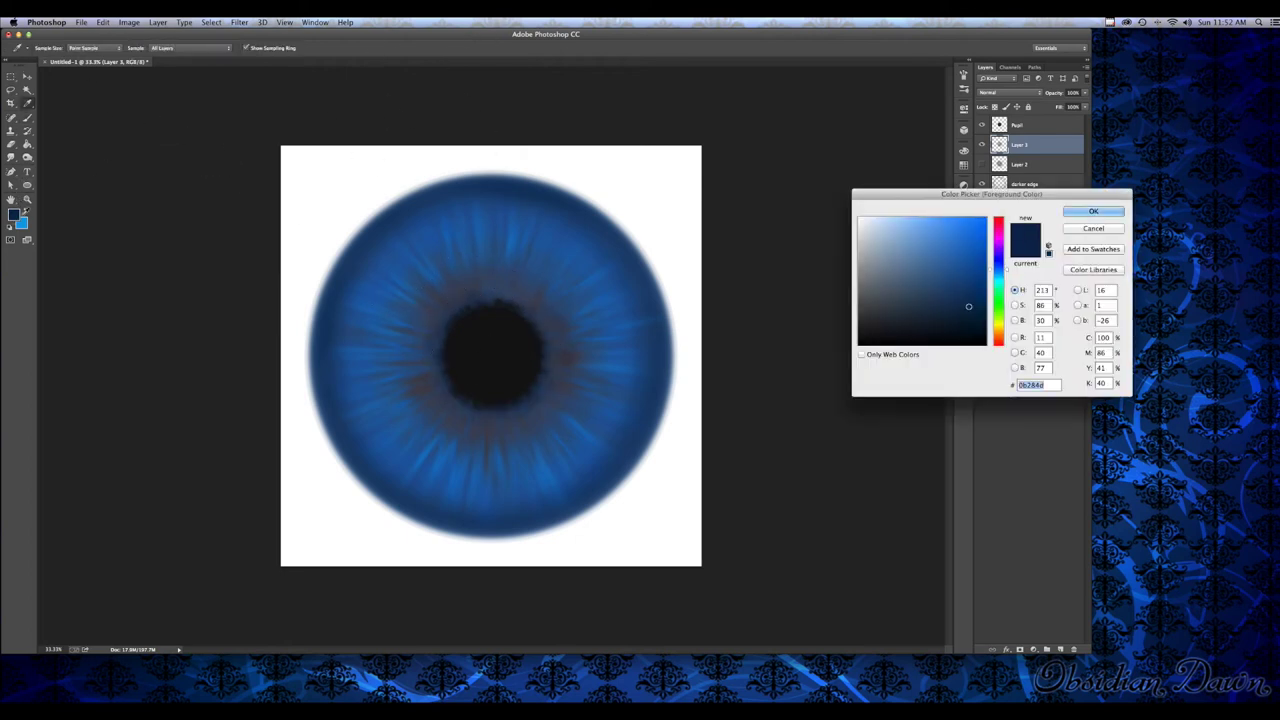
left_click(1093, 211)
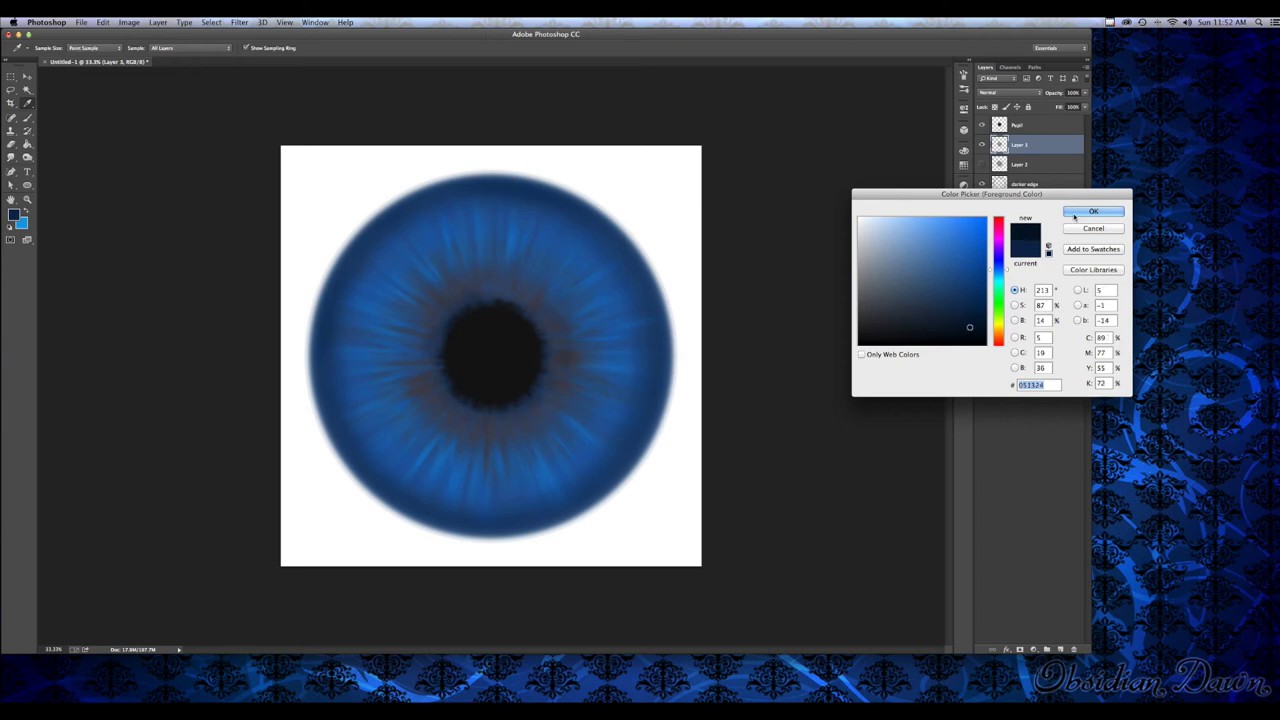
left_click(53, 50)
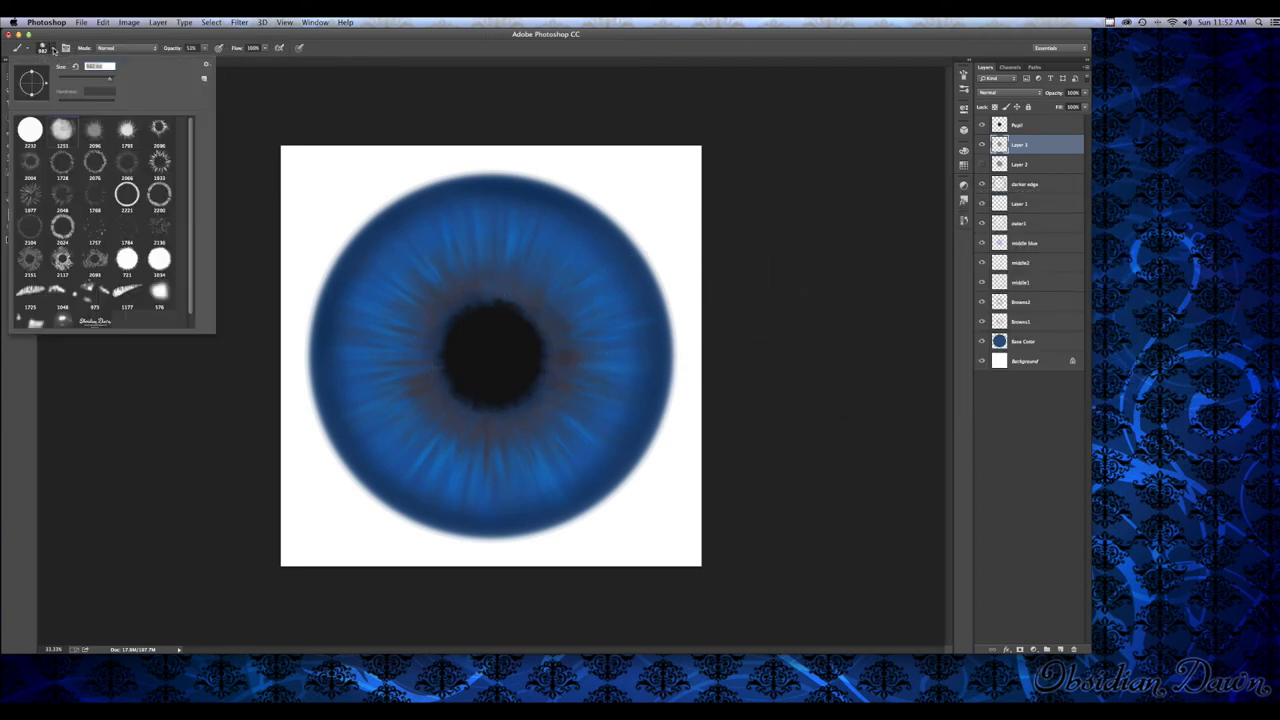
left_click(94, 66)
type("500")
key("Return")
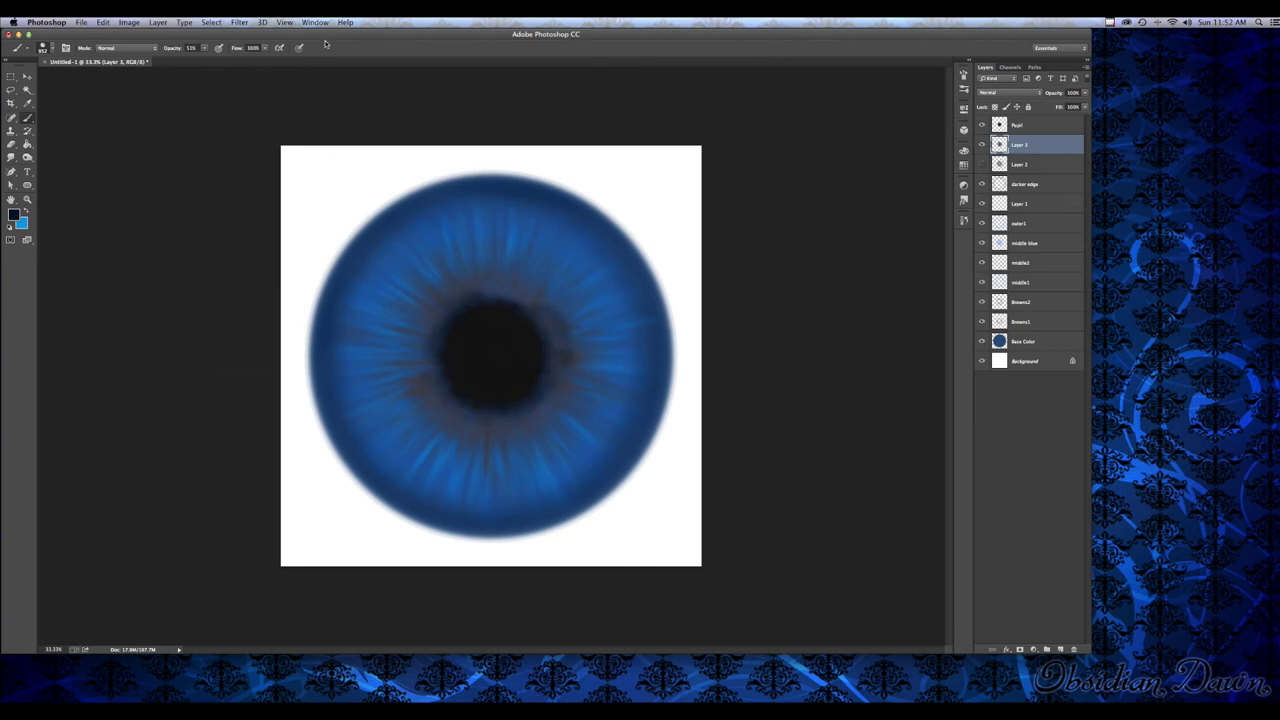
left_click_drag(1085, 93, 1070, 104)
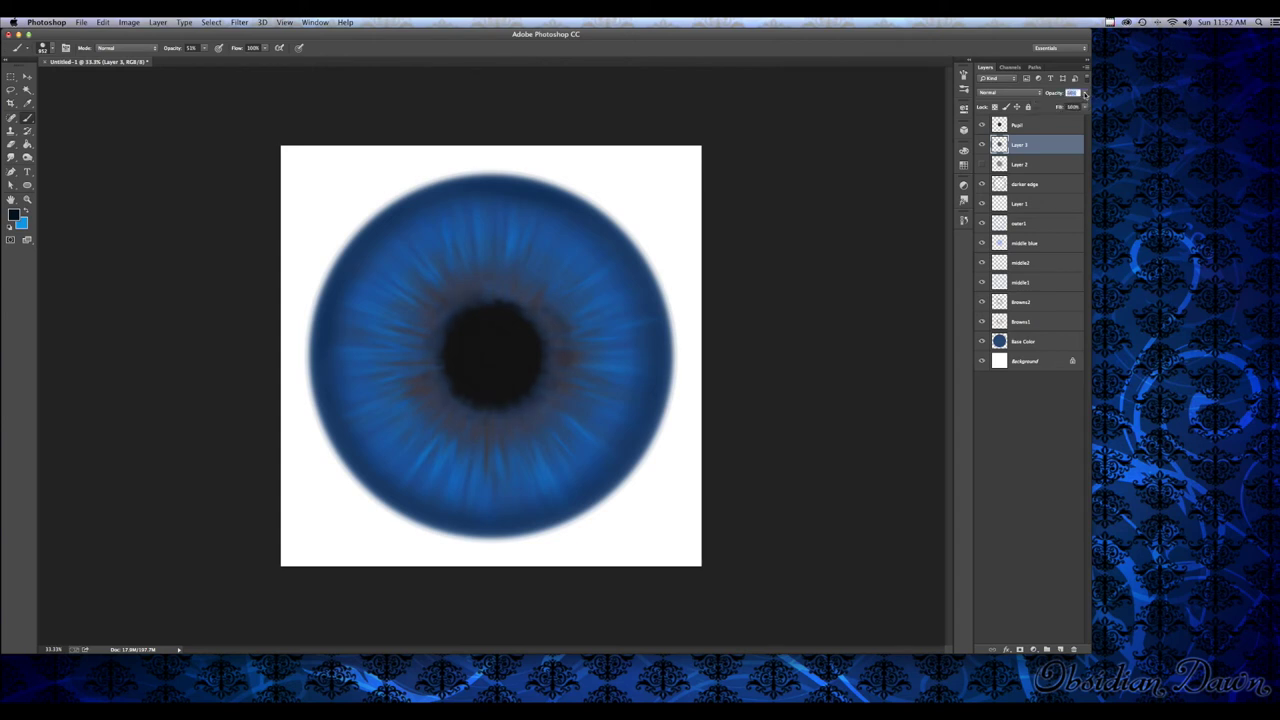
Create a new layer above Layer 3 and choose the 2151 px striations2 brush
left_click(1060, 649)
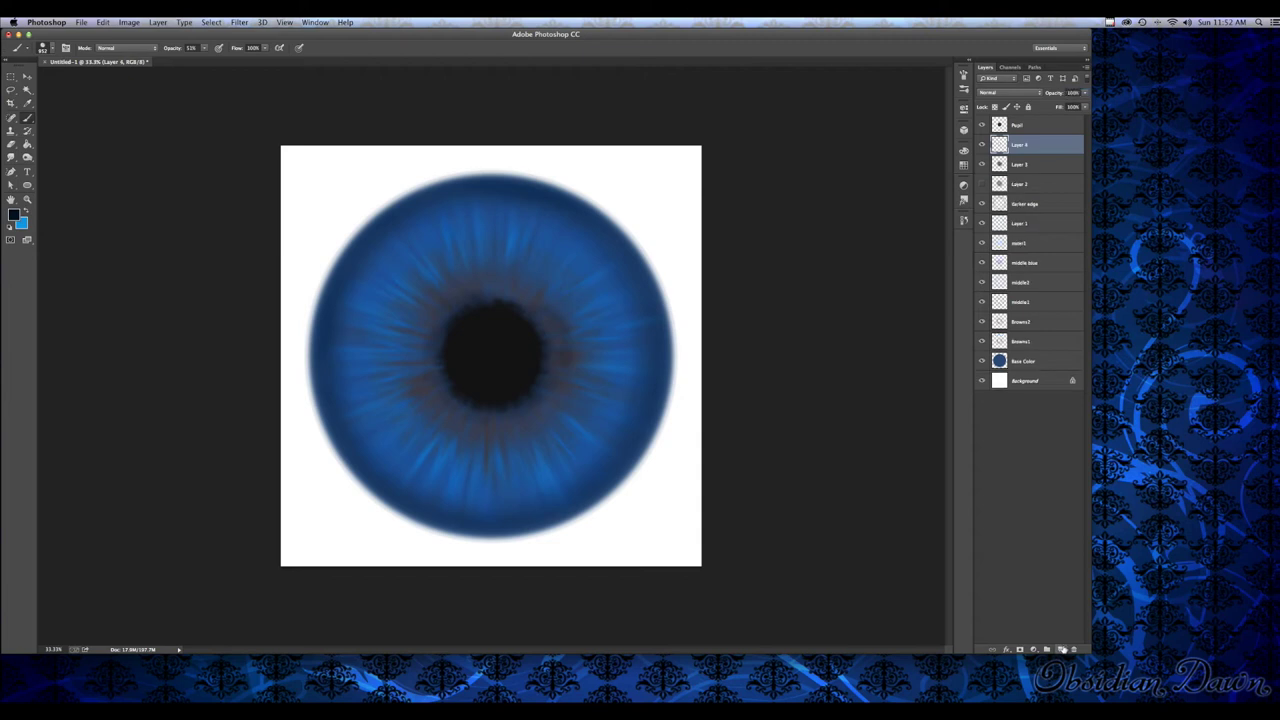
left_click(44, 48)
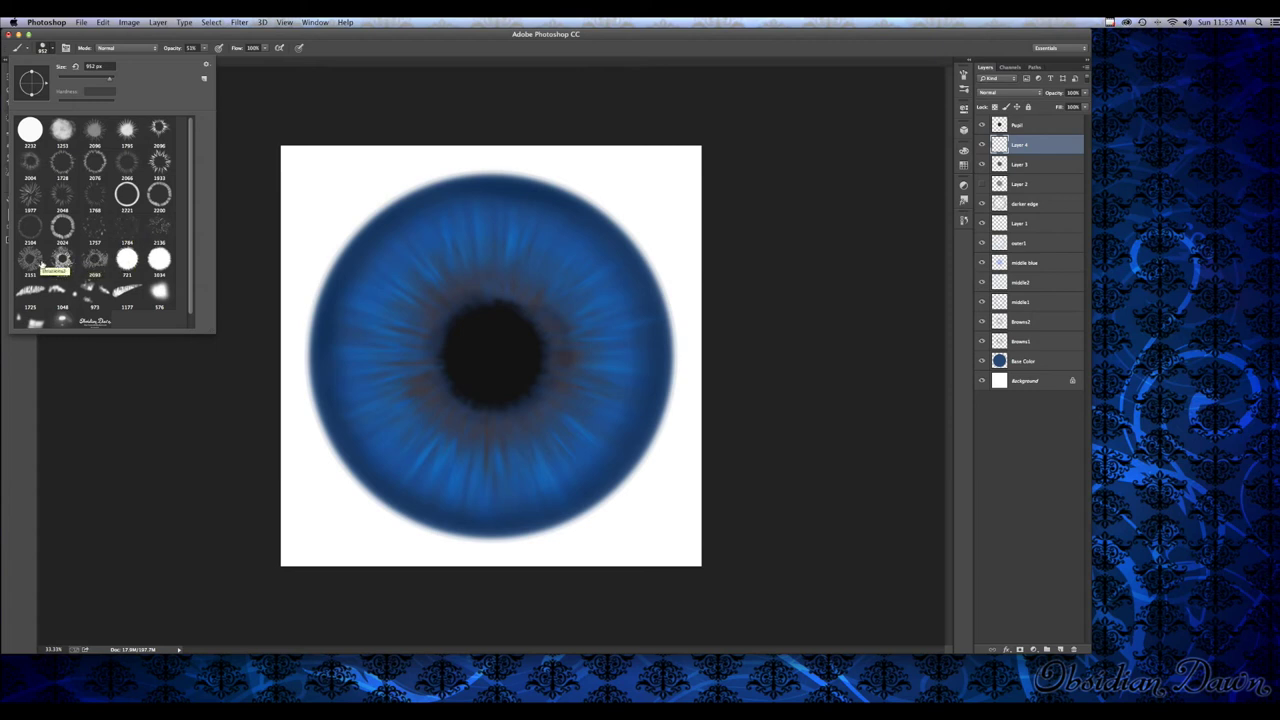
left_click(40, 263)
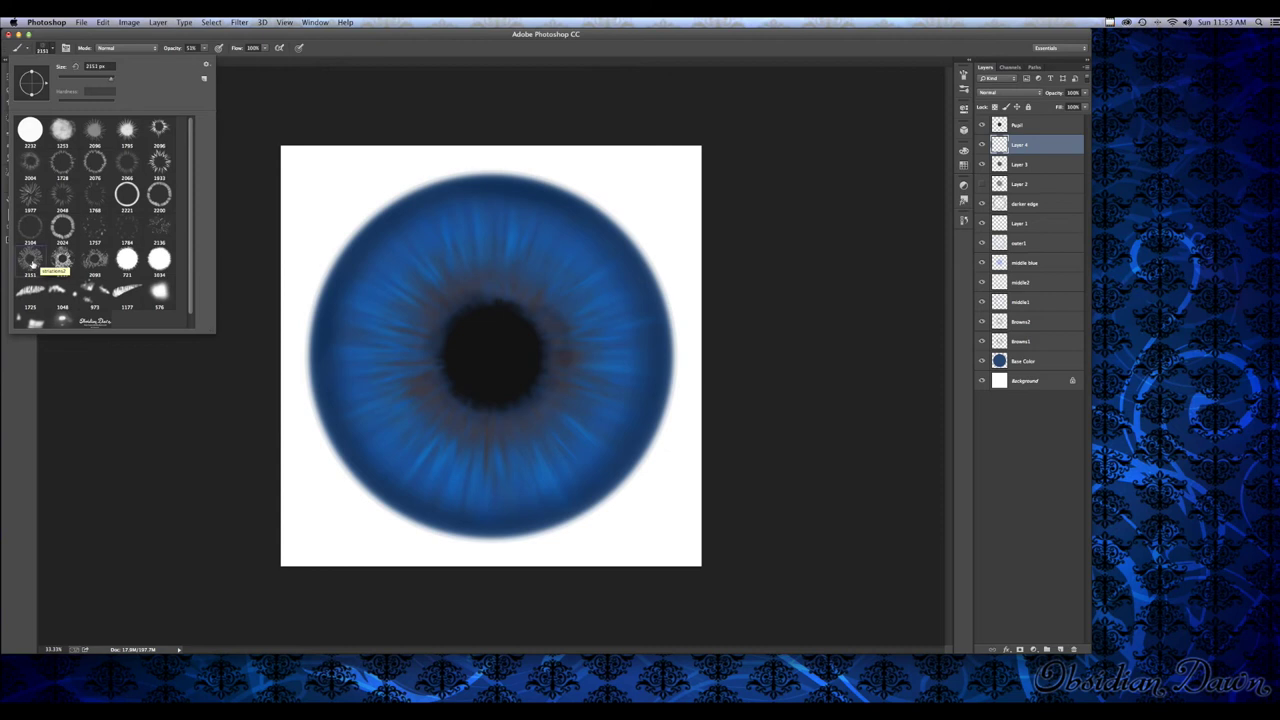
left_click(50, 48)
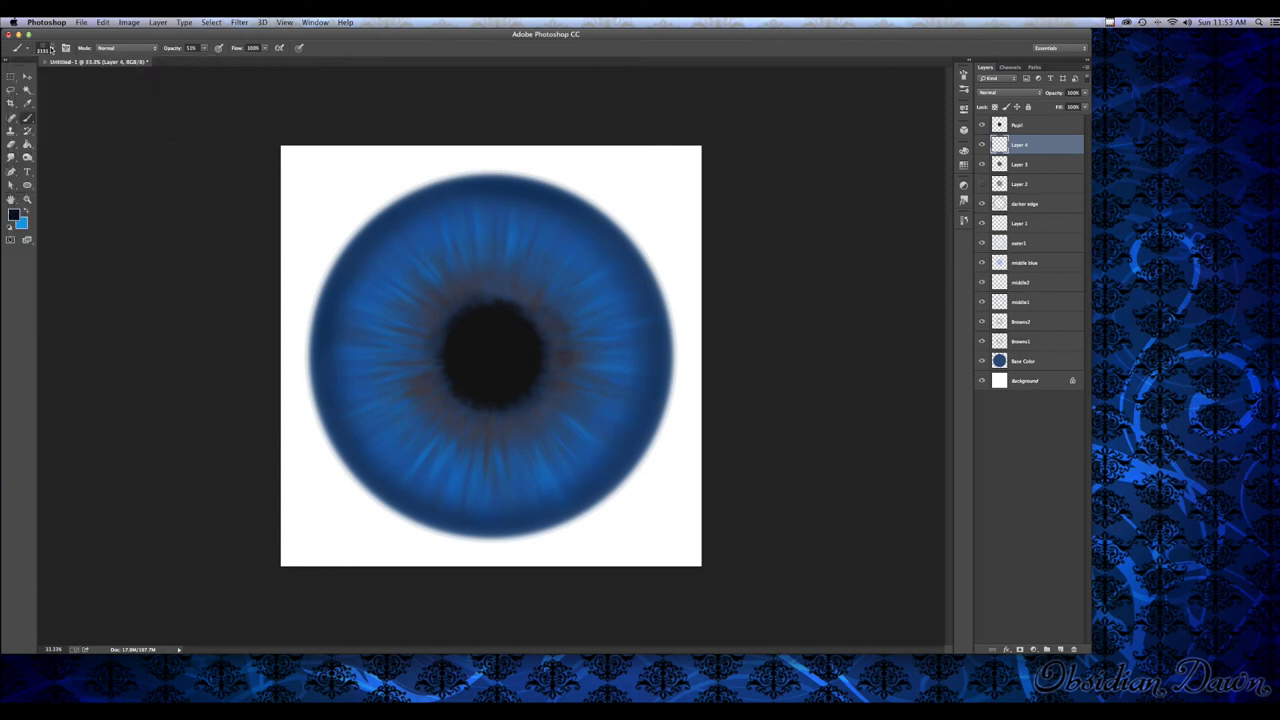
Swap the foreground and background colors and change the foreground to a deeper medium blue
left_click(27, 213)
left_click(14, 215)
left_click(579, 242)
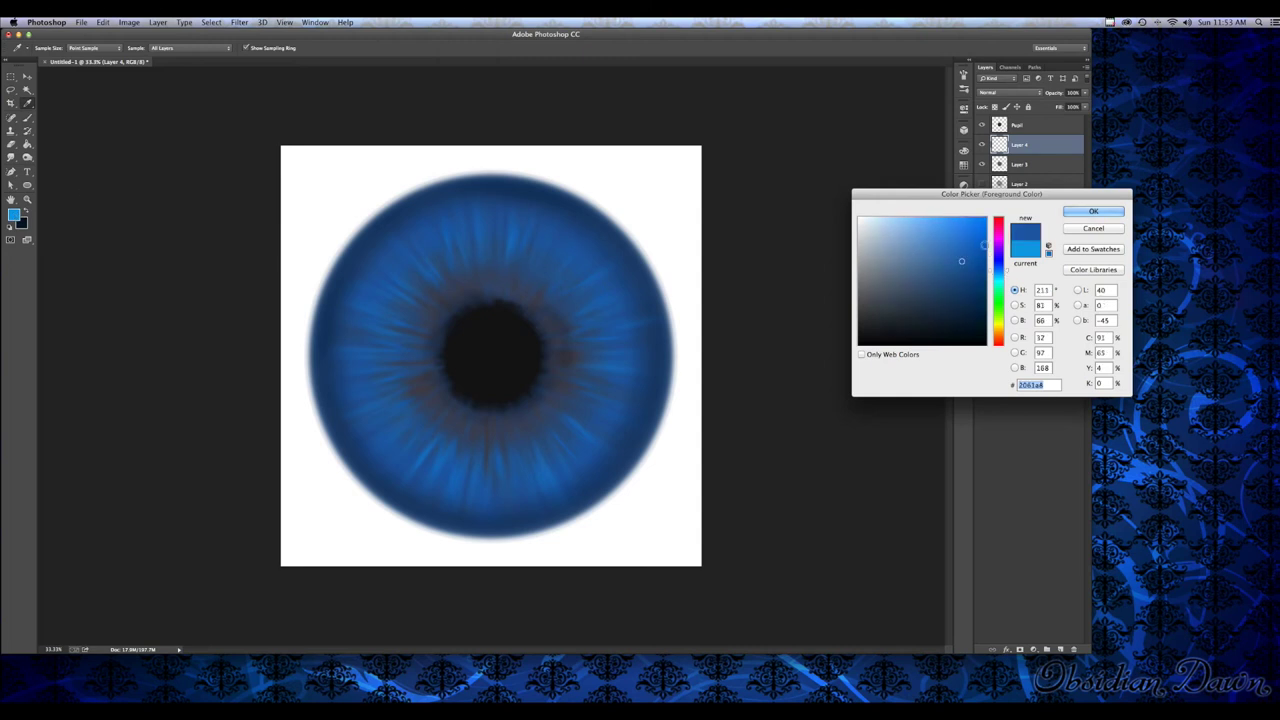
left_click(1066, 213)
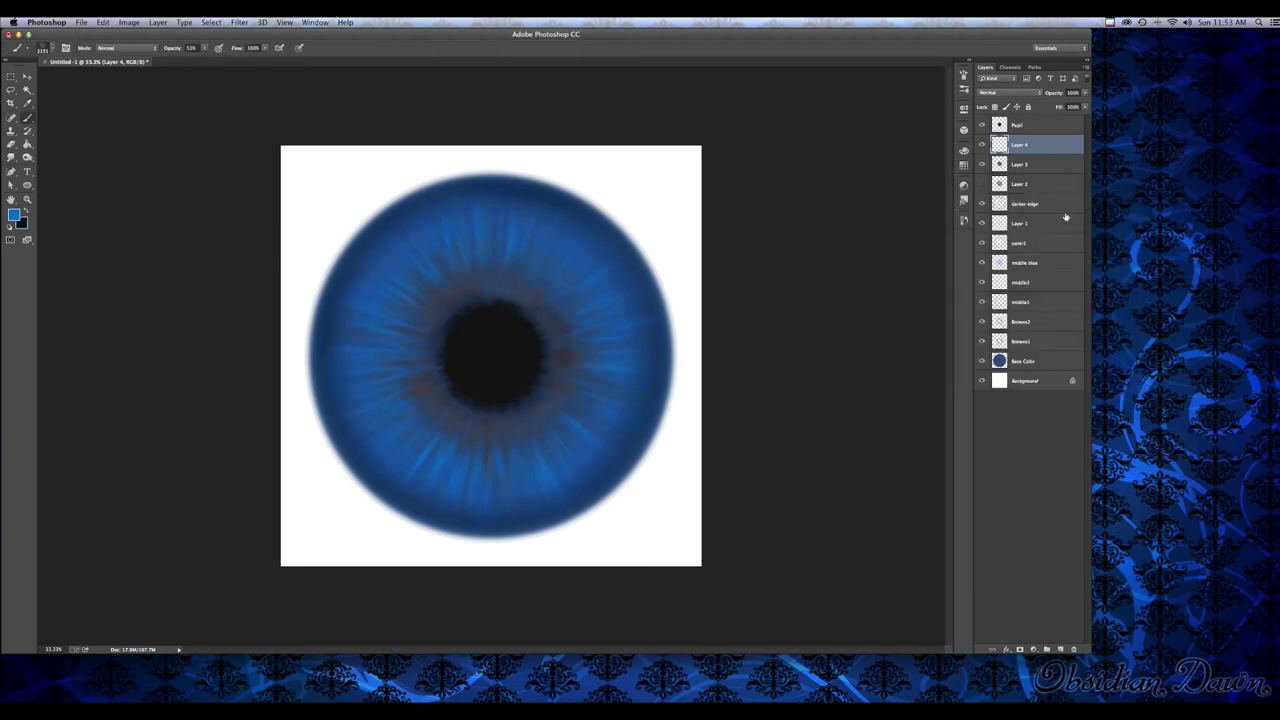
Rename Layer 3 to darker center
double_click(1018, 165)
type("ir")
type("rker center")
key("Return")
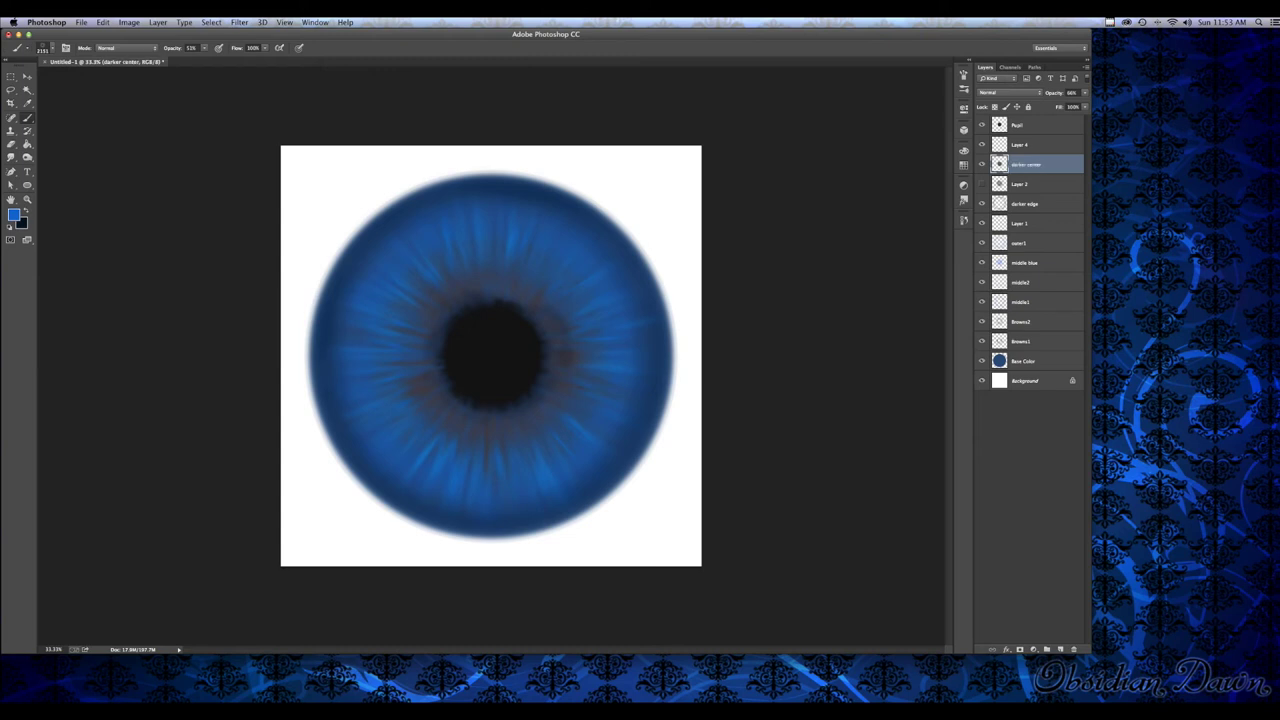
Delete the hidden Layer 2 between darker center and darker edge
left_click(1029, 190)
right_click(1024, 184)
left_click(1040, 228)
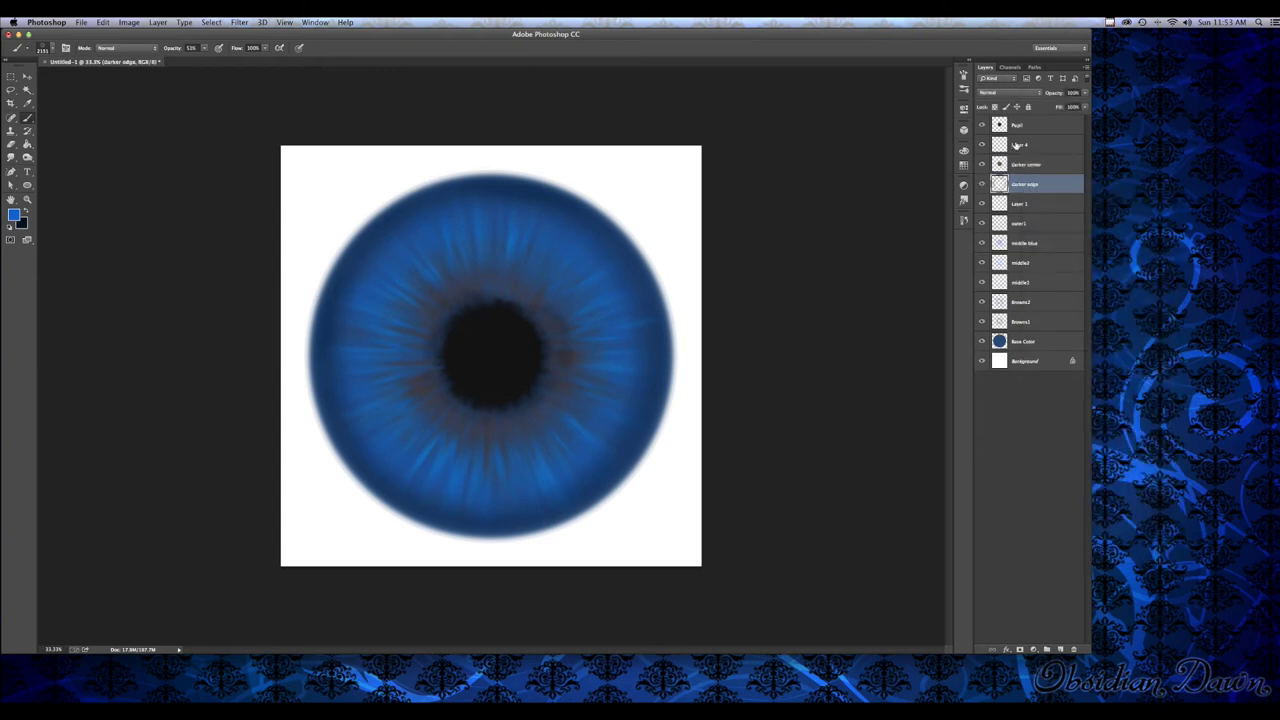
Rename Layer 4 to striations and stamp the striations brush in medium blue over the whole iris
left_click(1019, 145)
double_click(1019, 145)
type("stroma")
key("Return")
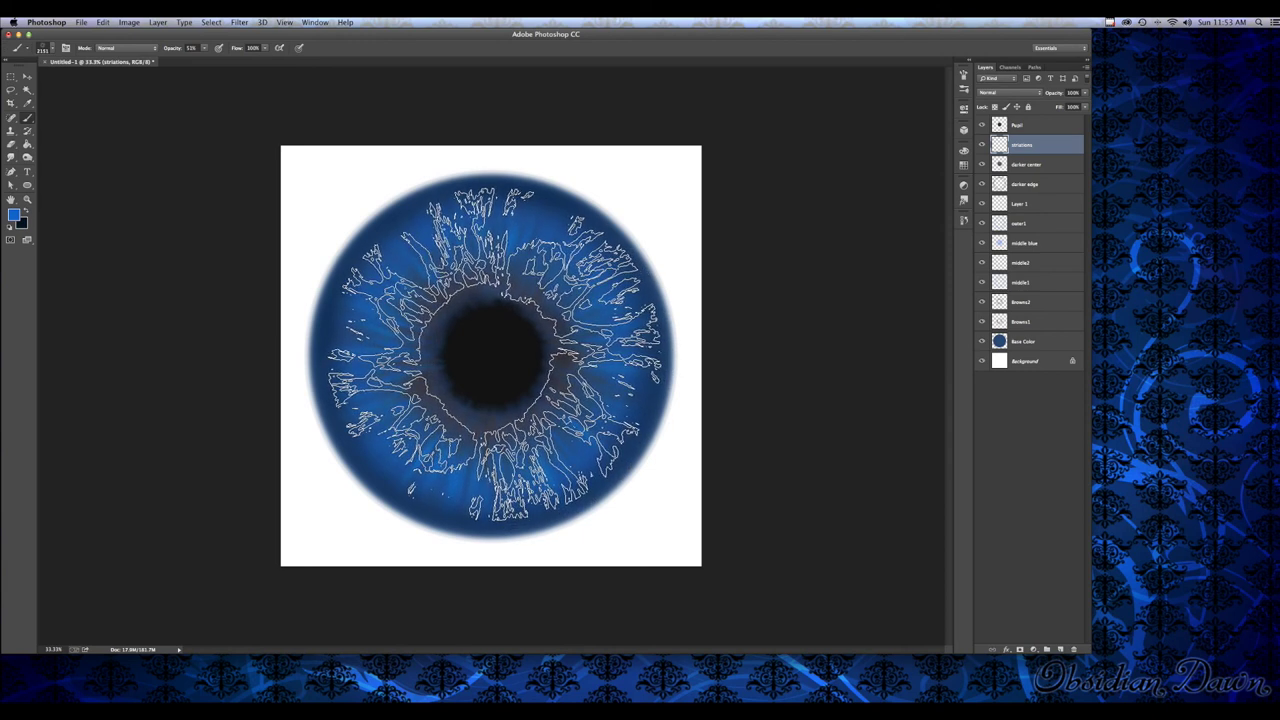
key("super+z")
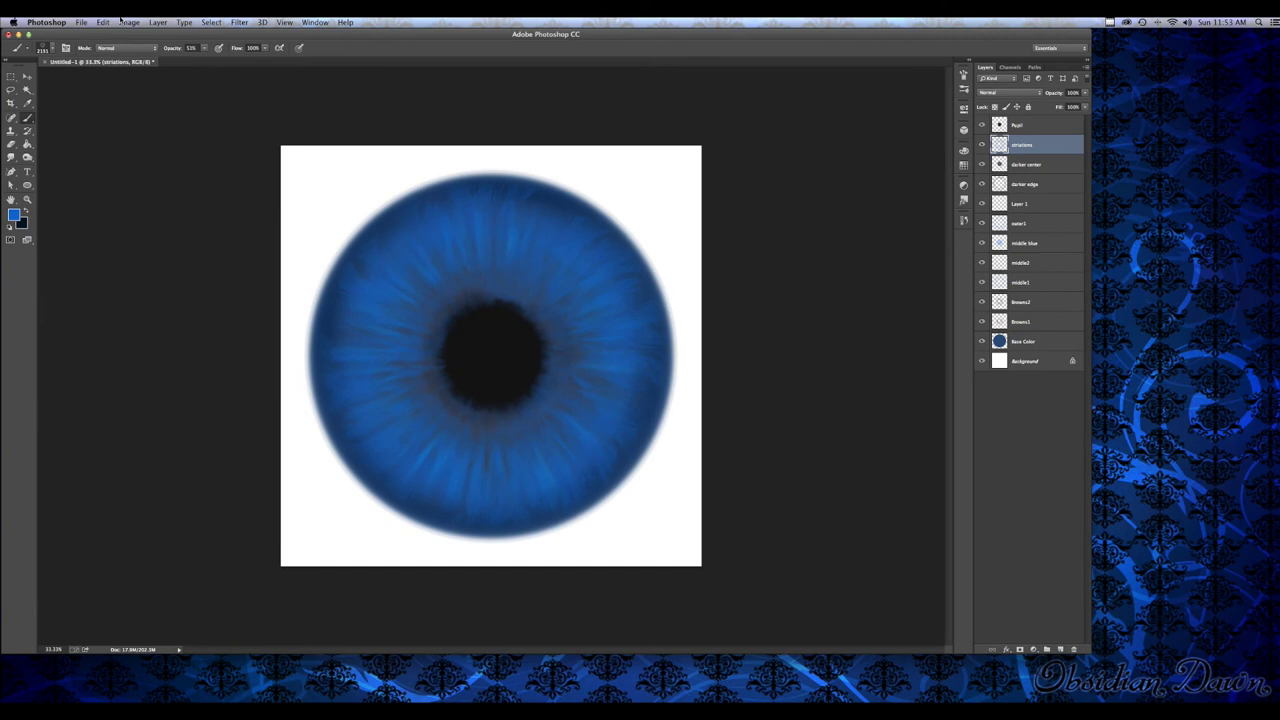
Apply Hue/Saturation to the striations layer with hue -32 and lightness +25, and set its blend mode to Overlay
left_click(125, 22)
mouse_move(170, 52)
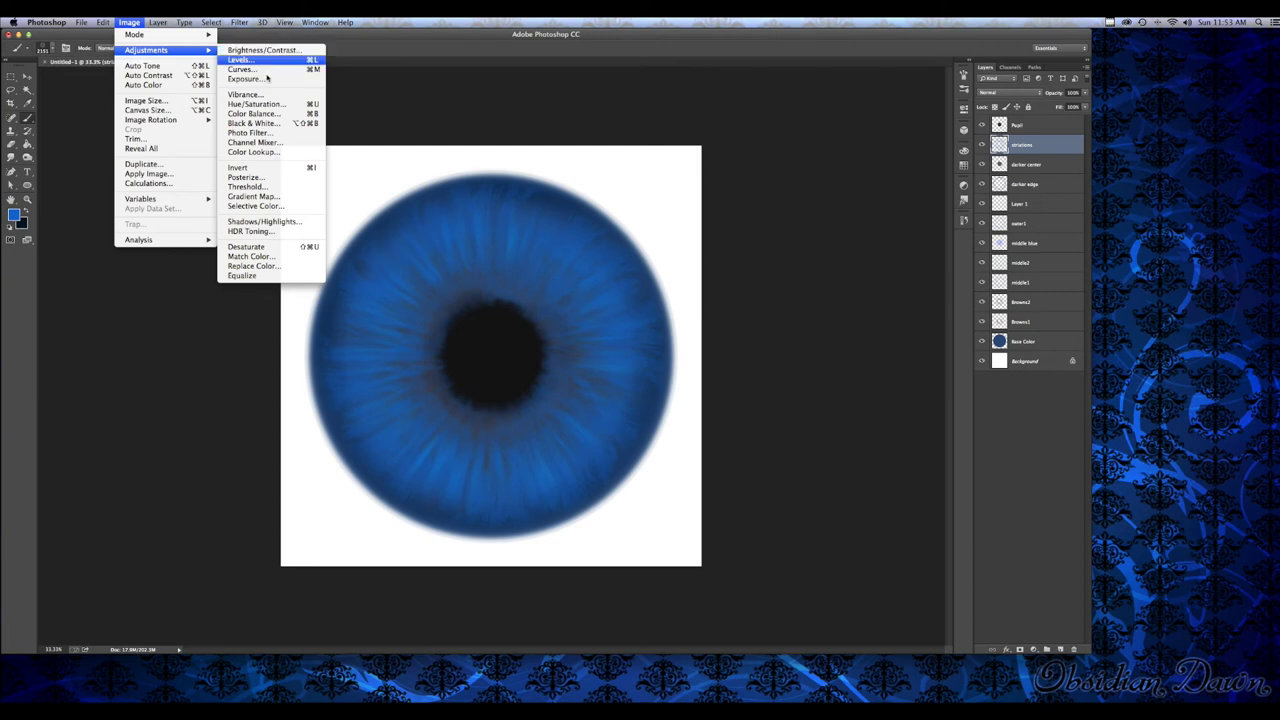
left_click(262, 104)
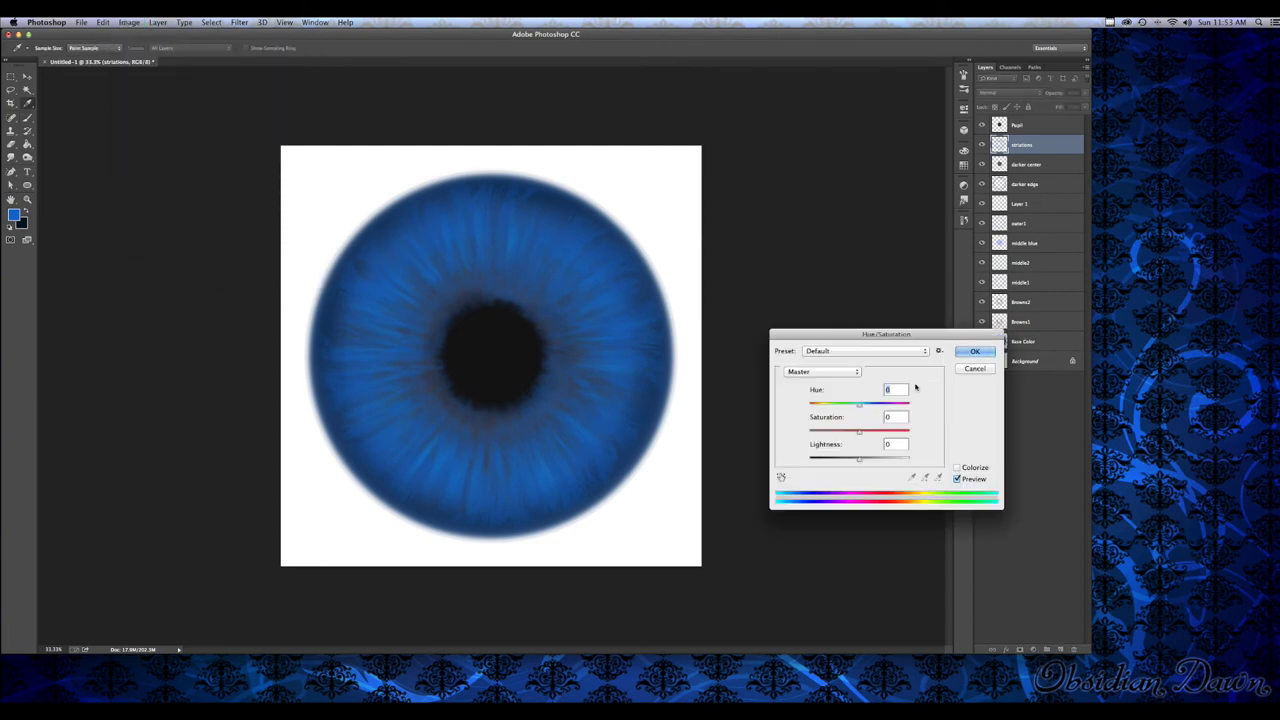
left_click_drag(859, 459, 843, 407)
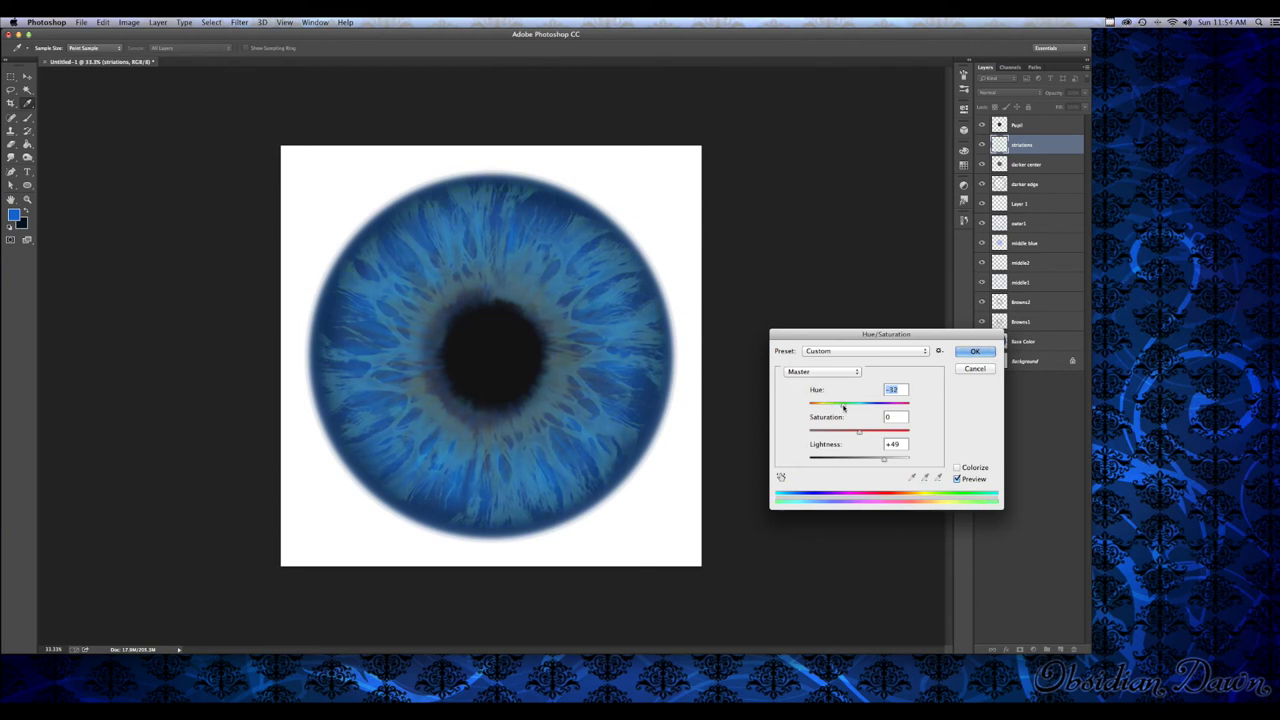
left_click_drag(884, 459, 872, 462)
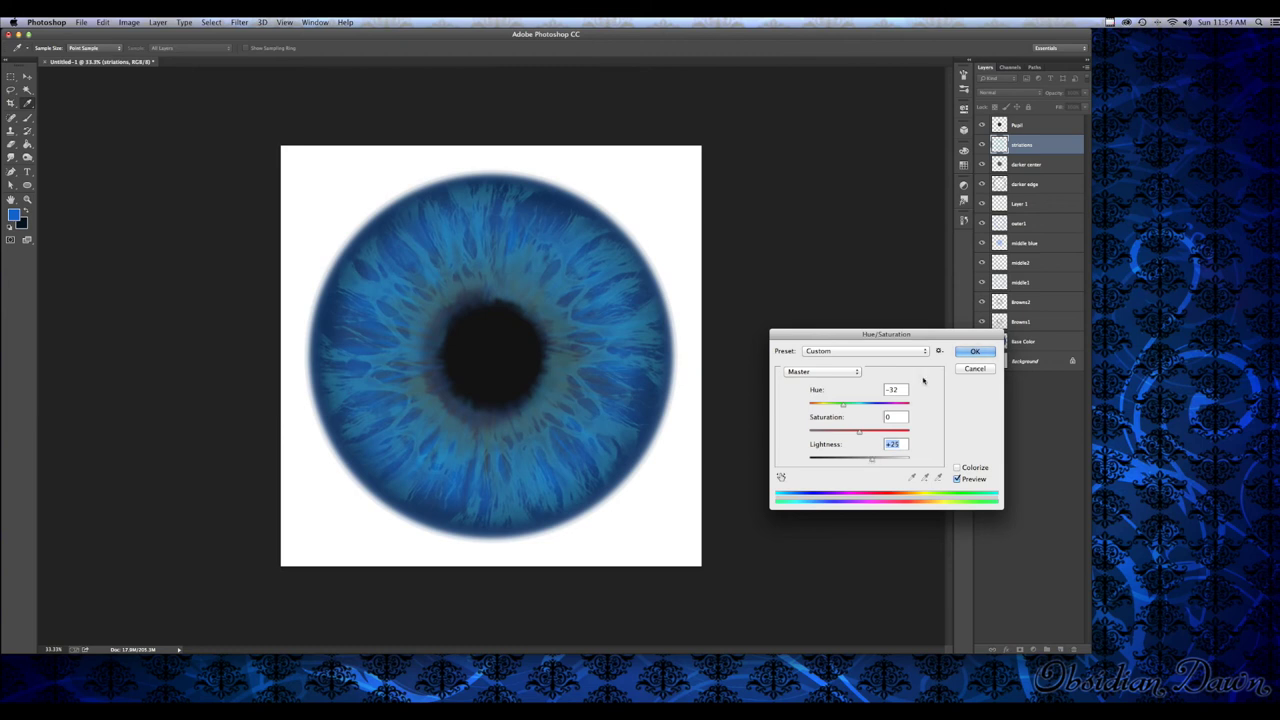
left_click(975, 351)
left_click(1030, 92)
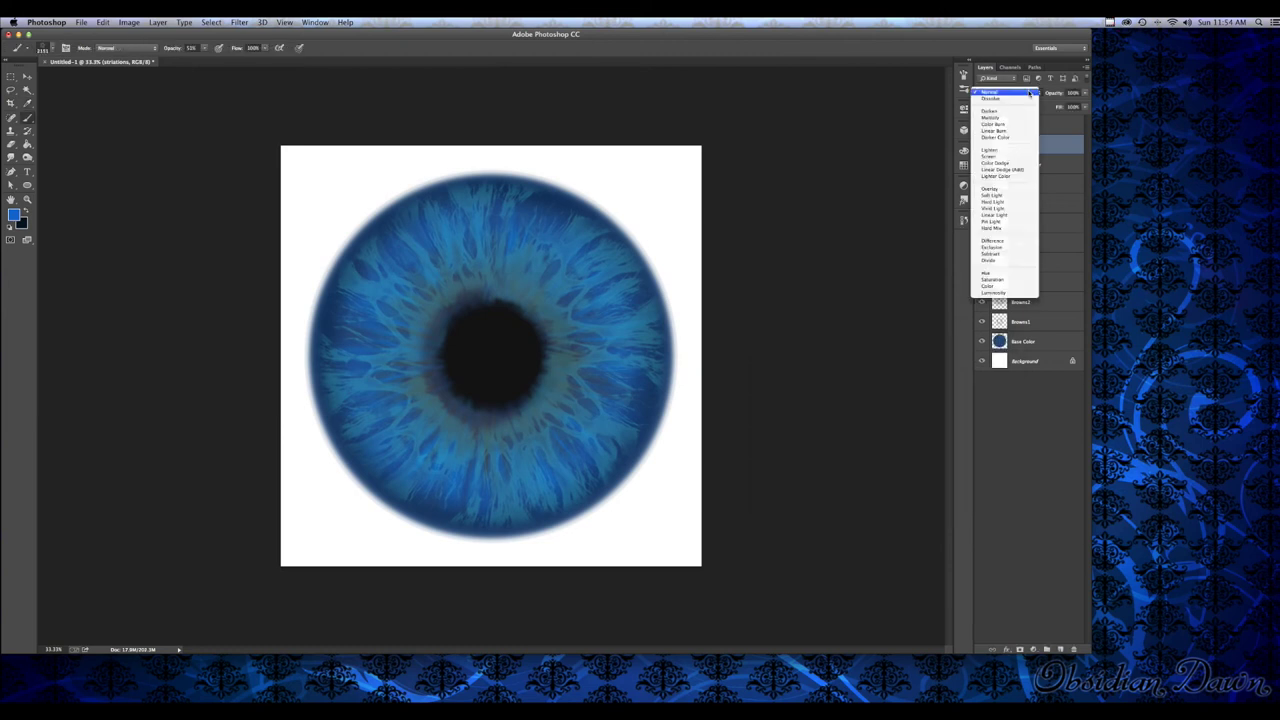
left_click(1007, 190)
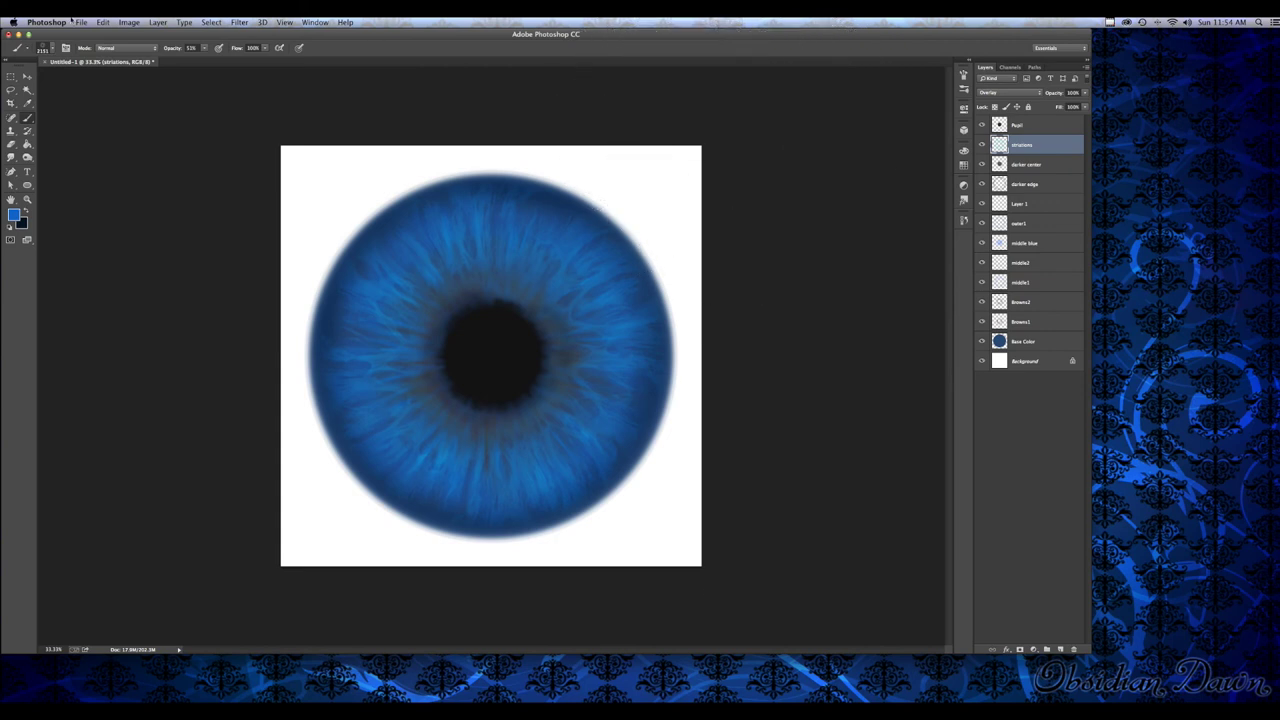
Choose the 2093 px striations brush and set the foreground color to a very light blue
left_click(47, 48)
left_click(87, 261)
left_click(97, 262)
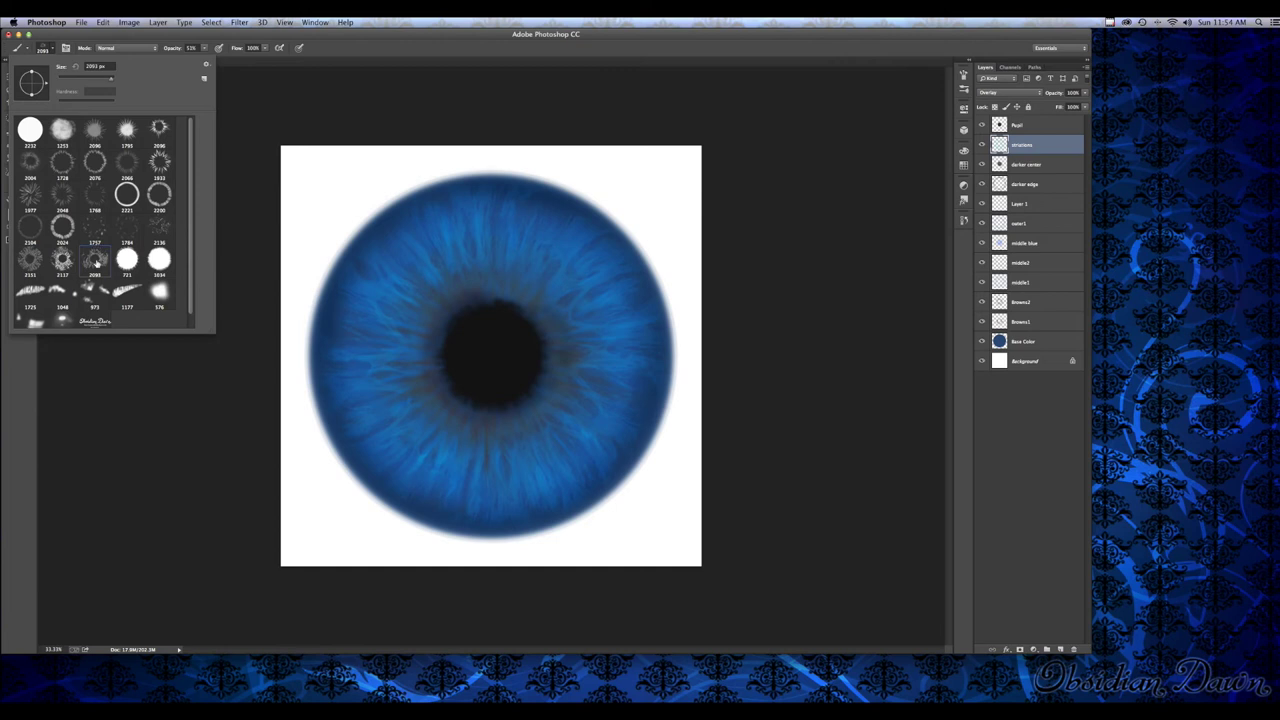
left_click(48, 50)
left_click(14, 214)
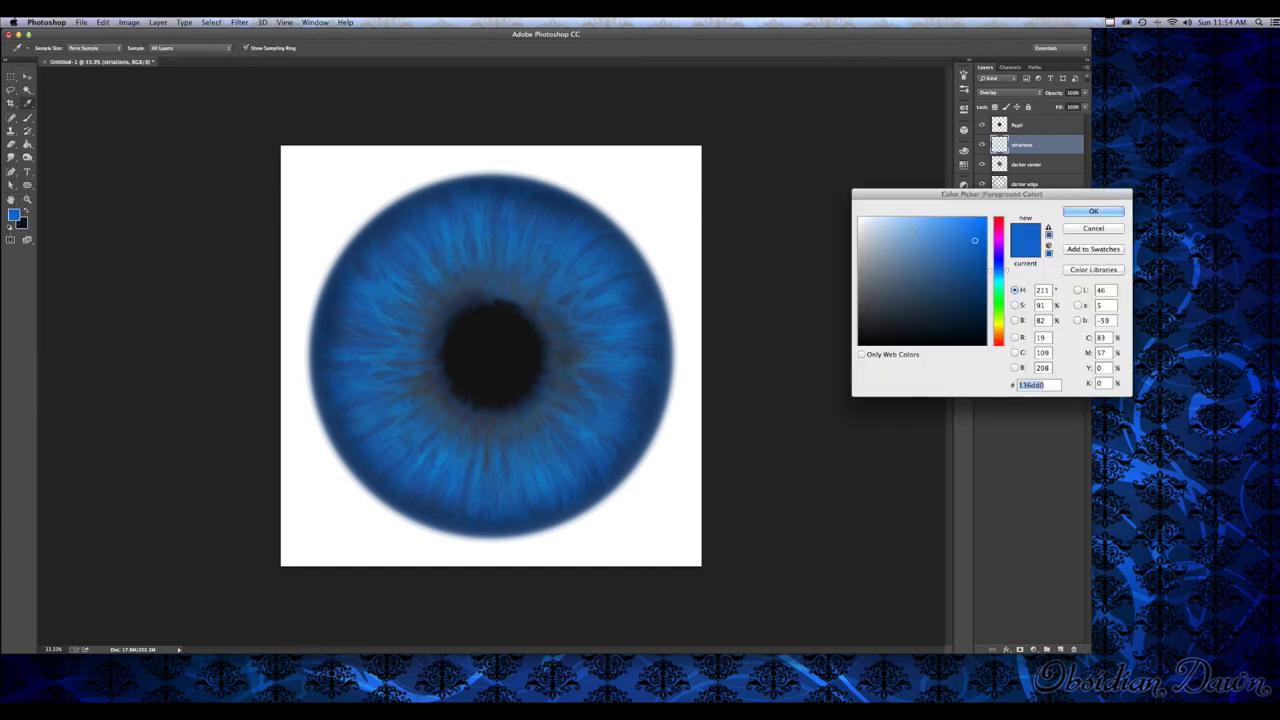
left_click(911, 232)
left_click(1089, 210)
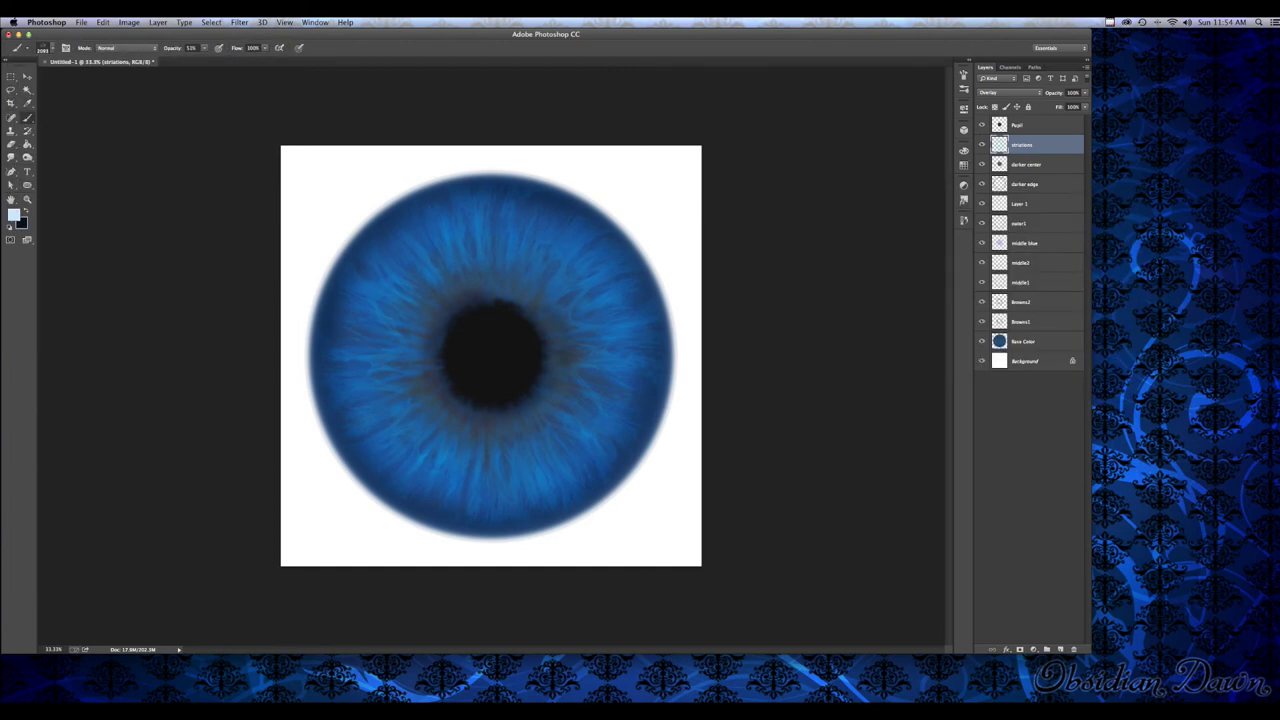
Add a layer above striations, stamp light blue striations over the iris, and set the layer's blend mode to Overlay
left_click(1059, 648)
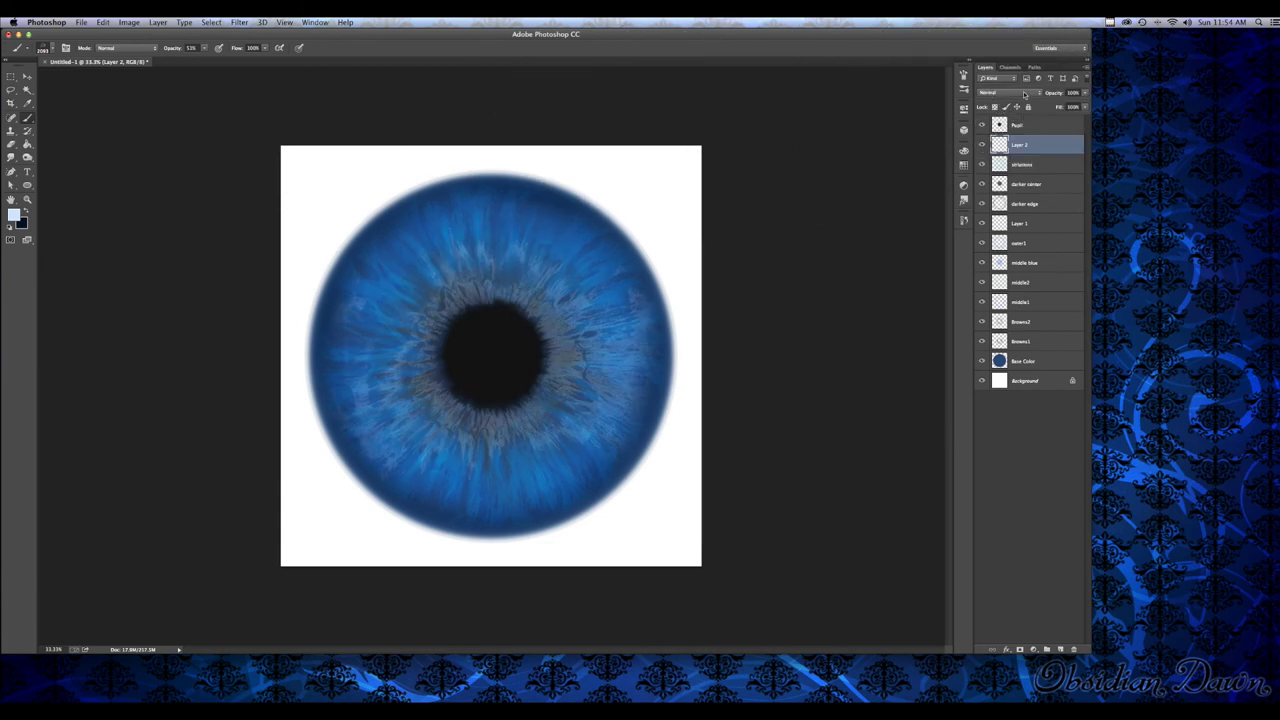
left_click(1033, 93)
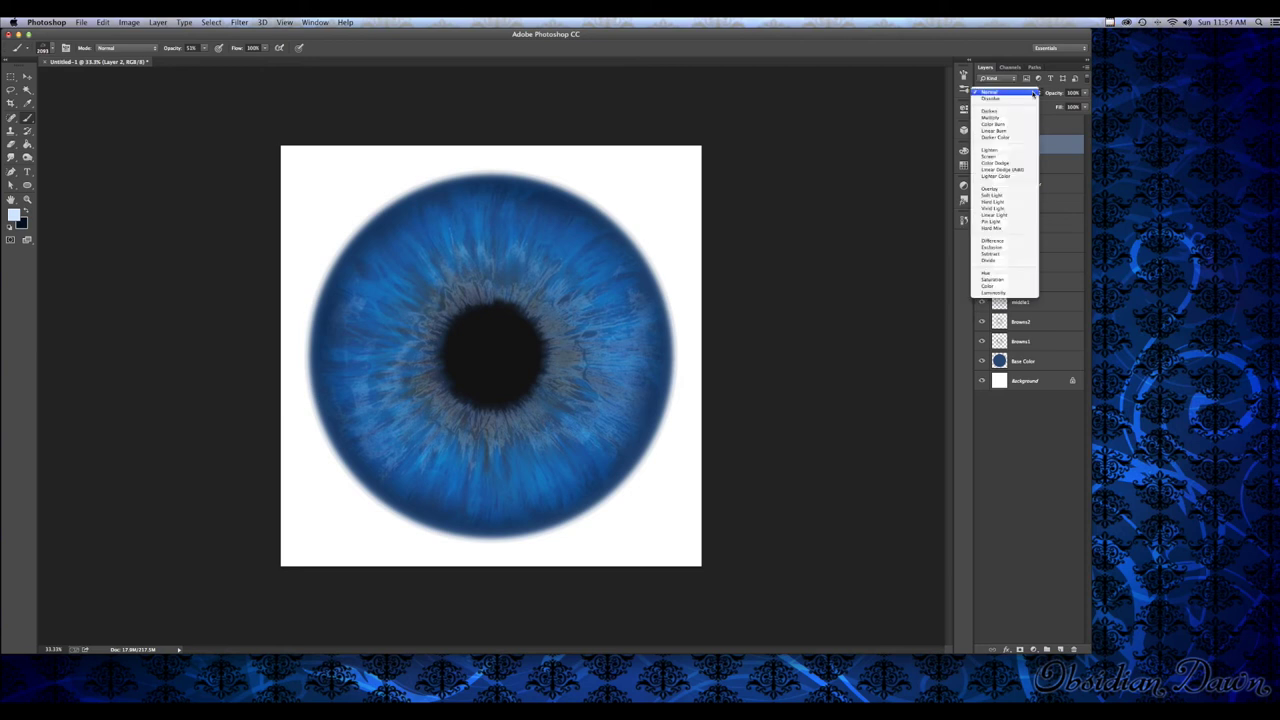
left_click(1007, 190)
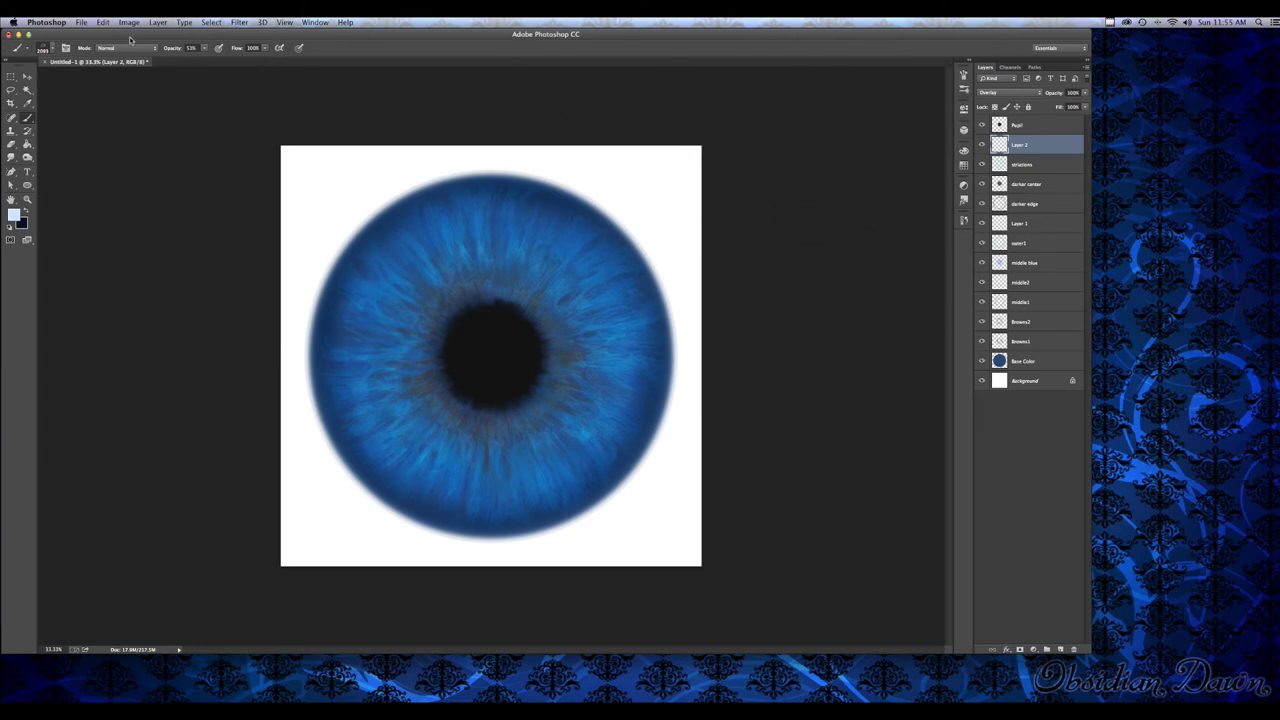
Choose the 1795 px brush and set the foreground color to a dark orange-brown
left_click(54, 49)
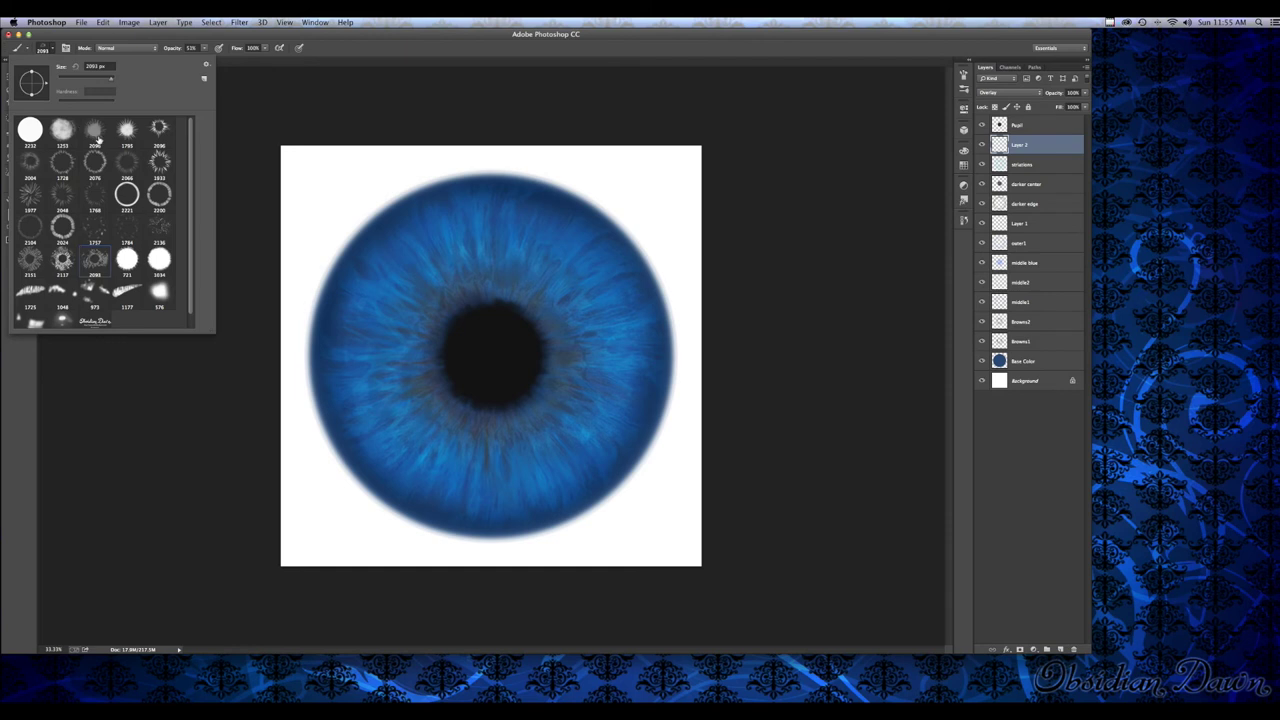
left_click(124, 133)
key("Return")
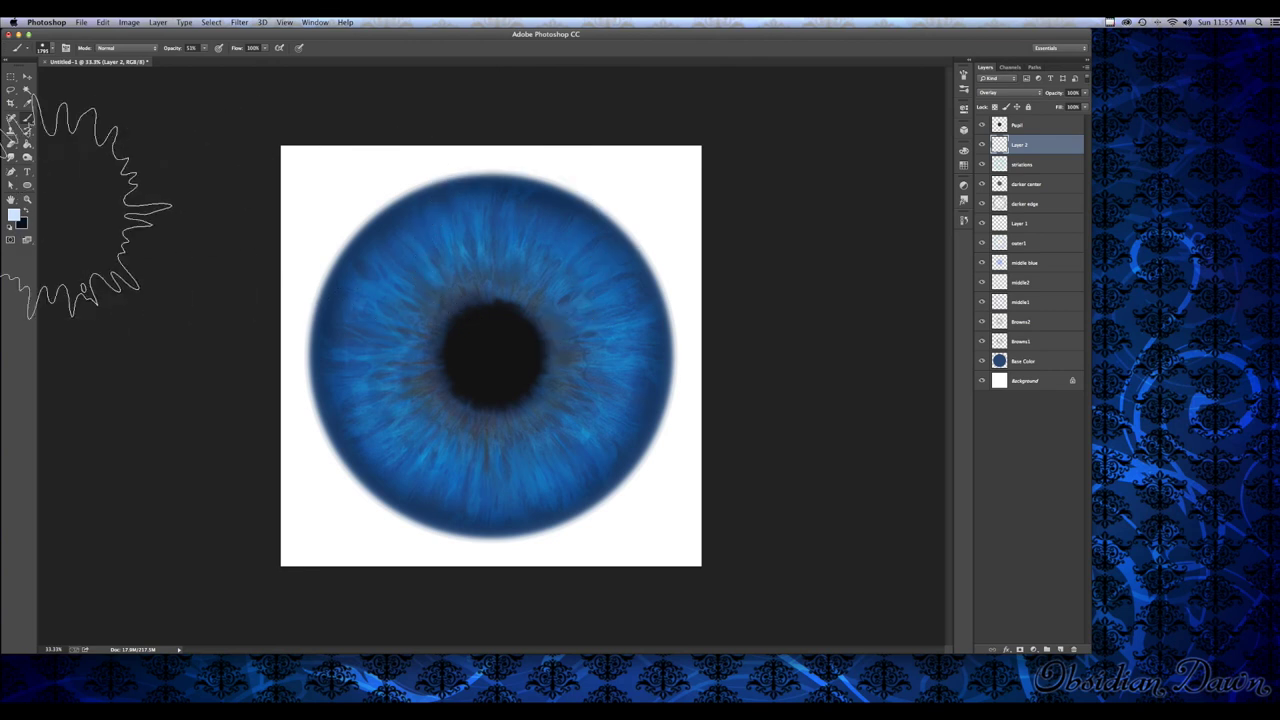
left_click(14, 215)
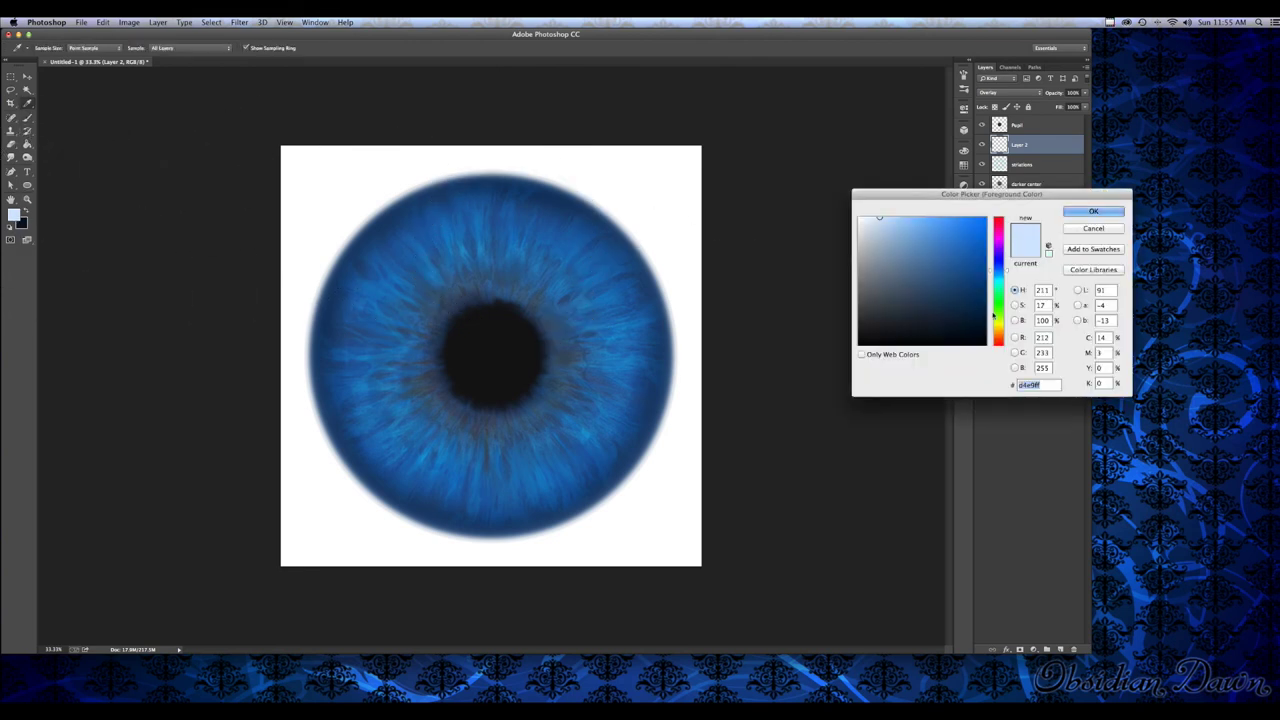
left_click(1001, 333)
left_click_drag(1003, 333, 1003, 336)
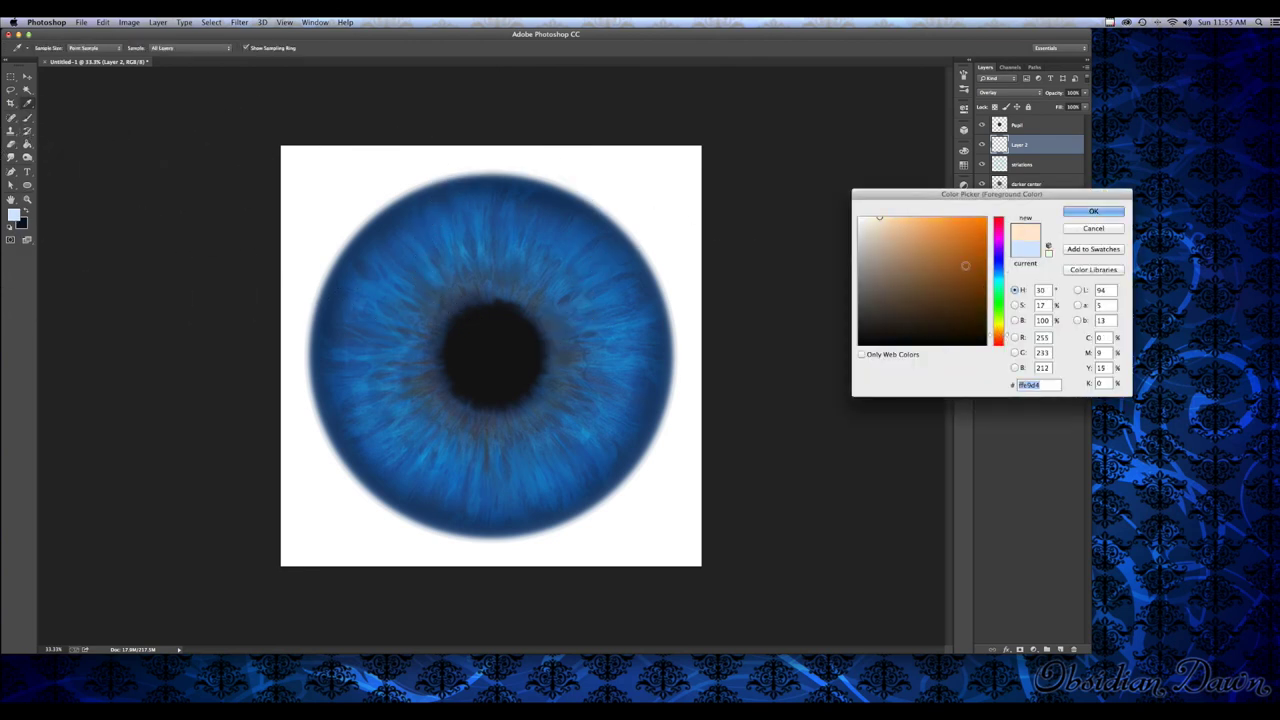
left_click(972, 285)
left_click(1080, 212)
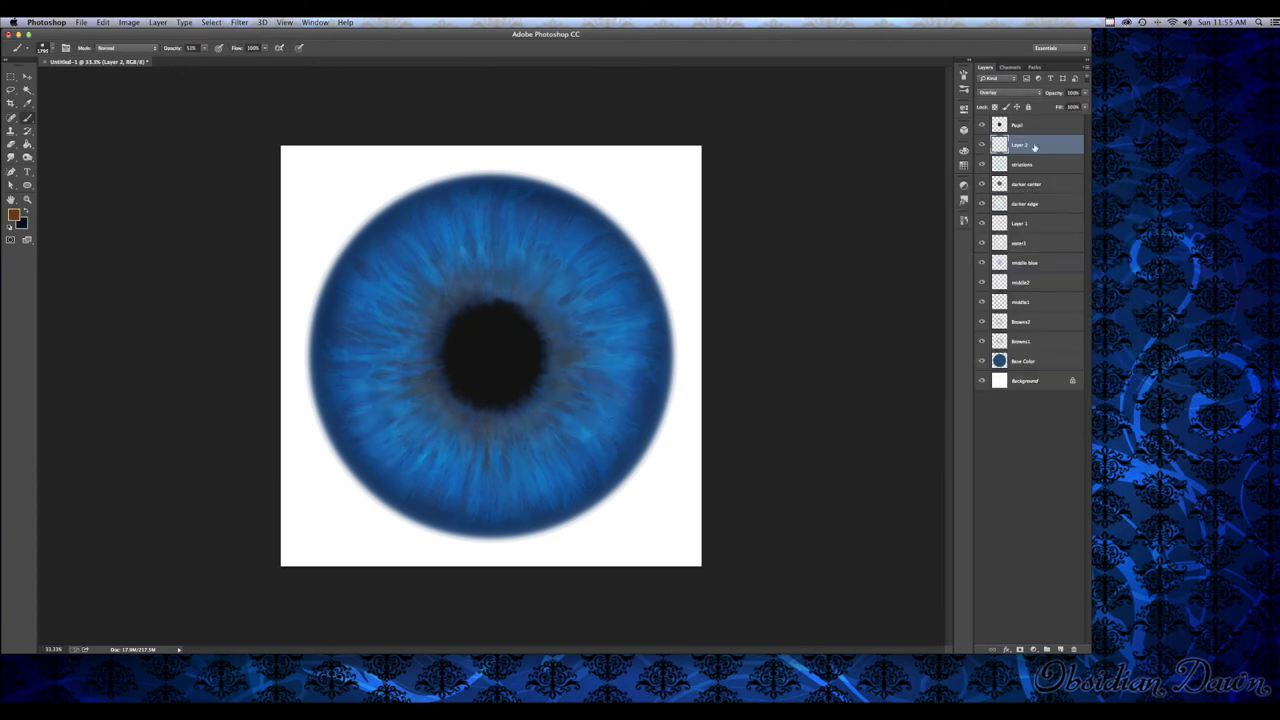
Rename Layer 2 to striations2
double_click(1016, 147)
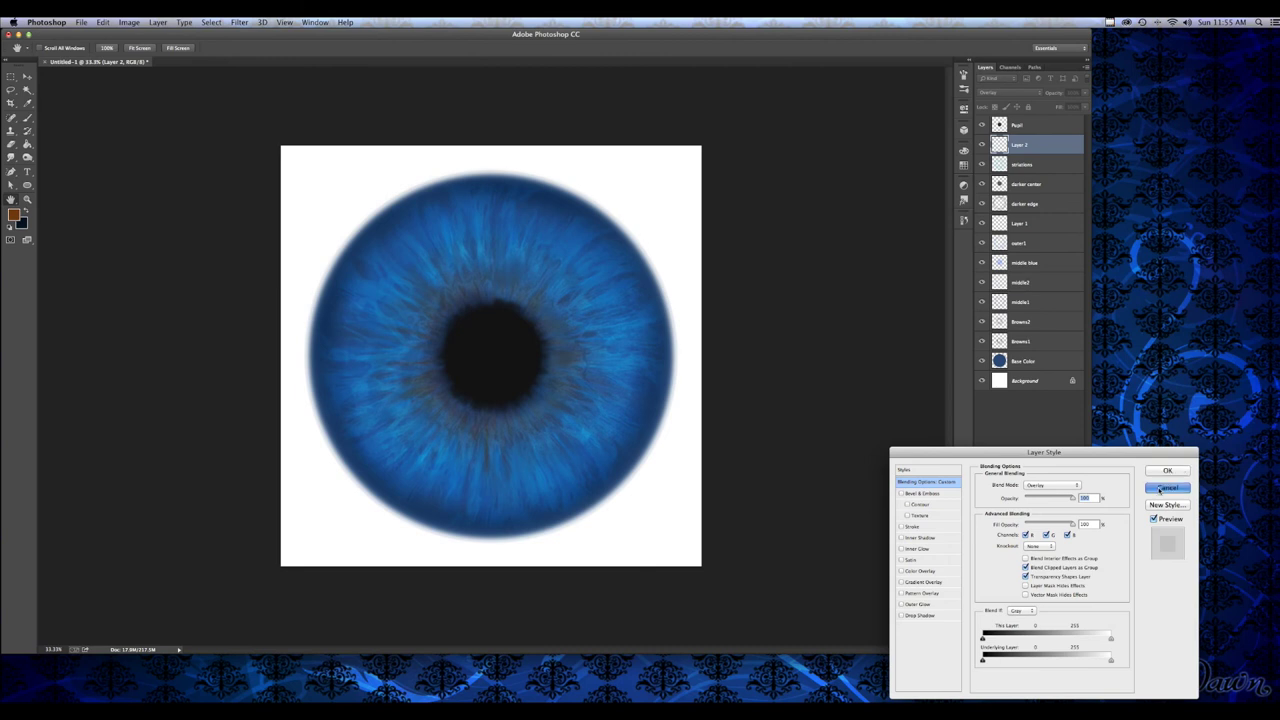
key("Escape")
double_click(1018, 145)
type("striations2")
key("Return")
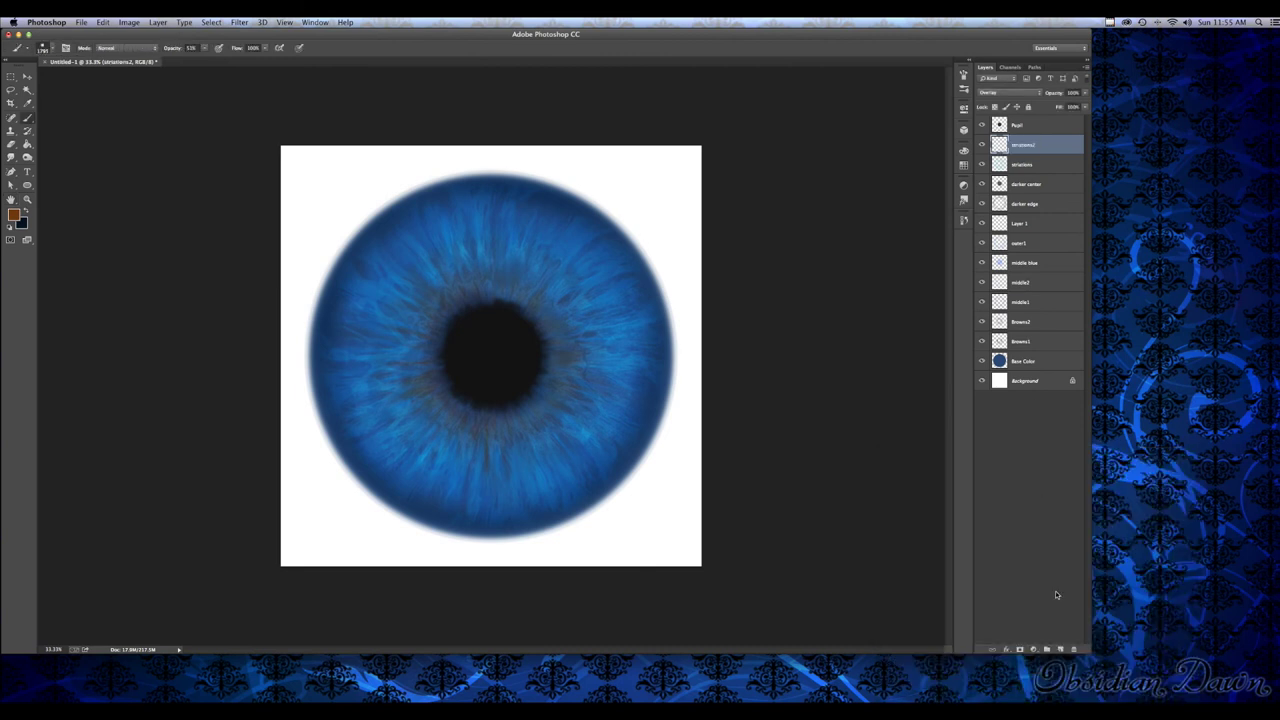
Add a layer above striations2, stamp brown around the pupil, and set the layer's blend mode to Color
left_click(1060, 649)
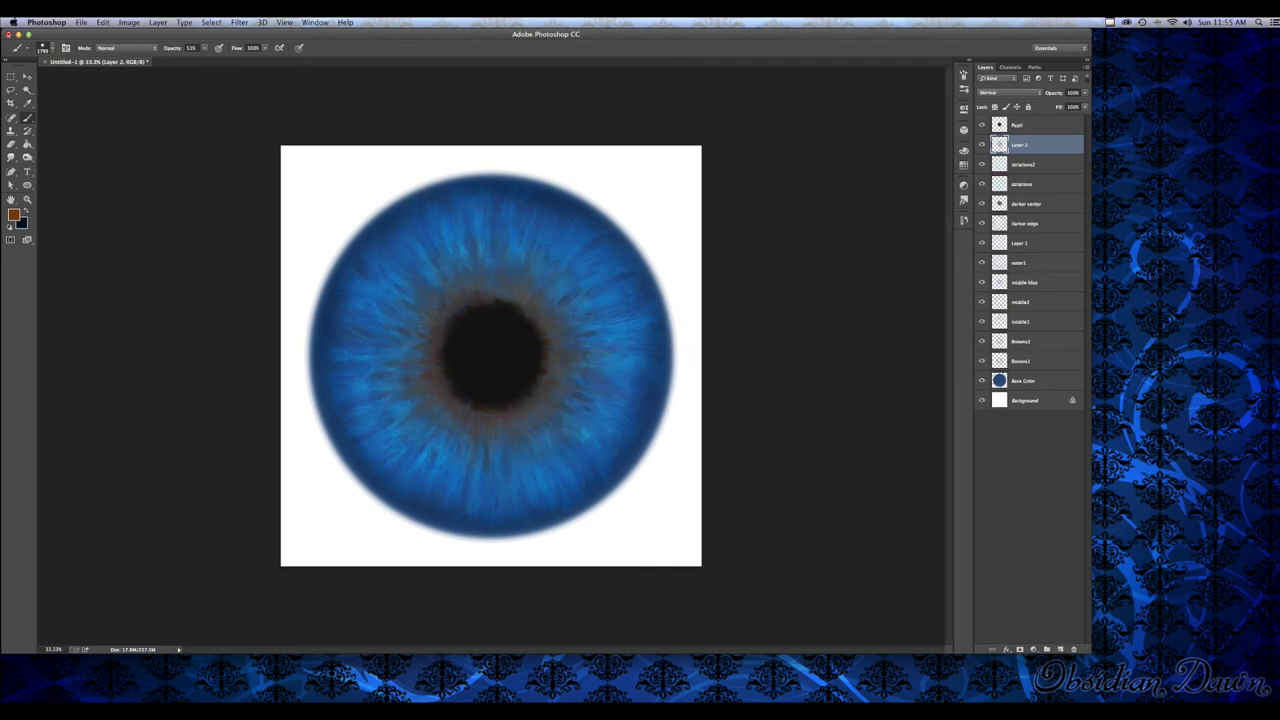
left_click(1034, 94)
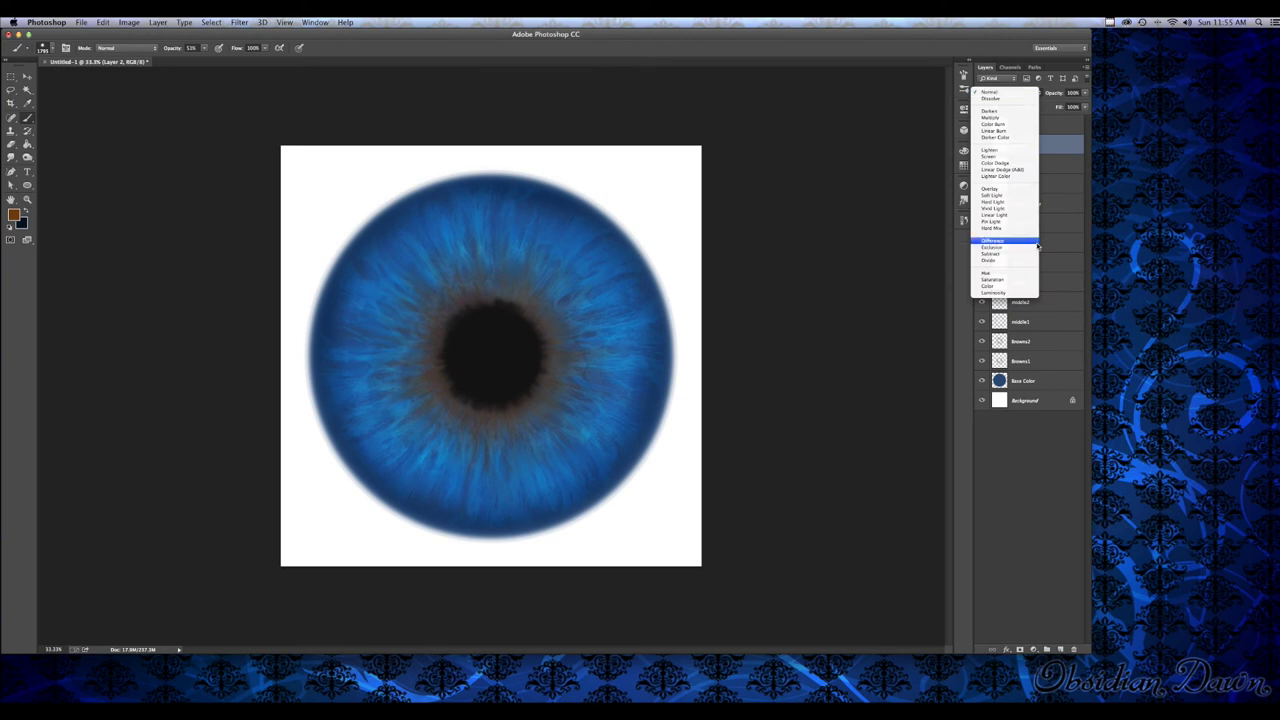
left_click(1012, 286)
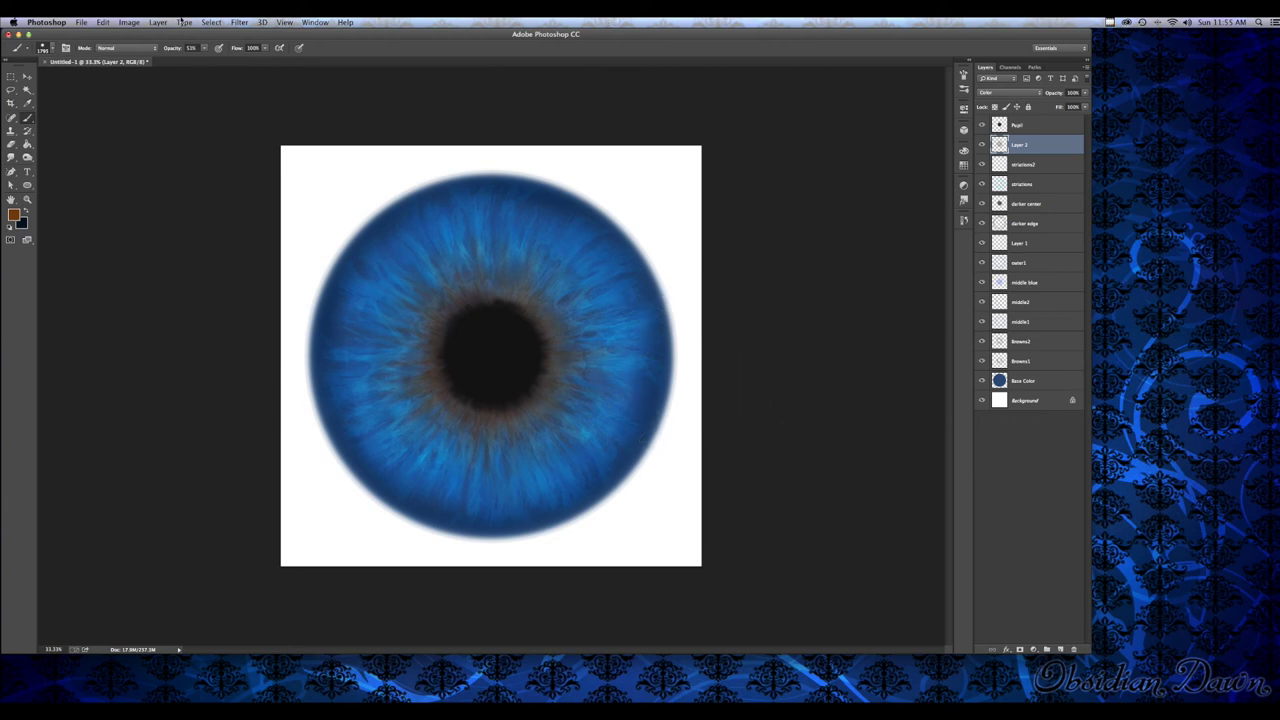
Choose the 1784 px brush and rename the brown stamp layer to brown center
left_click(50, 48)
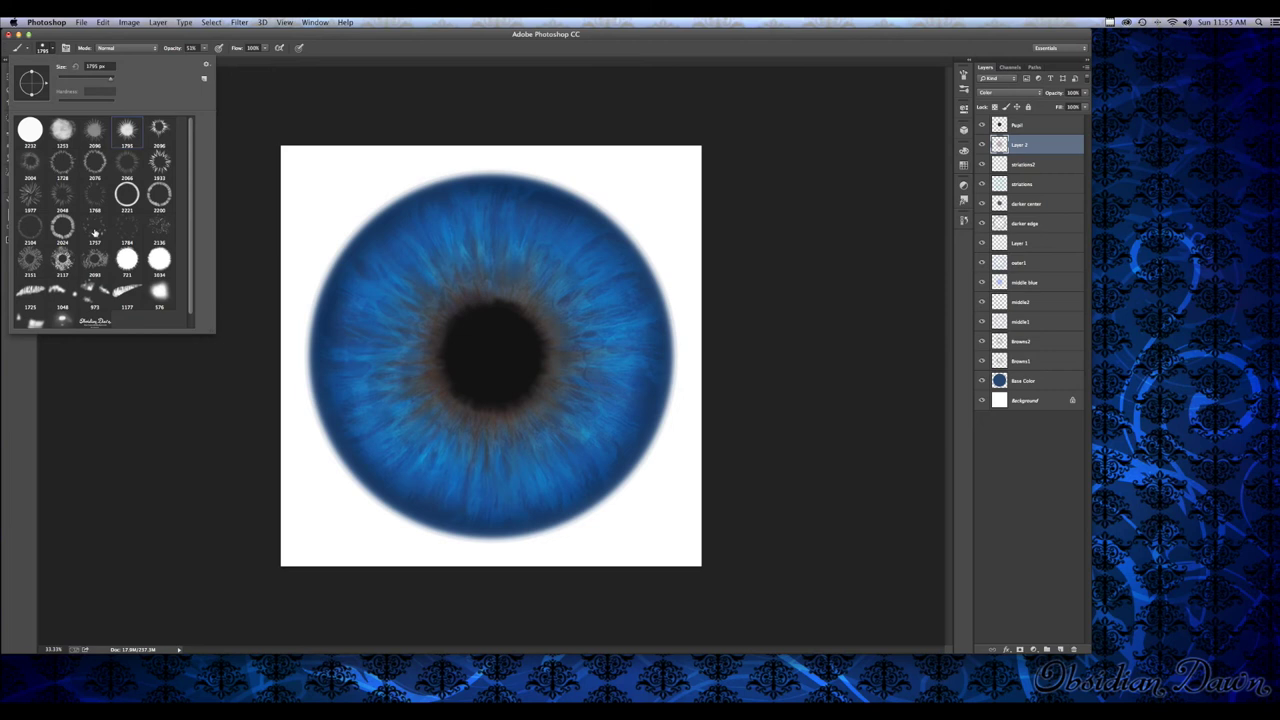
left_click(123, 230)
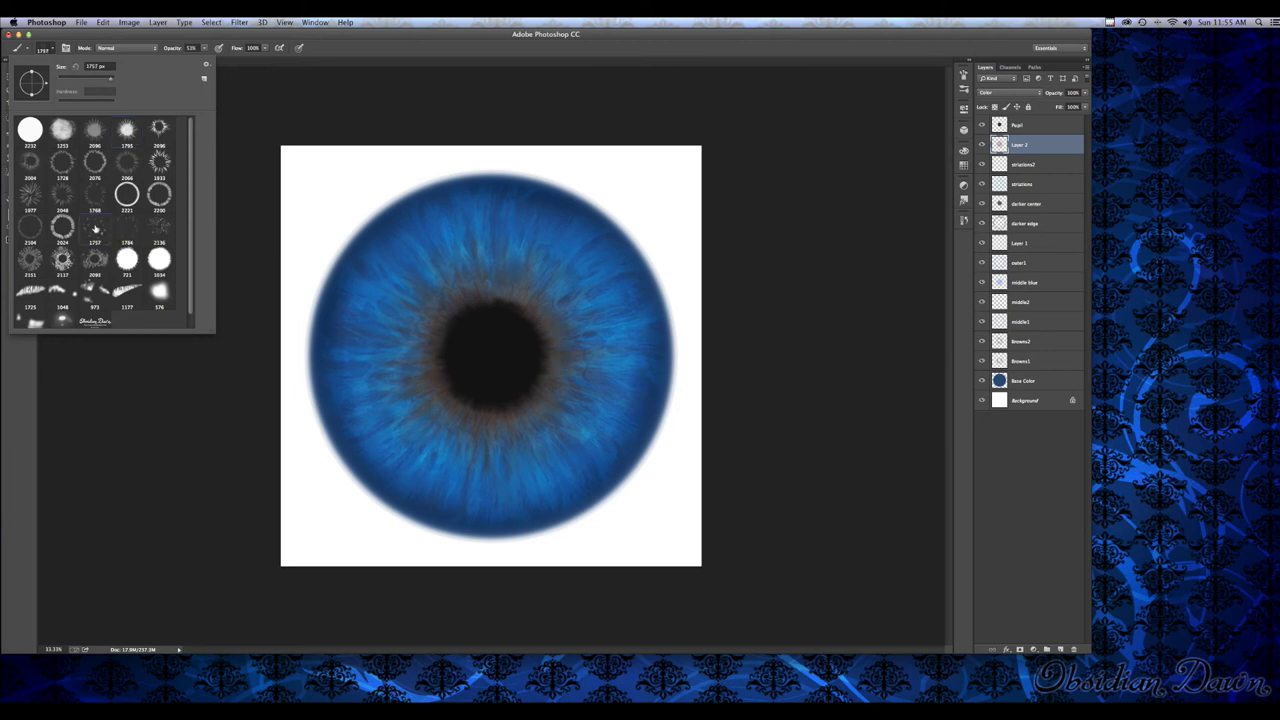
left_click(52, 48)
double_click(1018, 145)
type("brown center")
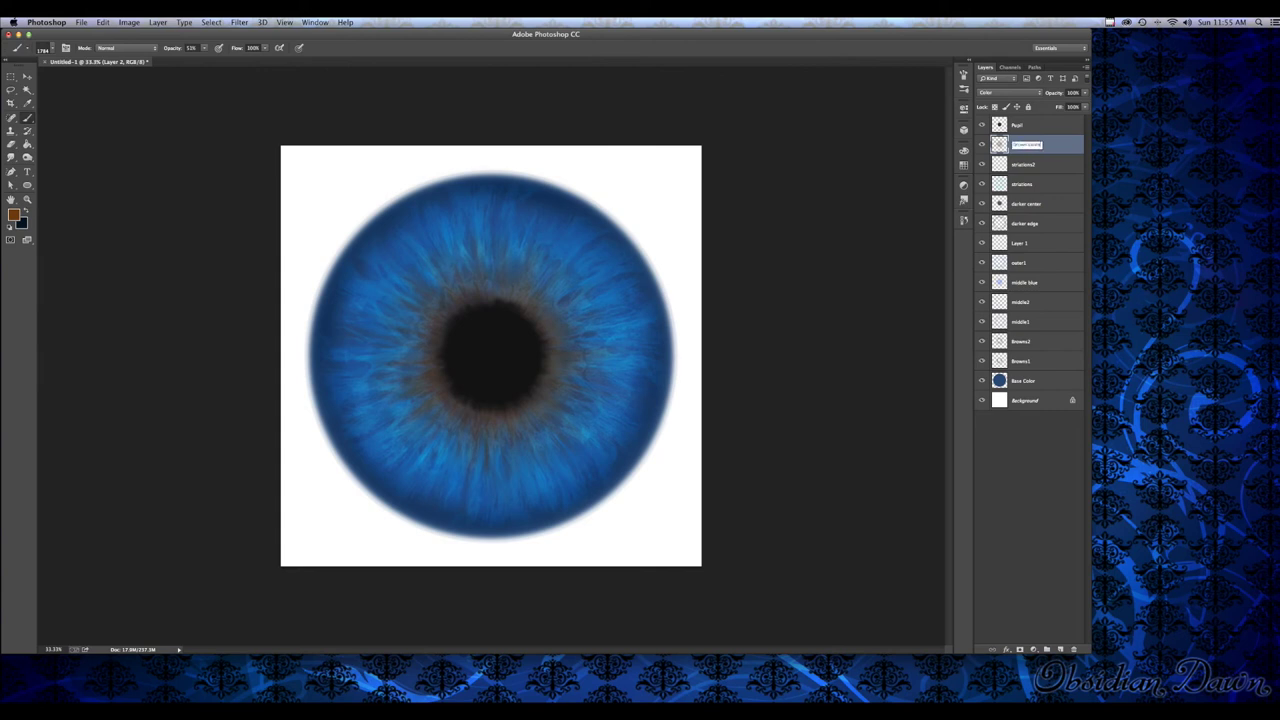
key("Return")
Toggle the brown center layer's visibility to compare the iris with and without it, leaving the layer shown
left_click(980, 146)
left_click(981, 146)
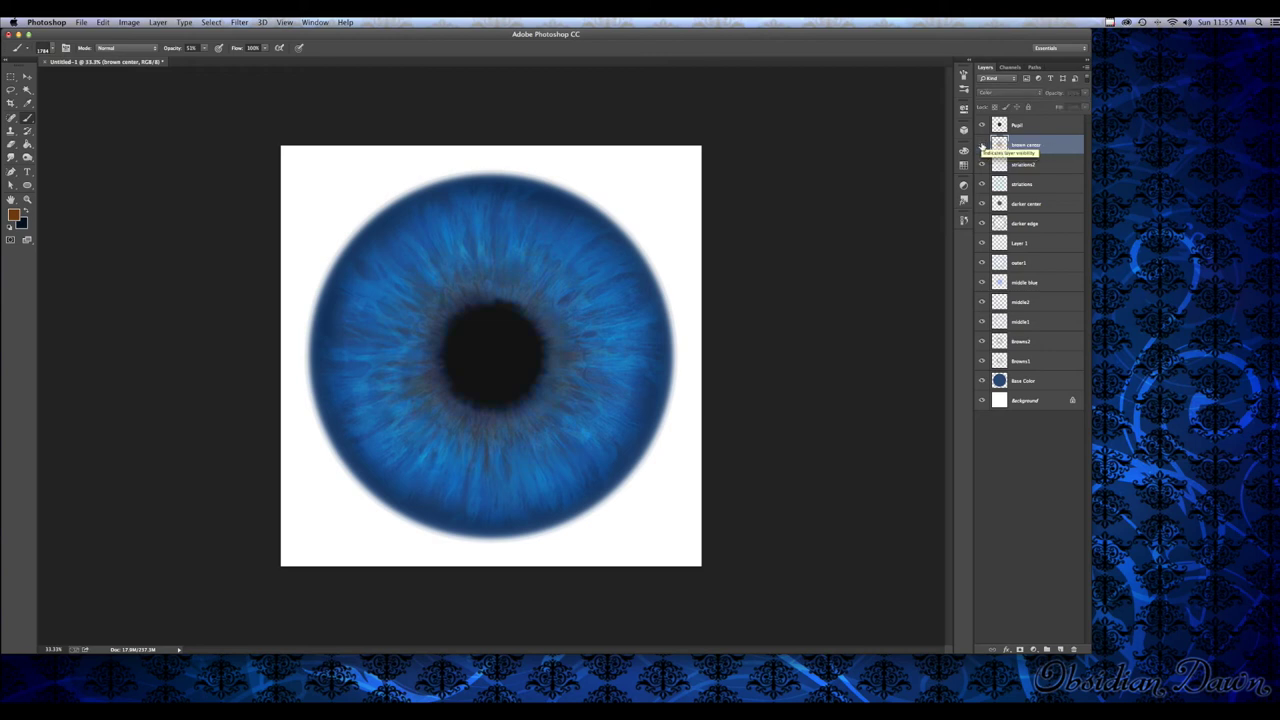
left_click(981, 146)
left_click(981, 146)
left_click(981, 146)
left_click(981, 146)
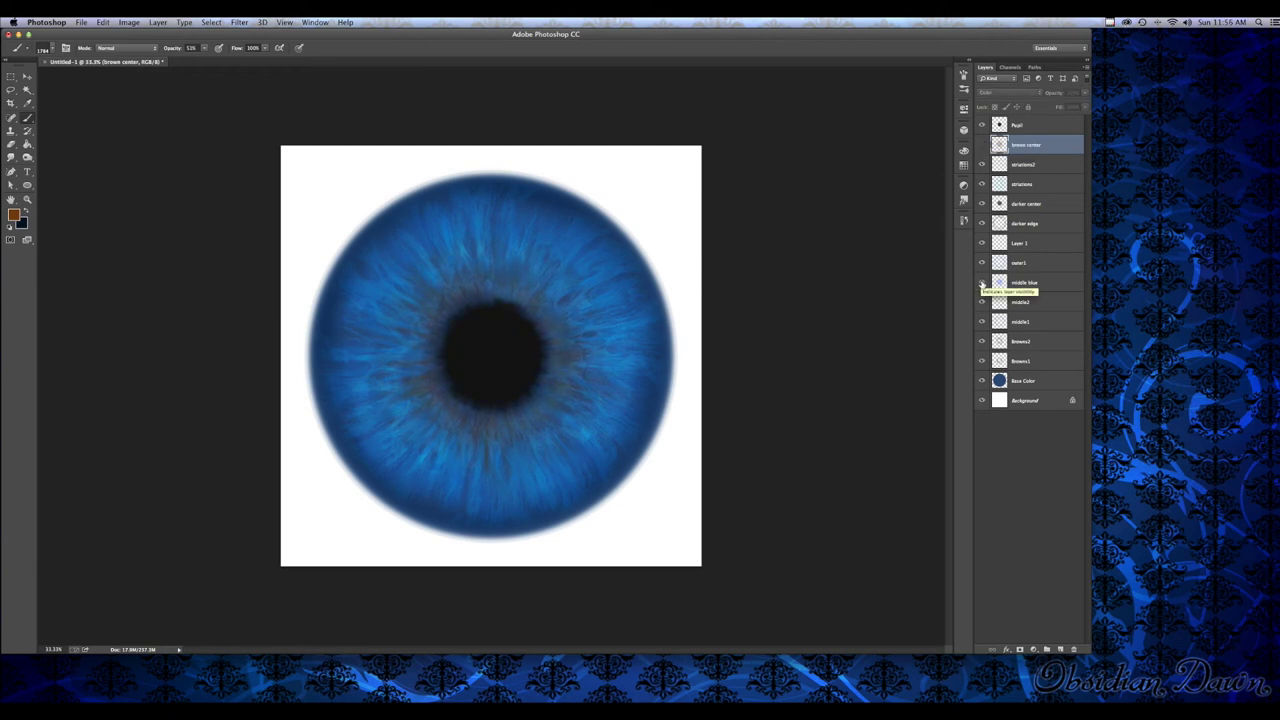
left_click(981, 145)
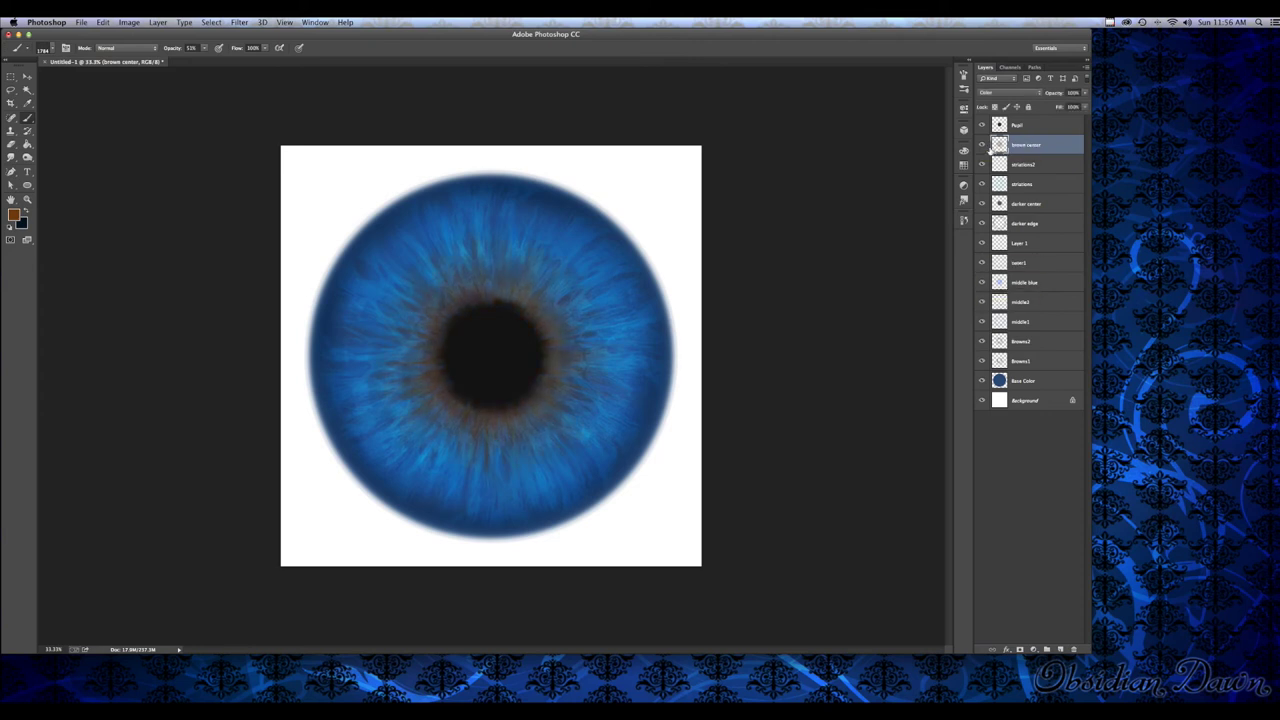
Add a layer named imperfections above brown center and stamp brown flecks over the blue iris
left_click(1061, 650)
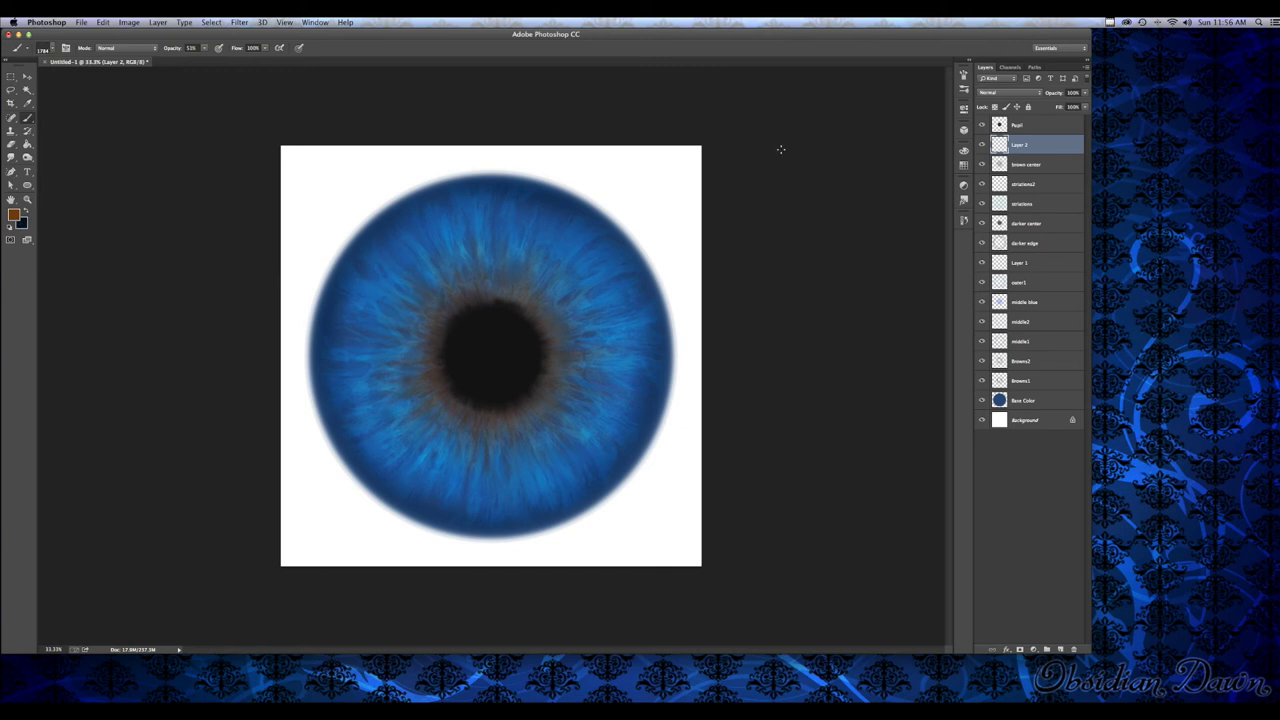
double_click(1022, 148)
type("irisections")
key("Return")
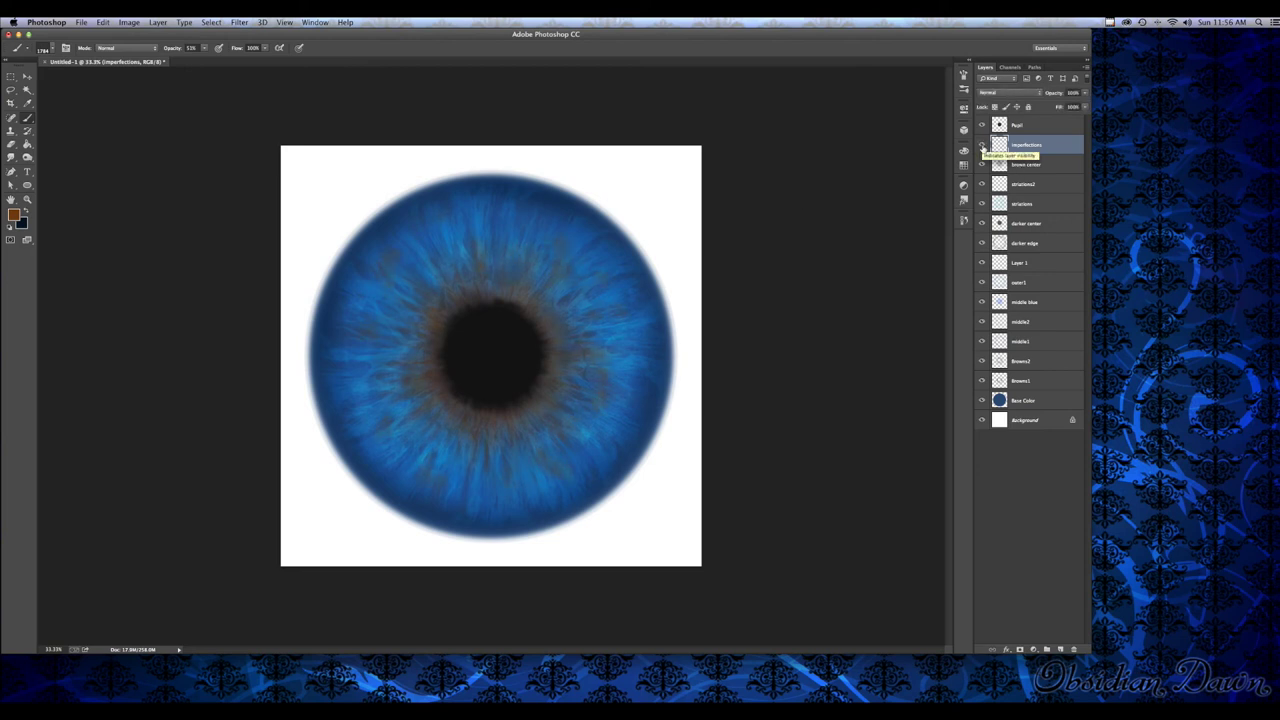
Try the Overlay and Color blend modes on the imperfections layer and return it to Normal
left_click(1037, 93)
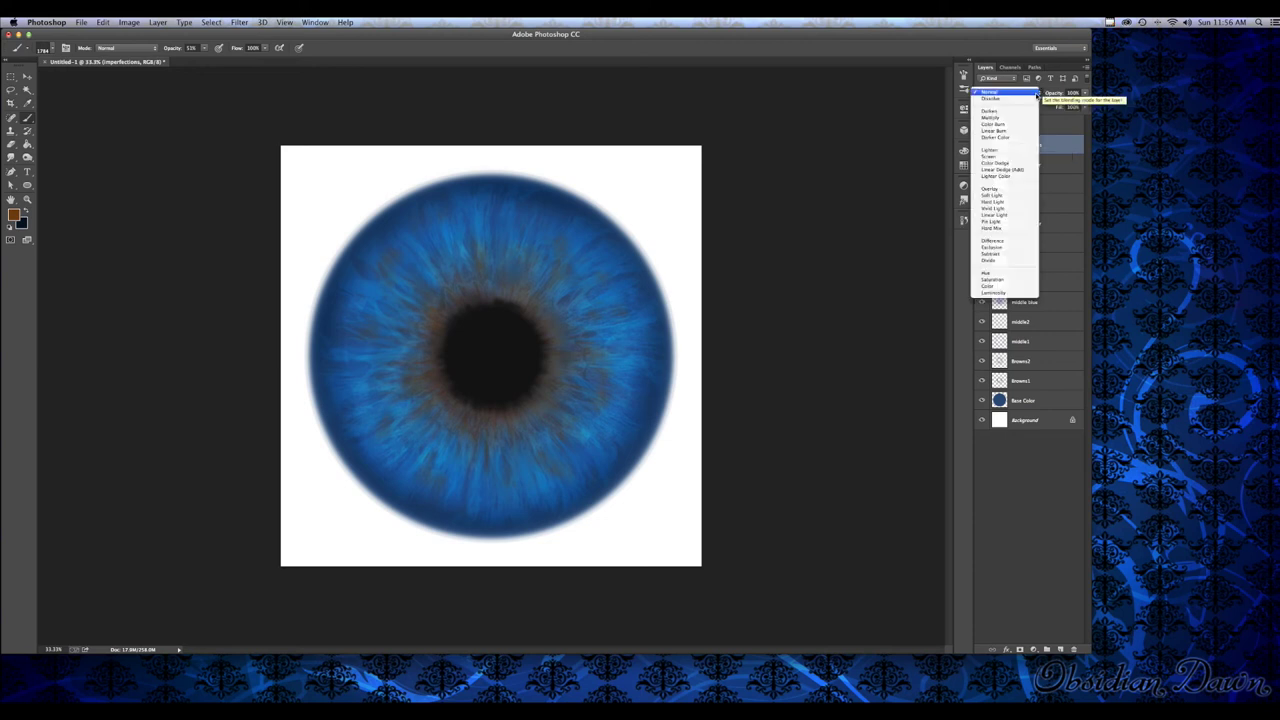
left_click(995, 189)
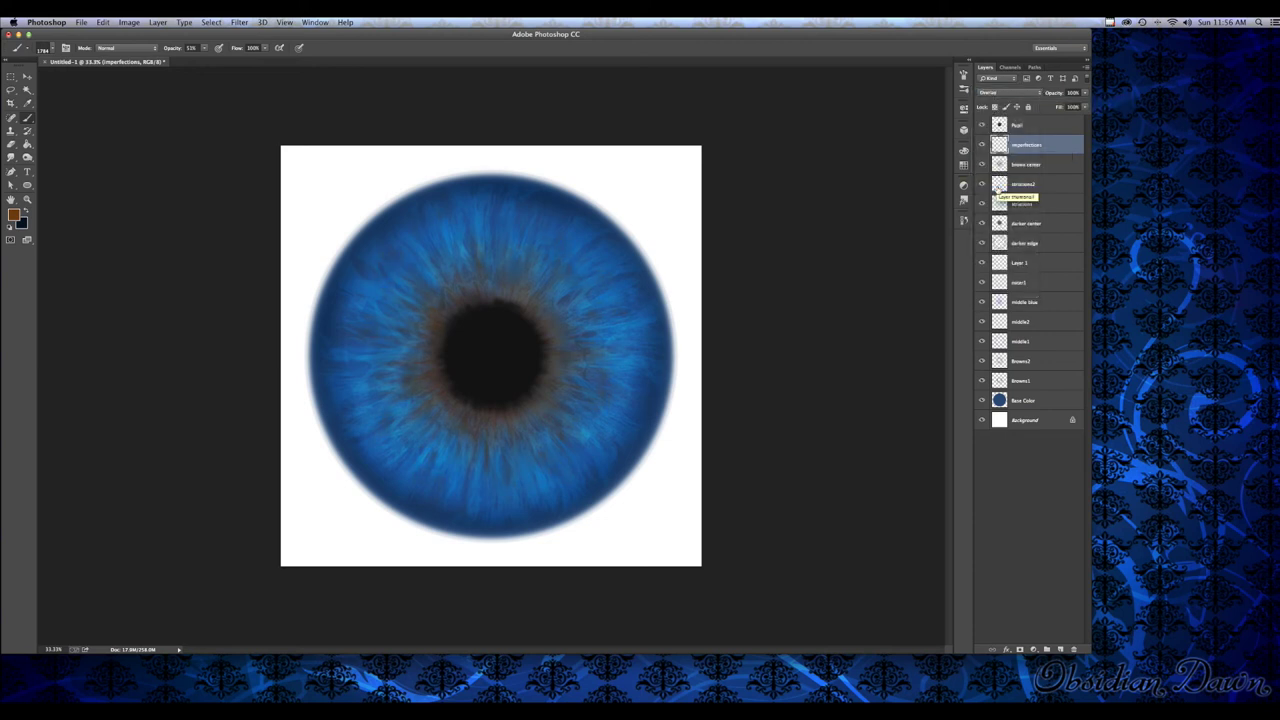
left_click(1042, 94)
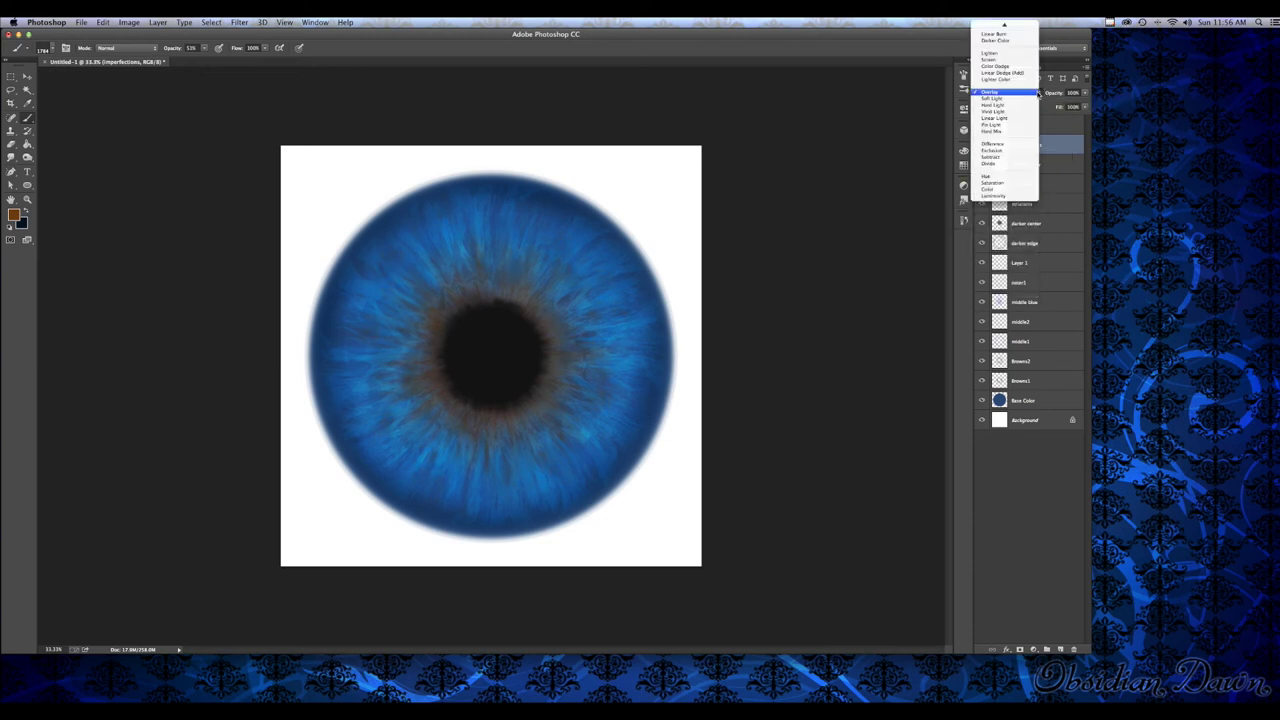
left_click(1005, 191)
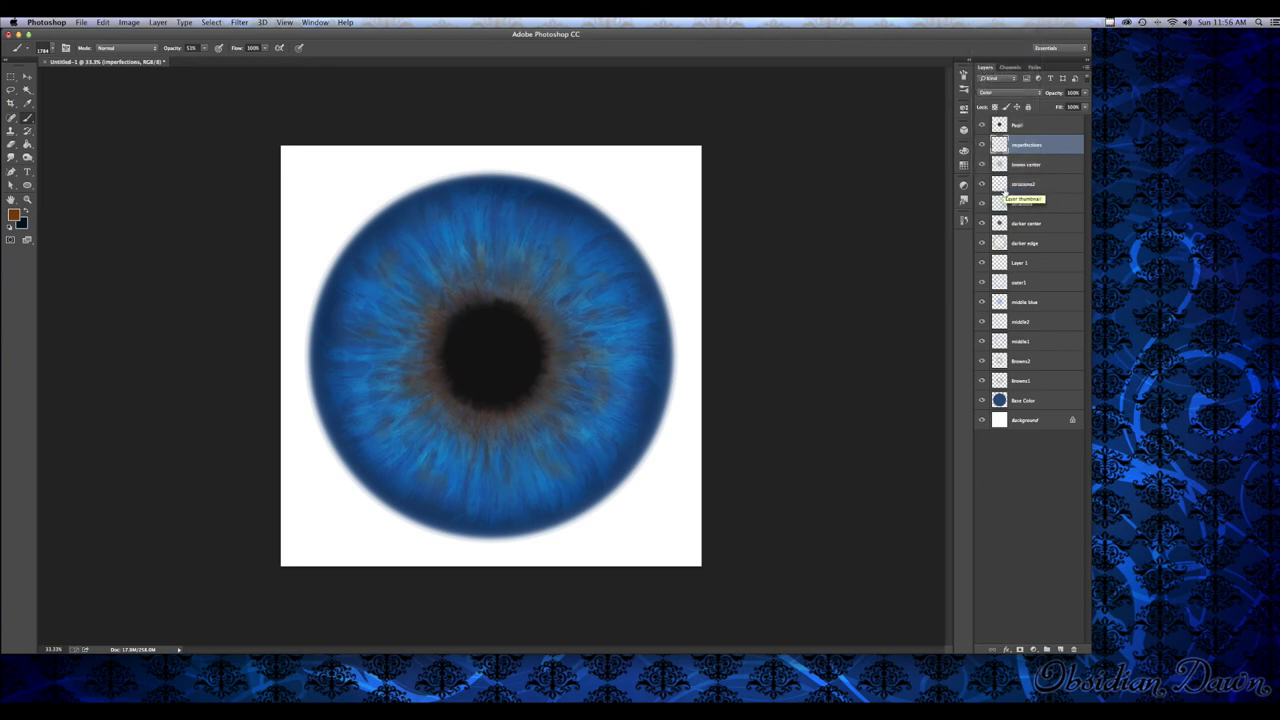
left_click(1010, 92)
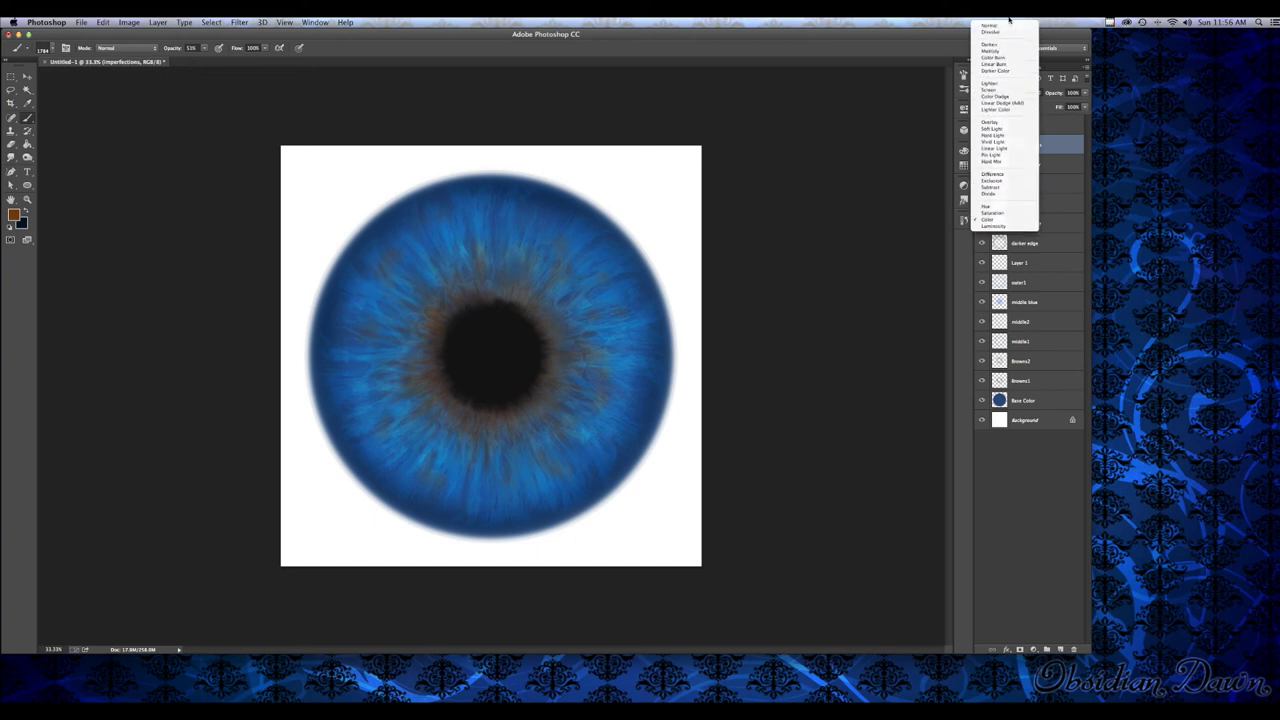
left_click(997, 26)
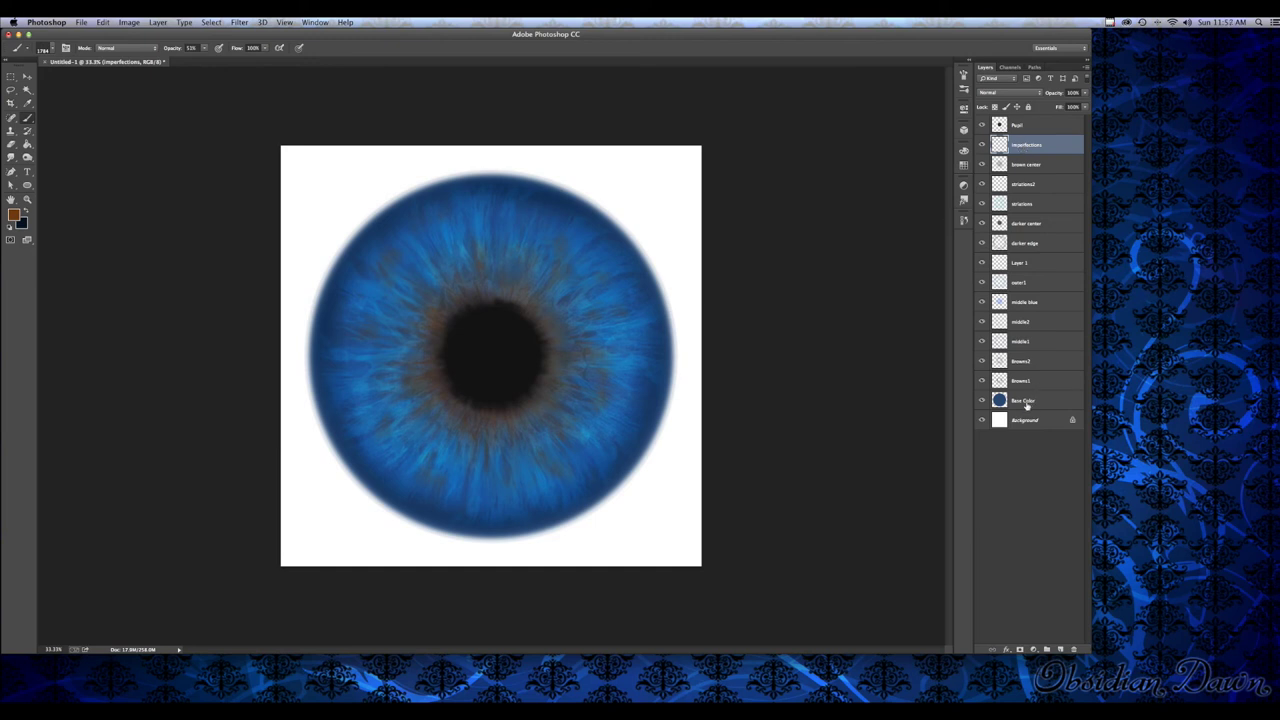
Add a layer named ref1 above the Pupil layer and set the foreground color to white
left_click(1018, 126)
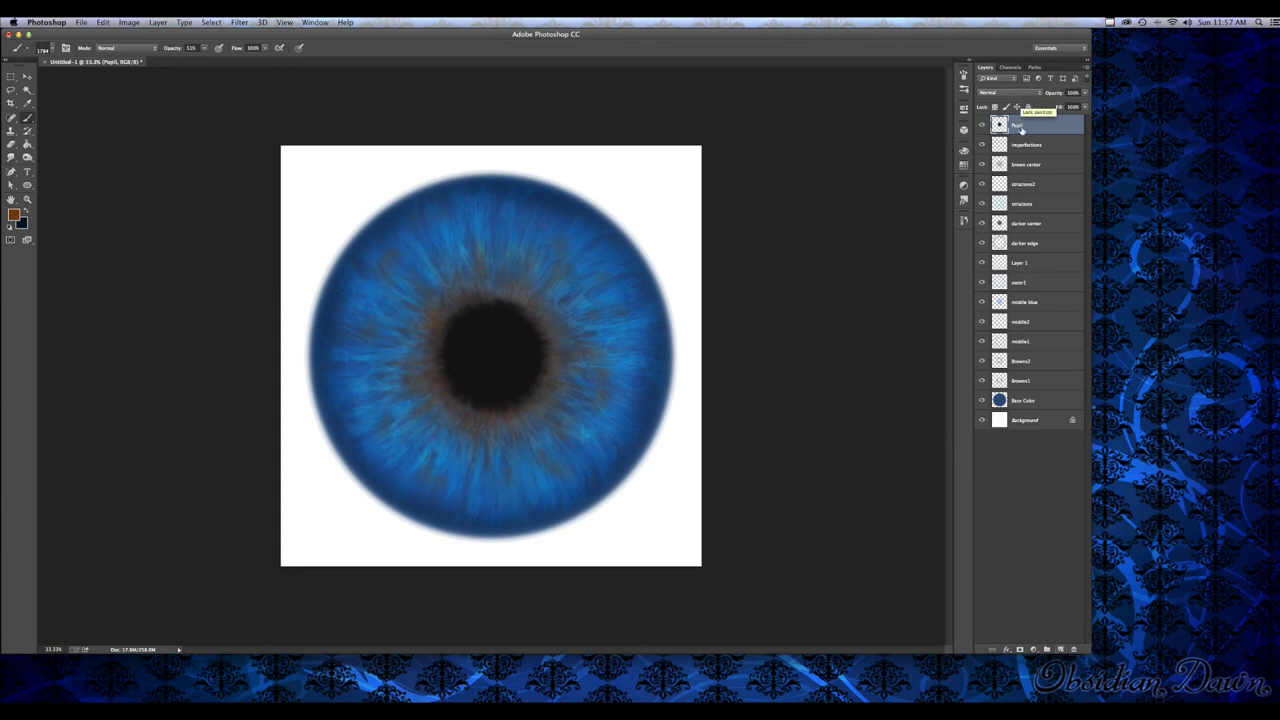
left_click(1060, 649)
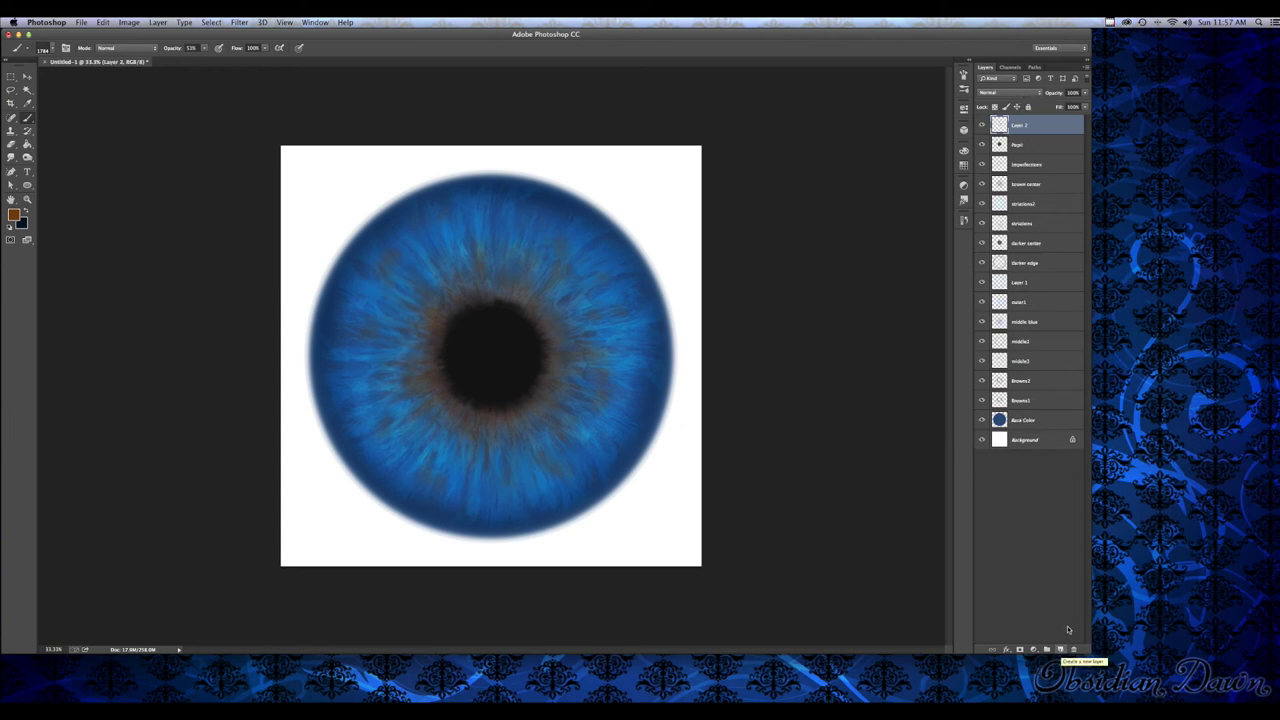
double_click(1018, 124)
type("irflection")
key("Return")
left_click(14, 215)
left_click(868, 218)
left_click(1098, 212)
Stamp the 1725 px reflection brush in white across the upper iris, undoing the excess stamp
left_click(53, 48)
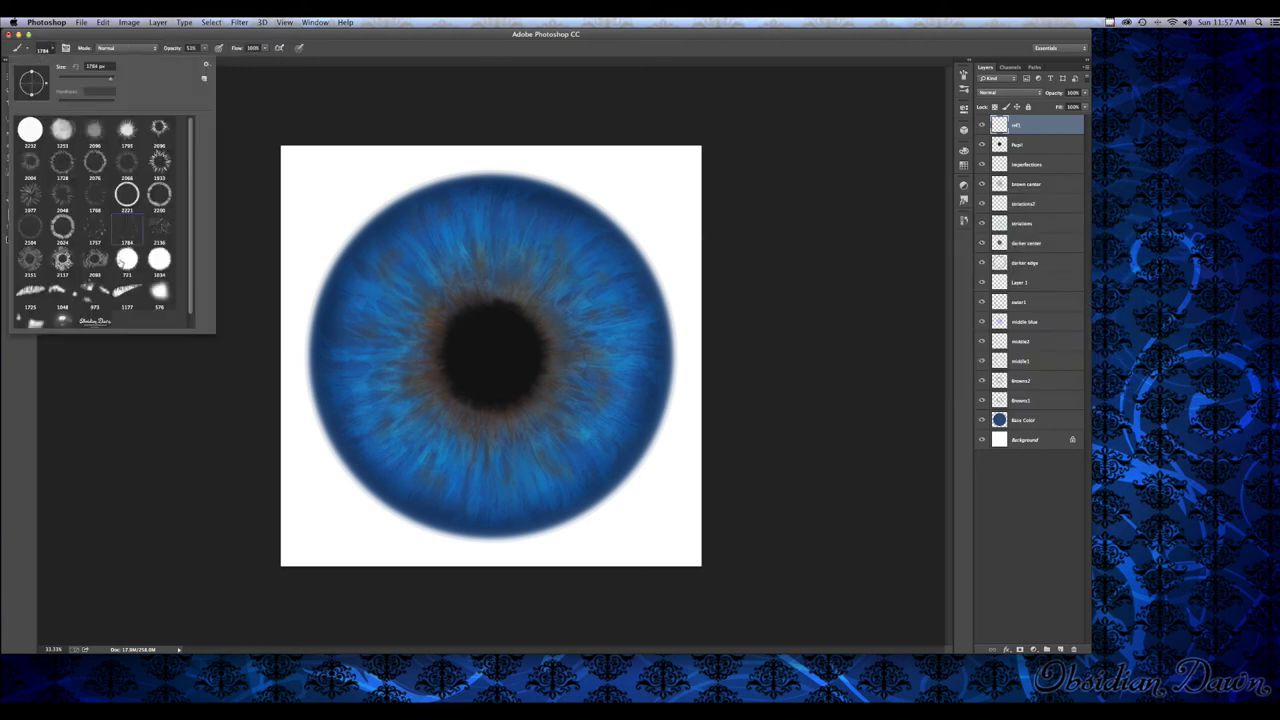
scroll(100, 260, "down", 1)
left_click(22, 320)
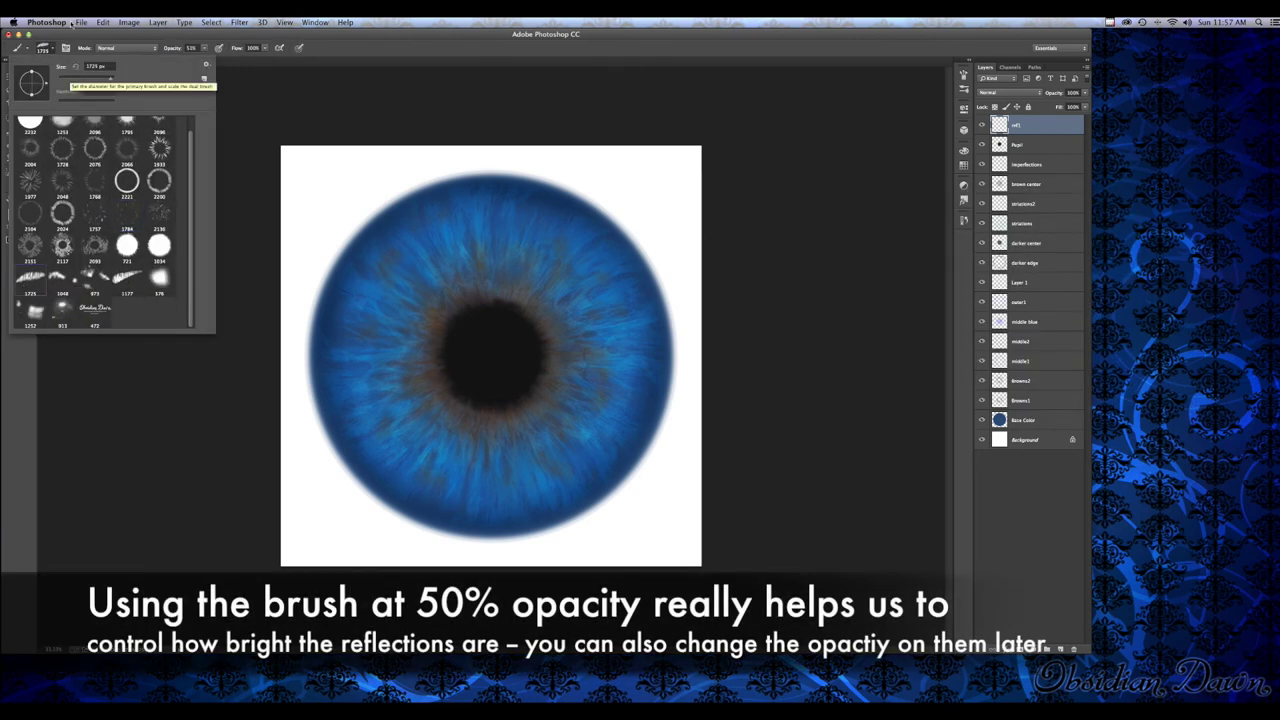
left_click(480, 285)
left_click(480, 285)
left_click(480, 285)
key("super+z")
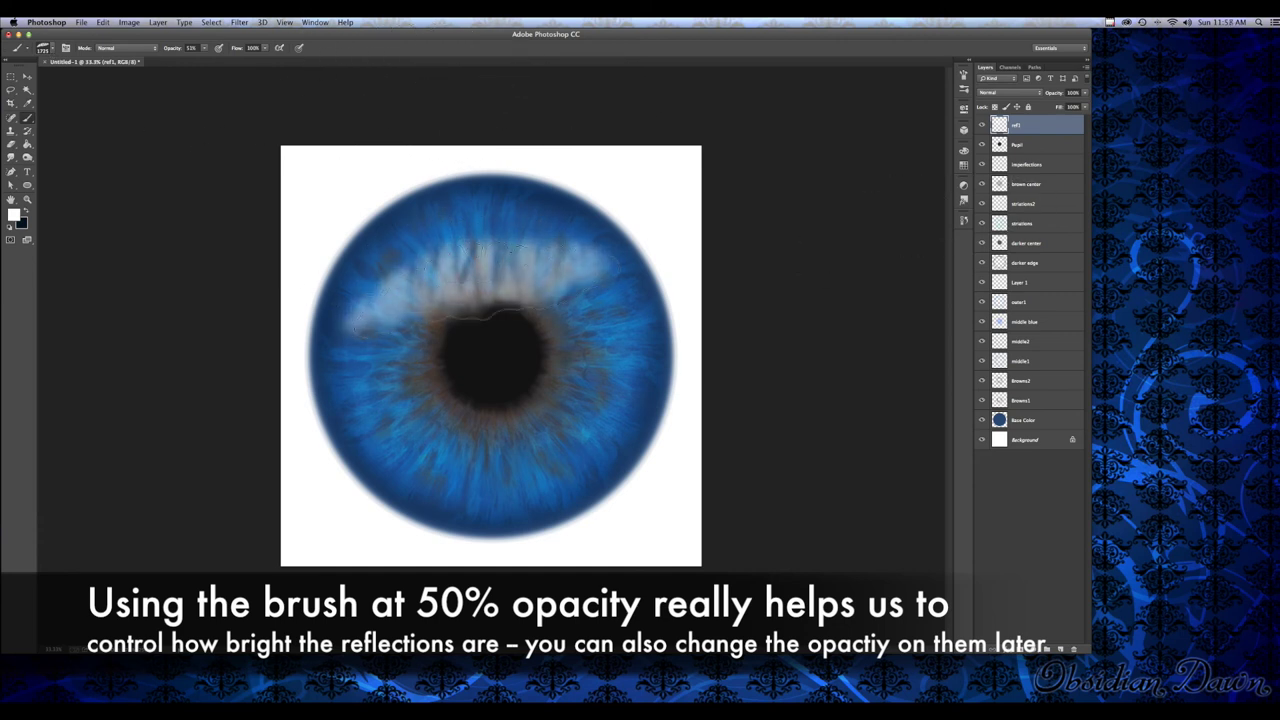
With ref1 hidden, add a new top layer and stamp the 1177 px reflection brush in white just above the pupil
left_click(48, 49)
left_click(128, 280)
key("Return")
left_click(1061, 648)
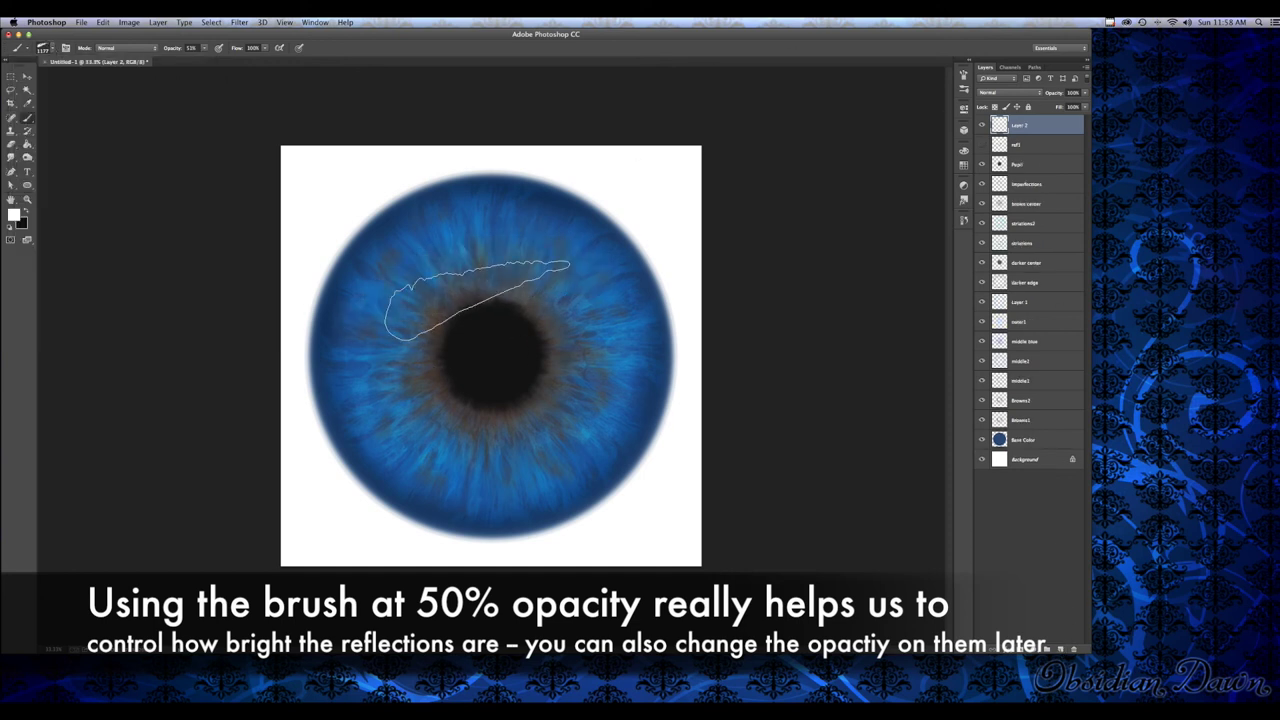
left_click(477, 300)
Try the reflection brush at 2400 px in white across the upper iris on a new top layer, with the previous reflection hidden
left_click(43, 48)
left_click(43, 48)
left_click(43, 48)
type("2400")
key("Return")
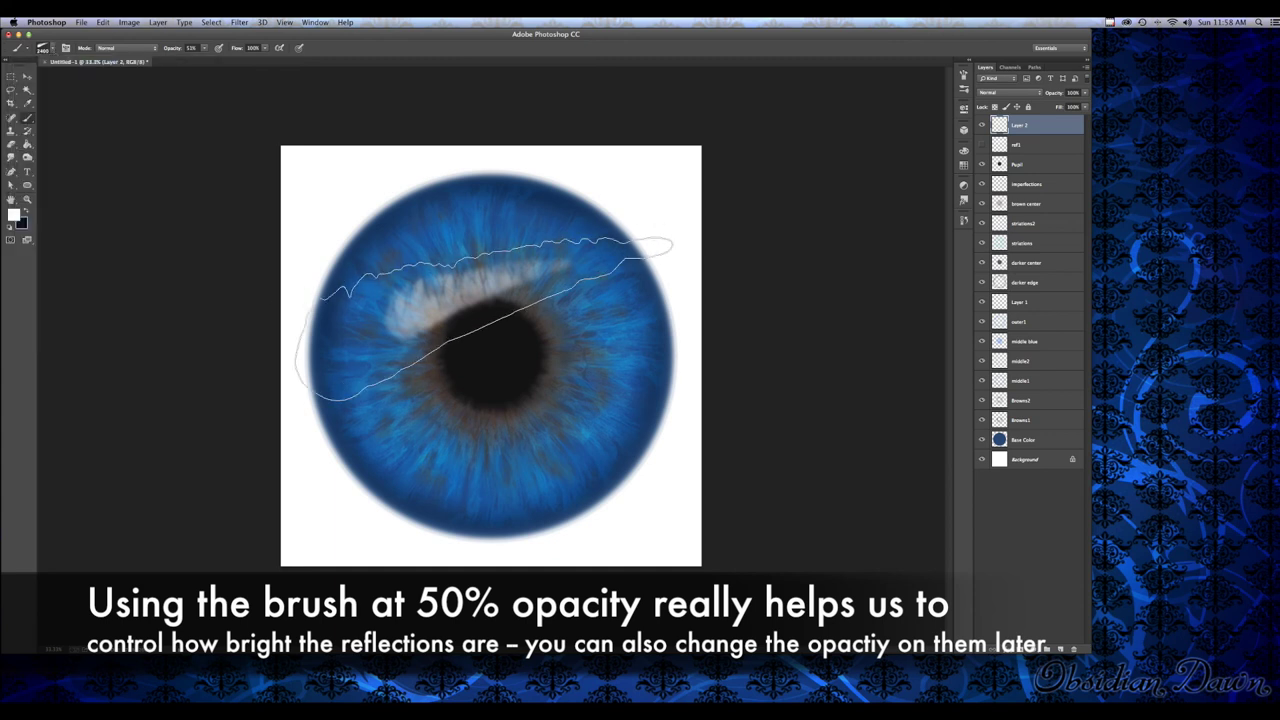
left_click(981, 124)
left_click(1061, 648)
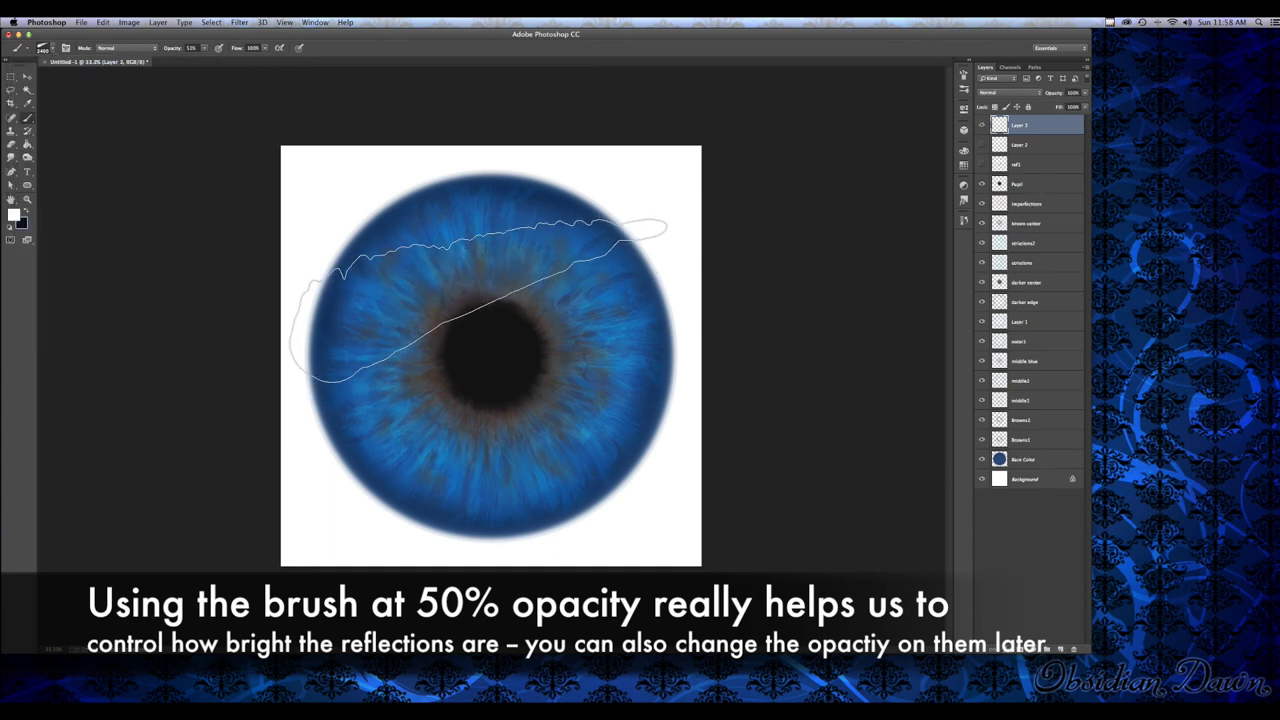
left_click(485, 292)
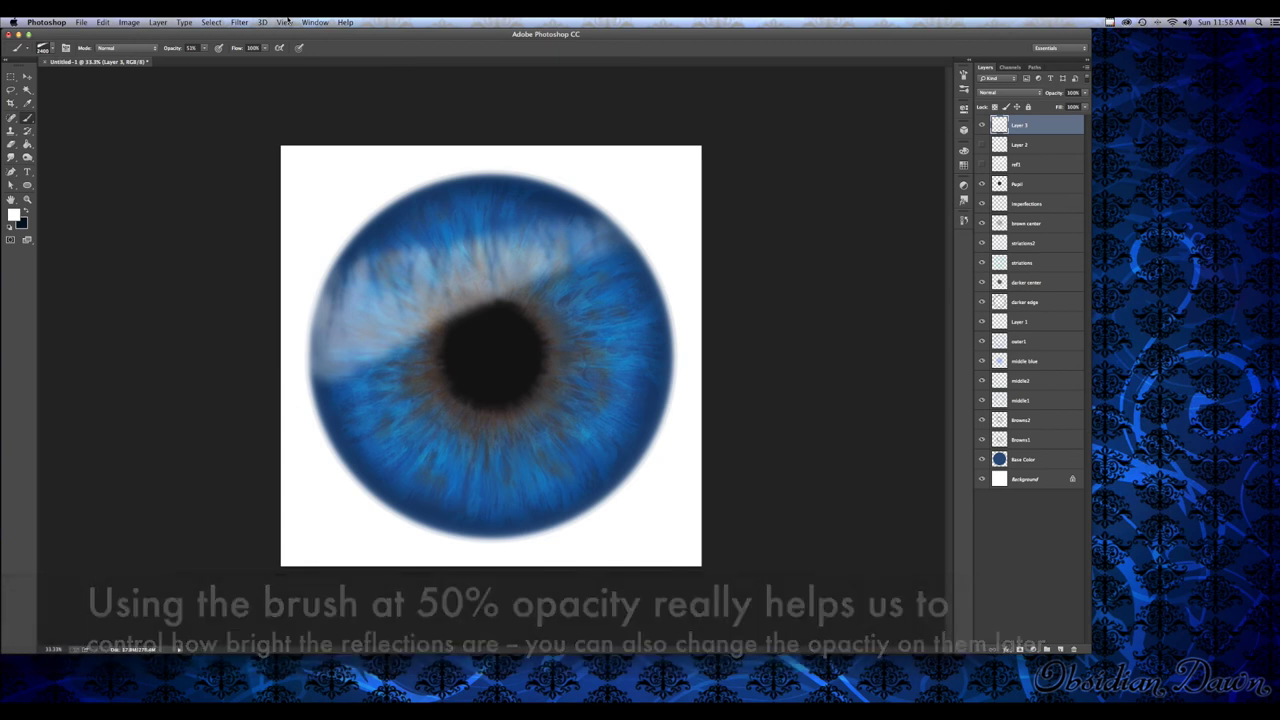
Try the 1048 px reflection brush in white above the pupil on a new top layer, and resize the brush to 1000 px
left_click(43, 48)
double_click(62, 280)
left_click(981, 124)
left_click(1061, 648)
left_click(43, 48)
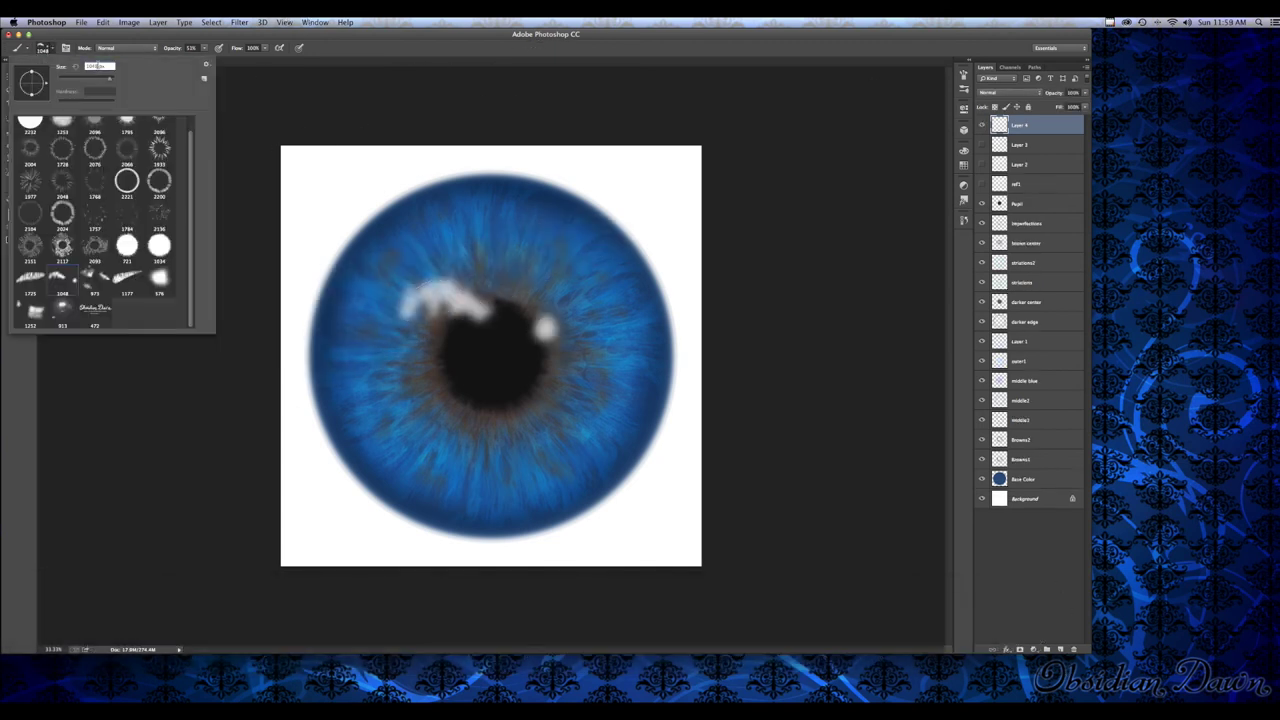
key("Return")
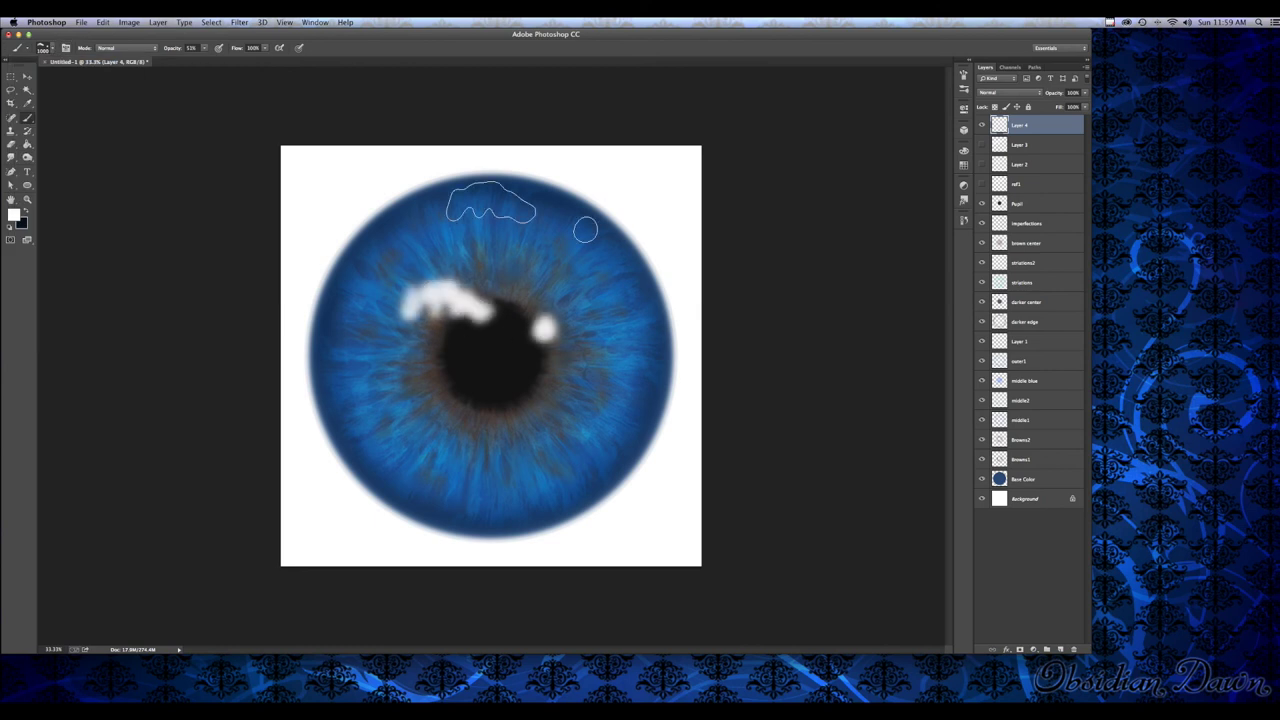
Hide the current reflection and try the multi-patch reflection brush twice in white around the pupil on a new top layer
left_click(981, 124)
left_click(1061, 648)
left_click(43, 48)
double_click(96, 283)
left_click(499, 318)
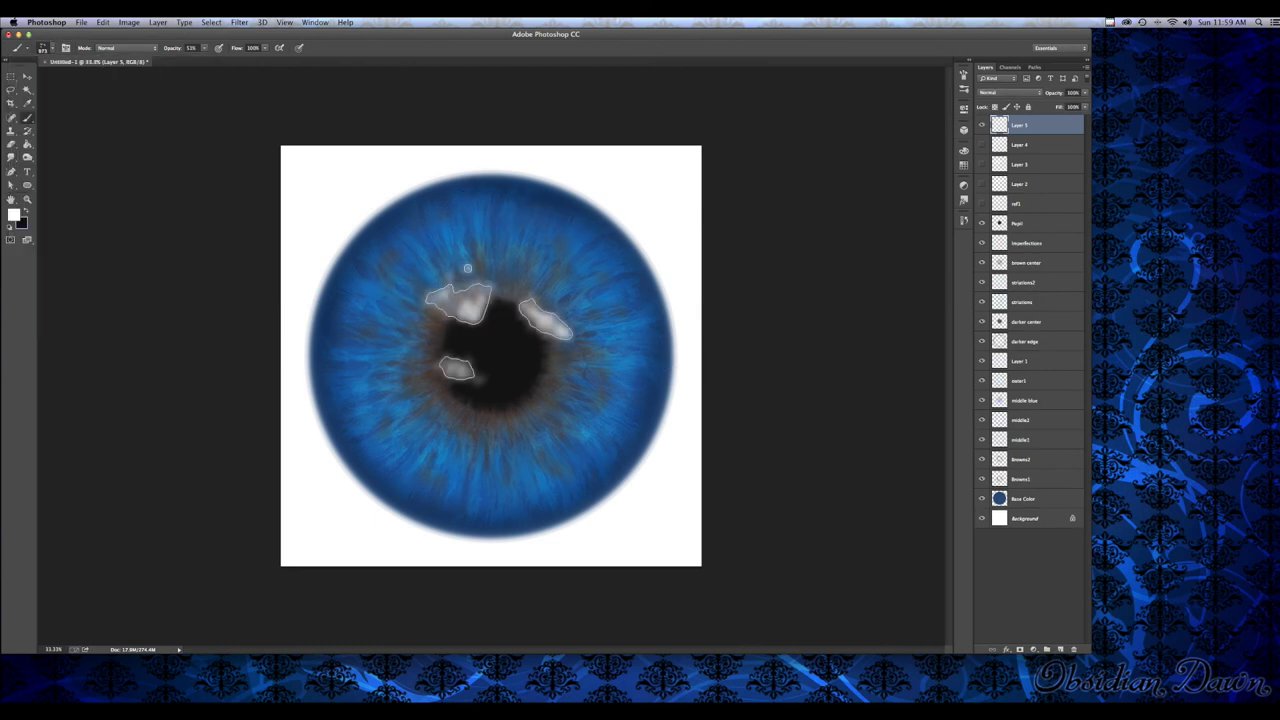
left_click(500, 327)
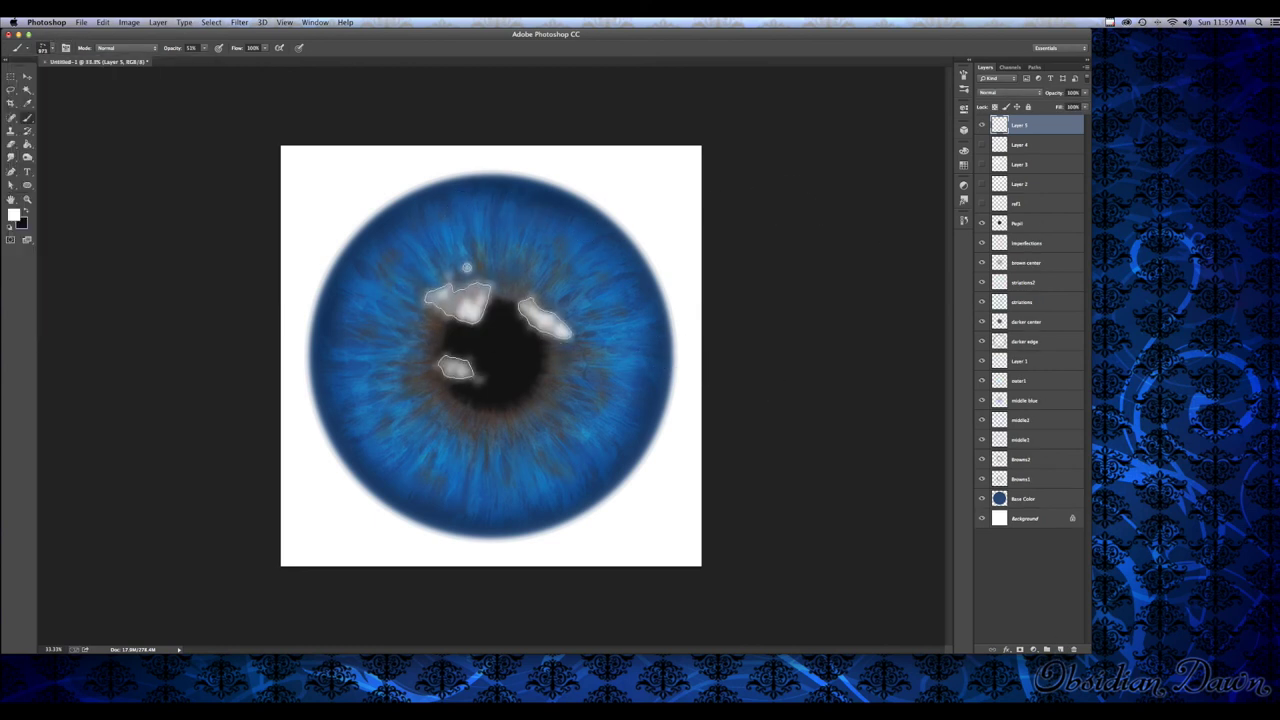
Hide the current reflection and try the soft 576 px reflection brush in white over the pupil on a new top layer
left_click(981, 124)
left_click(1061, 648)
left_click(43, 48)
double_click(156, 281)
left_click(466, 333)
Hide the soft reflection and try the 1252 px window-shaped reflection brush in white over the pupil on a new top layer
left_click(50, 47)
double_click(130, 290)
left_click(981, 124)
left_click(1061, 648)
left_click(505, 335)
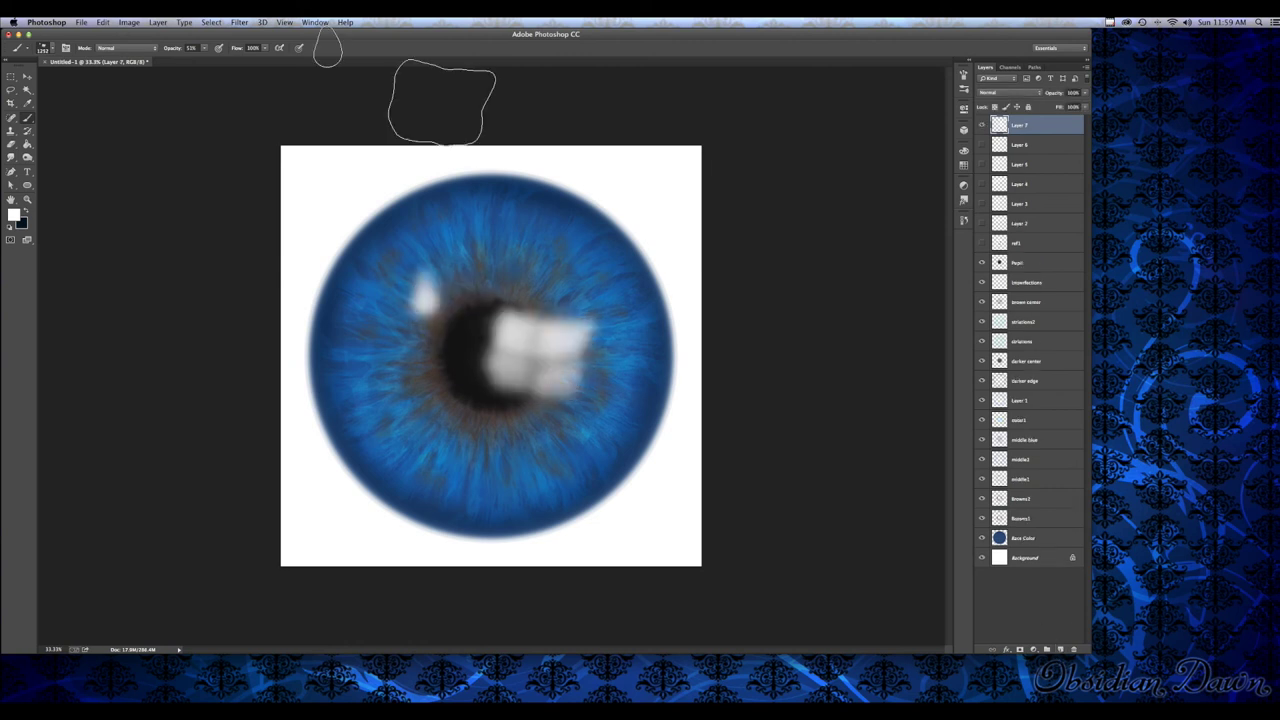
Hide the window-shaped reflection and stamp the 913 px reflection brush in white over the pupil on a new top layer
left_click(981, 124)
left_click(1061, 648)
left_click(50, 47)
double_click(130, 290)
left_click(494, 300)
left_click(494, 343)
left_click(442, 378)
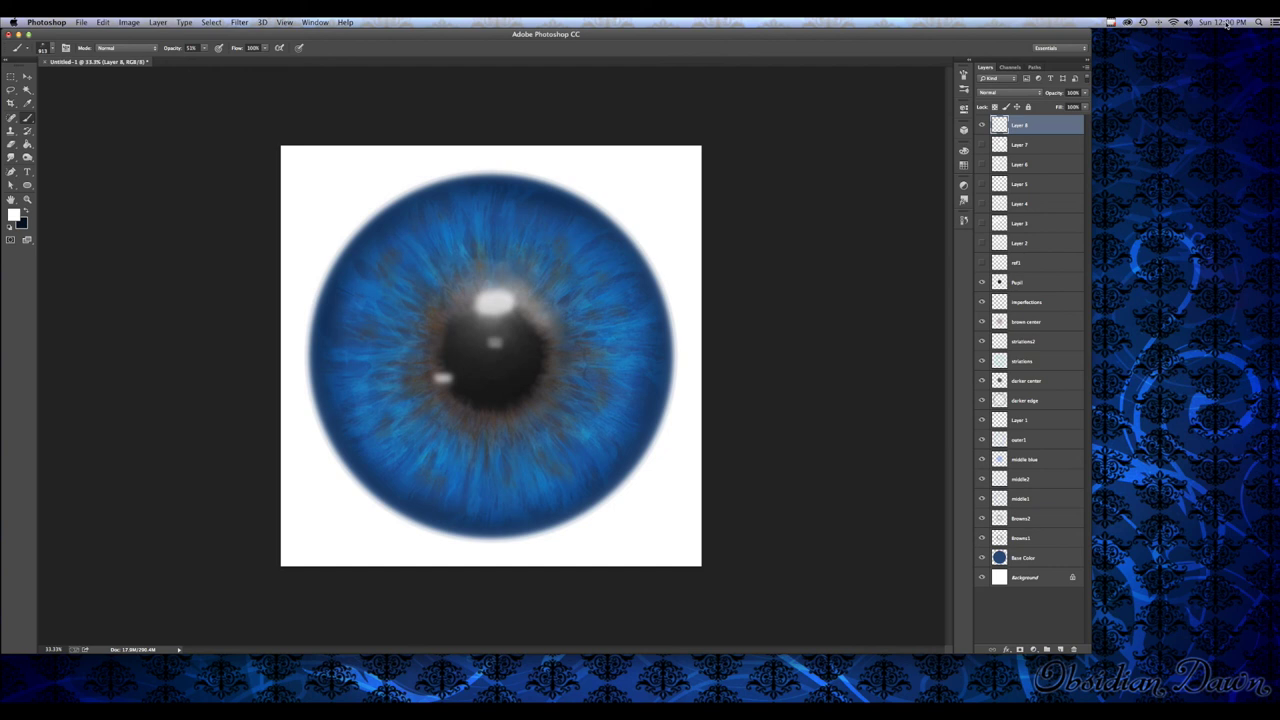
Move the new reflection so its main highlight sits on the iris, up and to the left of the pupil
key("v")
mouse_move(505, 351)
left_mouse_down()
mouse_move(597, 417)
mouse_move(569, 423)
left_mouse_up()
left_click_drag(592, 244, 482, 137)
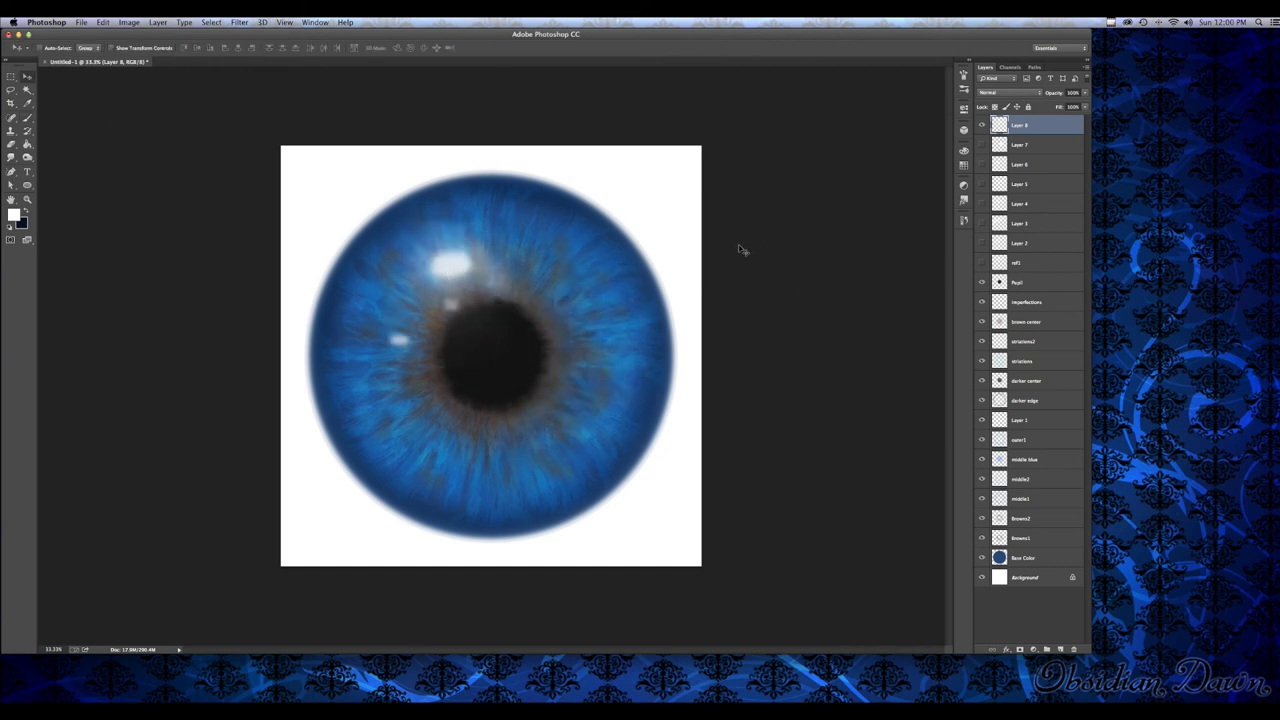
Rename the layer holding the final reflection as reflection
left_click(1021, 145)
double_click(1019, 125)
type("reflection")
key("Return")
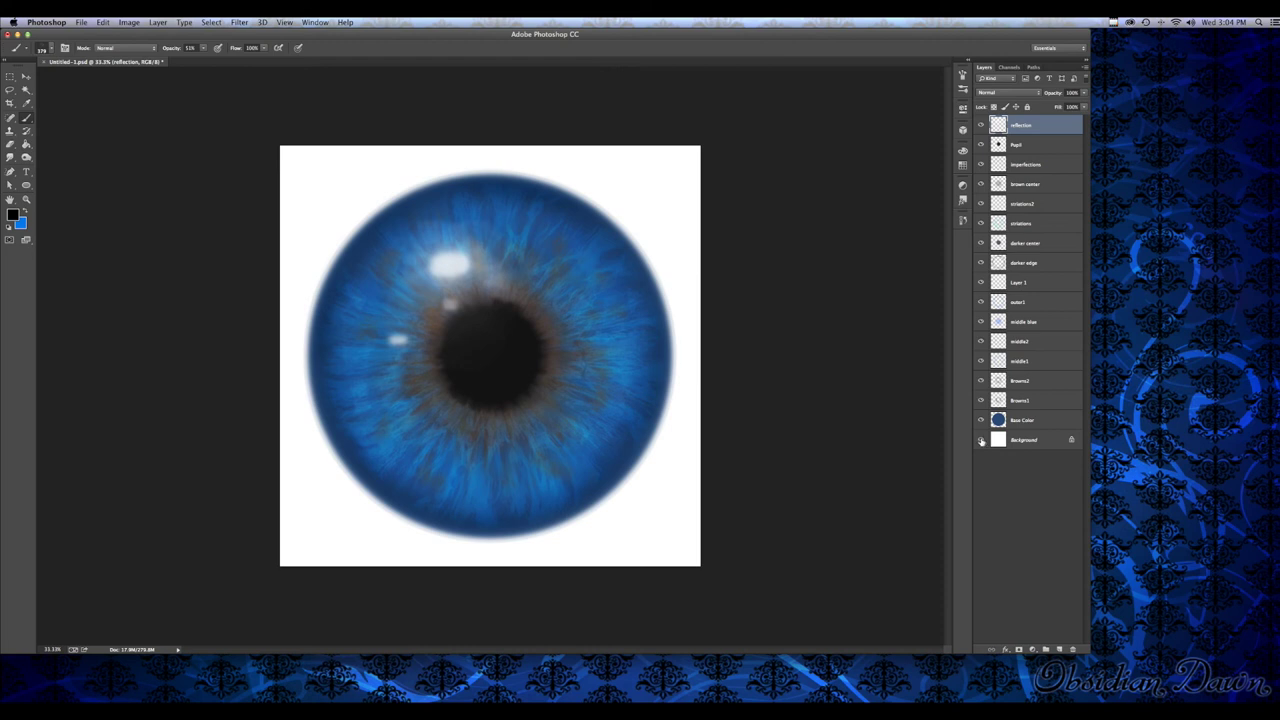
Hide the Background layer, then copy all visible layers merged and paste them as a new top layer
left_click(981, 440)
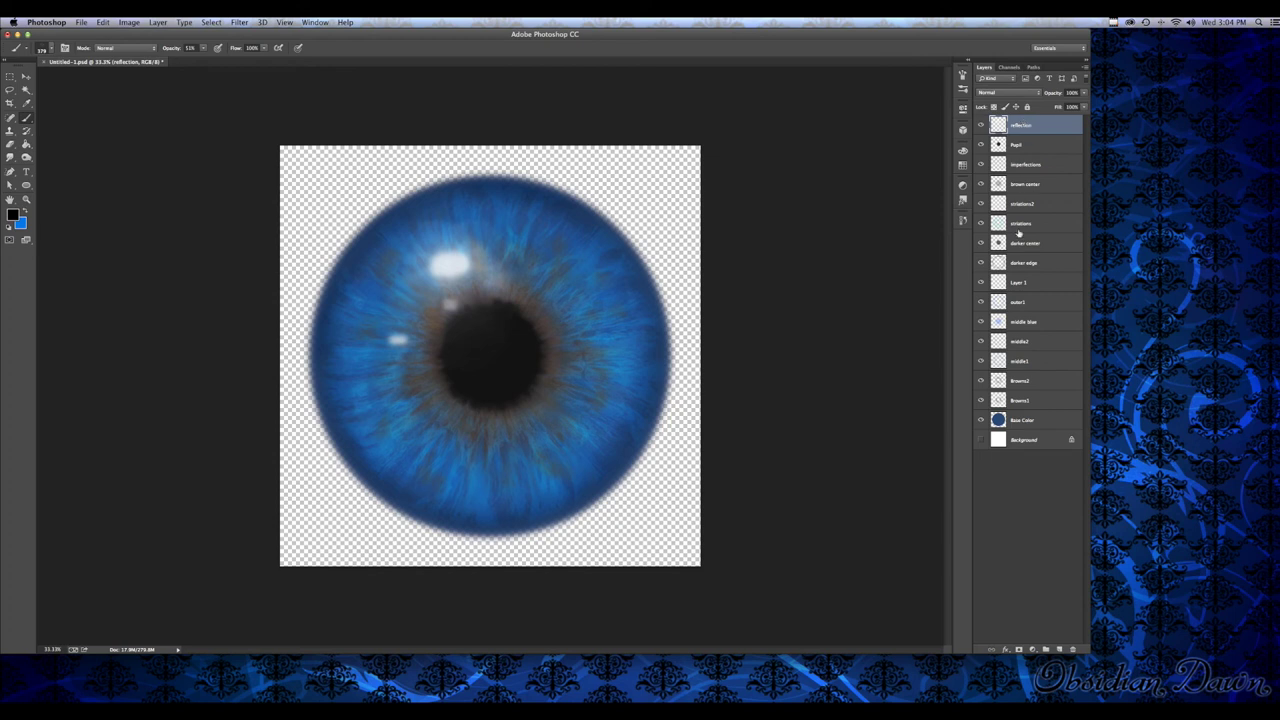
key("ctrl+a")
key("ctrl+shift+c")
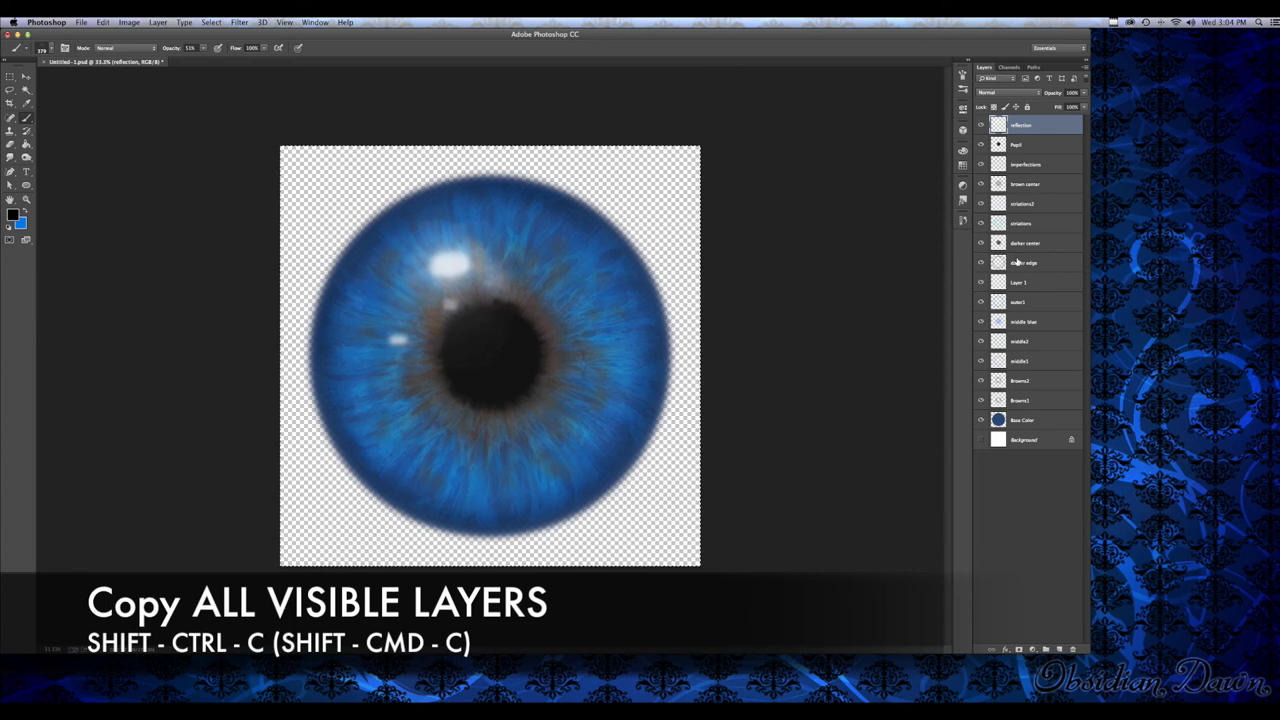
key("ctrl+v")
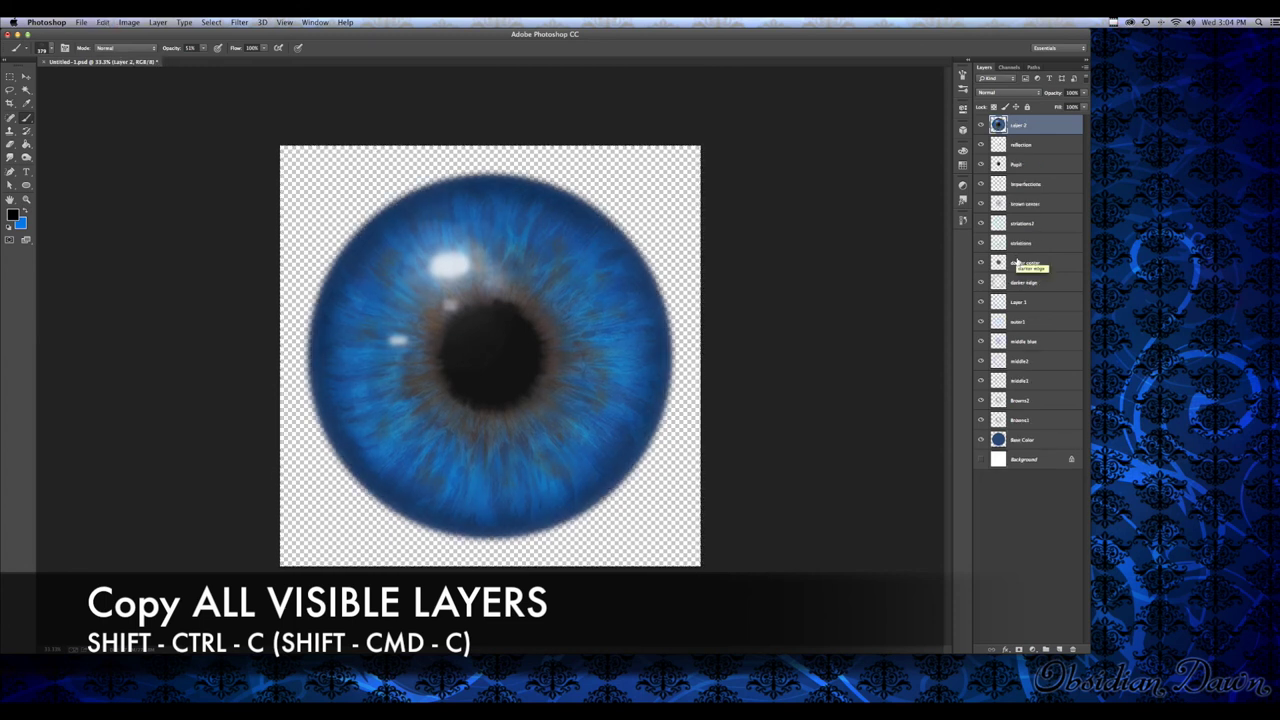
left_click(981, 125)
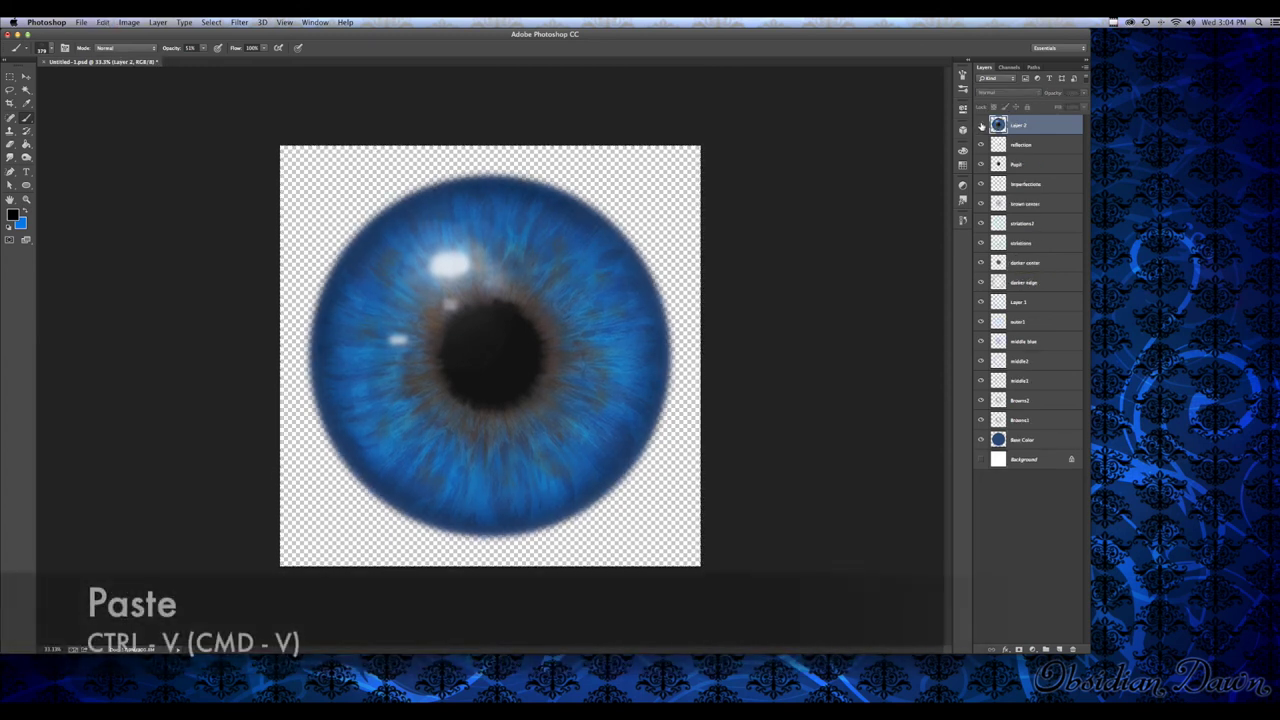
left_click(981, 125)
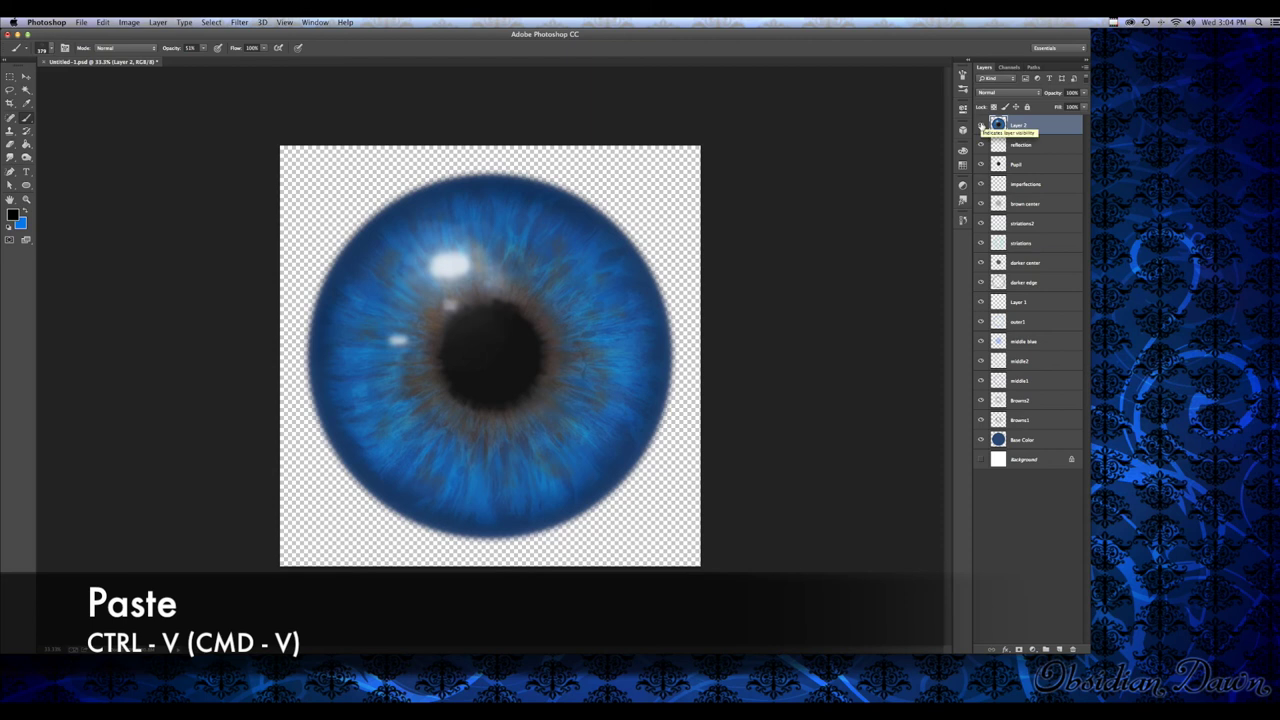
left_click(981, 125)
left_click(981, 125)
Desaturate the pasted merged eye layer
left_click(129, 22)
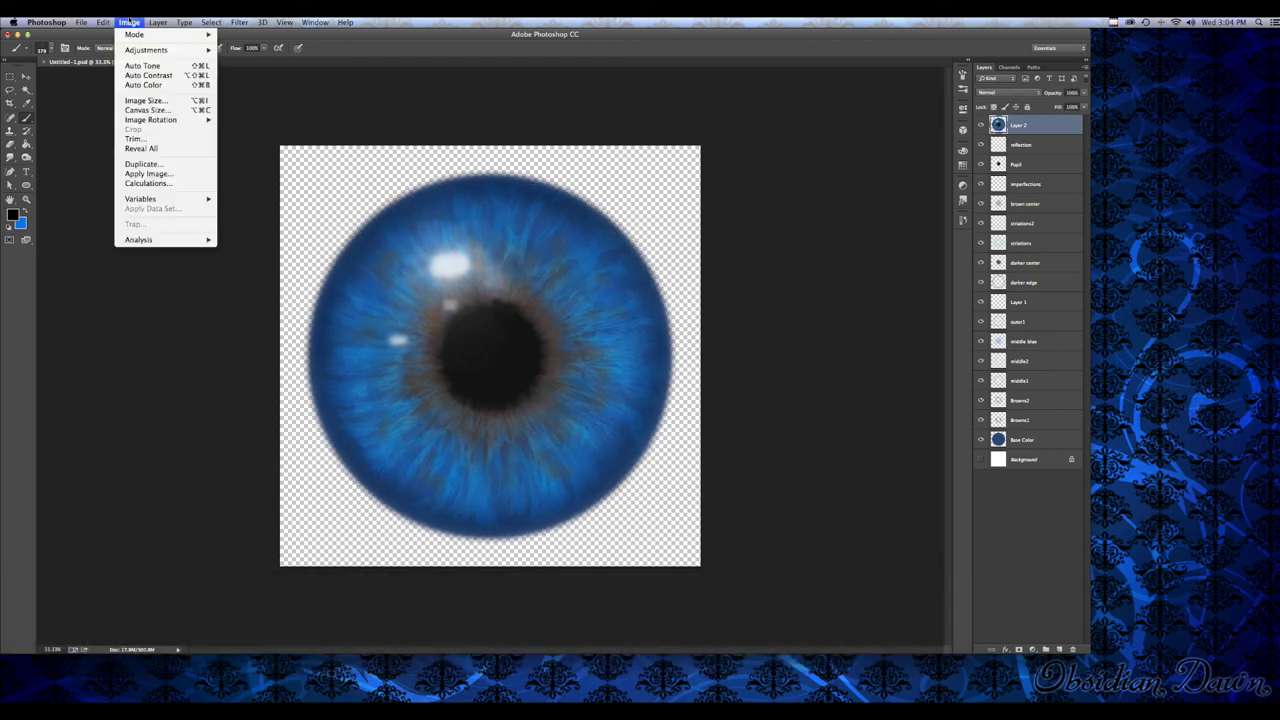
mouse_move(148, 52)
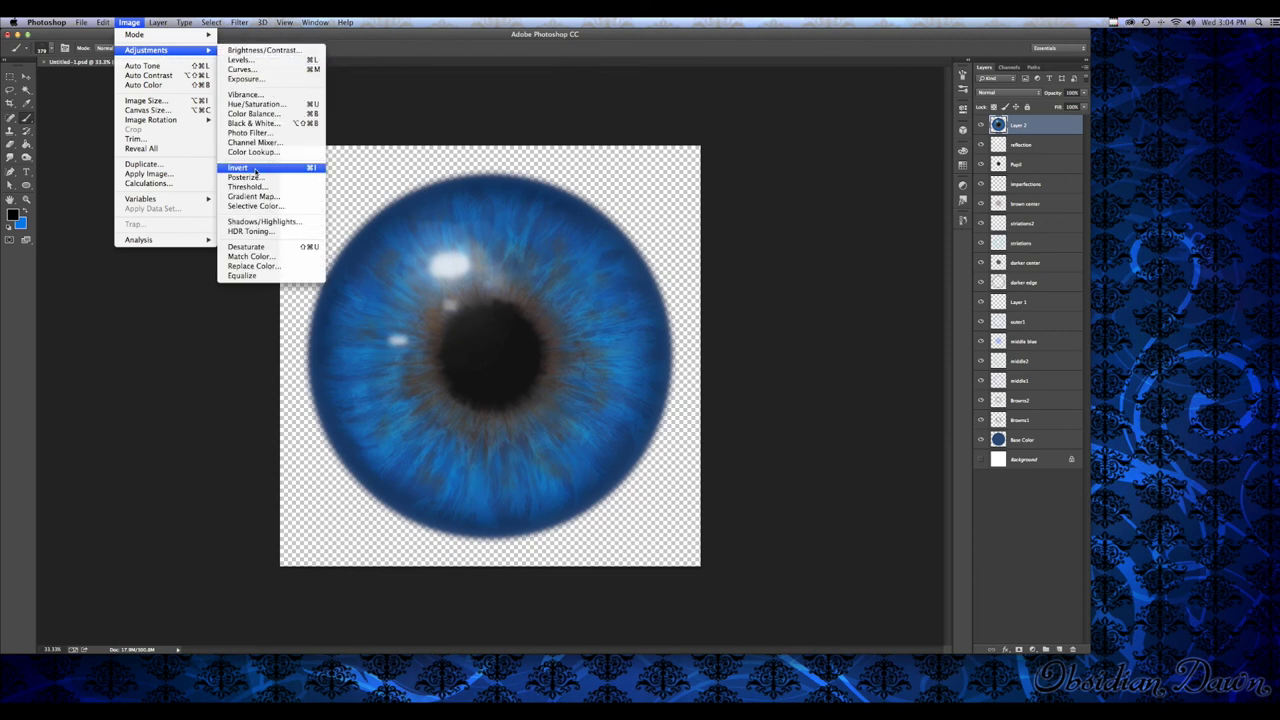
left_click(252, 246)
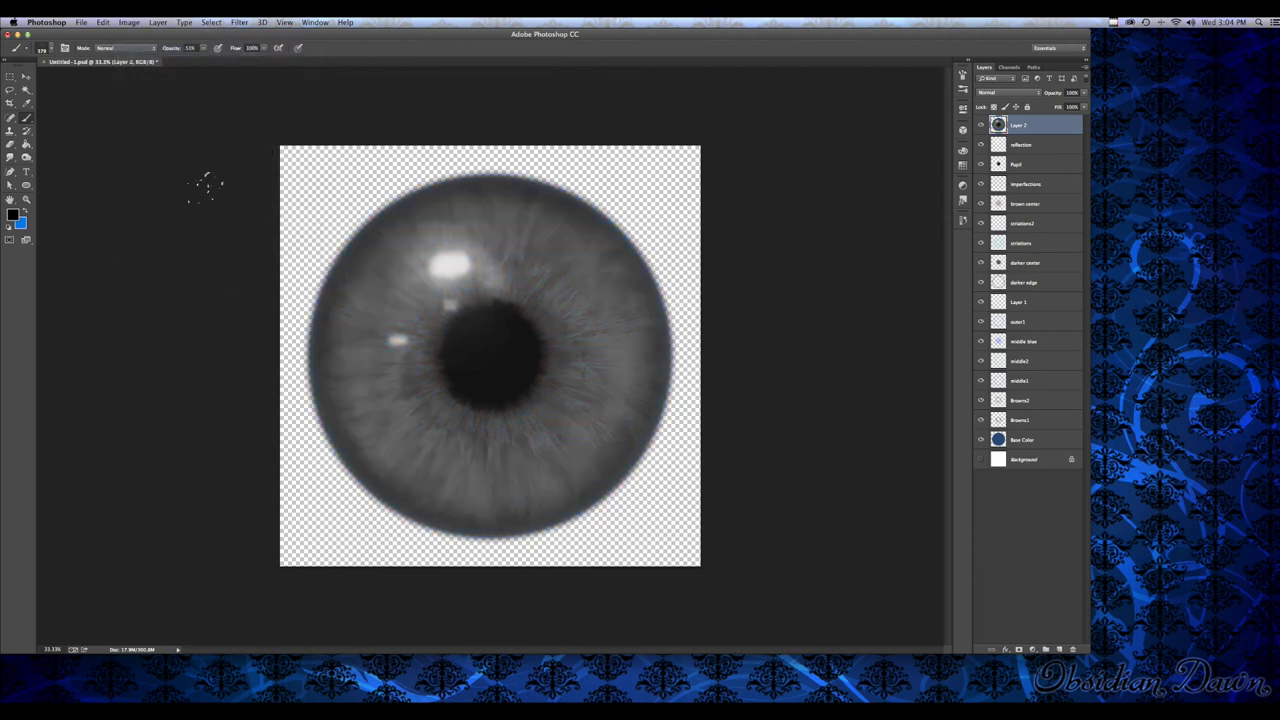
Apply a Brightness/Contrast adjustment to the gray eye layer with contrast set to 100
left_click(103, 22)
mouse_move(129, 22)
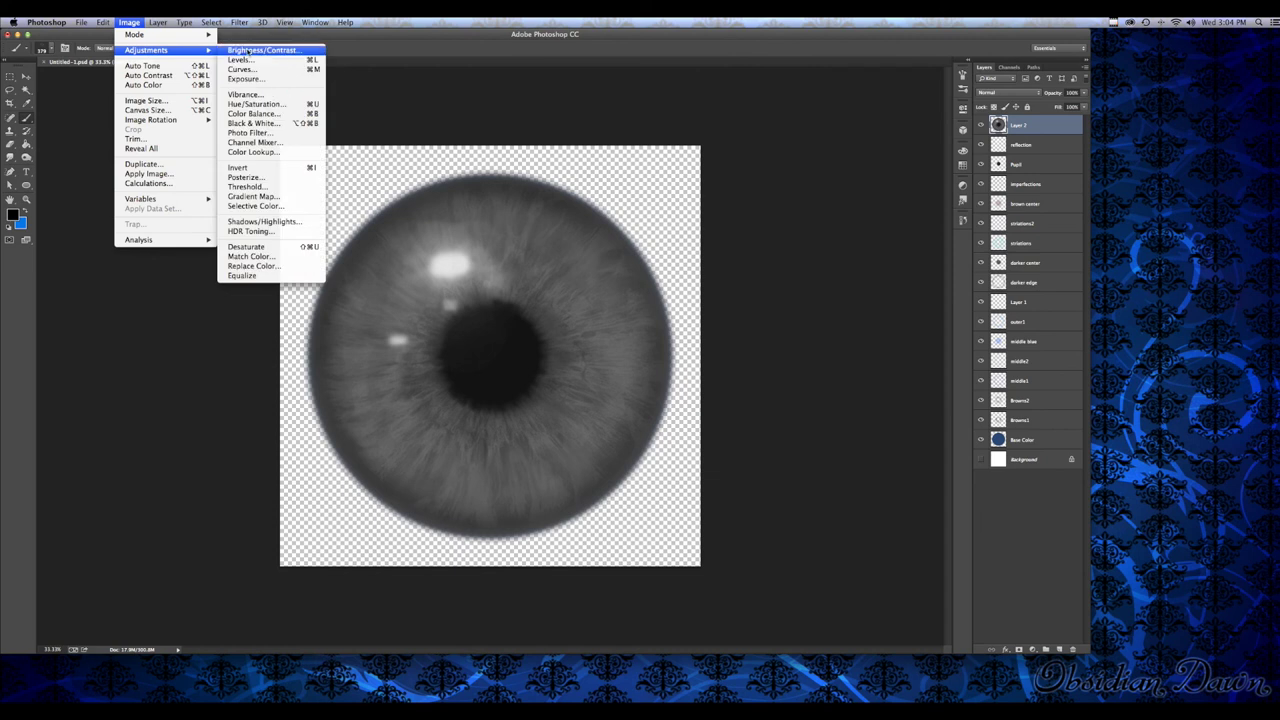
left_click(248, 50)
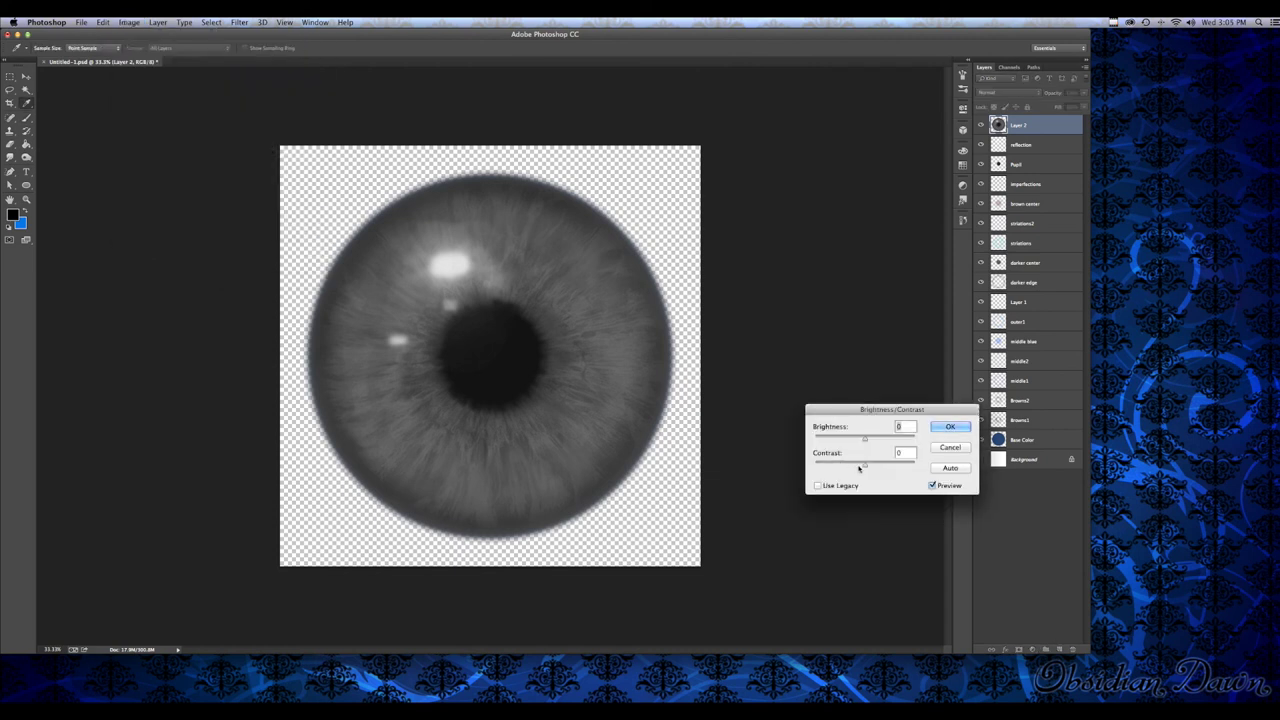
left_click_drag(866, 468, 940, 468)
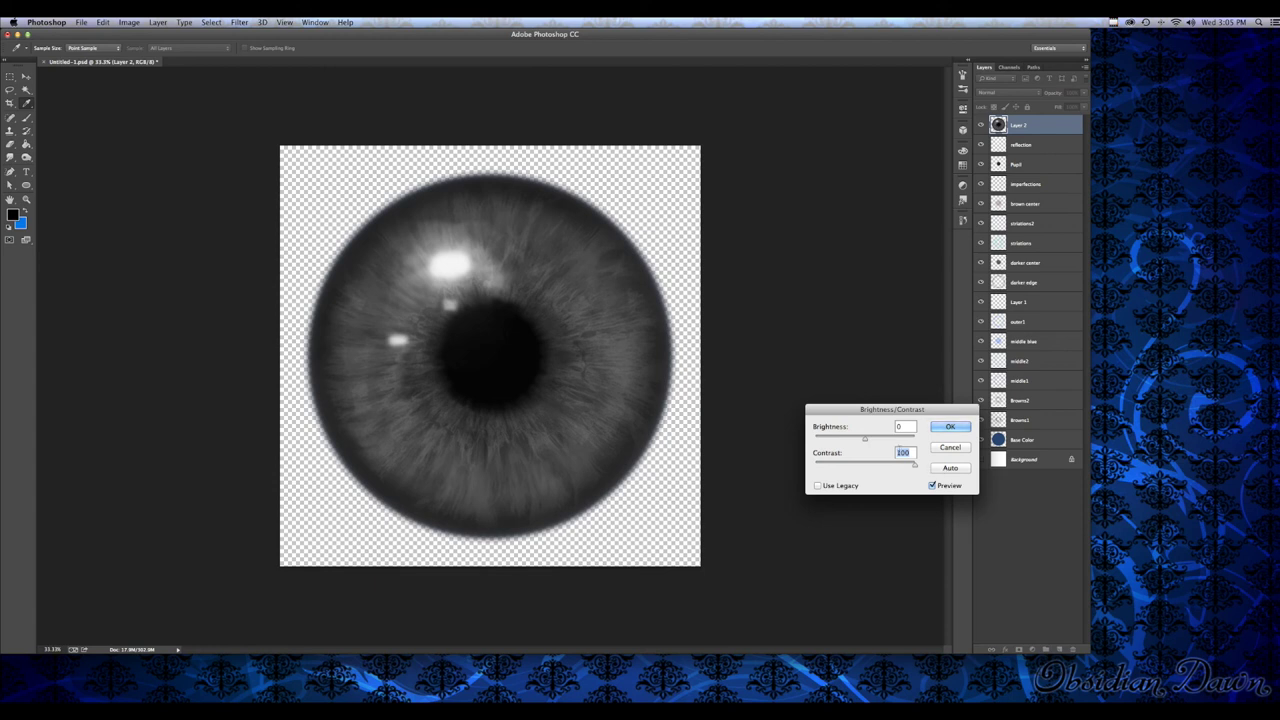
left_click(950, 427)
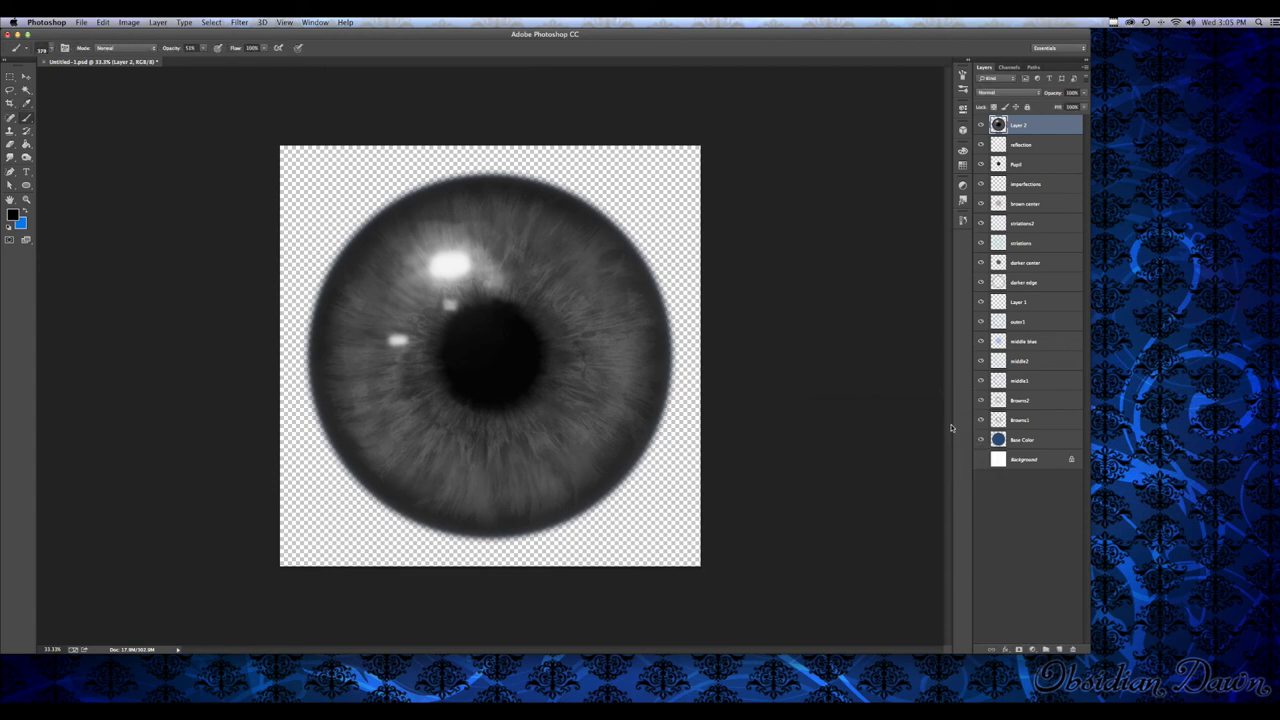
Set the gray eye layer's blend mode to Luminosity and toggle its visibility to compare the effect
left_click(1022, 95)
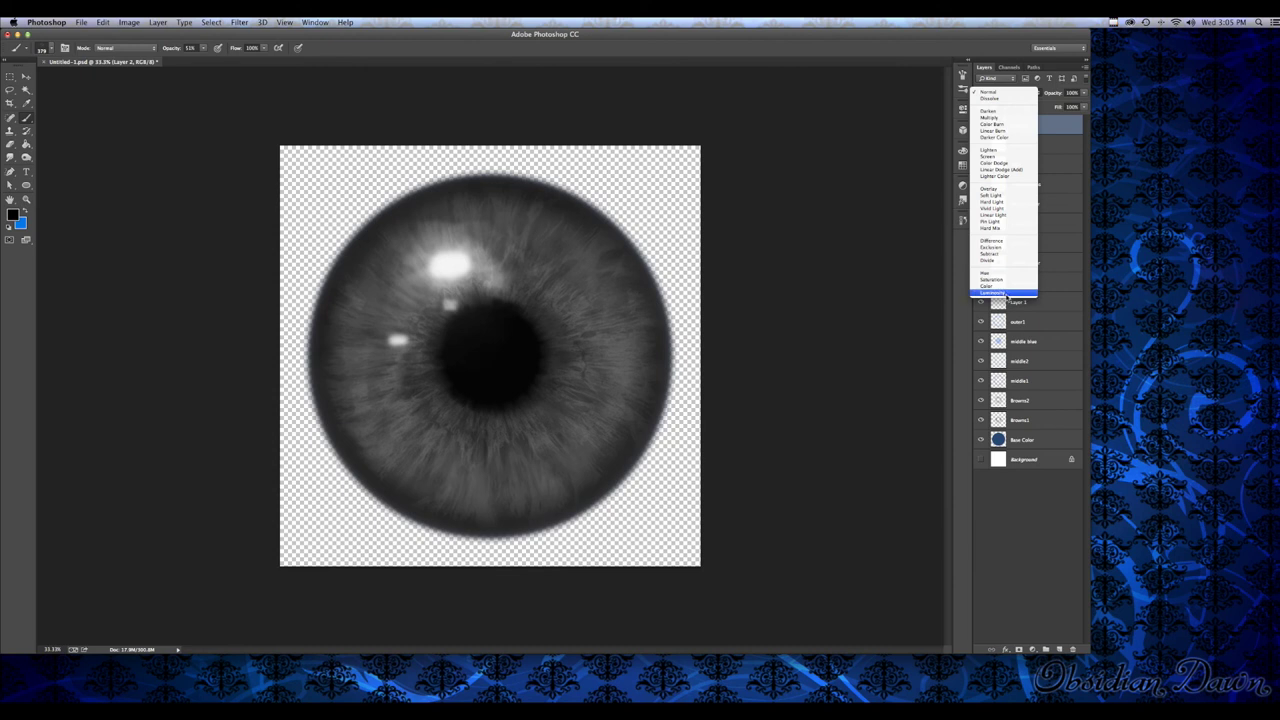
left_click(1004, 293)
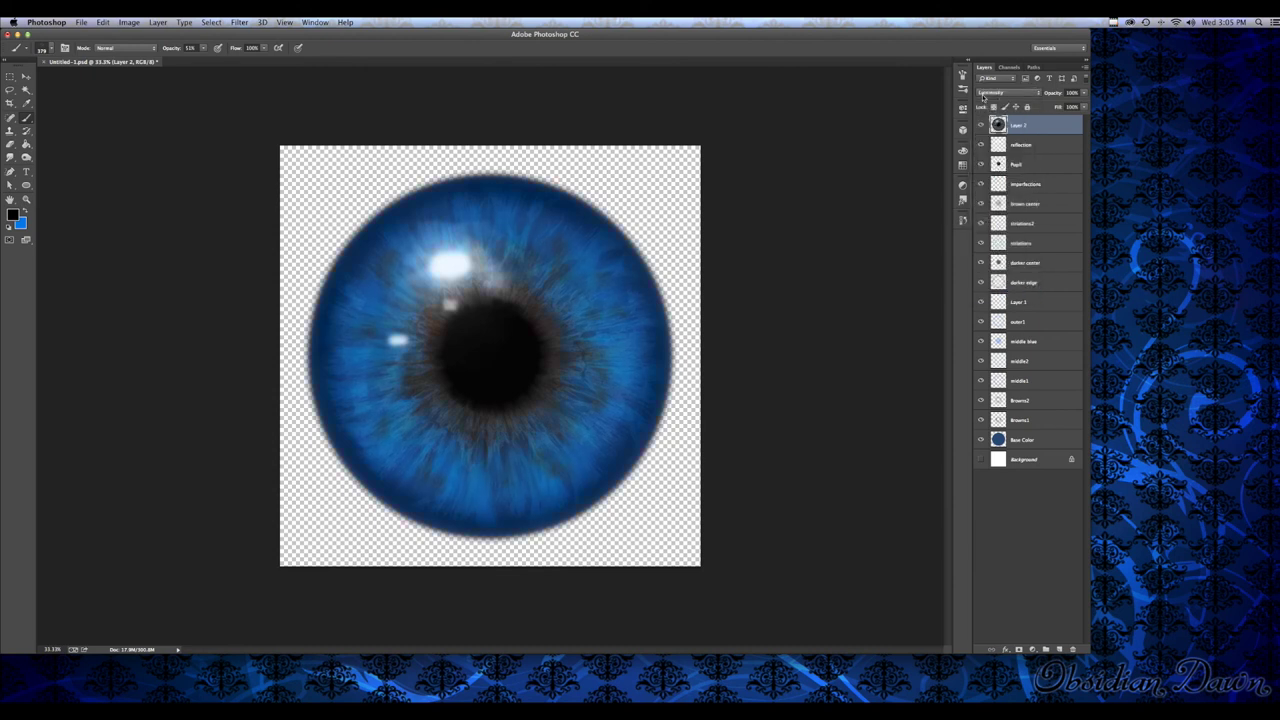
left_click(981, 125)
left_click(981, 125)
left_click(981, 125)
left_click(981, 125)
left_click(981, 125)
left_click(981, 125)
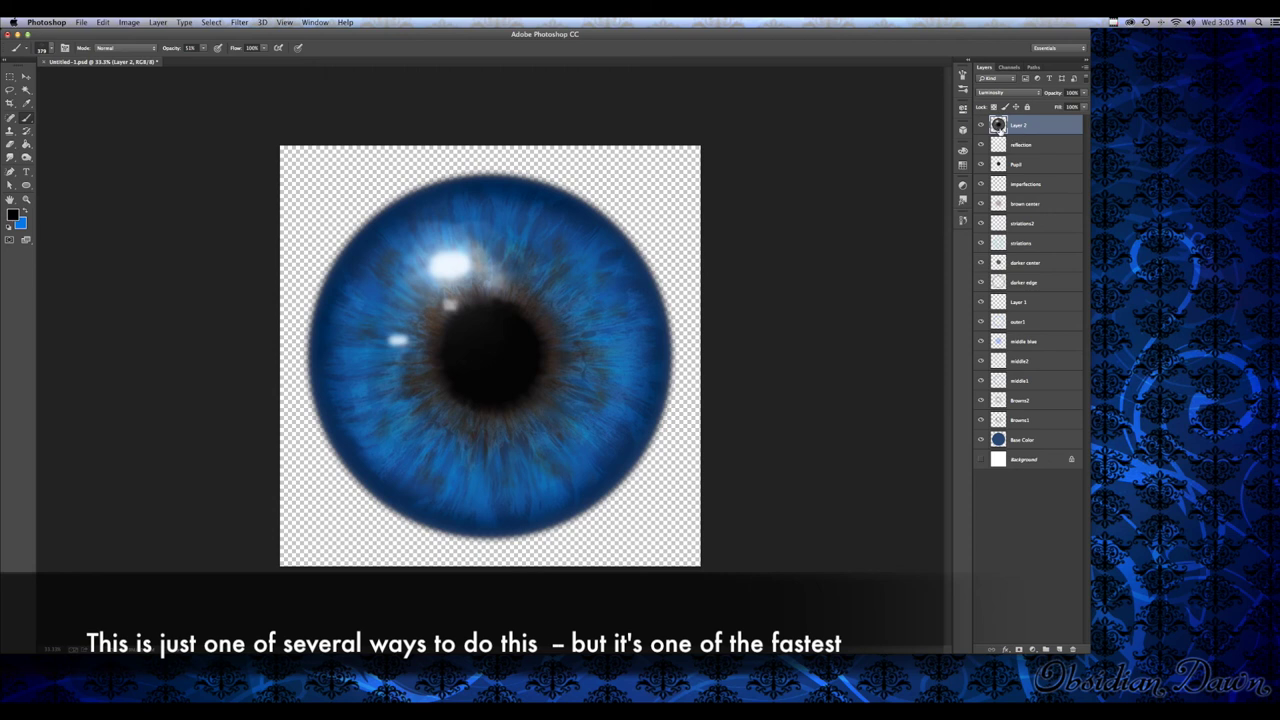
Compare the eye once more with the Luminosity layer off and on, and rename that layer contrast layer
left_click(981, 124)
left_click(981, 125)
double_click(1021, 126)
type("contrast layer")
key("Return")
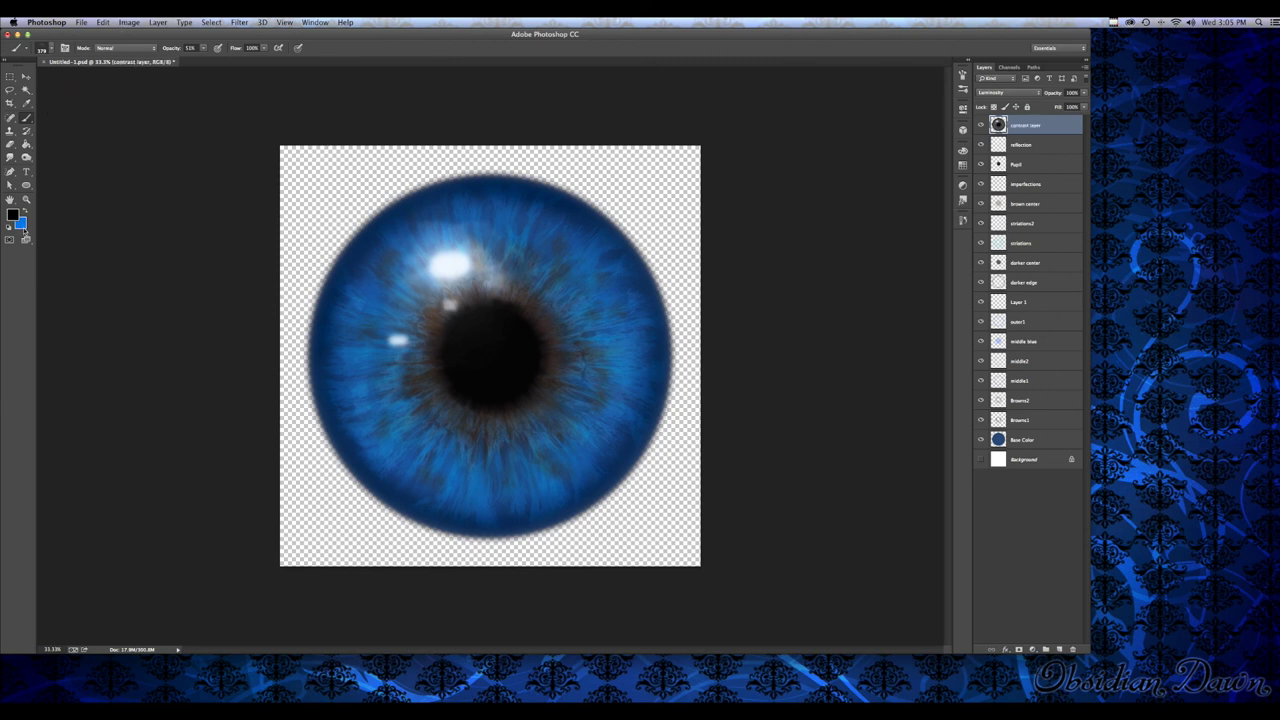
Rotate the striations layer clockwise with Free Transform and apply the transformation
left_click(1029, 242)
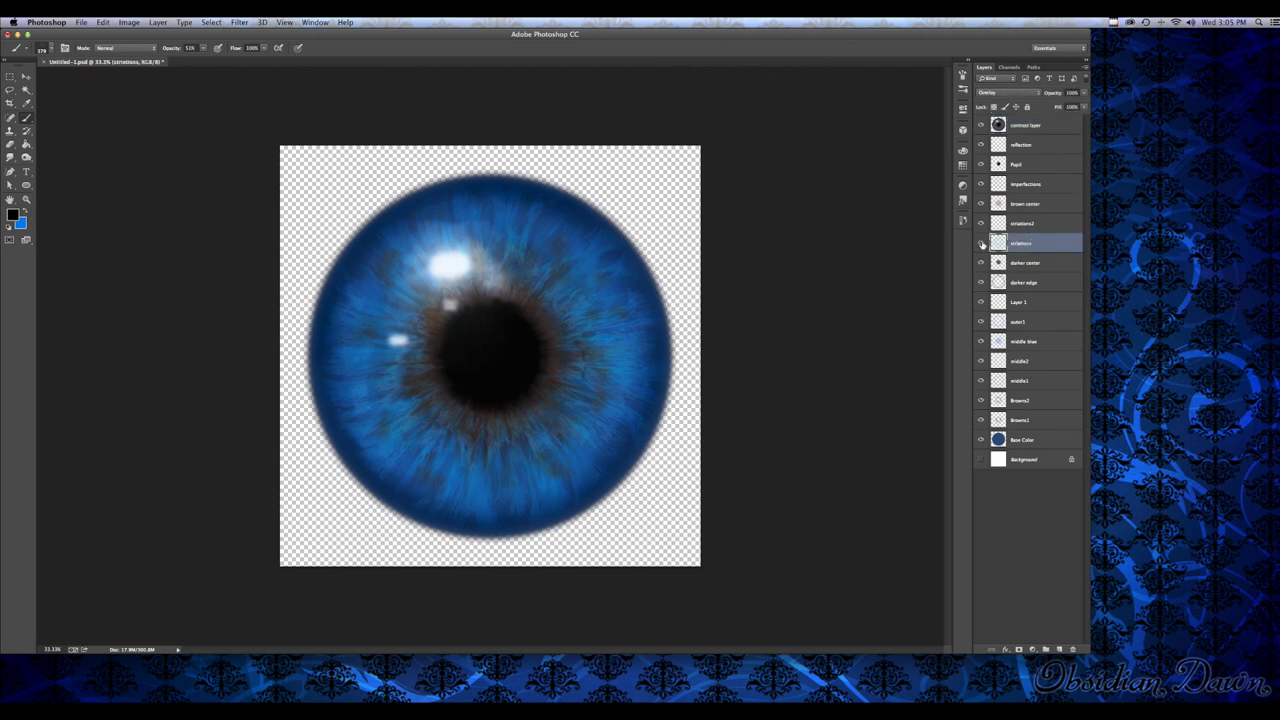
key("ctrl+t")
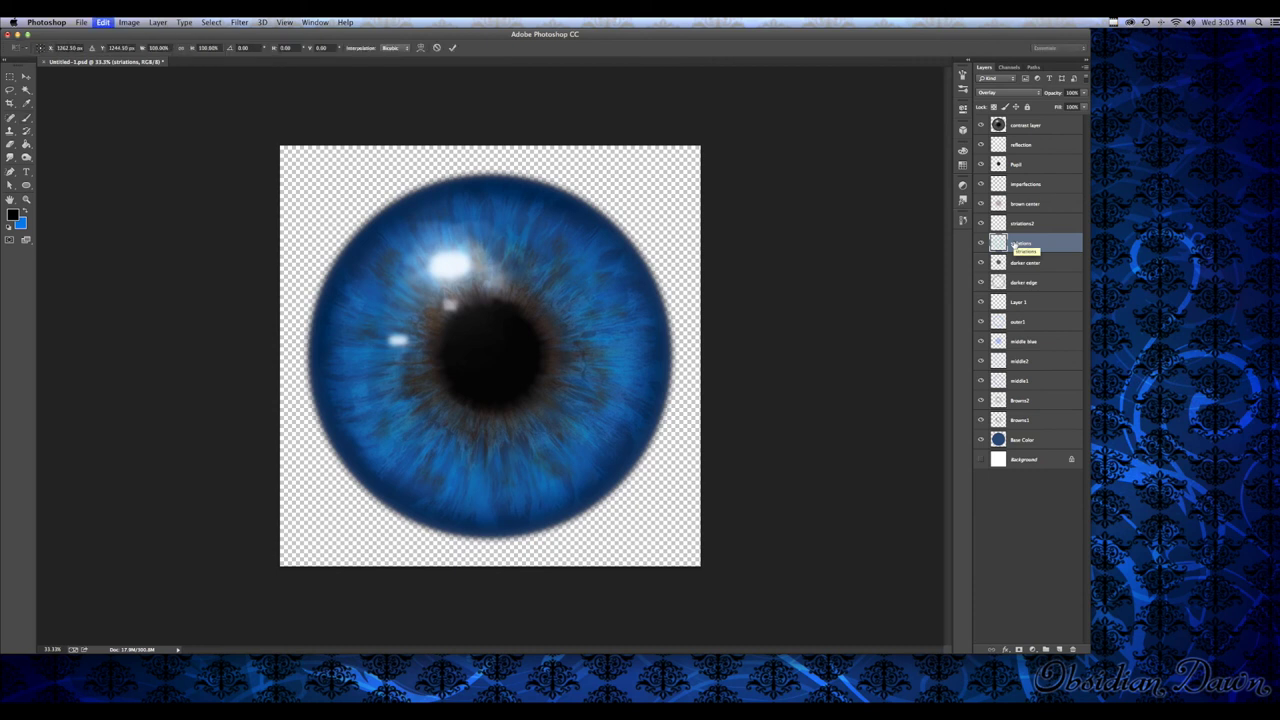
left_click_drag(696, 180, 592, 602)
left_click(452, 47)
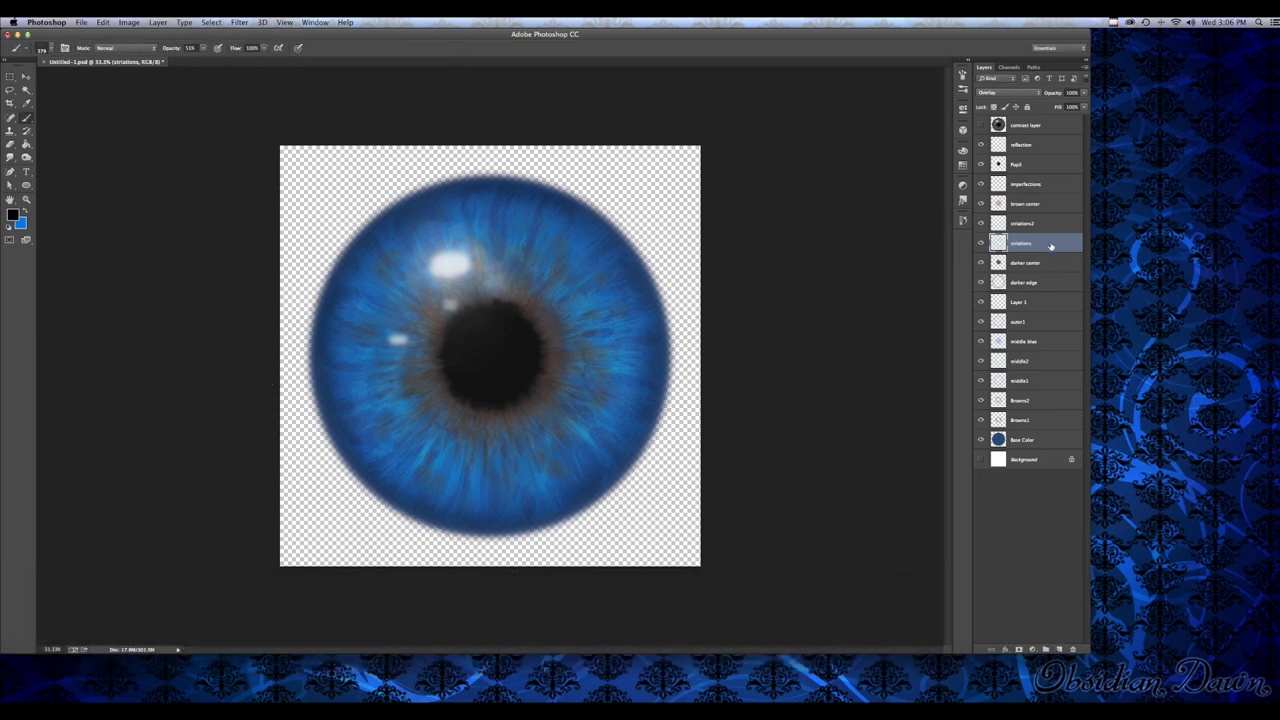
Select the striations2 layer and toggle its visibility to check its effect on the iris
left_click(1029, 227)
left_click(982, 226)
left_click(982, 226)
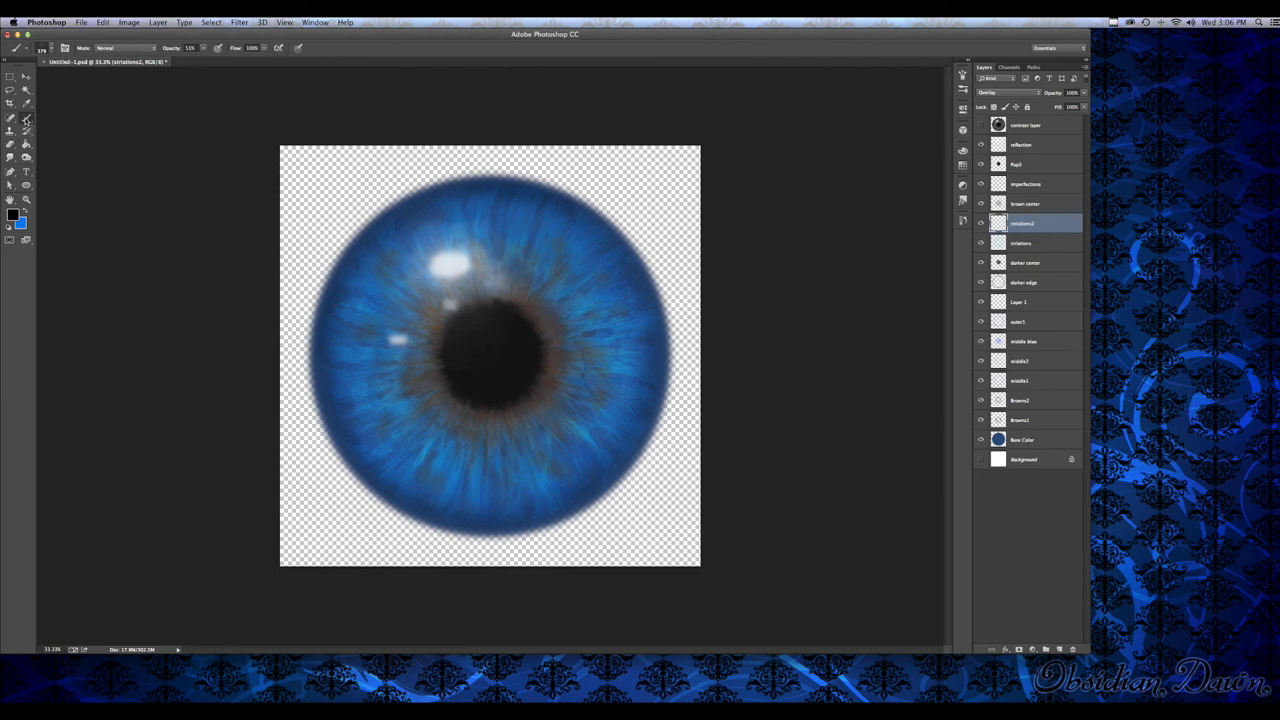
Pick the 2117 px iris brush and rotate its tip to a different angle in the brush tip settings
left_click(42, 48)
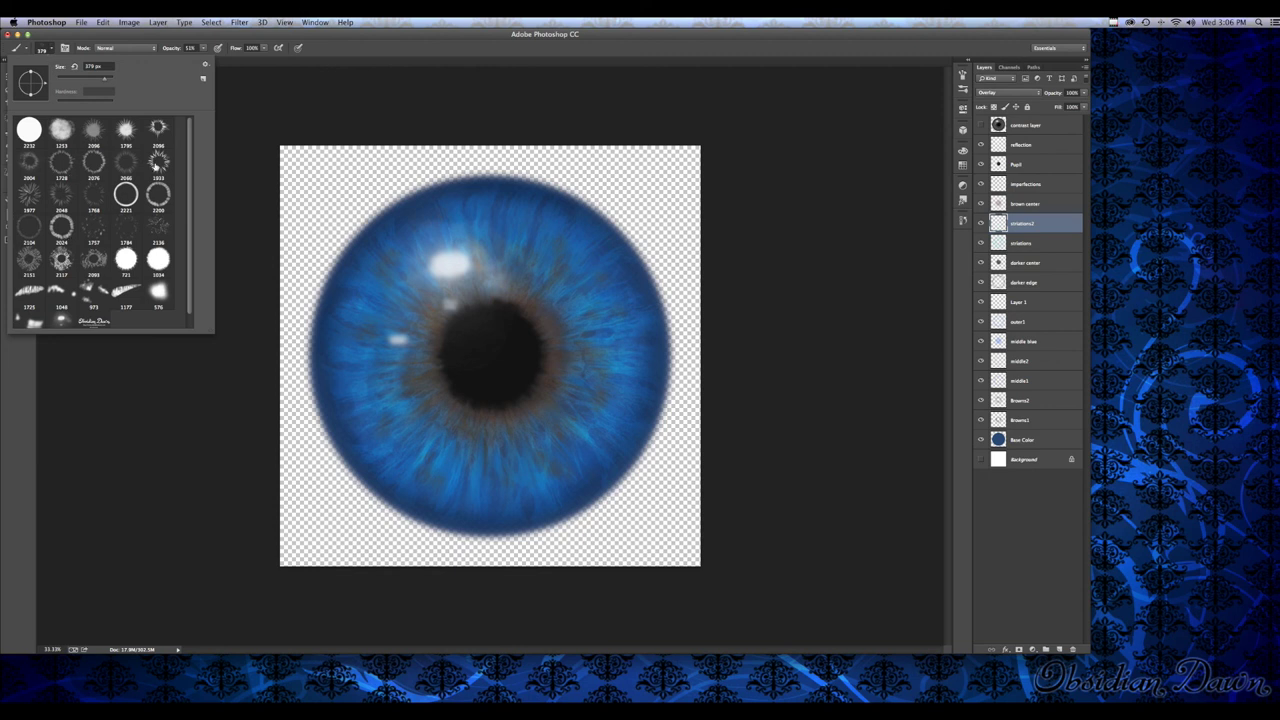
left_click(64, 270)
mouse_move(47, 80)
left_mouse_down()
mouse_move(38, 94)
mouse_move(19, 83)
mouse_move(42, 96)
left_mouse_up()
left_click(962, 76)
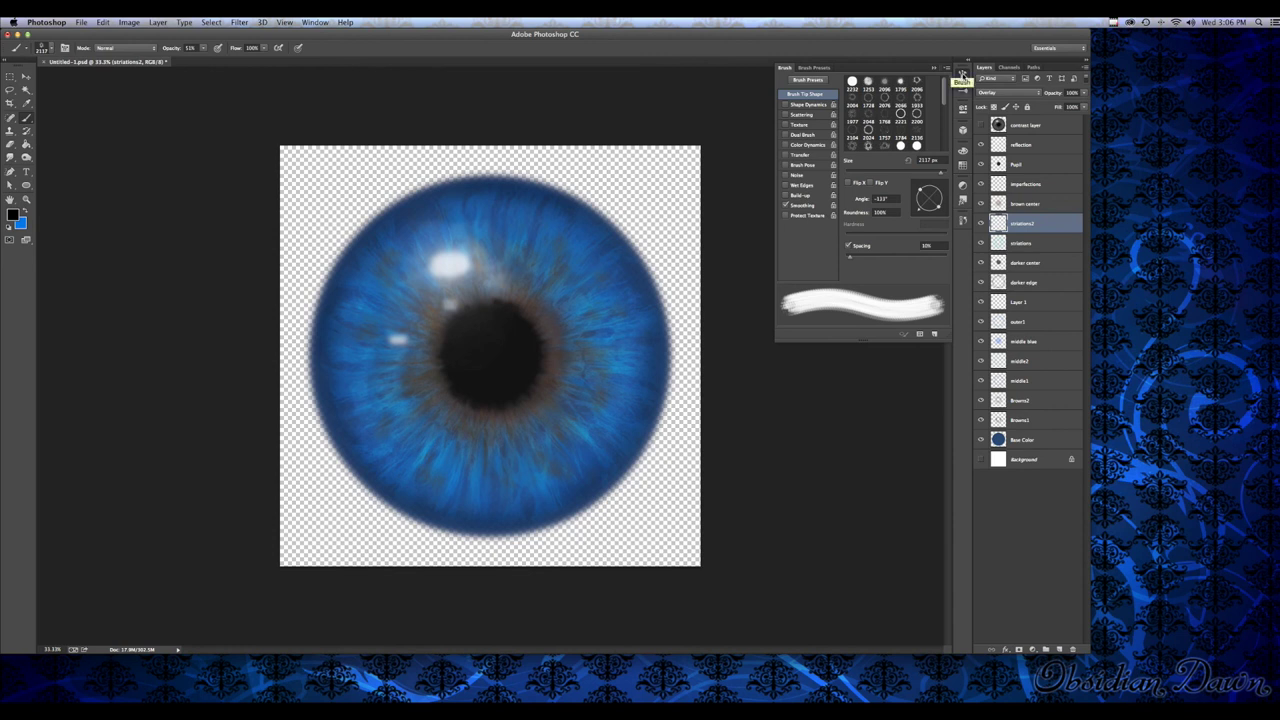
mouse_move(933, 215)
left_mouse_down()
mouse_move(942, 201)
mouse_move(944, 213)
left_mouse_up()
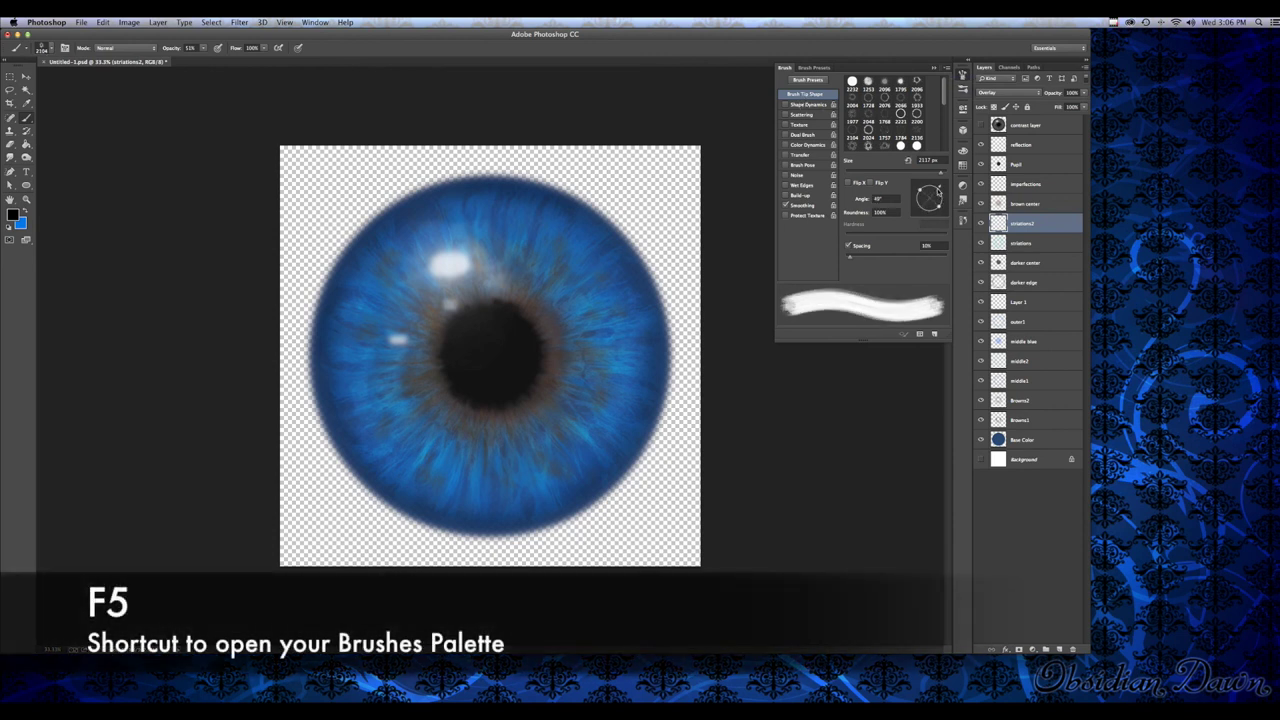
left_click(963, 78)
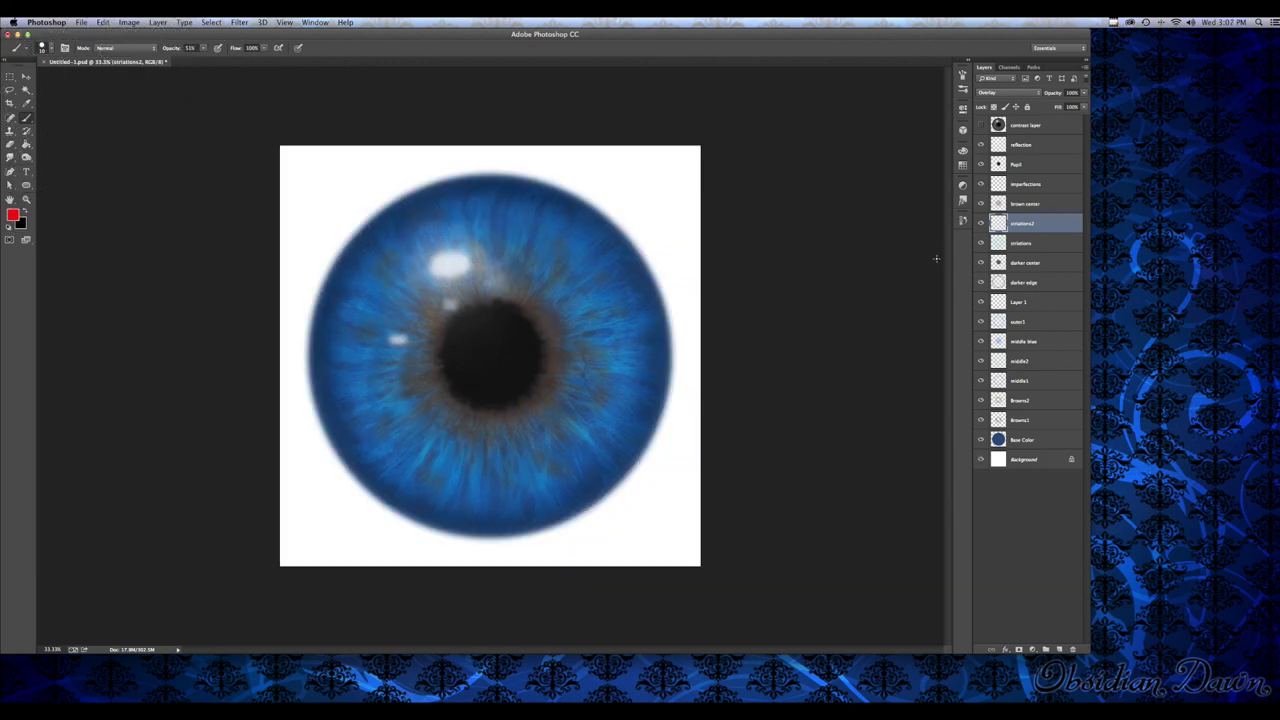
Add a new layer above the reflection layer and draw a red arrow at 100% brush opacity pointing down to the white reflection
left_click(1042, 154)
key("super+shift+alt+n")
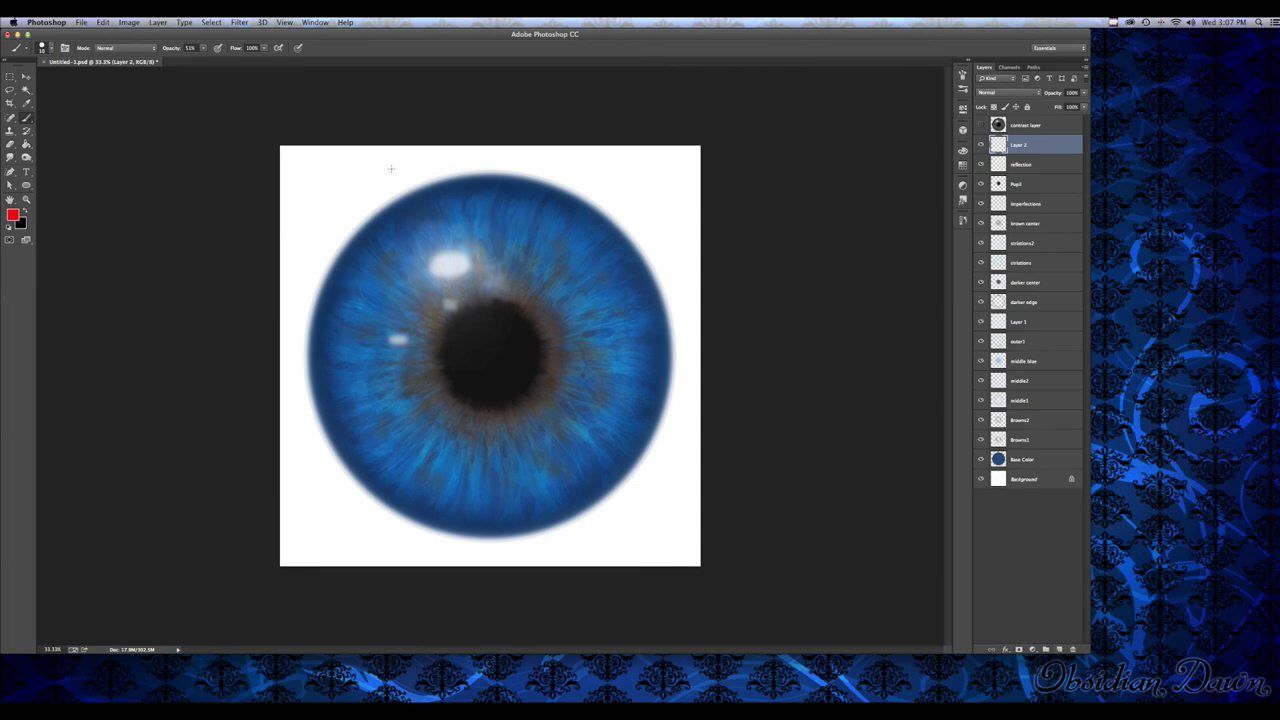
left_click_drag(398, 179, 419, 218)
left_click_drag(393, 160, 428, 236)
left_click_drag(176, 48, 232, 48)
mouse_move(399, 216)
left_mouse_down()
mouse_move(438, 240)
mouse_move(392, 158)
left_mouse_up()
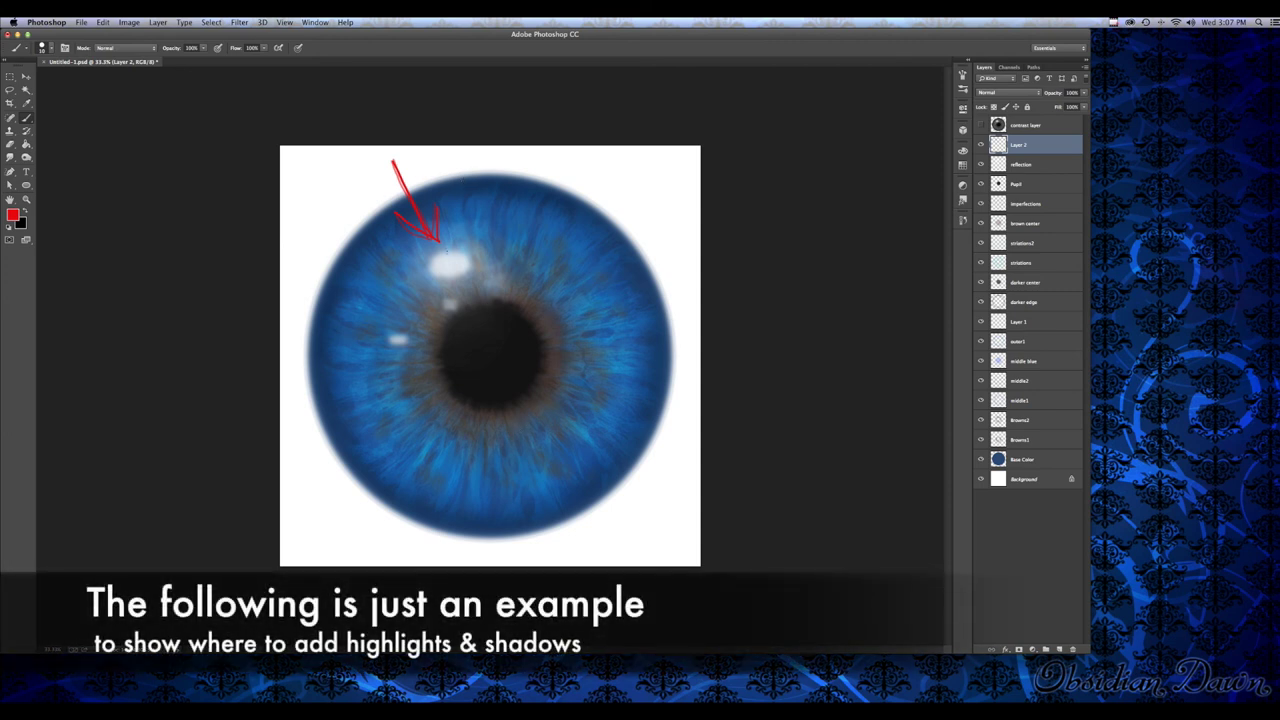
With black as the foreground colour, load the Base Color layer's round shape as a selection and add a new layer above the arrow
left_click(24, 209)
left_click(13, 214)
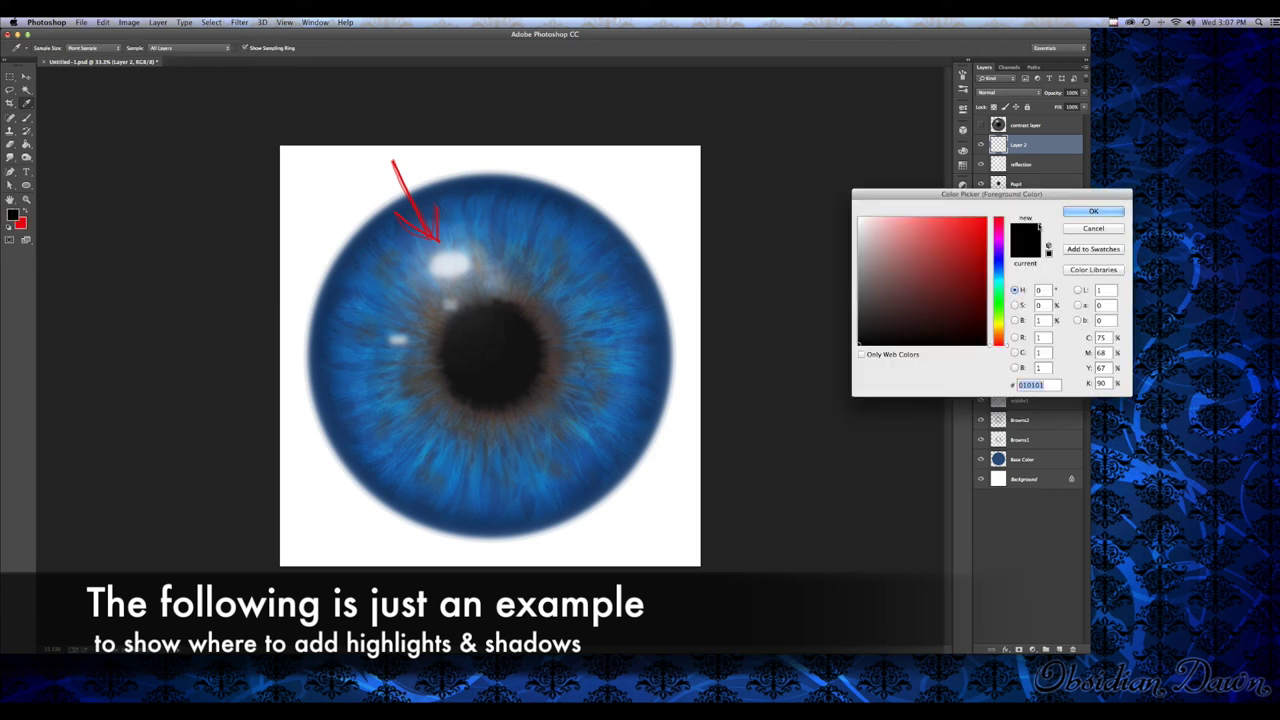
key("Return")
left_click(998, 459, "super")
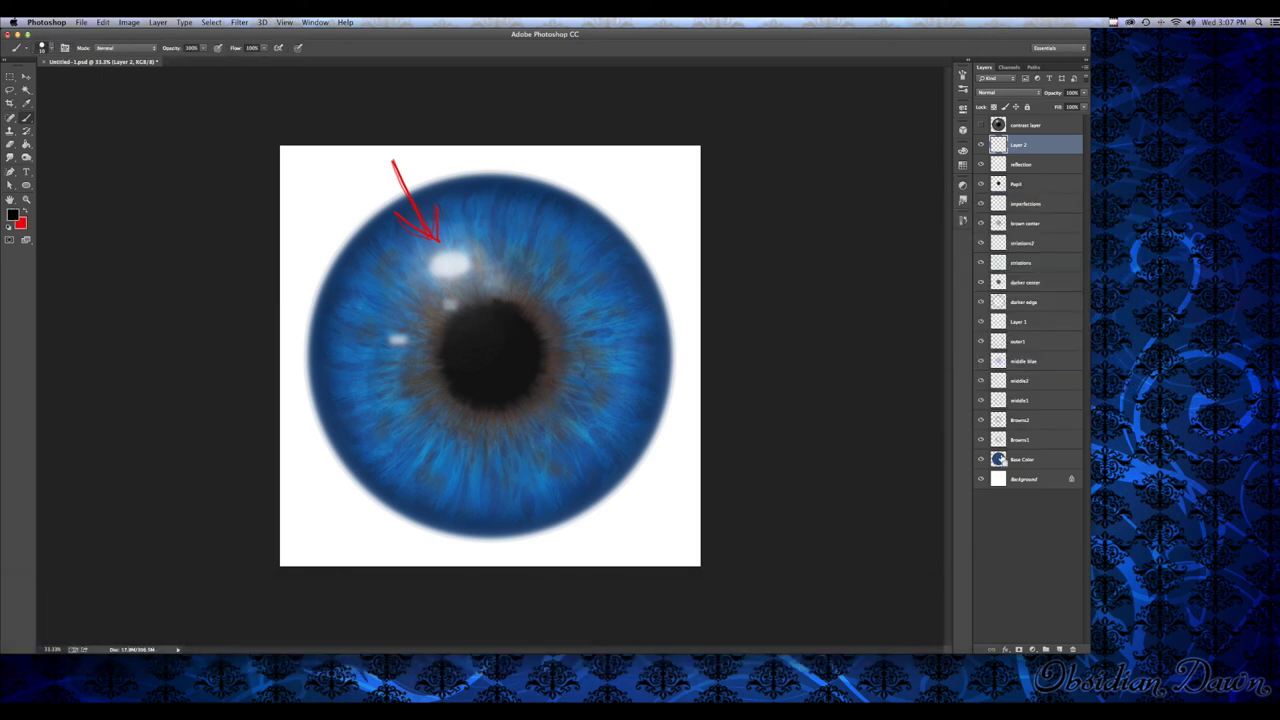
left_click(1059, 648)
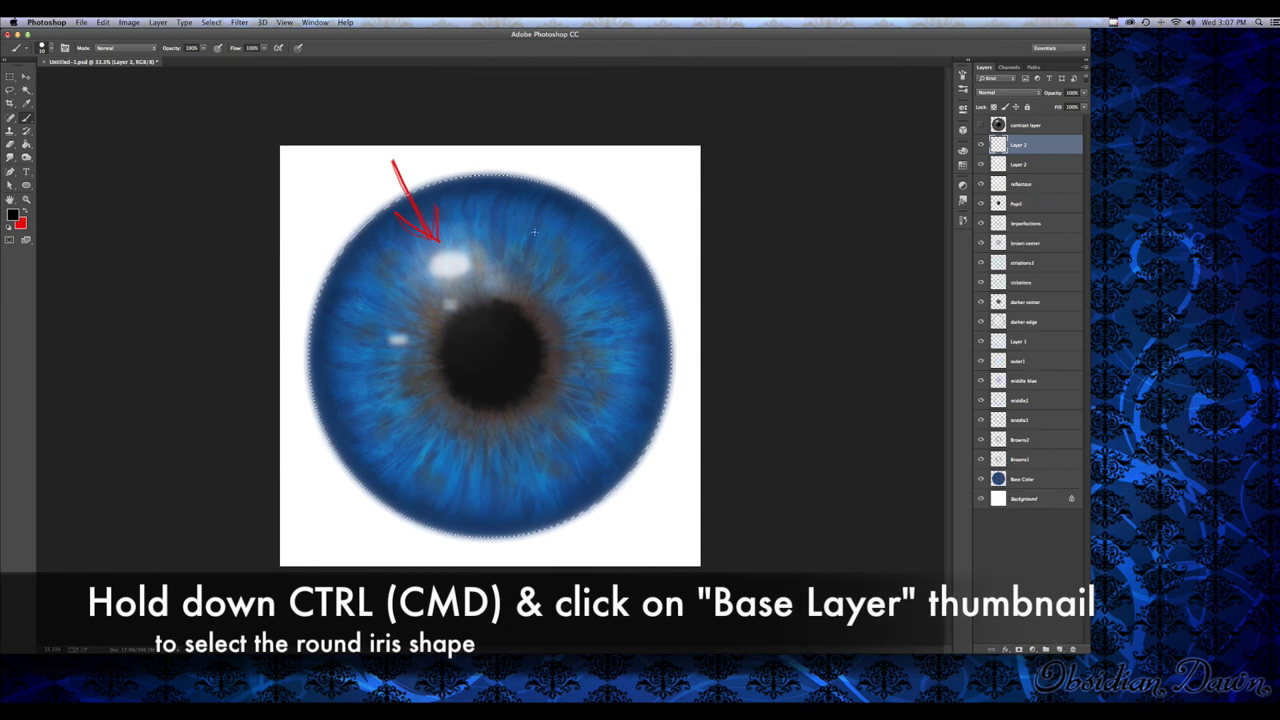
Enlarge the brush and paint a solid black shadow across the upper part of the selected iris
left_click(48, 47)
left_click(42, 49)
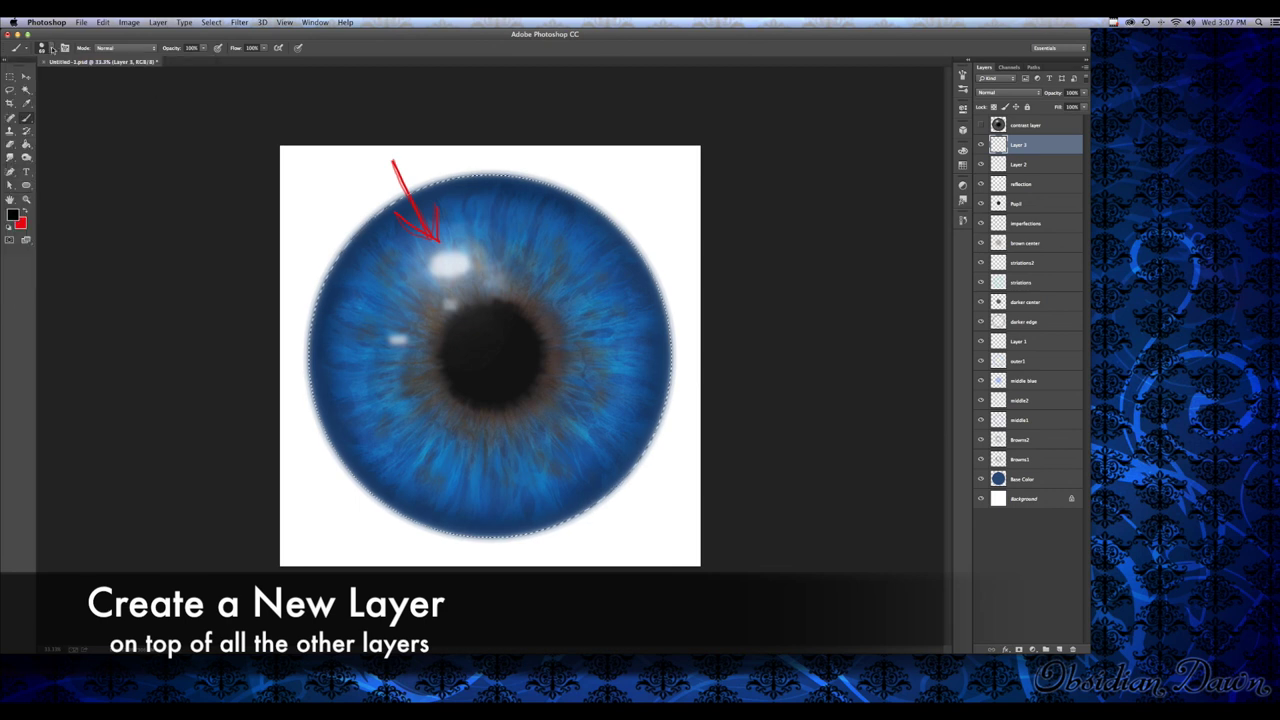
left_click(53, 48)
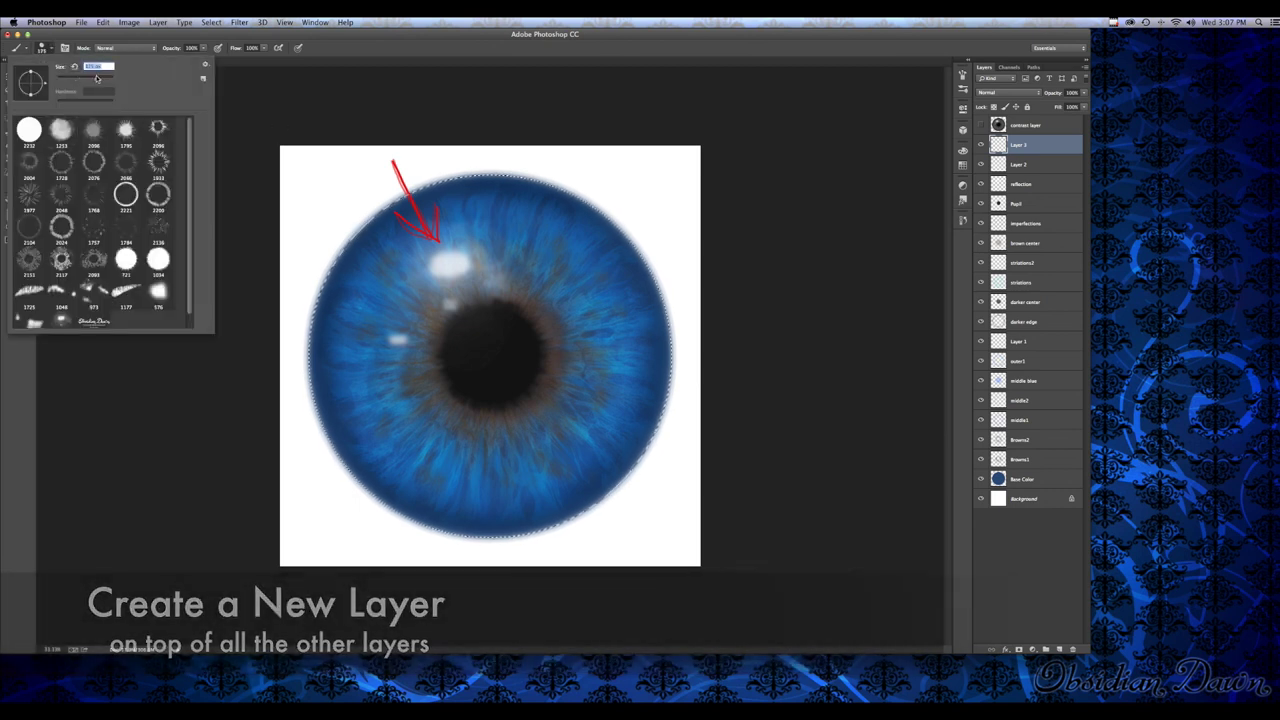
left_click(50, 48)
mouse_move(482, 203)
left_mouse_down()
mouse_move(311, 311)
mouse_move(290, 350)
mouse_move(504, 234)
mouse_move(680, 265)
left_mouse_up()
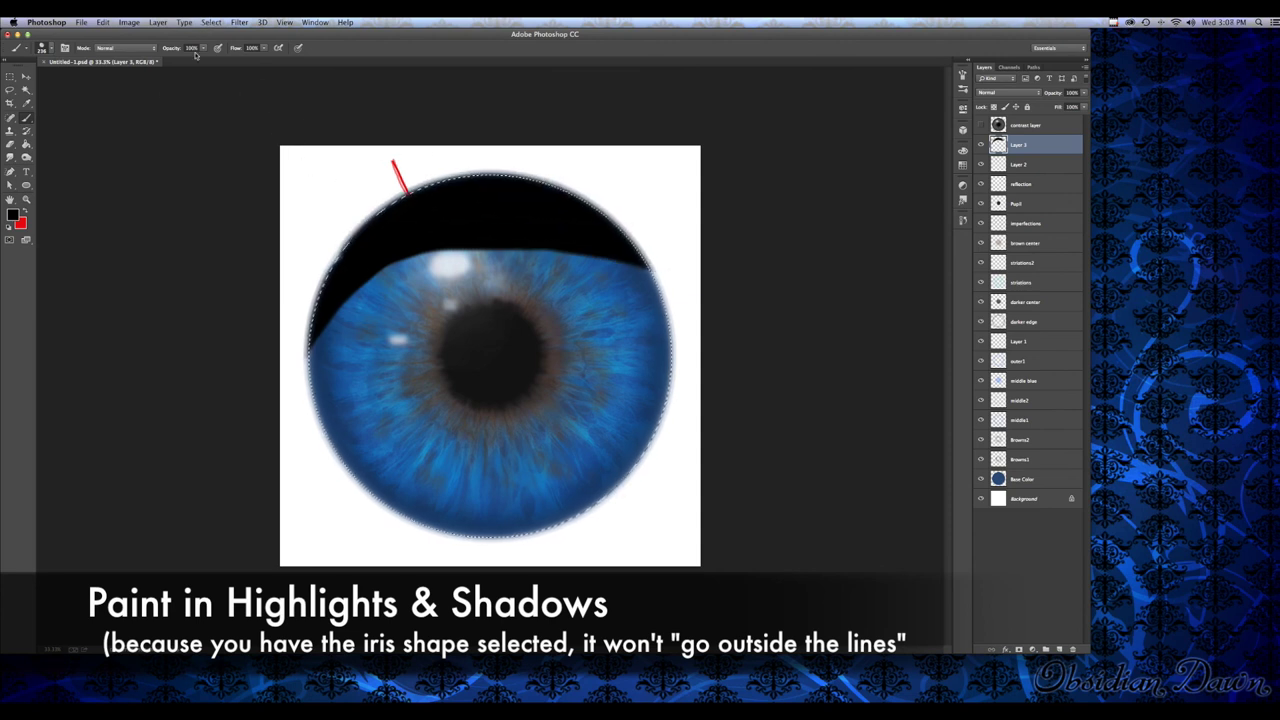
Set the foreground colour to white and paint highlights in an arc around the lower right of the pupil and over the upper reflection
left_click(13, 214)
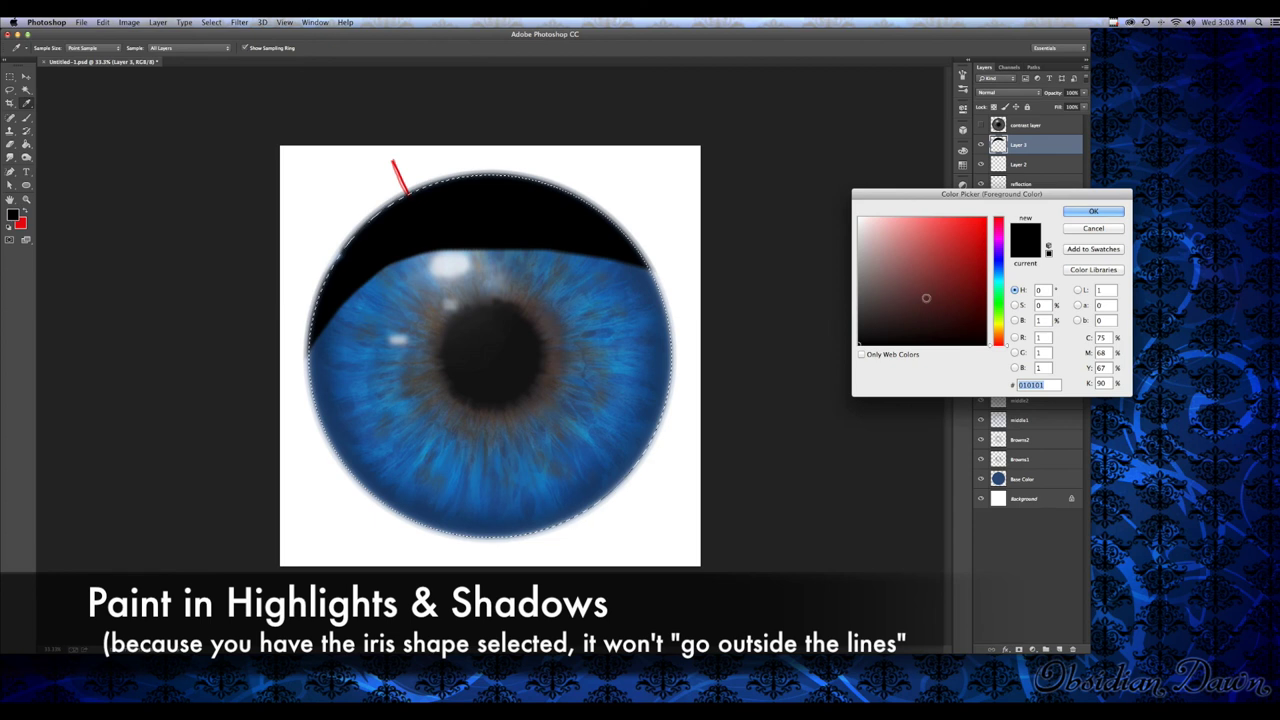
left_click(859, 218)
left_click(1093, 211)
mouse_move(417, 453)
left_mouse_down()
mouse_move(486, 476)
mouse_move(526, 464)
mouse_move(590, 393)
mouse_move(598, 341)
mouse_move(603, 363)
mouse_move(548, 453)
mouse_move(480, 468)
mouse_move(406, 437)
mouse_move(486, 479)
mouse_move(581, 435)
mouse_move(622, 362)
left_mouse_up()
mouse_move(600, 438)
left_mouse_down()
mouse_move(527, 492)
mouse_move(455, 485)
left_mouse_up()
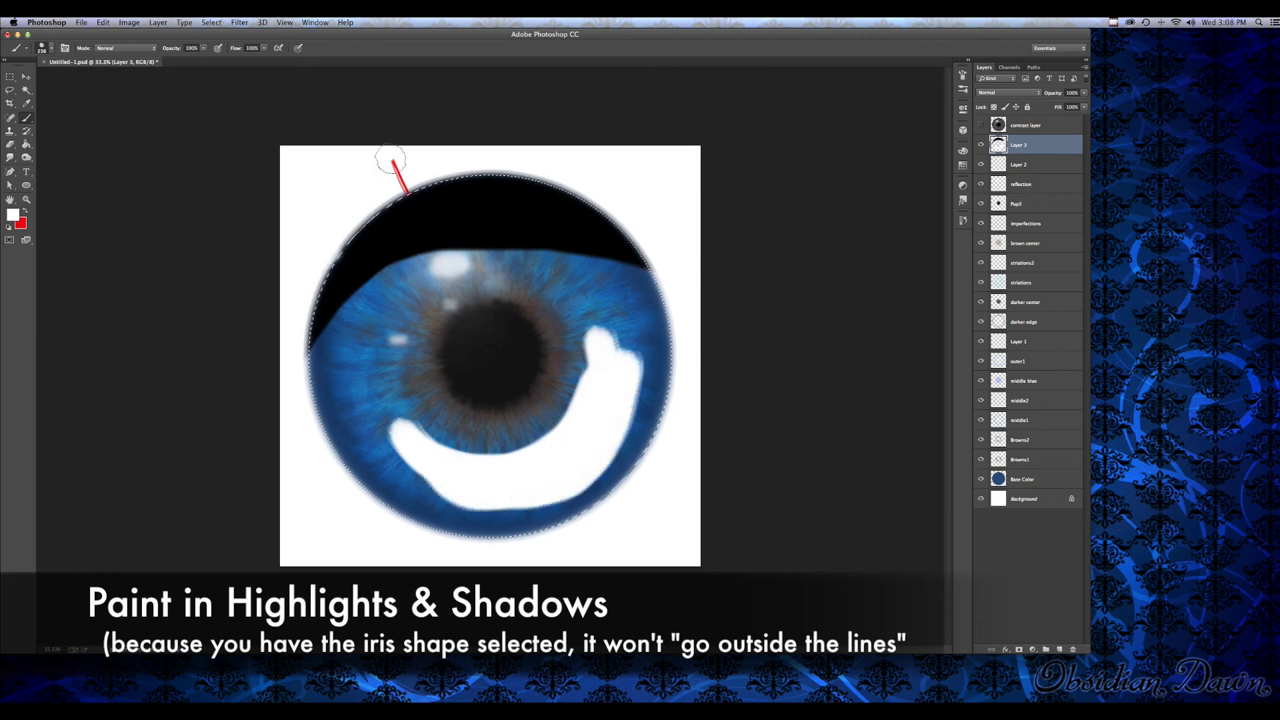
mouse_move(460, 262)
left_mouse_down()
mouse_move(406, 295)
mouse_move(515, 267)
mouse_move(452, 265)
mouse_move(495, 254)
mouse_move(510, 260)
mouse_move(466, 257)
left_mouse_up()
mouse_move(594, 338)
left_mouse_down()
mouse_move(575, 397)
mouse_move(455, 482)
mouse_move(431, 477)
mouse_move(524, 445)
mouse_move(483, 459)
left_mouse_up()
mouse_move(632, 362)
left_mouse_down()
mouse_move(630, 318)
mouse_move(628, 340)
left_mouse_up()
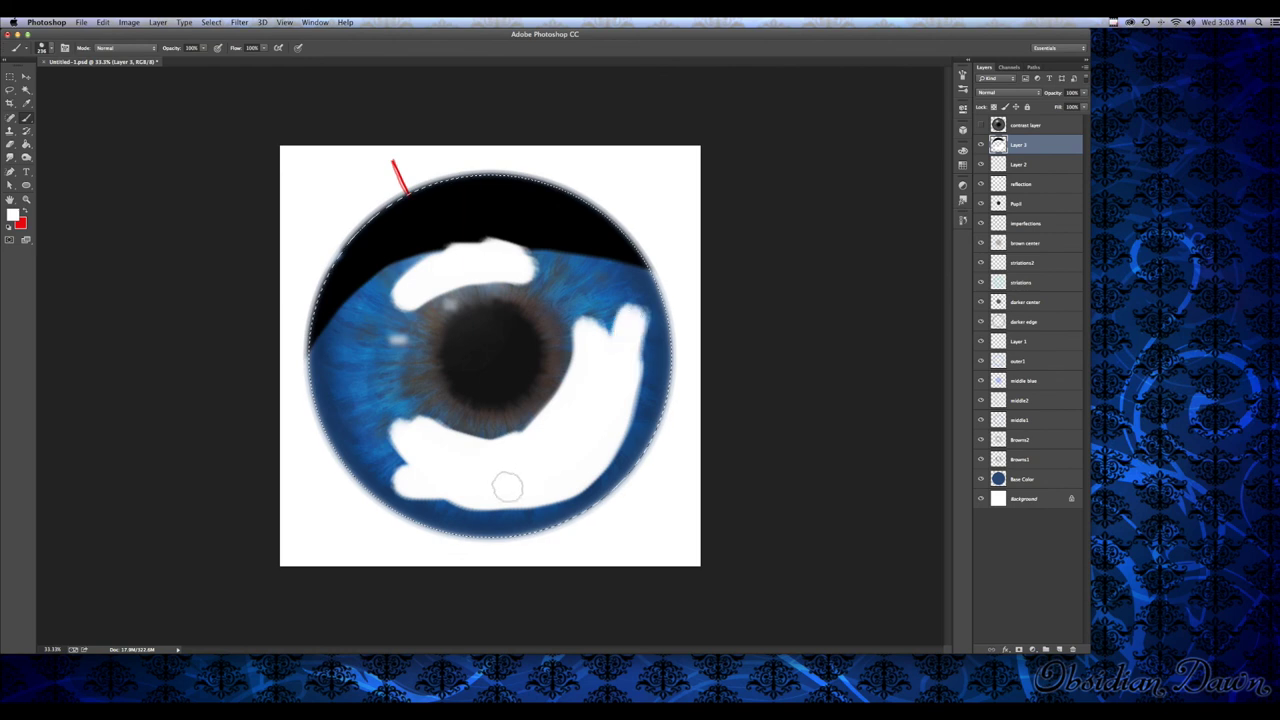
Deselect the iris shape and apply a strong Gaussian Blur to the painted shadow and highlight layer
left_click(240, 21)
mouse_move(263, 143)
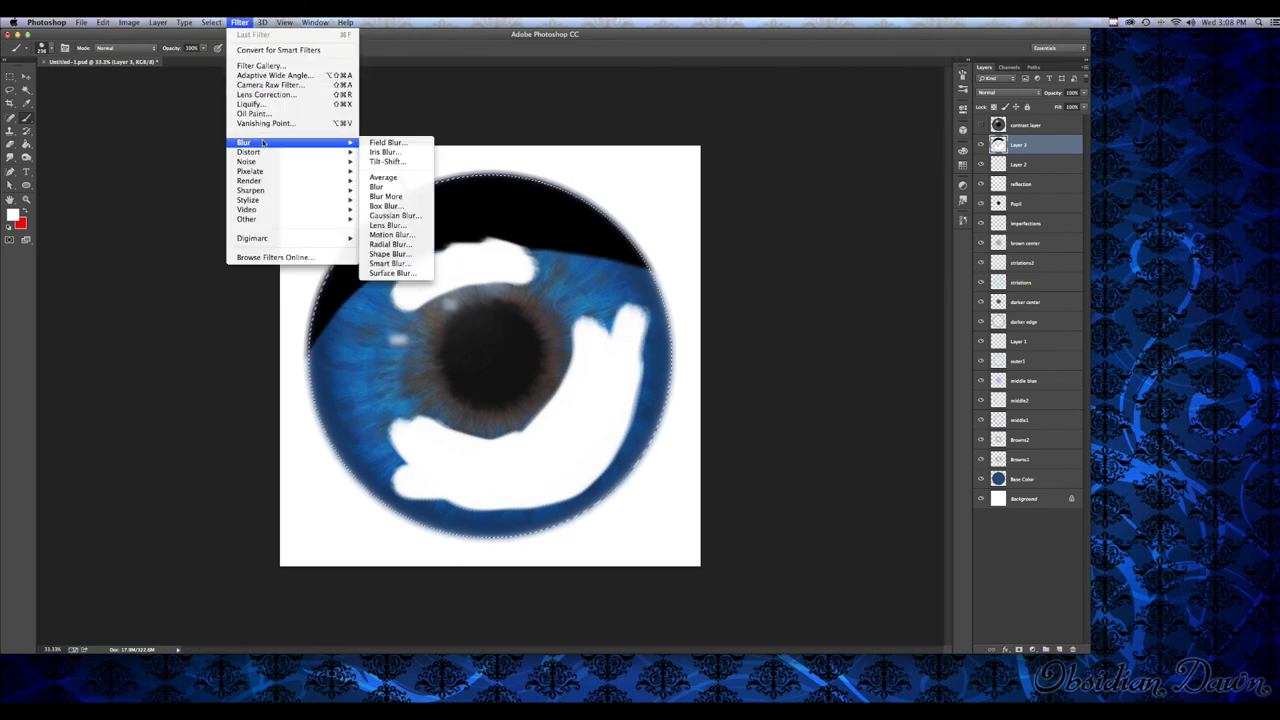
key("Escape")
left_click(240, 21)
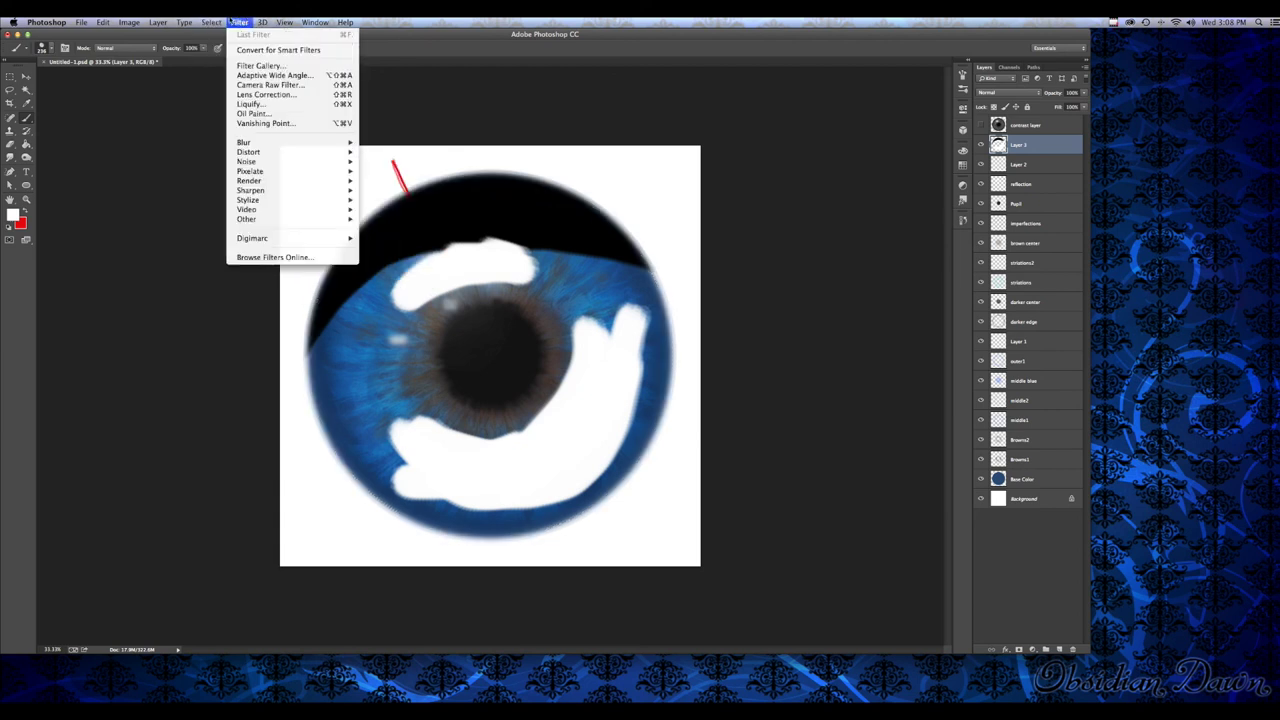
mouse_move(263, 143)
left_click(395, 214)
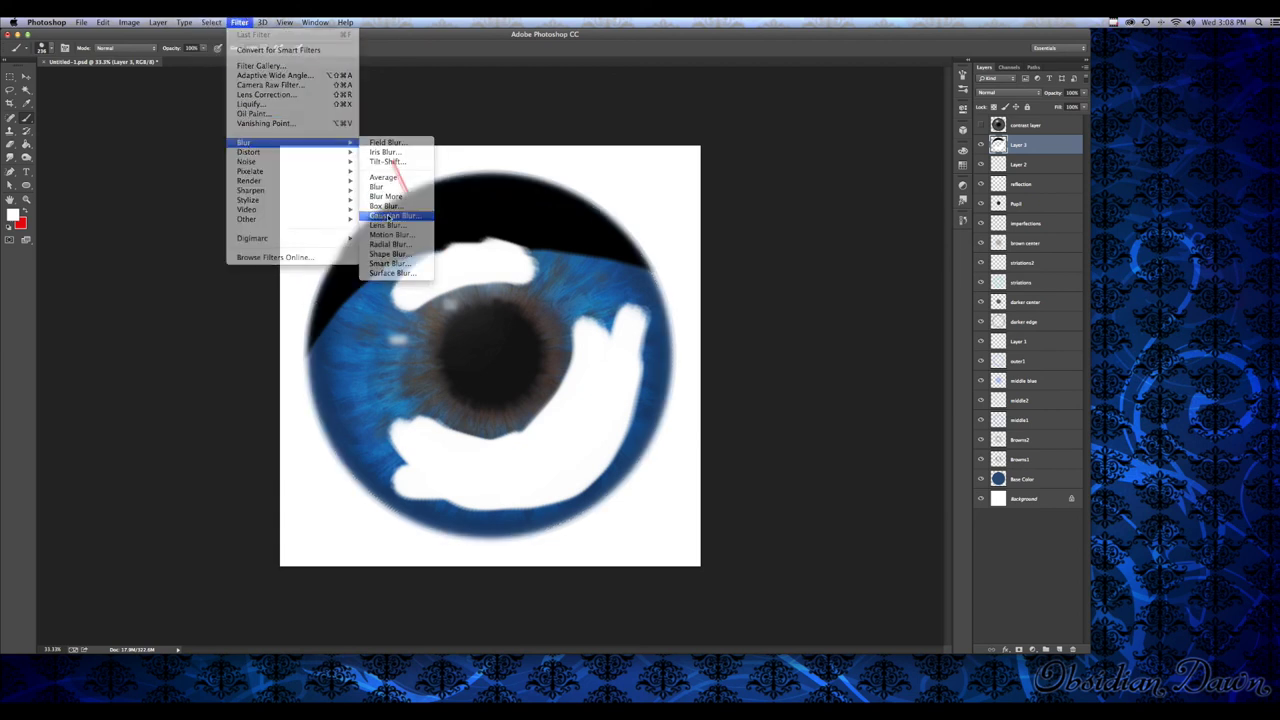
left_click_drag(907, 400, 928, 401)
left_click(987, 284)
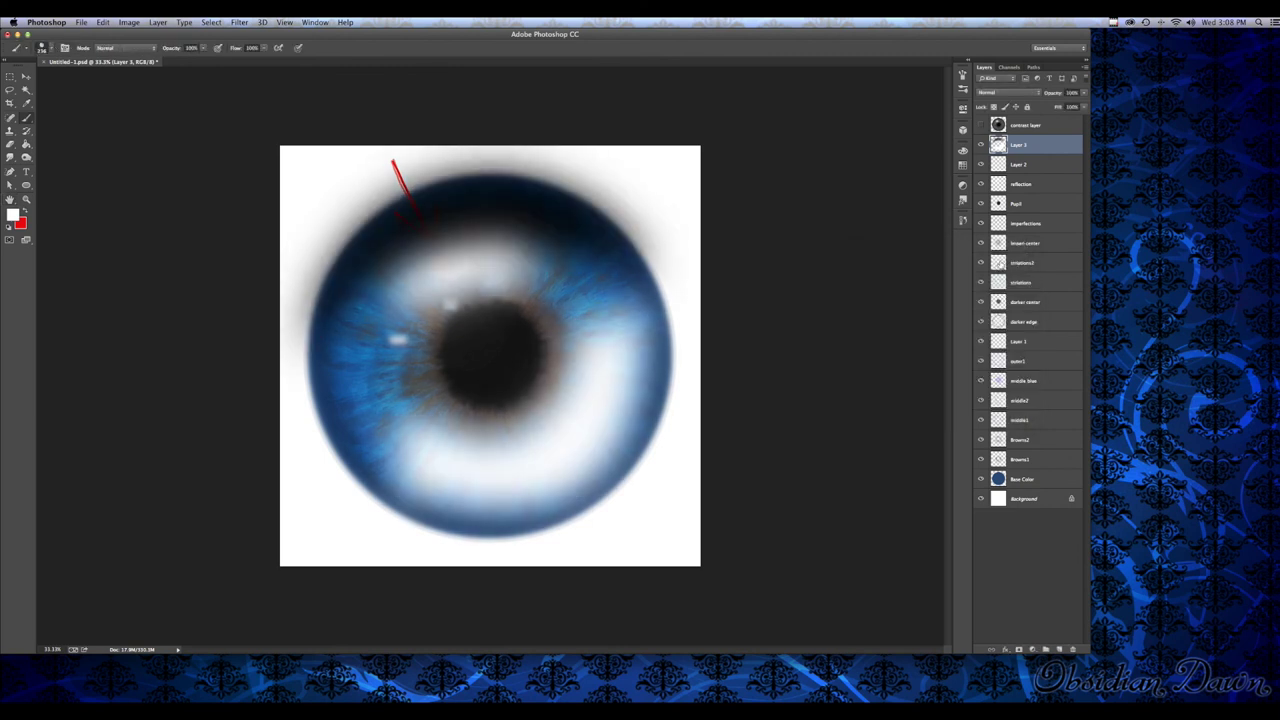
Hide the red arrow layer, set the blurred shading layer to Overlay, and lower its opacity to a little over 50%
left_click(980, 164)
left_click(1010, 92)
left_click(1010, 176)
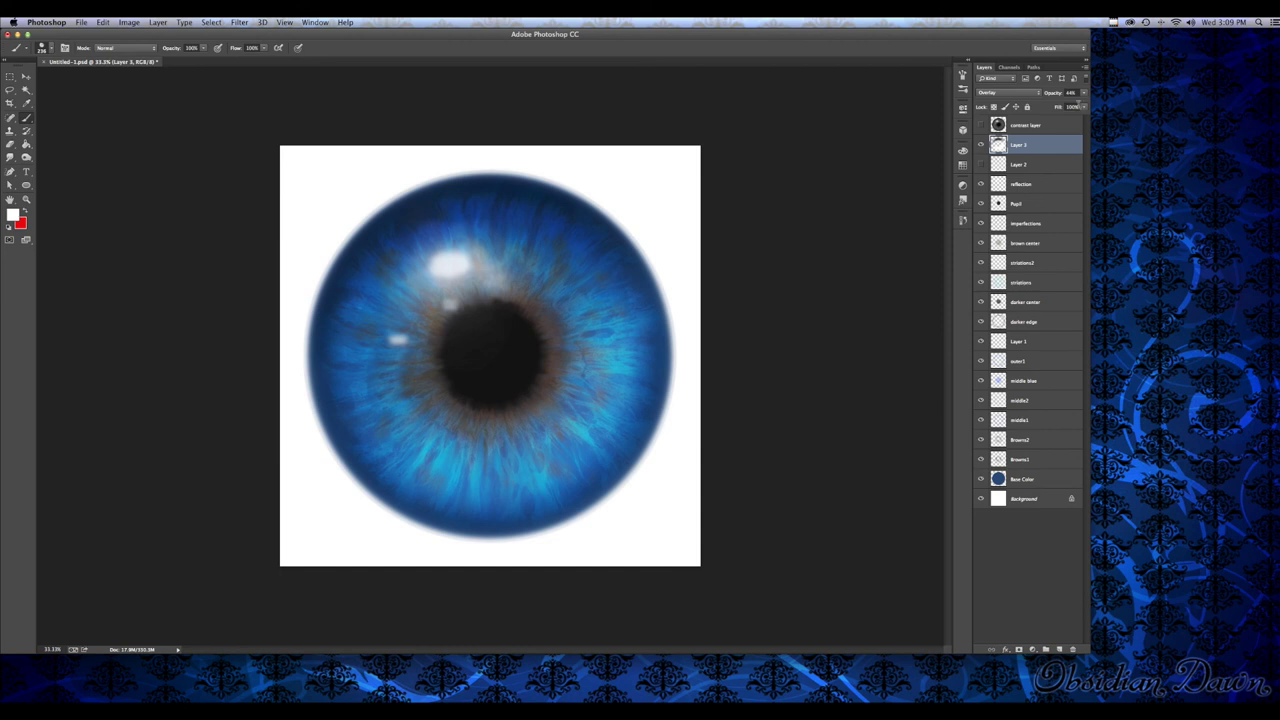
left_click_drag(1083, 93, 1062, 108)
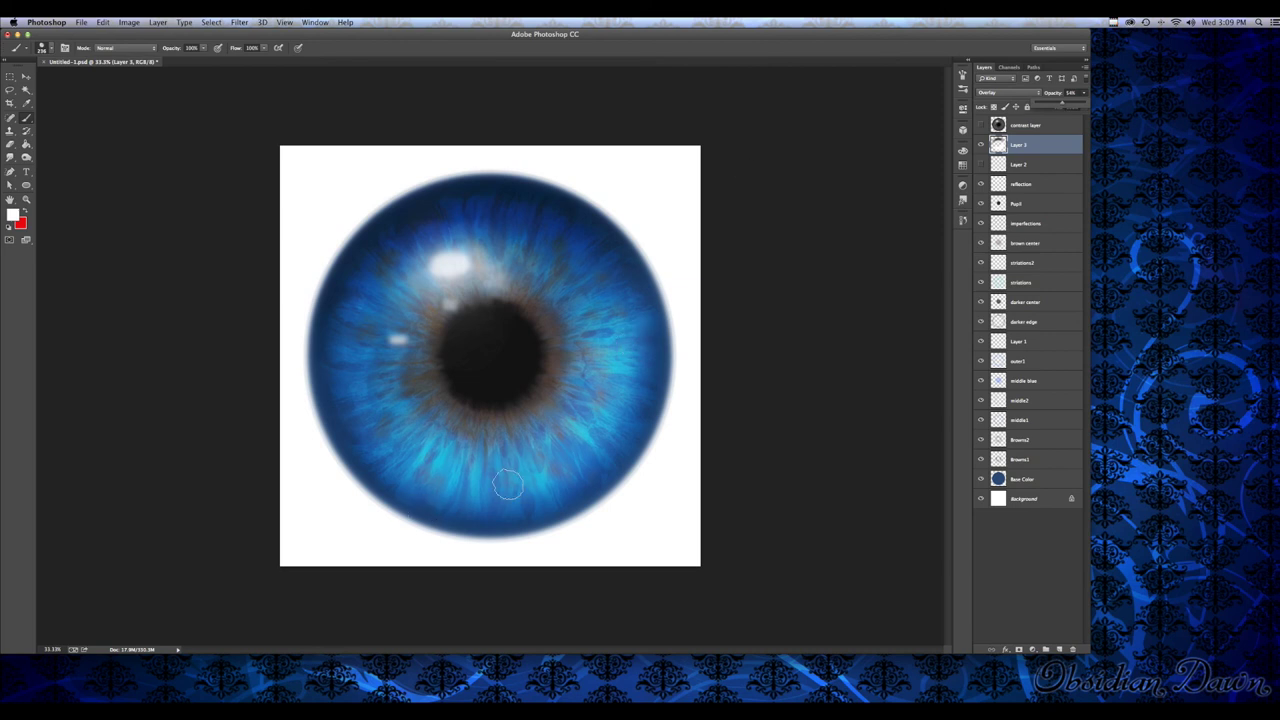
left_click(1084, 93)
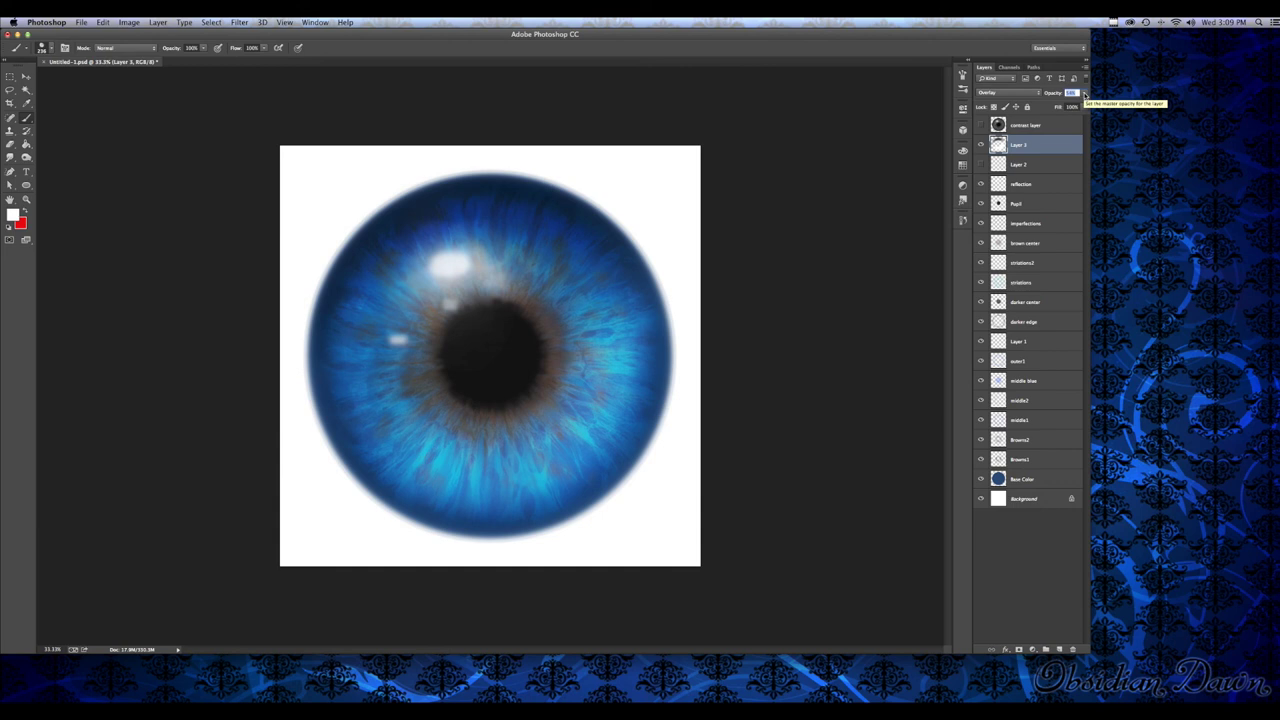